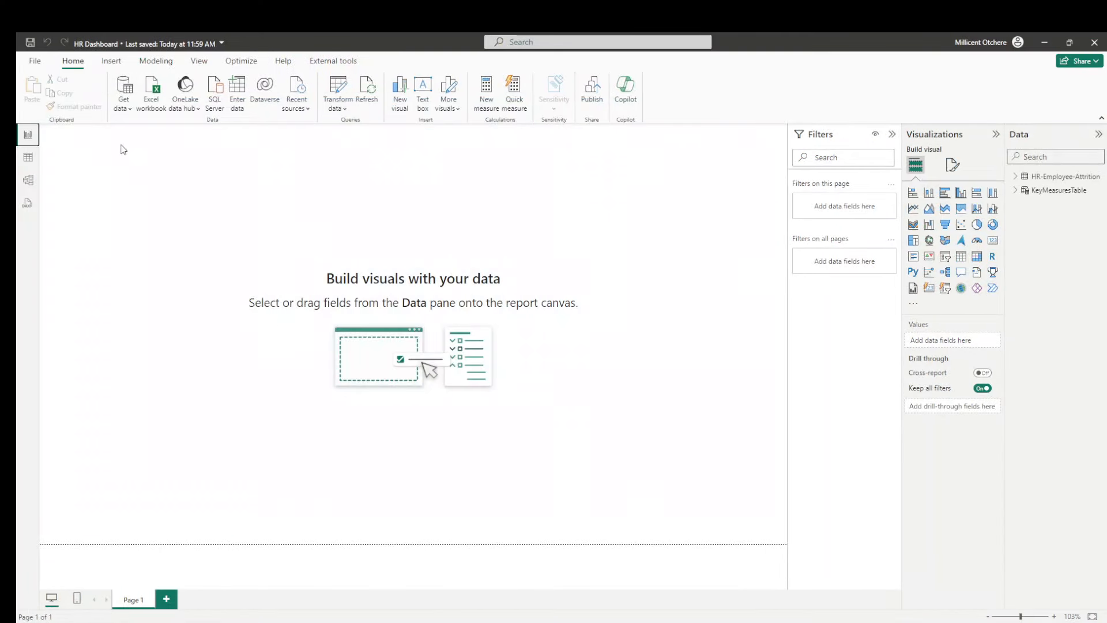
# Step: Review the columns of the HR-Employee-Attrition table and the contents of KeyMeasuresTable, ending back on the report page
pyautogui.click(28, 159)
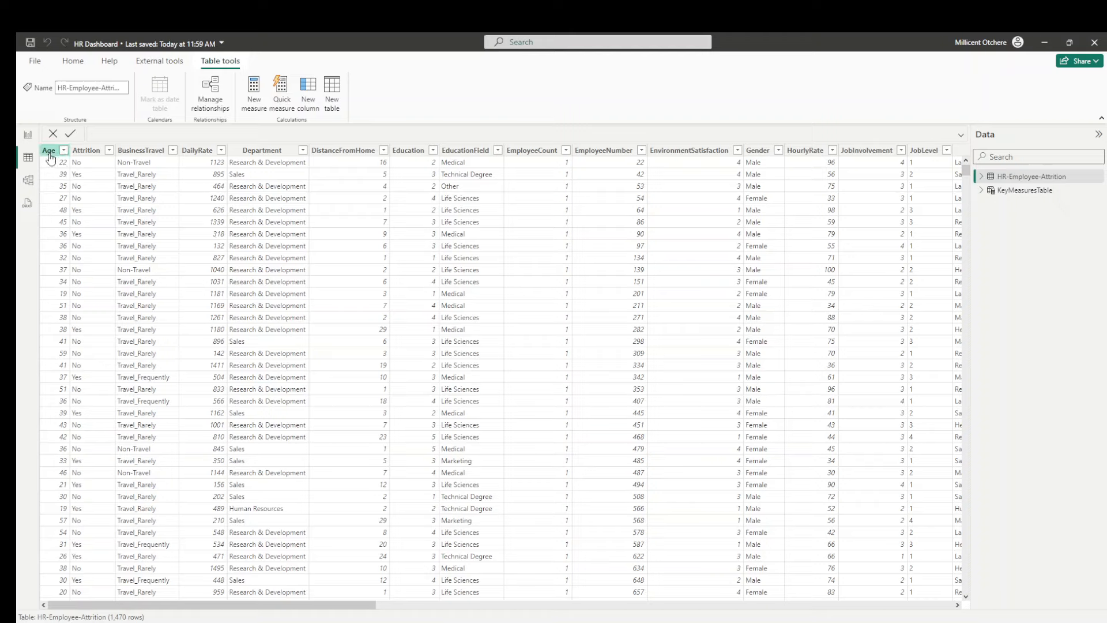
pyautogui.click(90, 151)
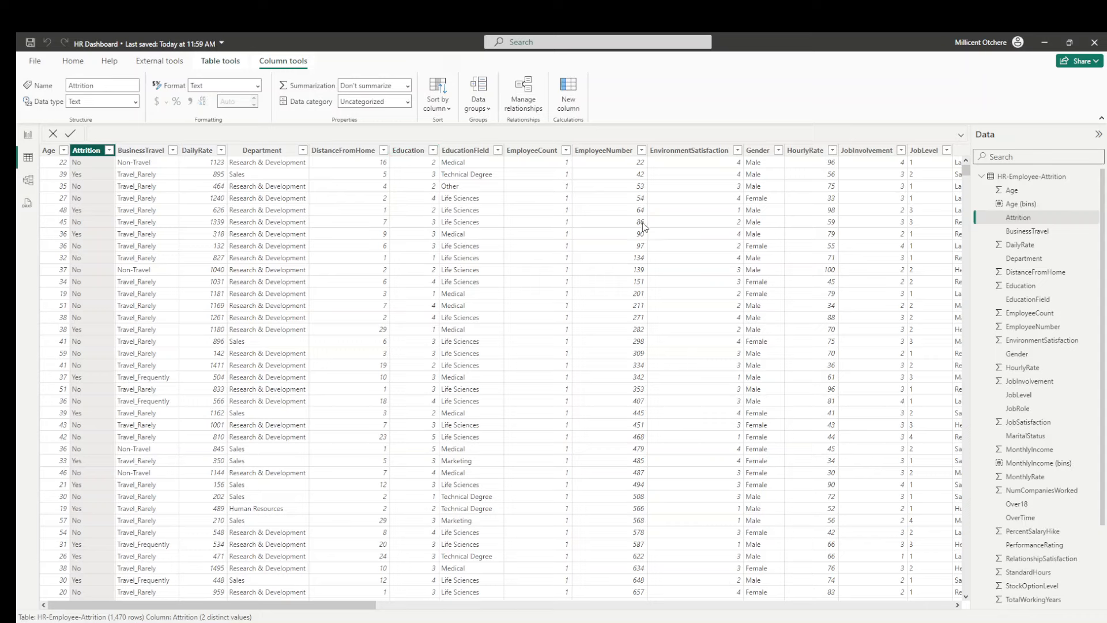
pyautogui.click(674, 156)
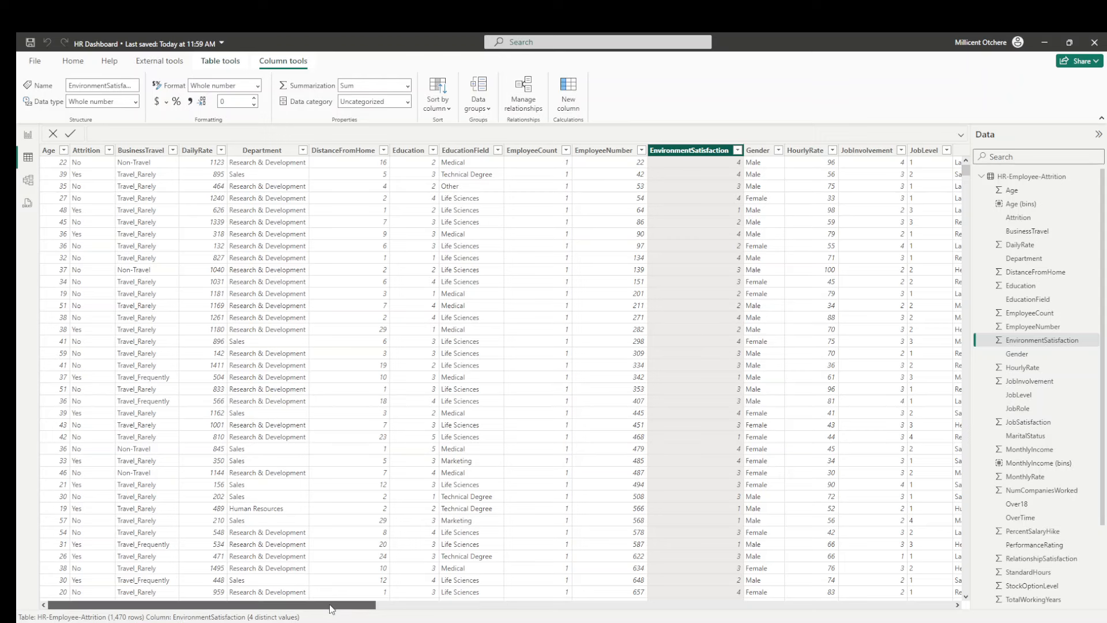
pyautogui.moveTo(334, 605); pyautogui.dragTo(492, 605)
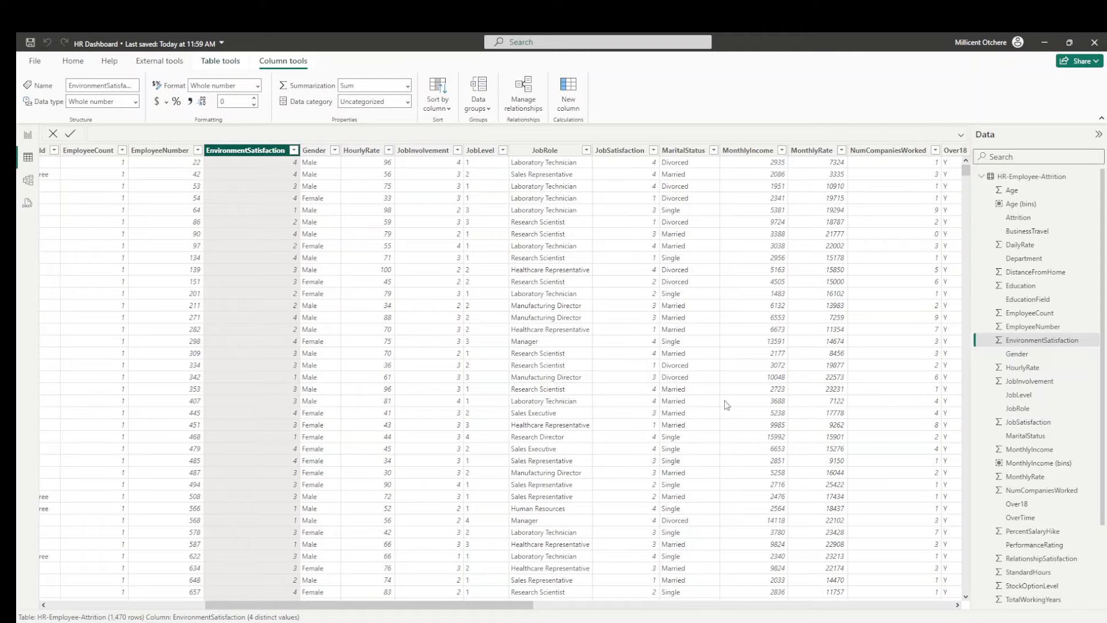
pyautogui.moveTo(442, 604); pyautogui.dragTo(587, 602)
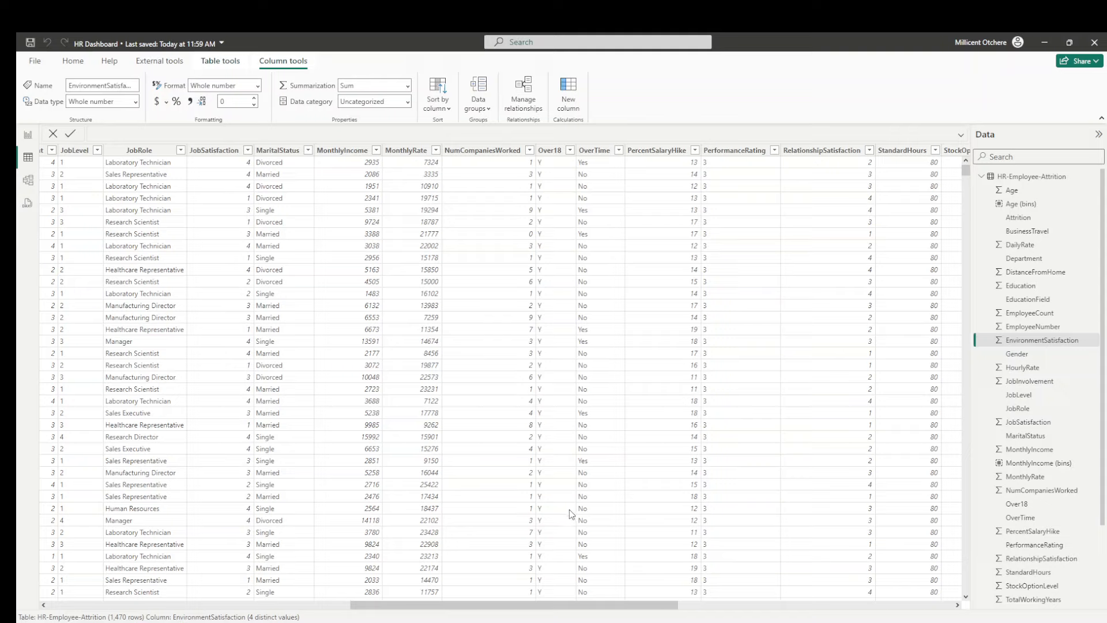
pyautogui.click(981, 176)
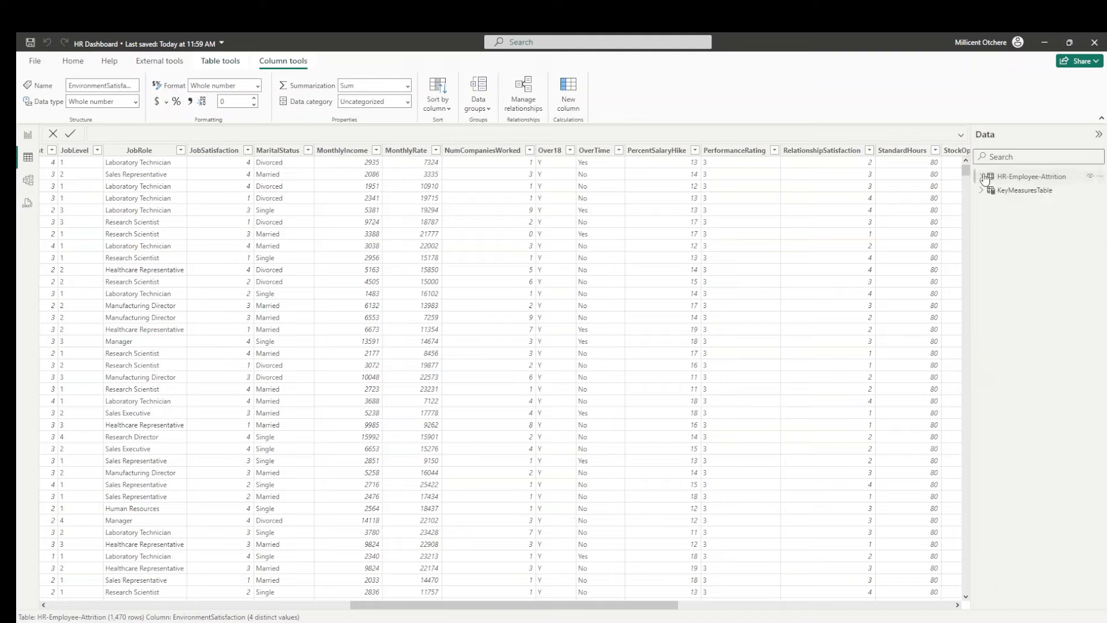
pyautogui.click(1024, 194)
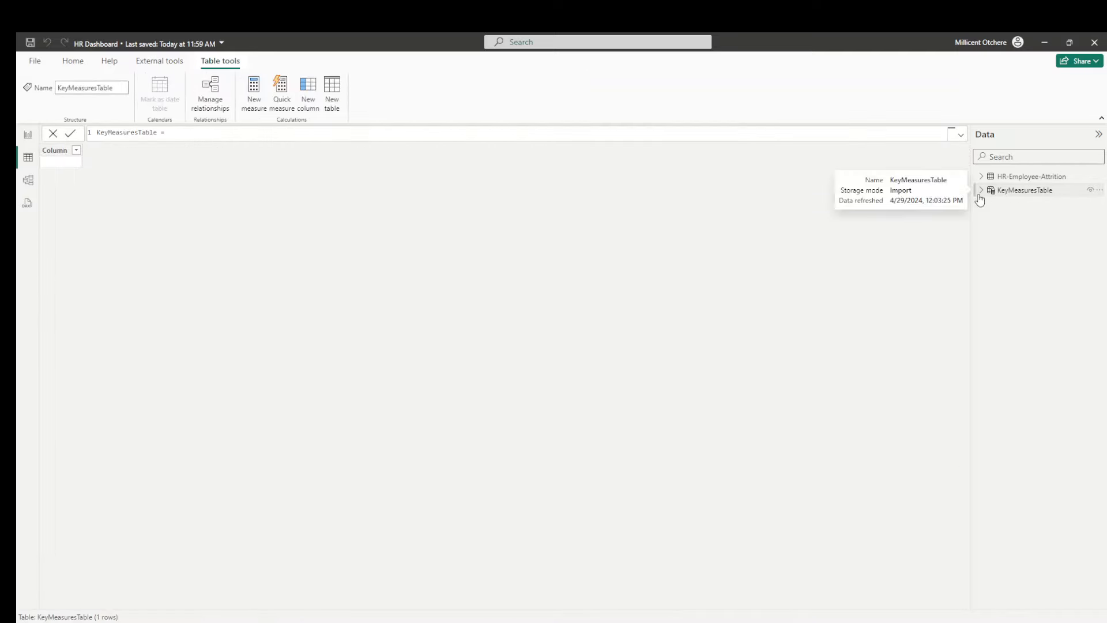
pyautogui.click(29, 138)
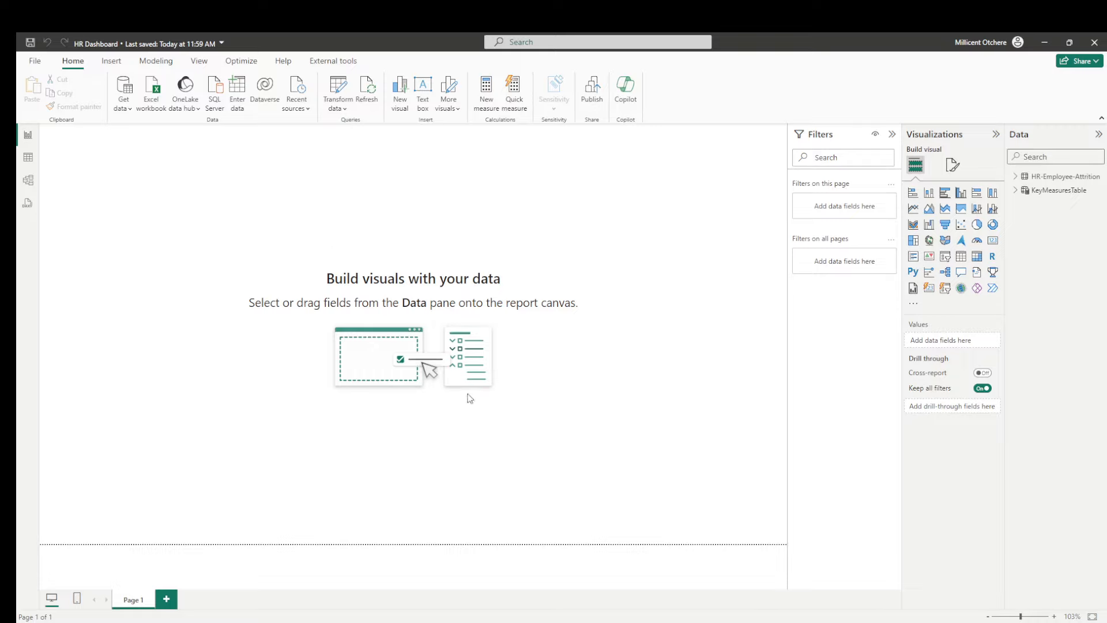
# Step: Set the report page's canvas type to Custom with a height of 1055 px and a width of 1600 px
pyautogui.click(950, 167)
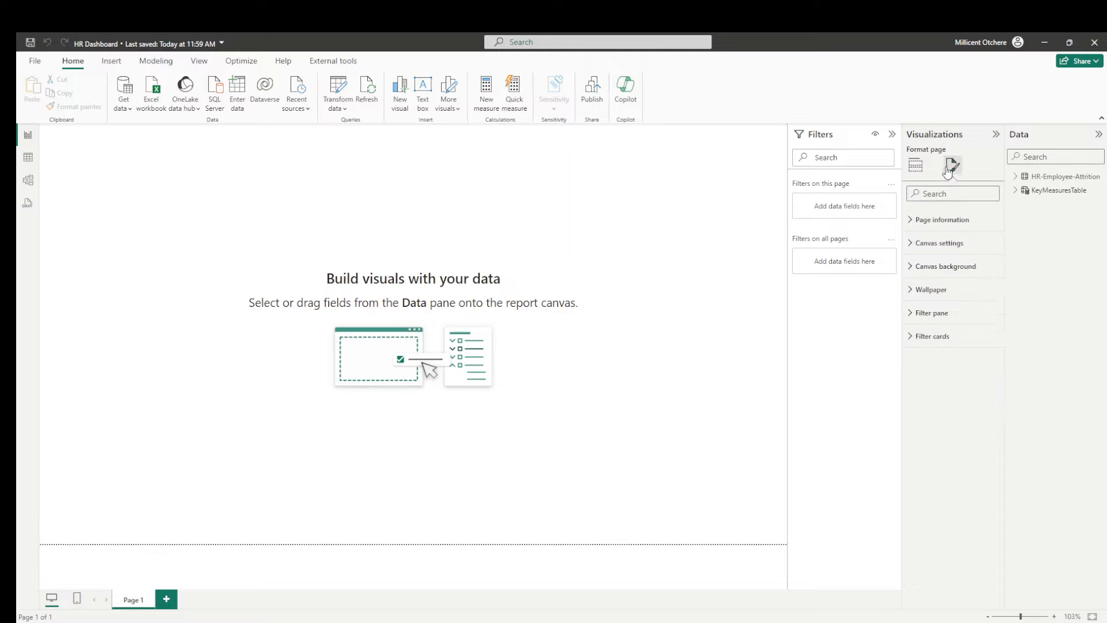
pyautogui.click(926, 249)
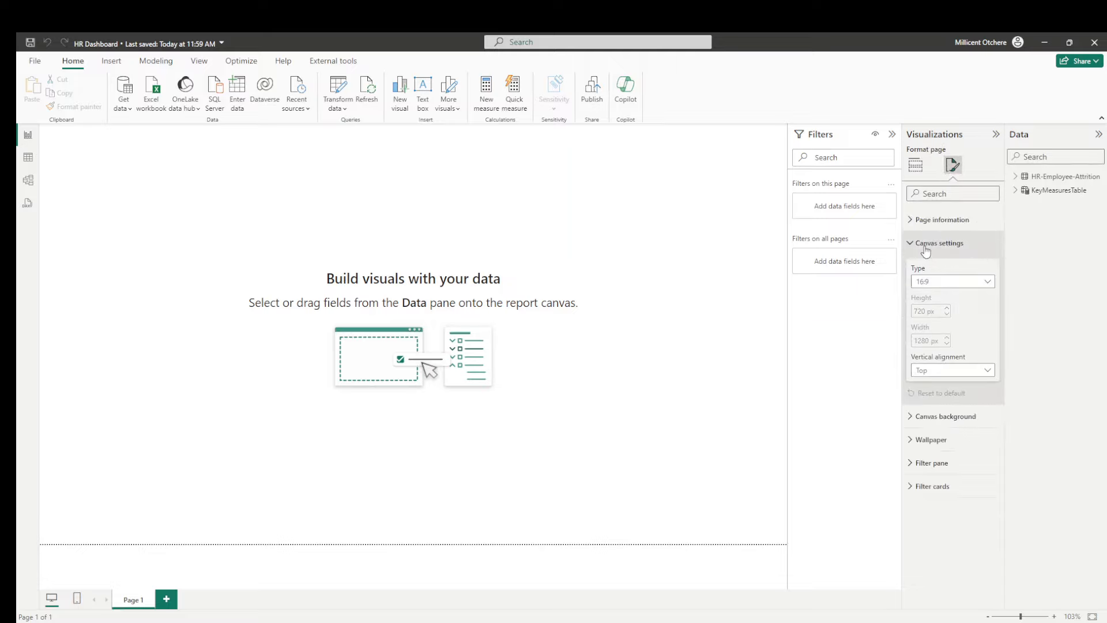
pyautogui.click(932, 281)
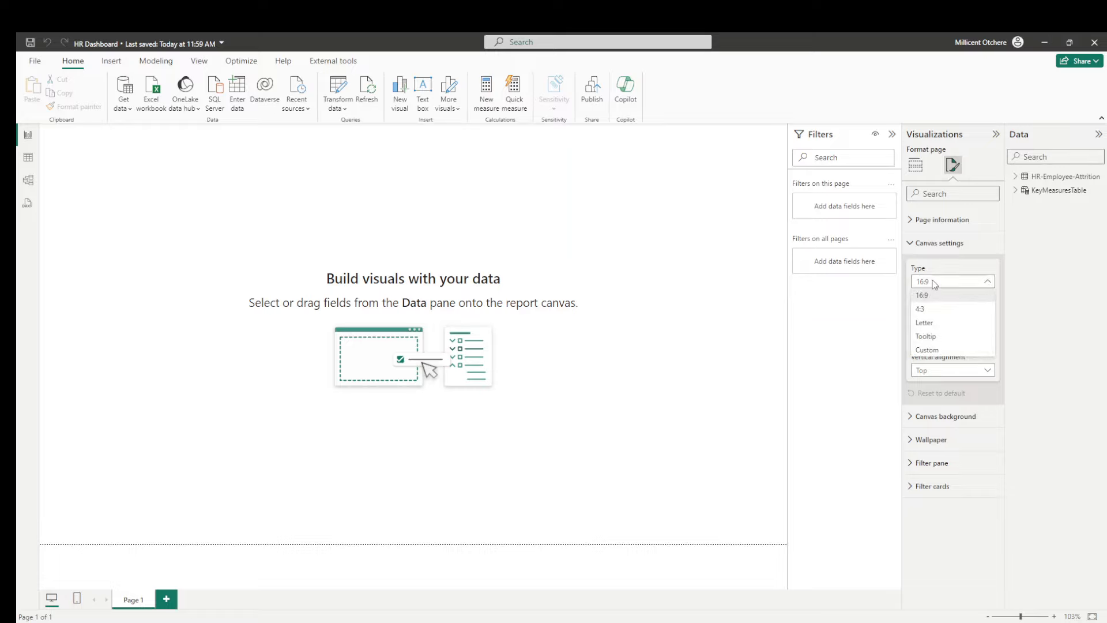
pyautogui.click(928, 349)
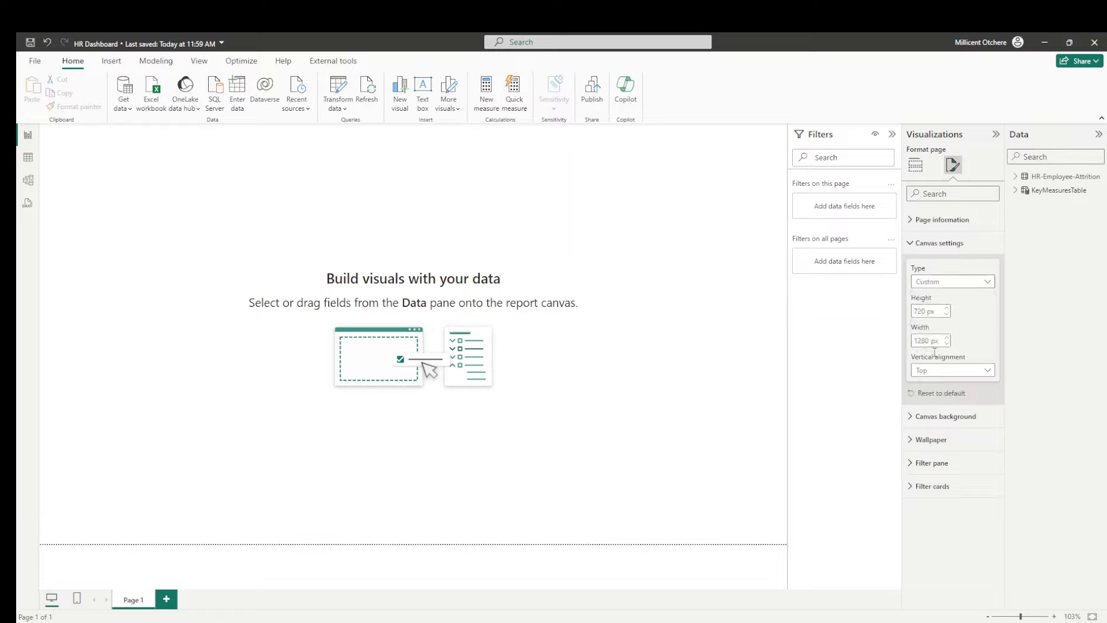
pyautogui.doubleClick(921, 311)
pyautogui.write('16')
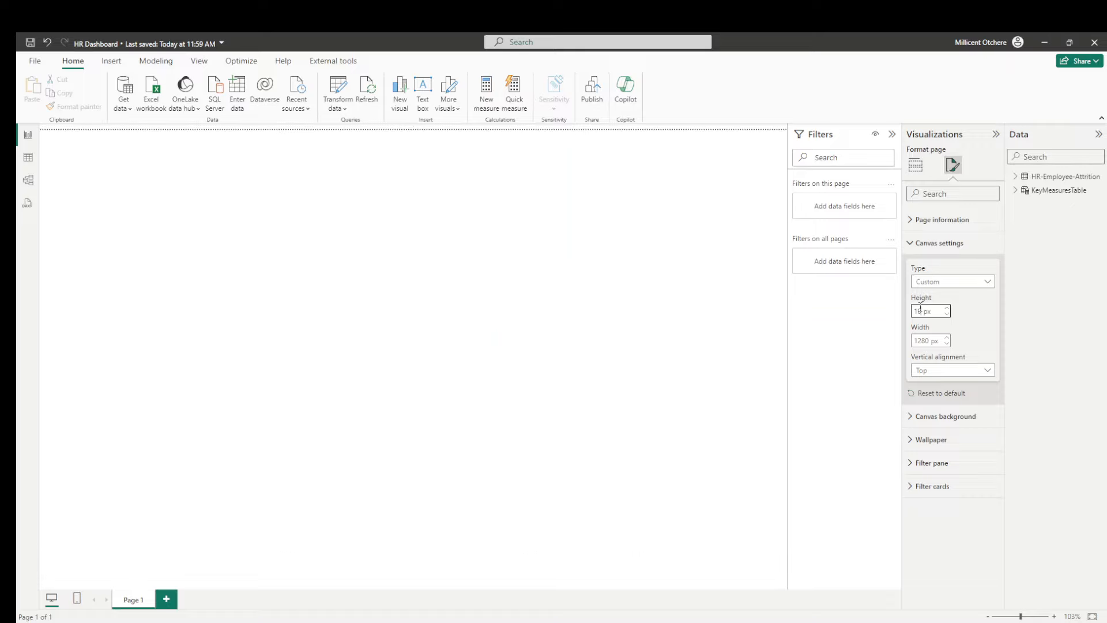
pyautogui.write('55')
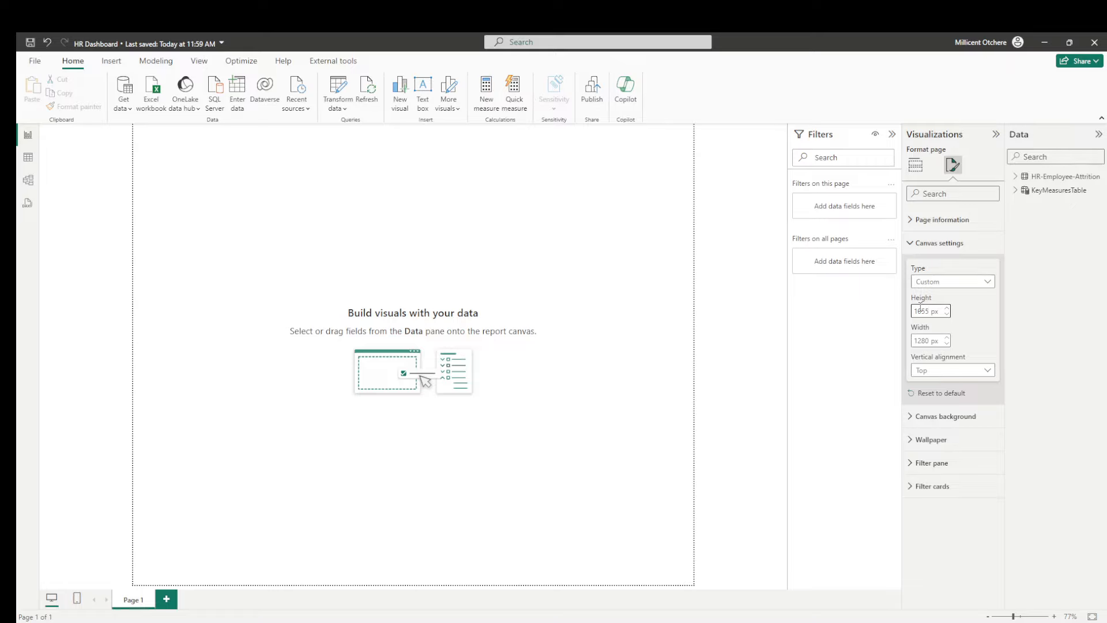
pyautogui.press('Tab')
pyautogui.write('1600')
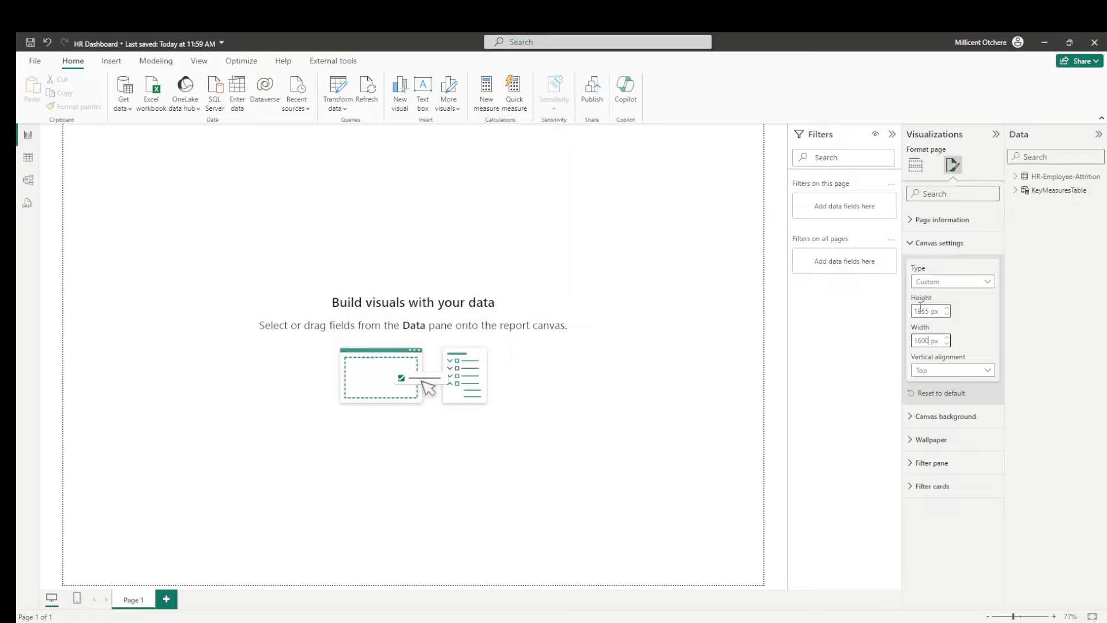
# Step: Change the page view so the report canvas fits the width of the available area
pyautogui.click(199, 61)
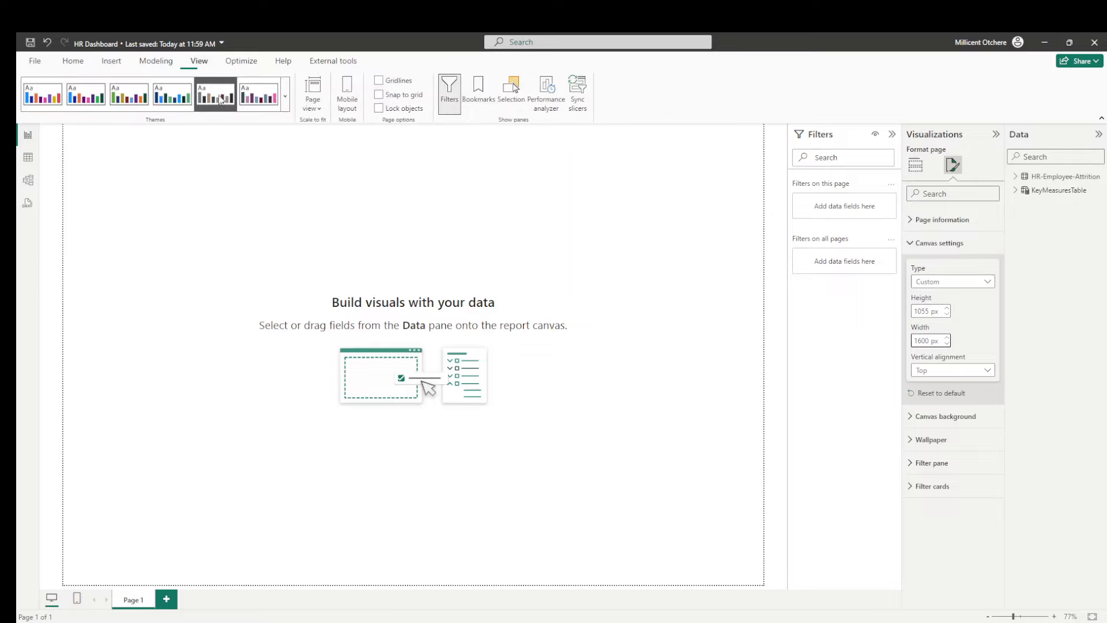
pyautogui.click(321, 112)
pyautogui.click(332, 146)
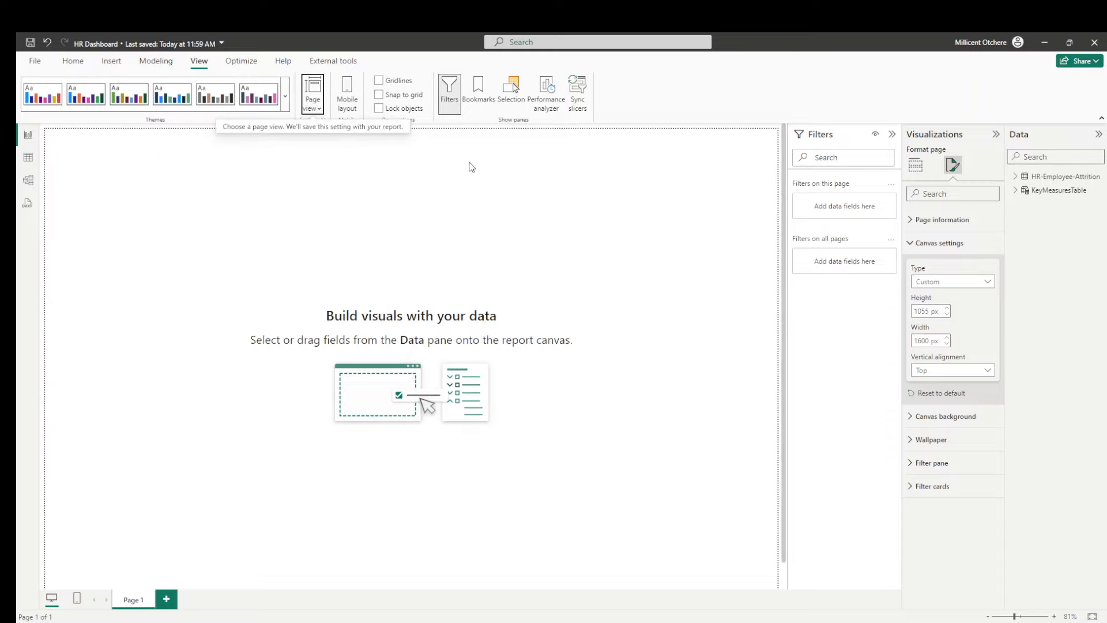
pyautogui.click(451, 167)
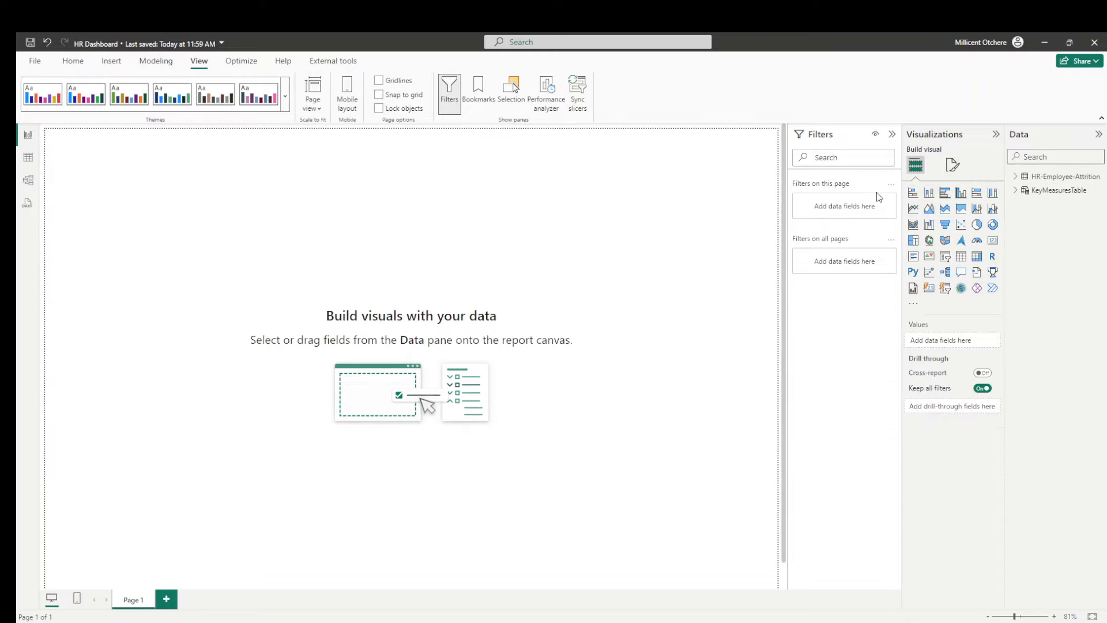
# Step: Create a new measure named Attrition in KeyMeasuresTable, starting its formula with the CALCULATE function
pyautogui.click(1047, 196)
pyautogui.rightClick(1046, 196)
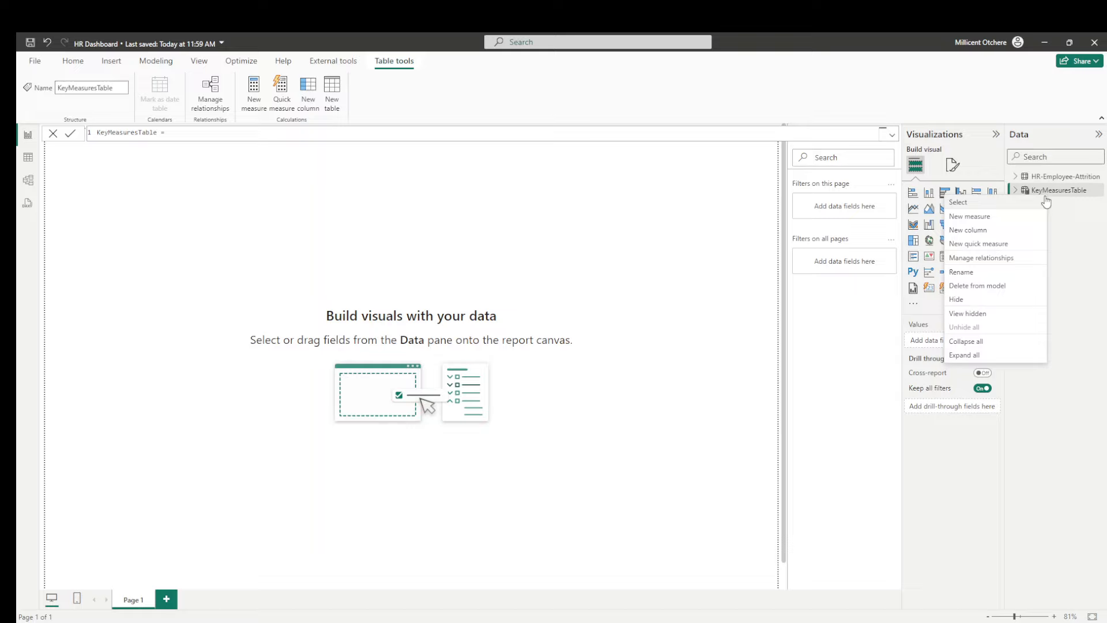
pyautogui.click(996, 222)
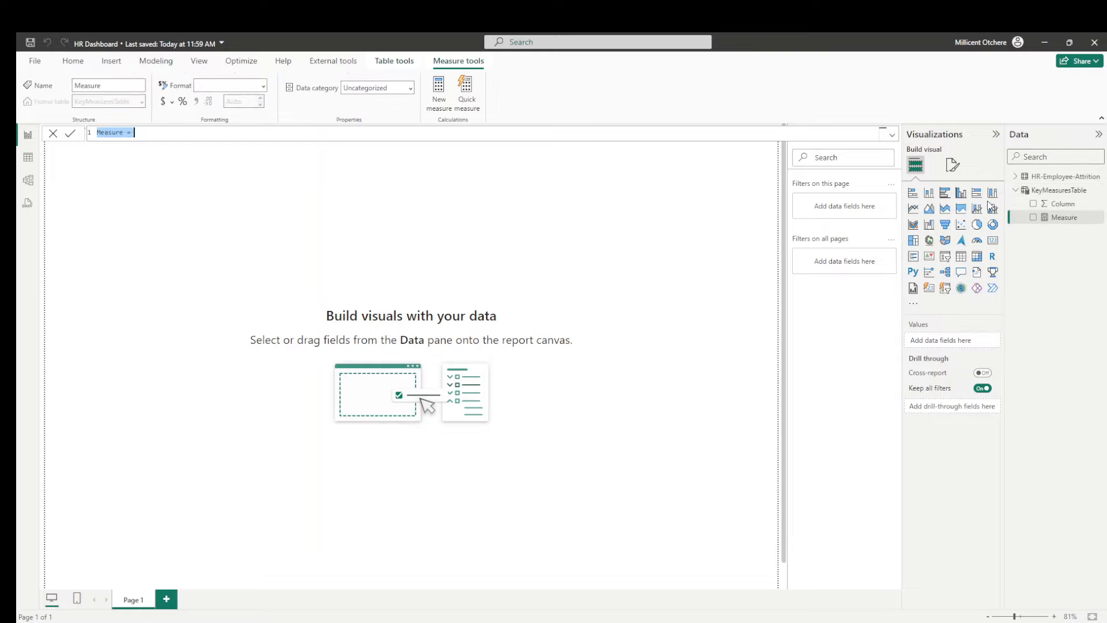
pyautogui.write('Attrition =')
pyautogui.write('cal')
pyautogui.click(179, 144)
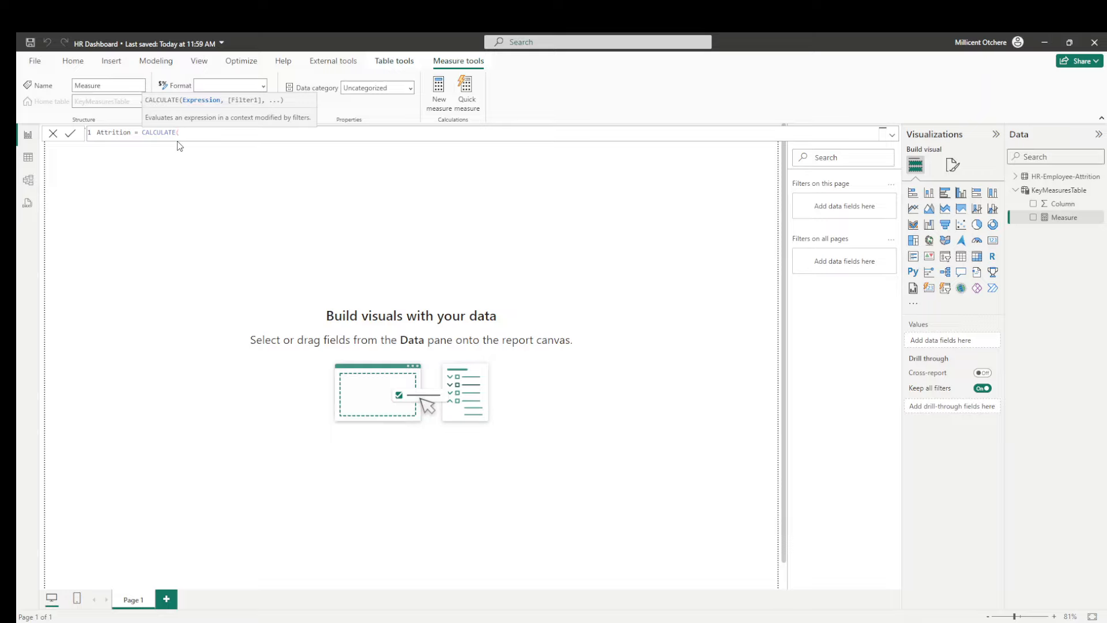
pyautogui.write('a')
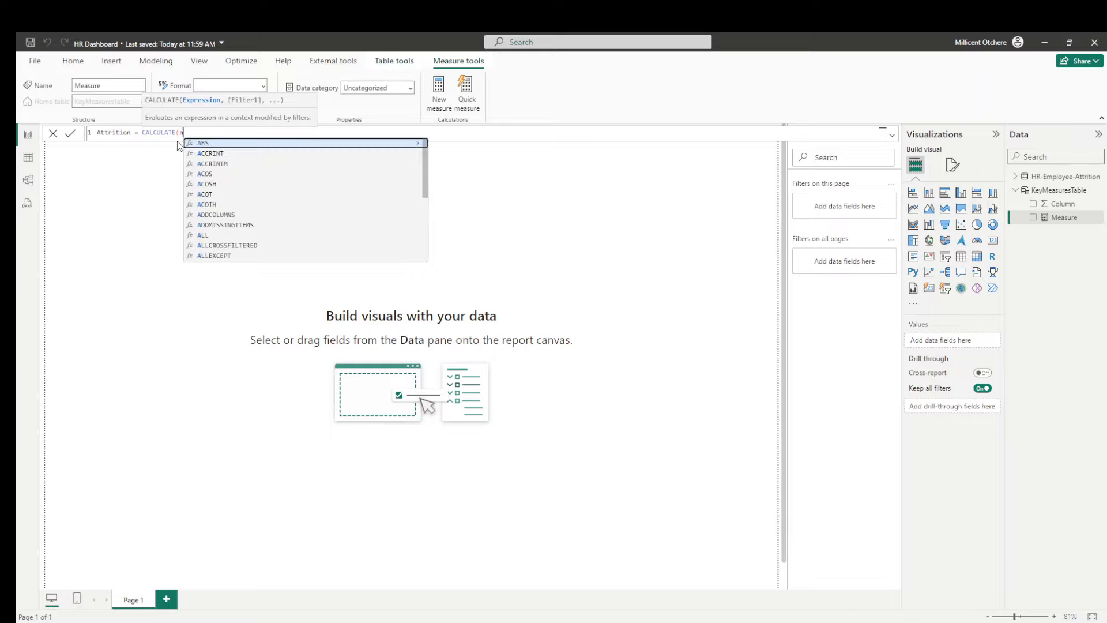
pyautogui.write('tt')
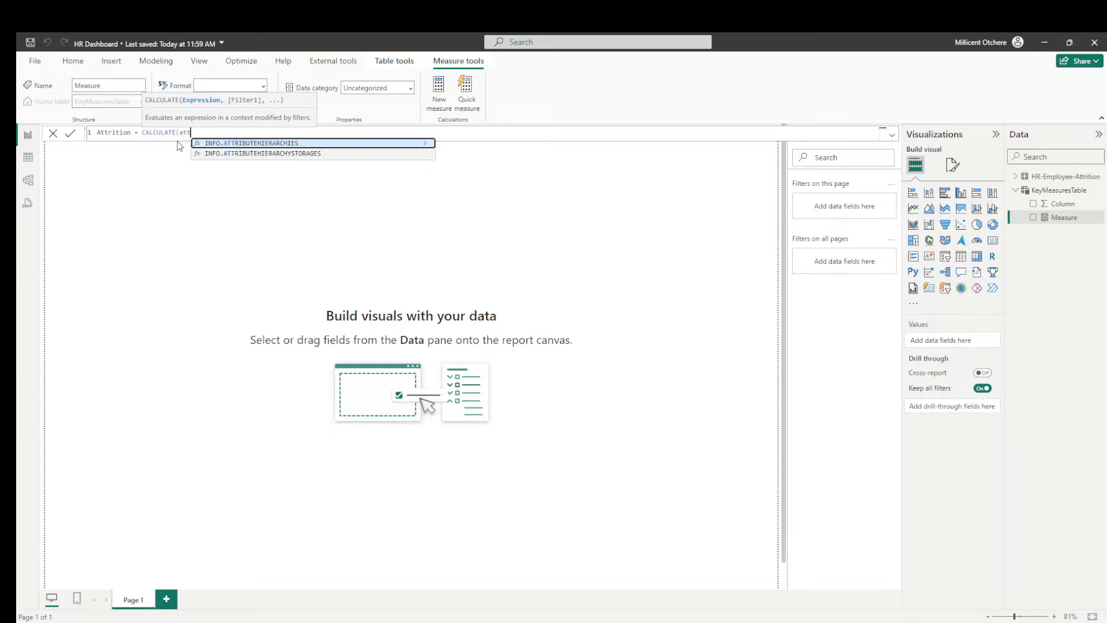
pyautogui.press('BackSpace')
pyautogui.press('BackSpace')
pyautogui.press('BackSpace')
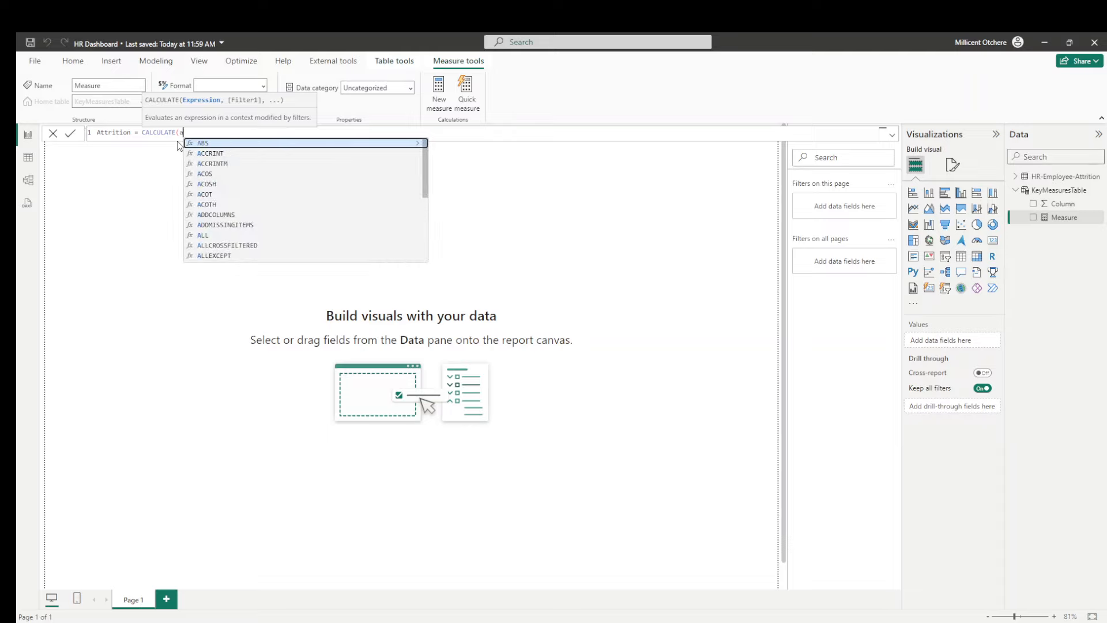
# Step: Complete the CALCULATE expression with COUNT('HR-Employee-Attrition'[Attrition]) and commit the measure
pyautogui.write('count')
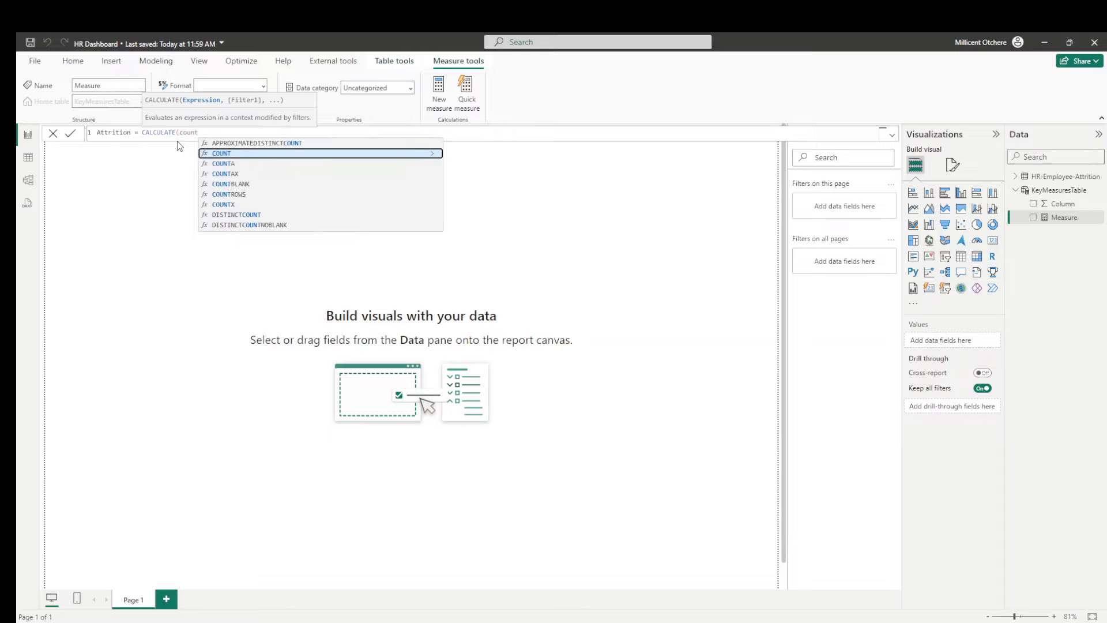
pyautogui.press('Tab')
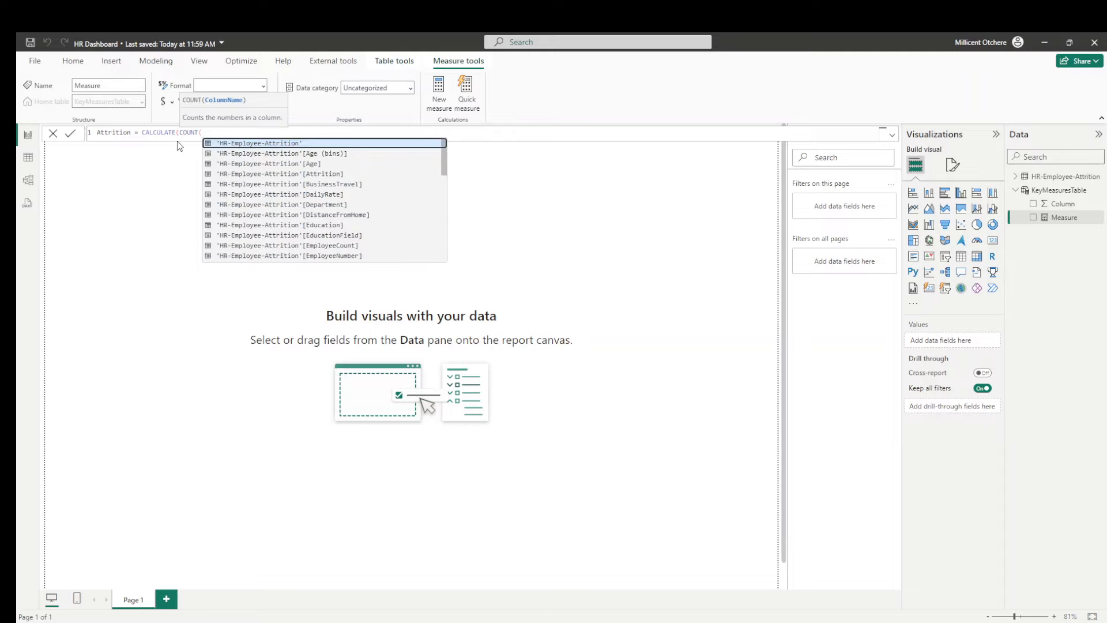
pyautogui.write('attr')
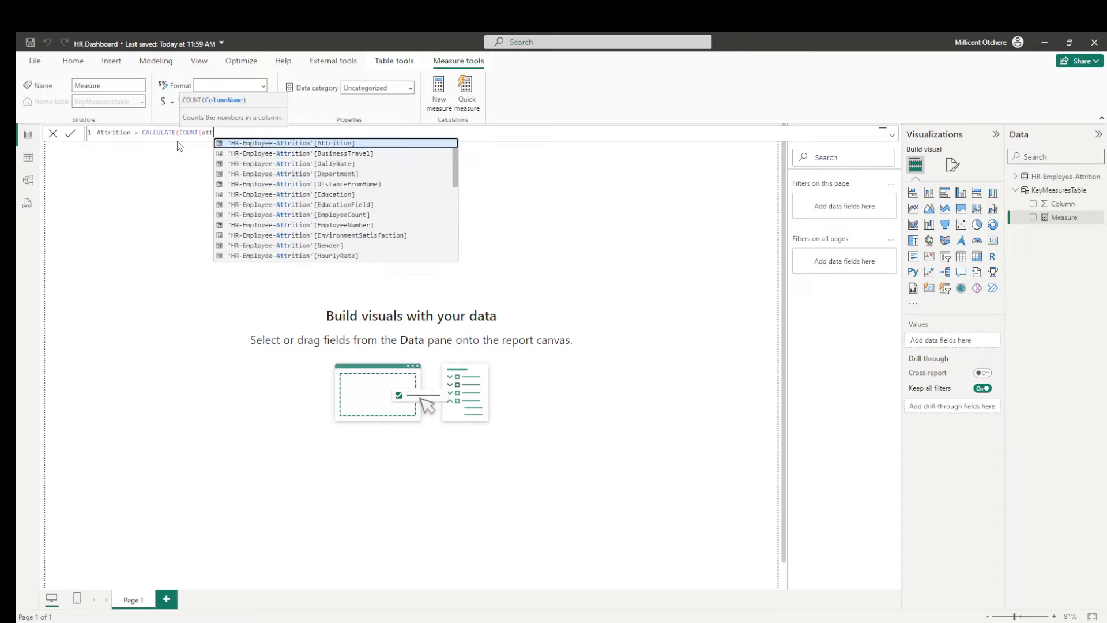
pyautogui.click(269, 144)
pyautogui.write('))')
pyautogui.press('Return')
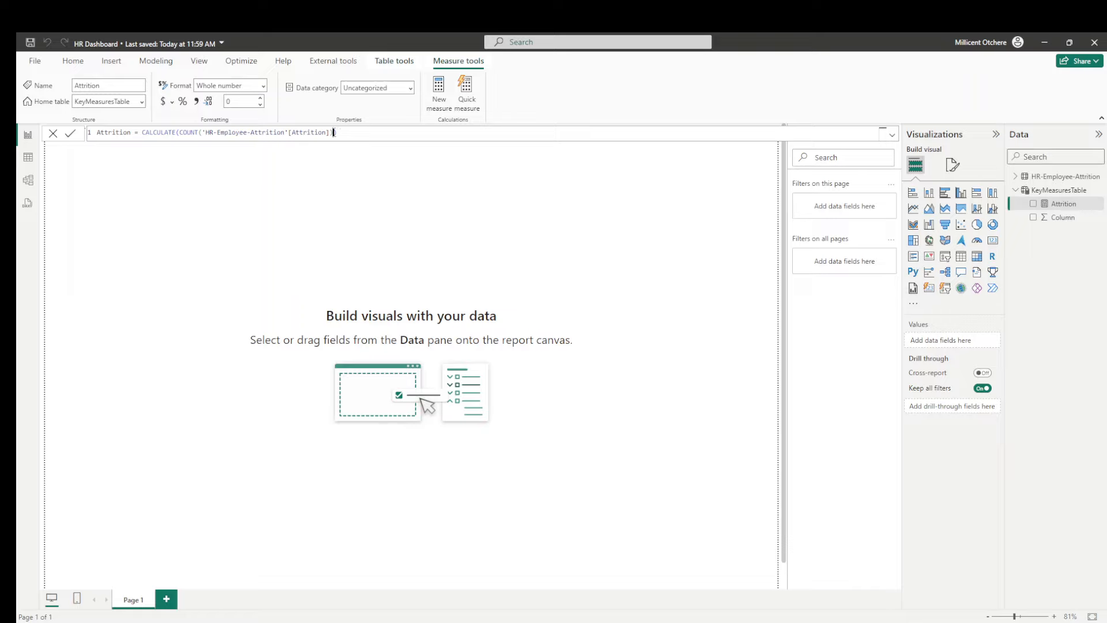
# Step: Add the filter 'HR-Employee-Attrition'[Attrition] = "Yes" to the Attrition measure's CALCULATE formula and commit it
pyautogui.click(334, 132)
pyautogui.write(',')
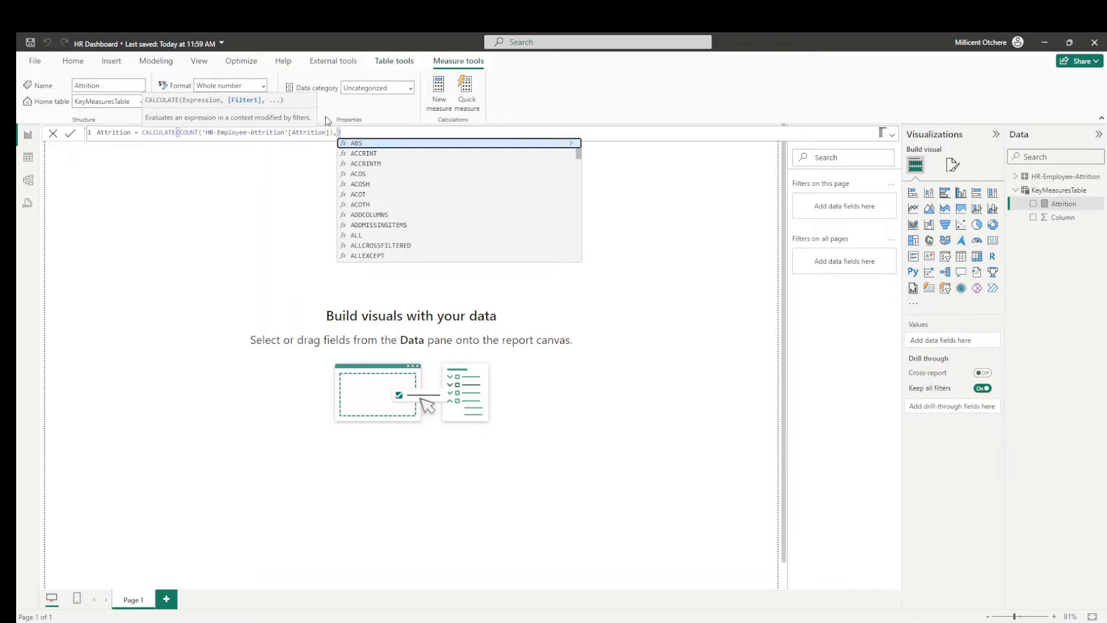
pyautogui.write('attr')
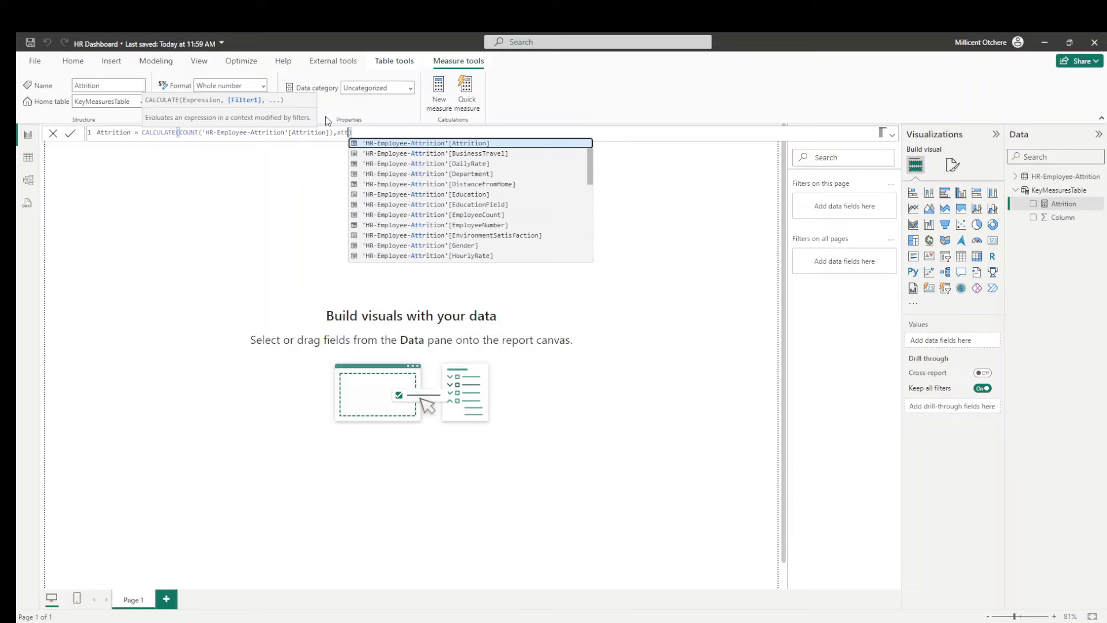
pyautogui.press('Tab')
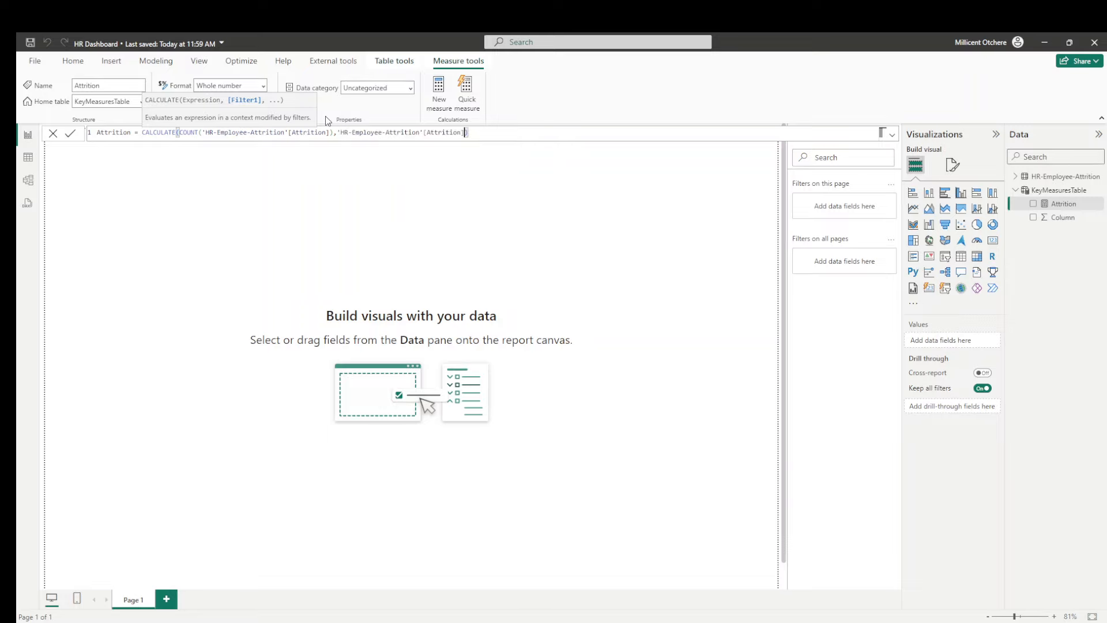
pyautogui.write('= "Yes')
pyautogui.press('Return')
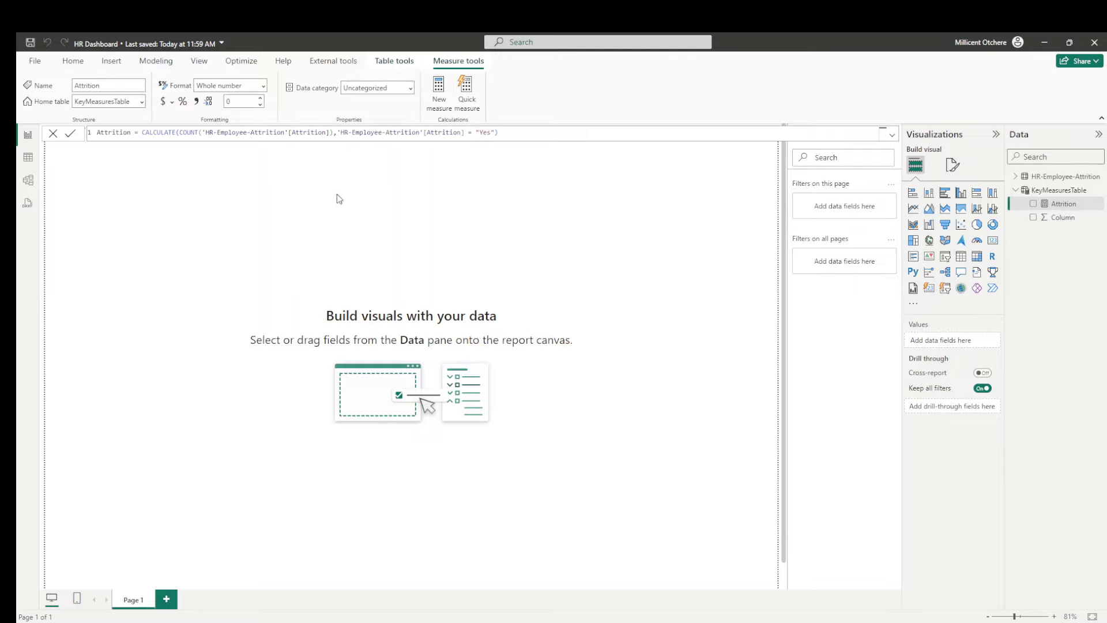
pyautogui.click(179, 191)
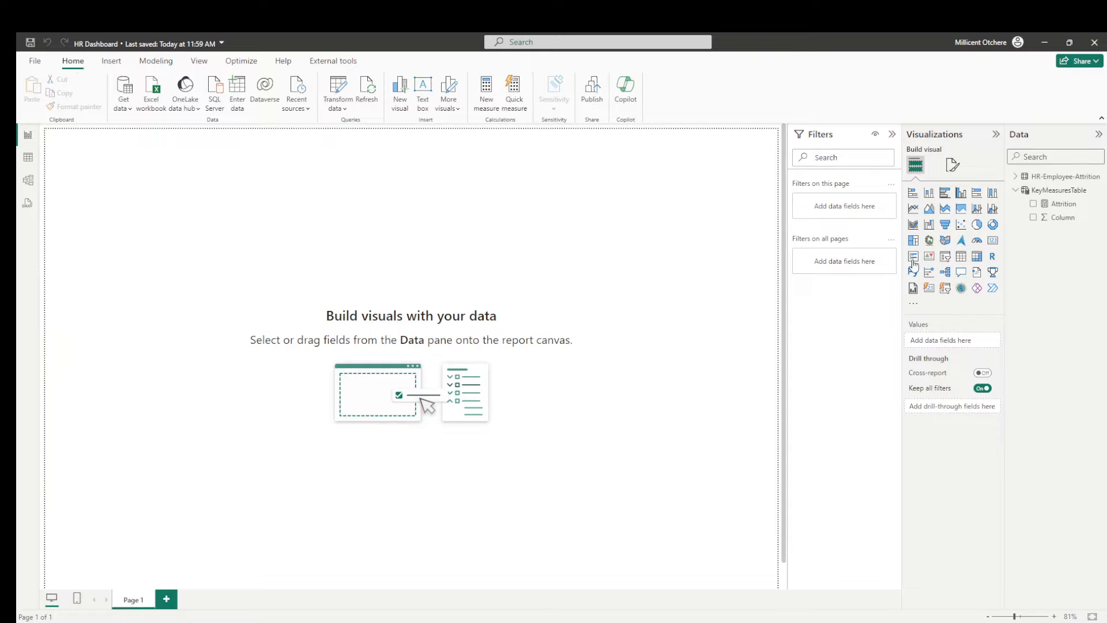
# Step: Add a new card visual and resize it into a shallow band across the full width of the page's upper edge
pyautogui.click(929, 289)
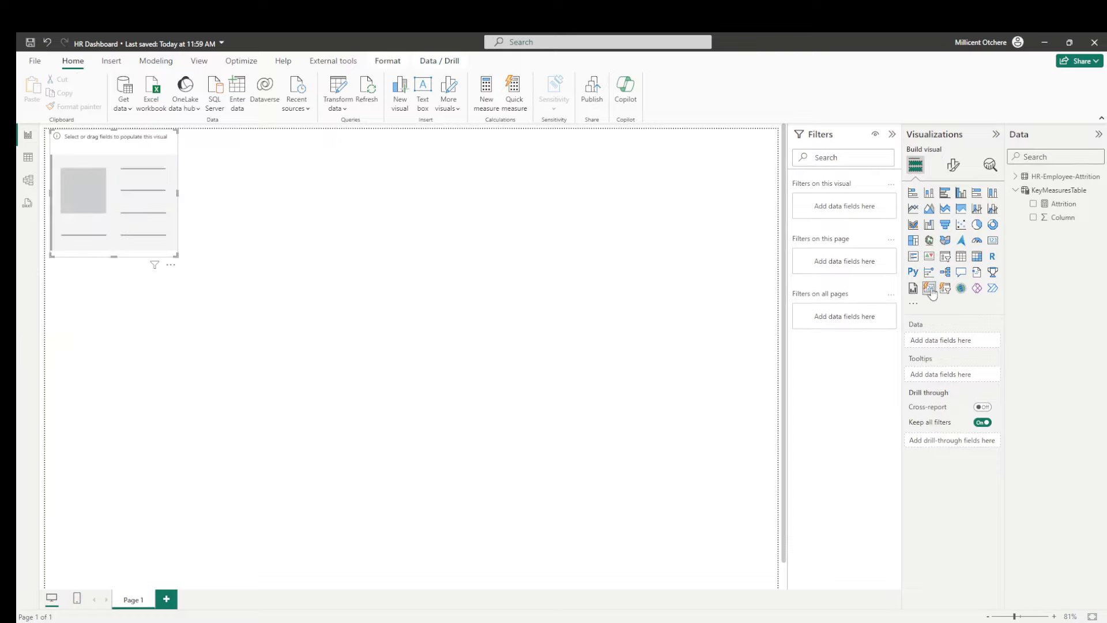
pyautogui.moveTo(176, 255); pyautogui.dragTo(778, 190)
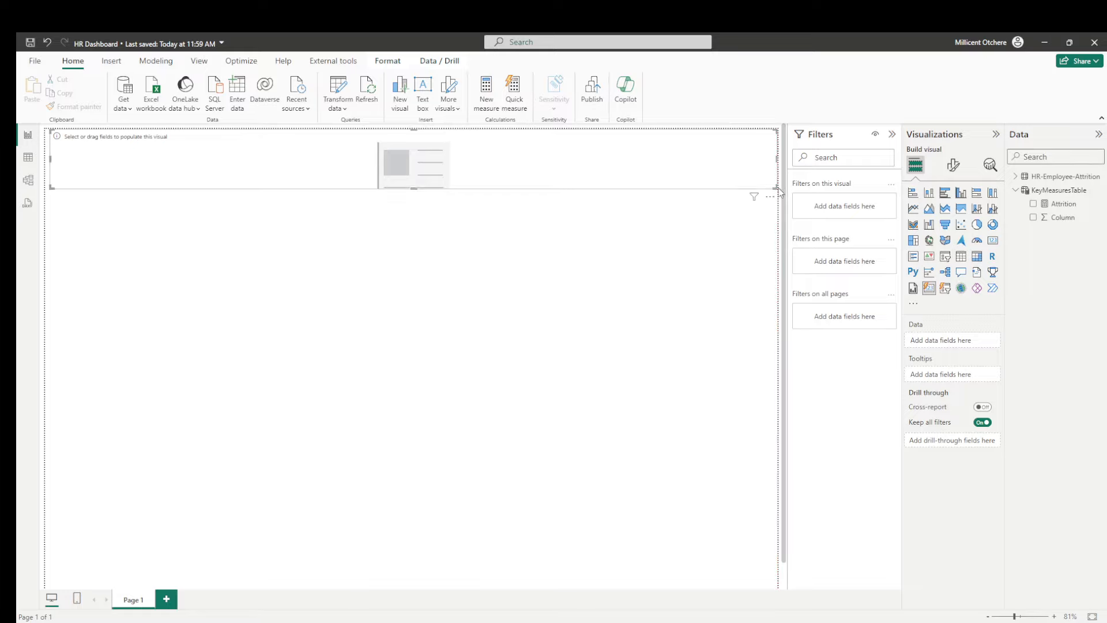
# Step: Shift the card visual slightly down from the page's upper edge and add the Attrition measure to its data
pyautogui.moveTo(485, 138); pyautogui.dragTo(483, 149)
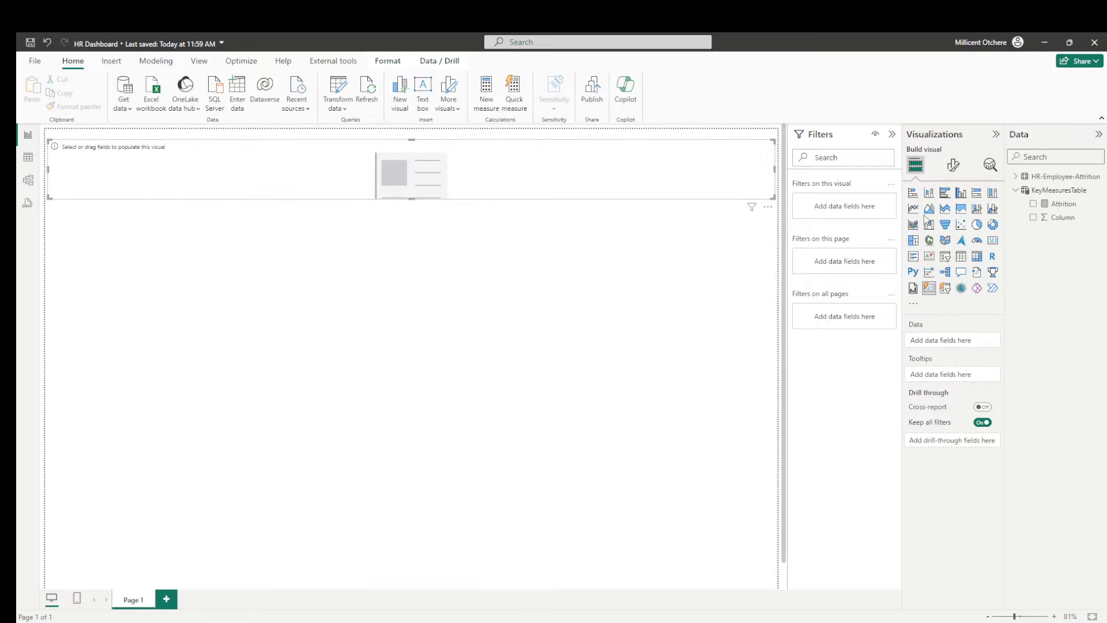
pyautogui.moveTo(1045, 203); pyautogui.dragTo(950, 342)
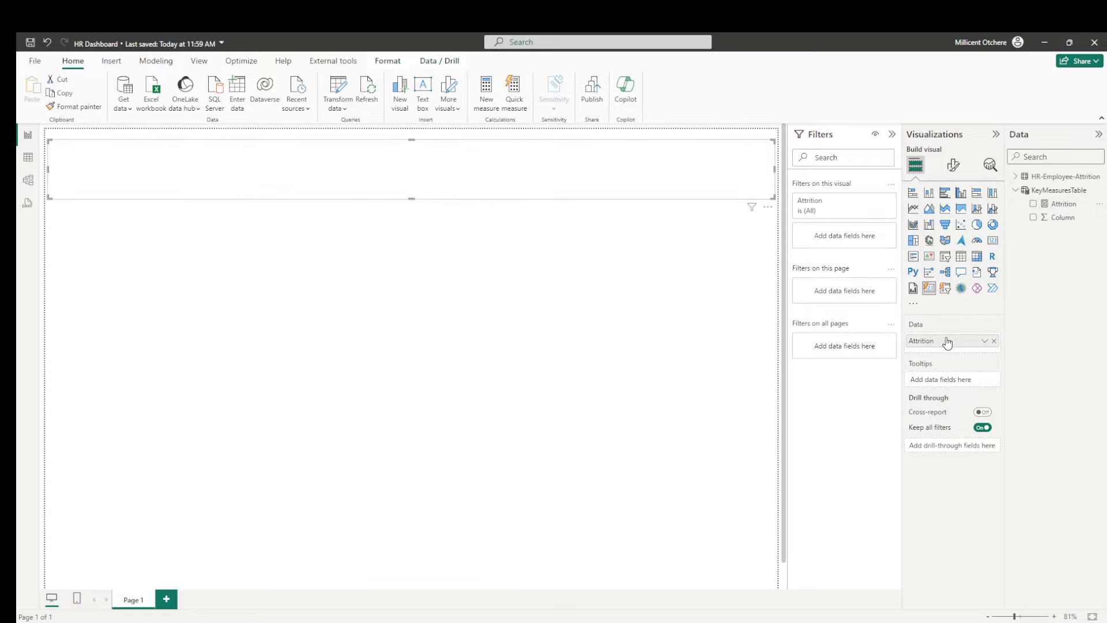
# Step: Copy the Attrition measure's whole formula into a new measure in KeyMeasuresTable
pyautogui.click(1059, 204)
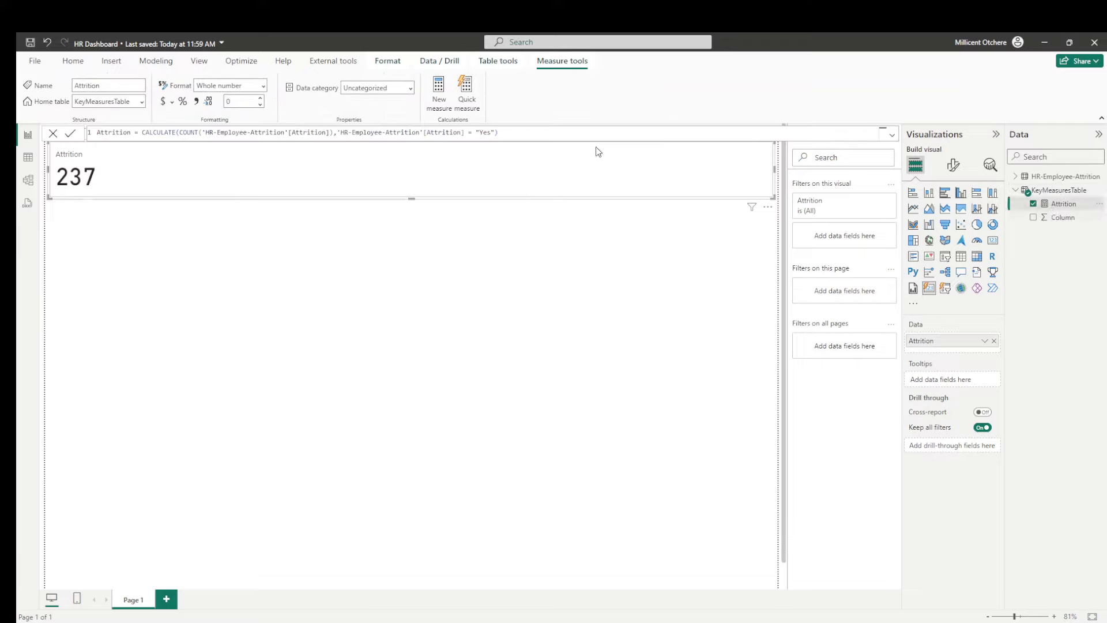
pyautogui.moveTo(518, 132); pyautogui.dragTo(95, 132)
pyautogui.hotkey('ctrl', 'c')
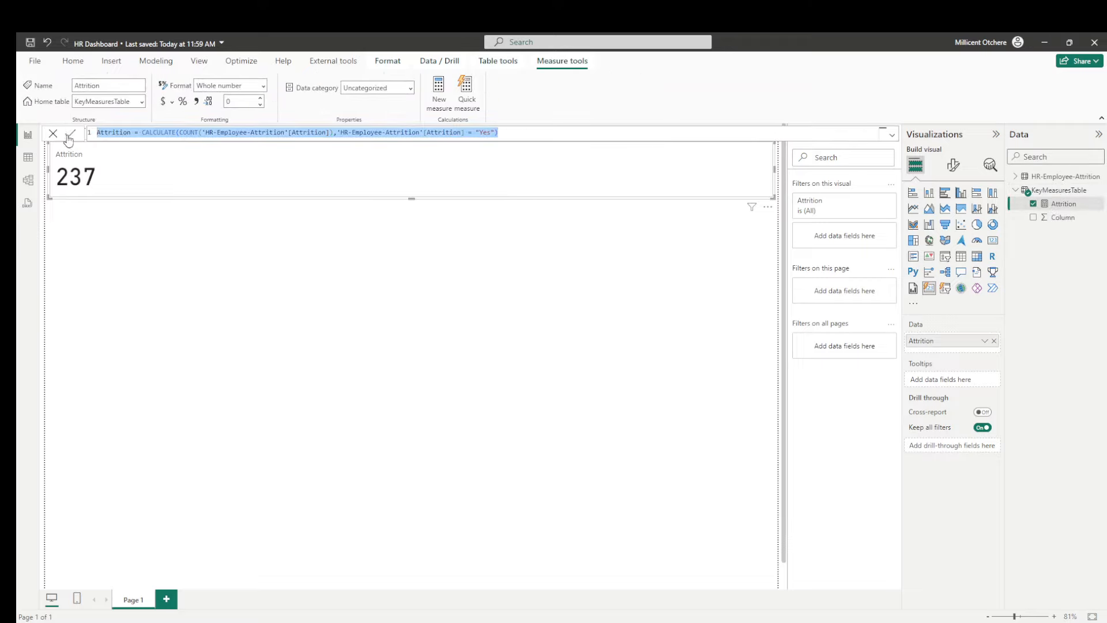
pyautogui.rightClick(1056, 194)
pyautogui.click(989, 216)
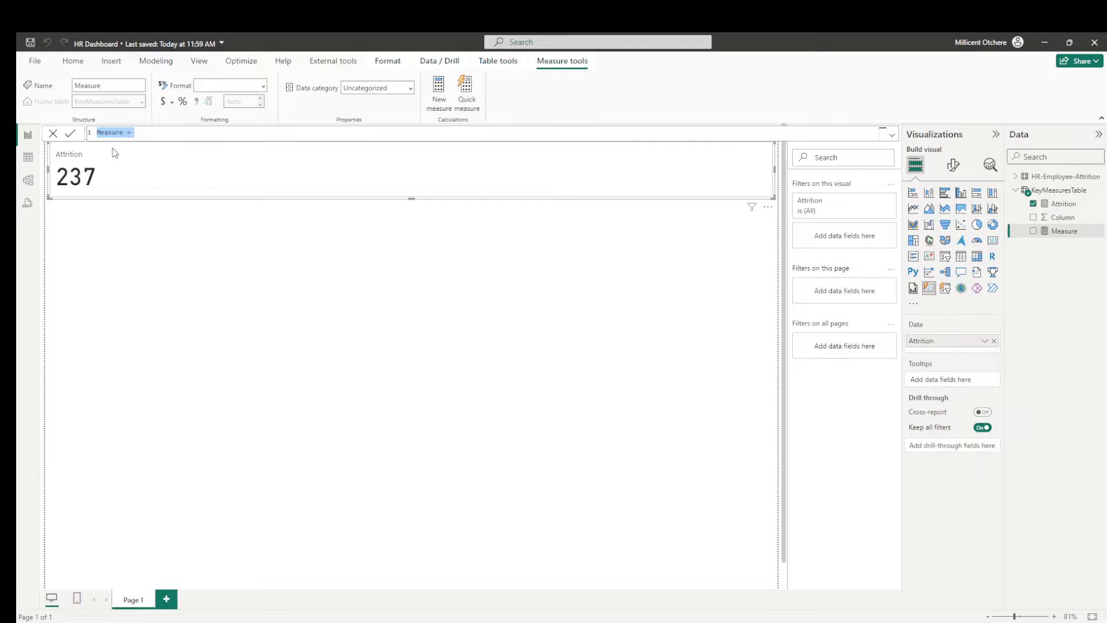
pyautogui.click(142, 131)
pyautogui.hotkey('ctrl', 'a')
pyautogui.hotkey('ctrl', 'v')
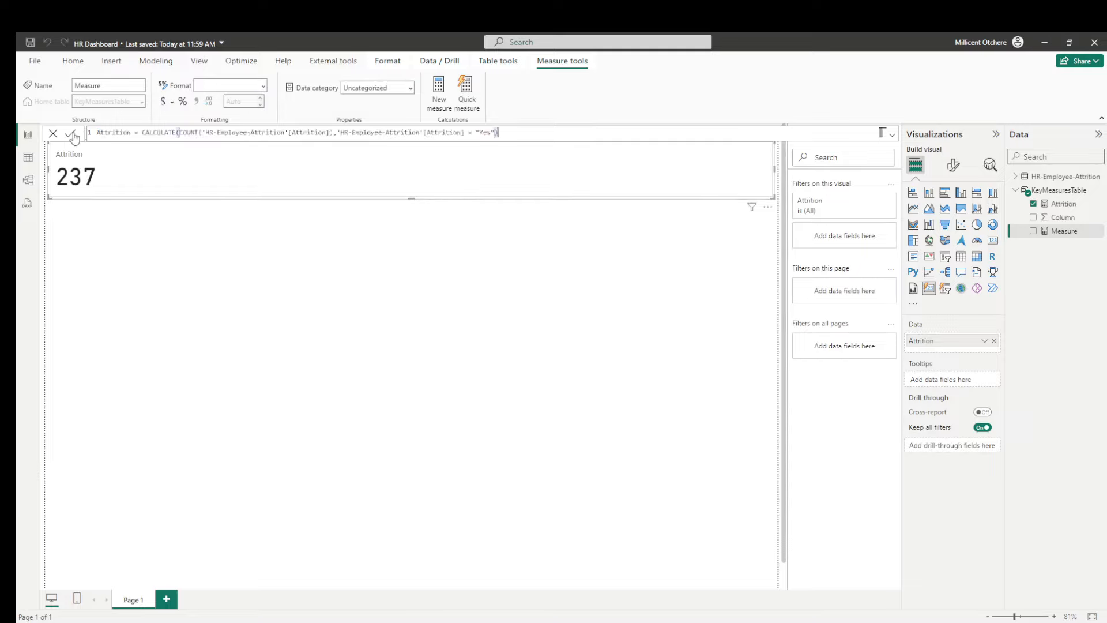
# Step: Rename the copied measure to NoAttrition, change its filter value to "No" and commit the formula
pyautogui.click(98, 130)
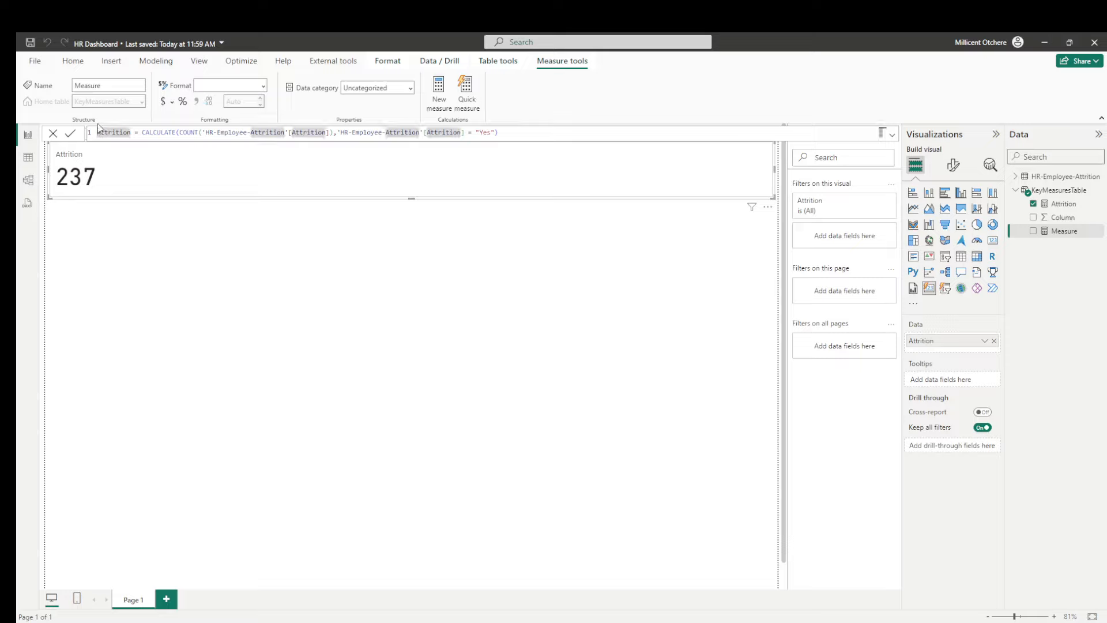
pyautogui.write('No')
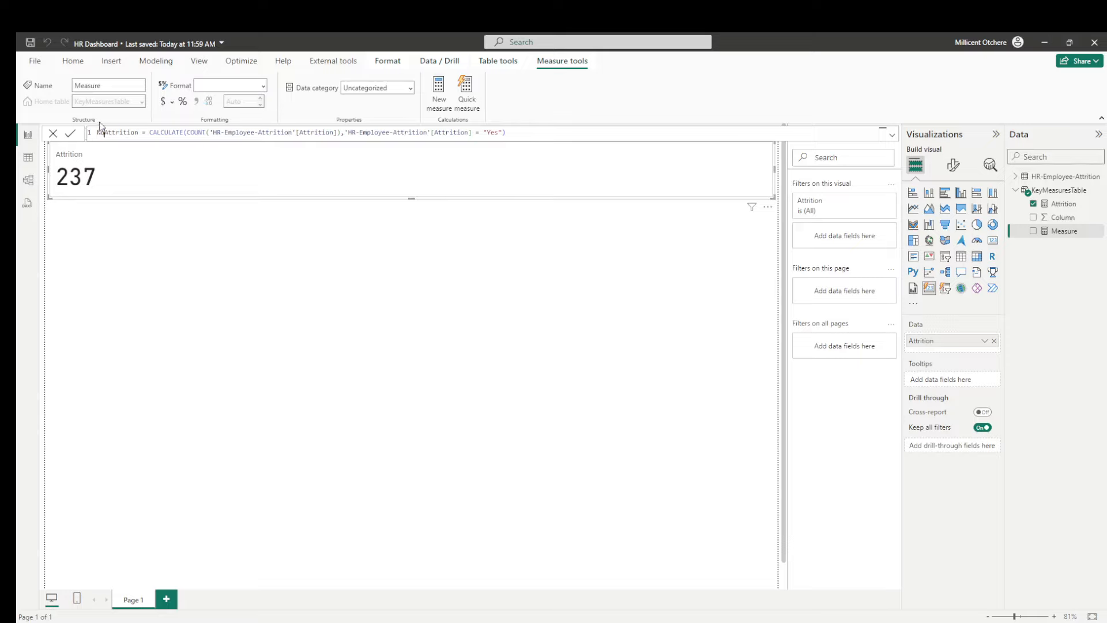
pyautogui.doubleClick(494, 132)
pyautogui.write('No')
pyautogui.press('Return')
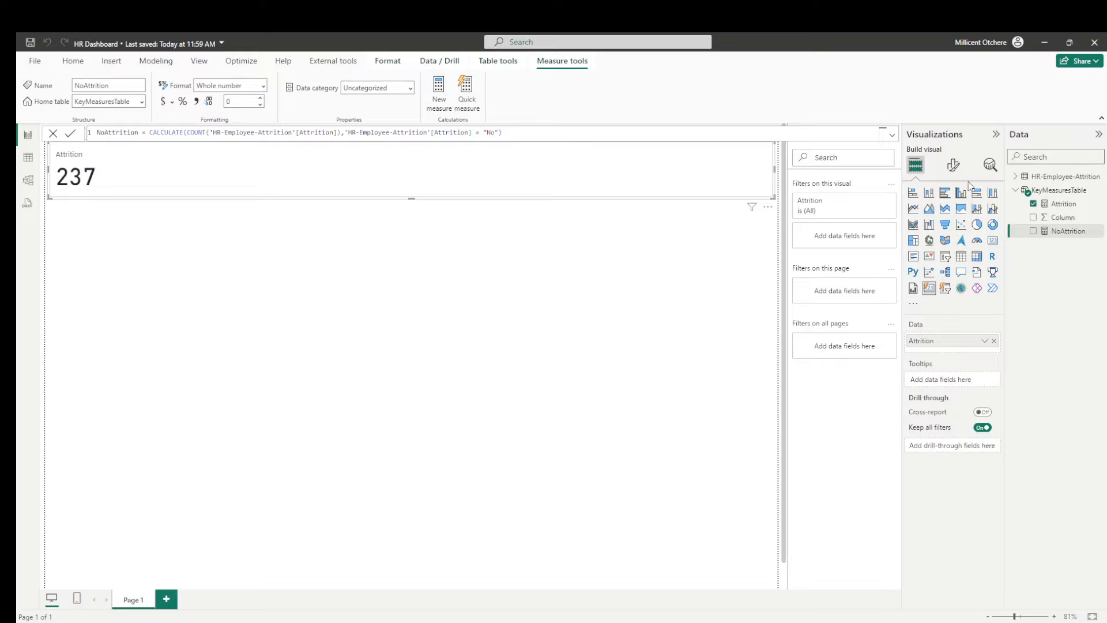
# Step: Create a measure in KeyMeasuresTable with the formula EmployeeCount = COUNTA('HR-Employee-Attrition'[EmployeeCount]) and commit it
pyautogui.rightClick(1055, 194)
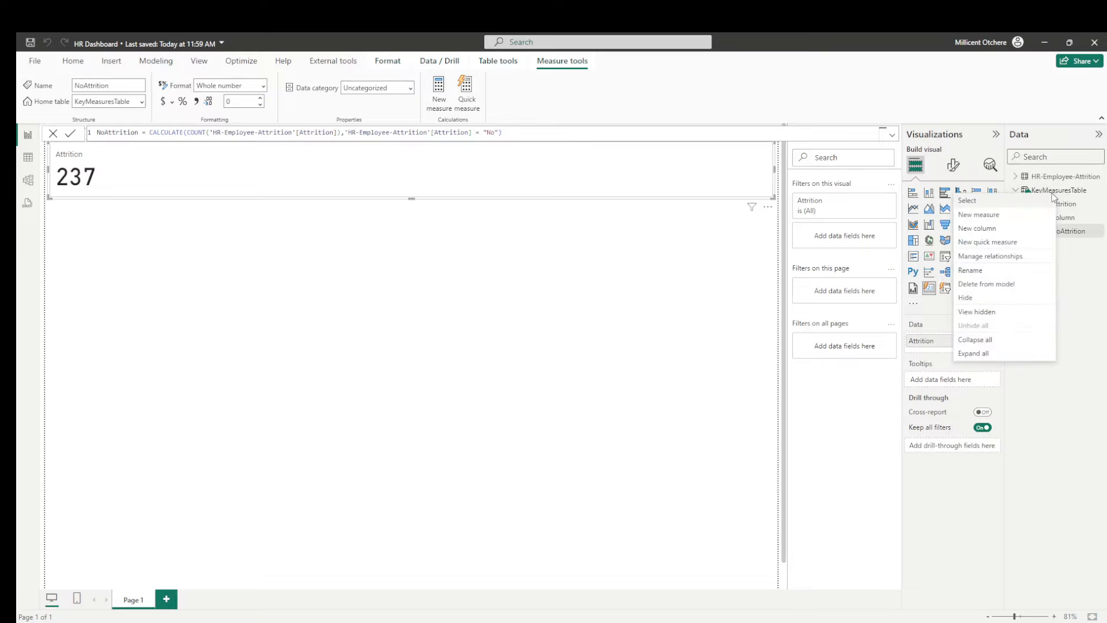
pyautogui.click(998, 216)
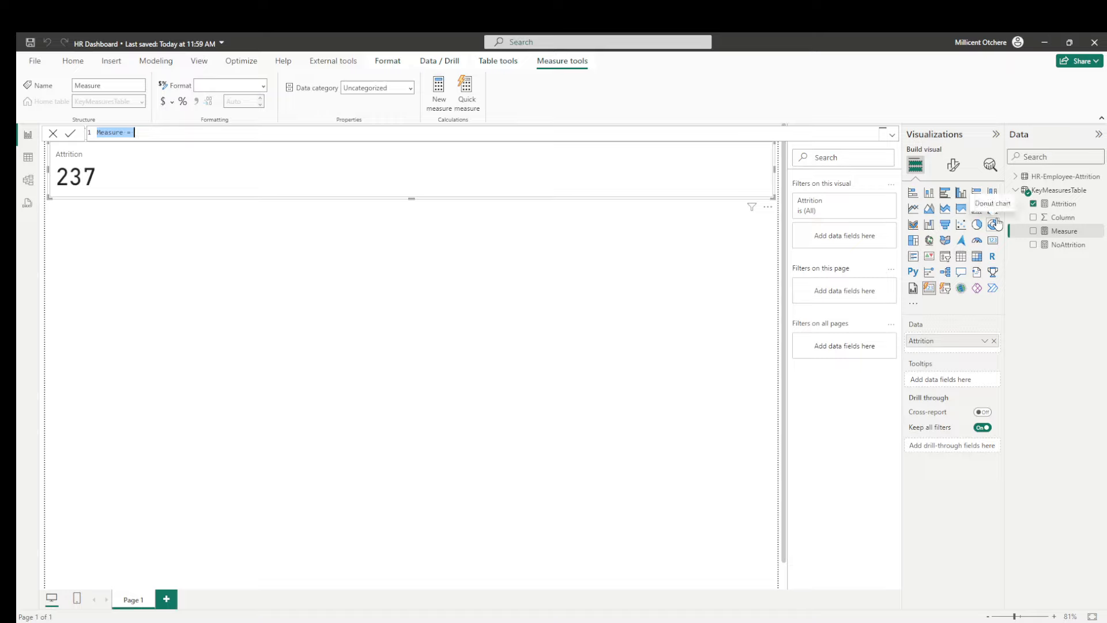
pyautogui.write('Em')
pyautogui.write('ployeeCount = coun')
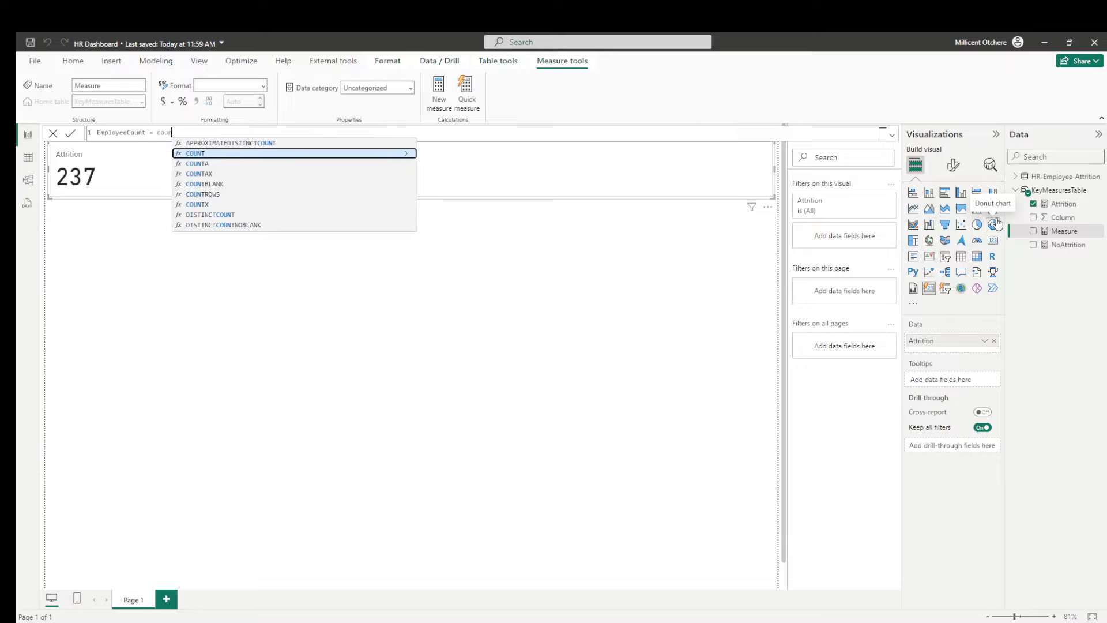
pyautogui.press('Down')
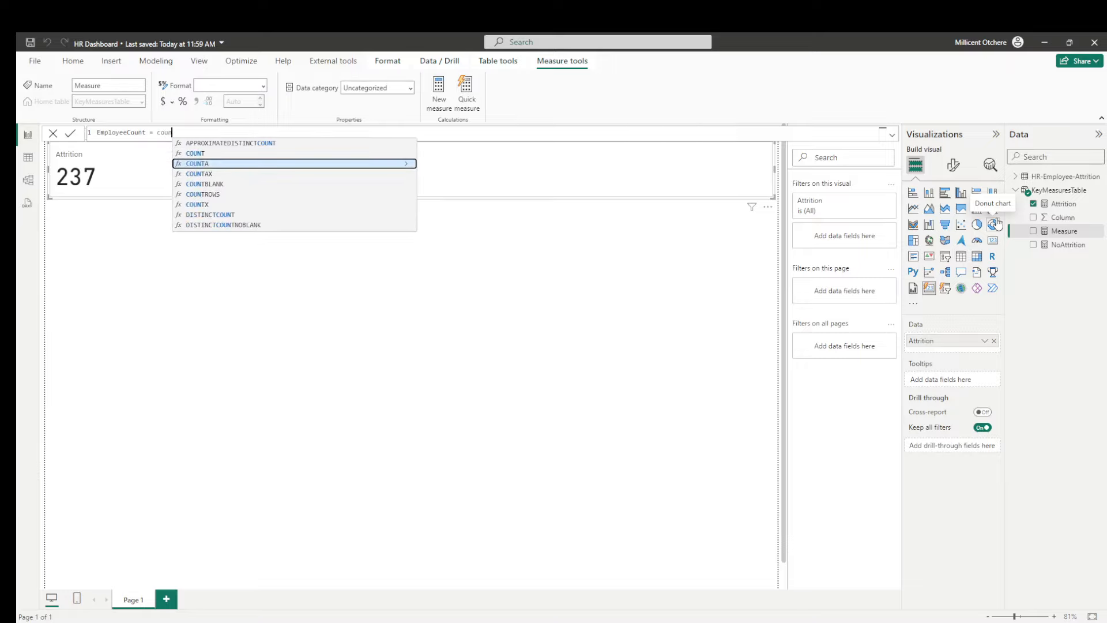
pyautogui.press('Tab')
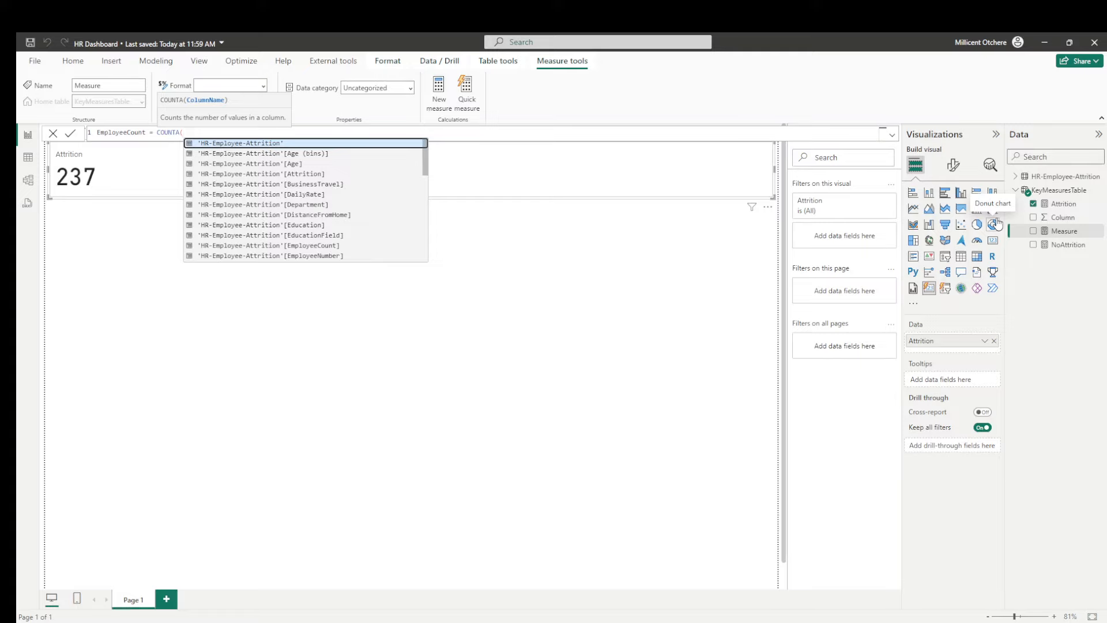
pyautogui.write('empl')
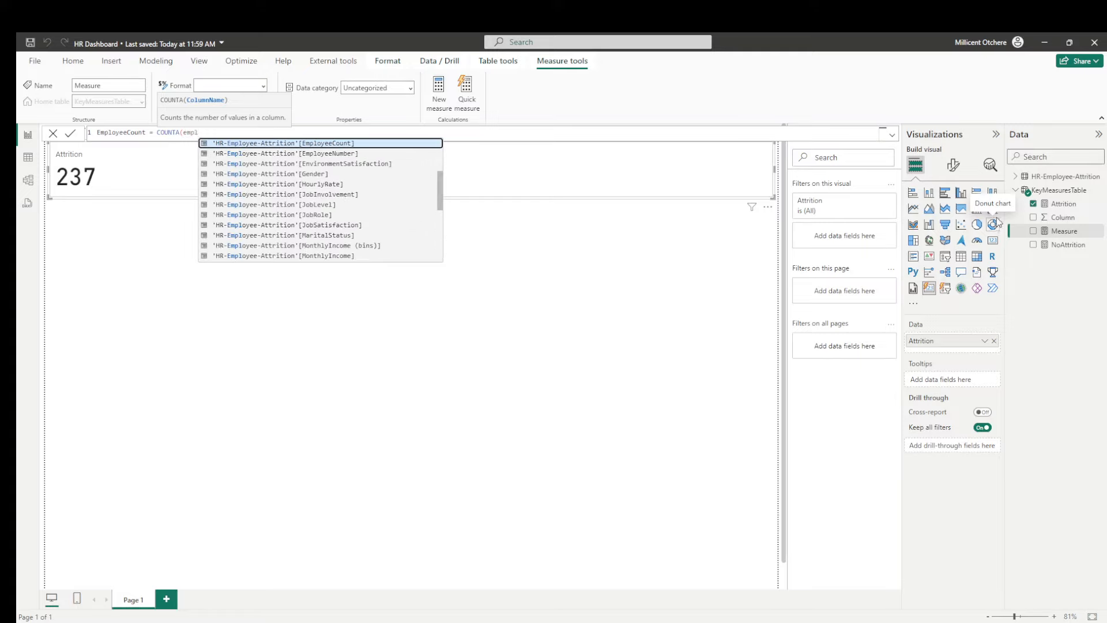
pyautogui.click(293, 148)
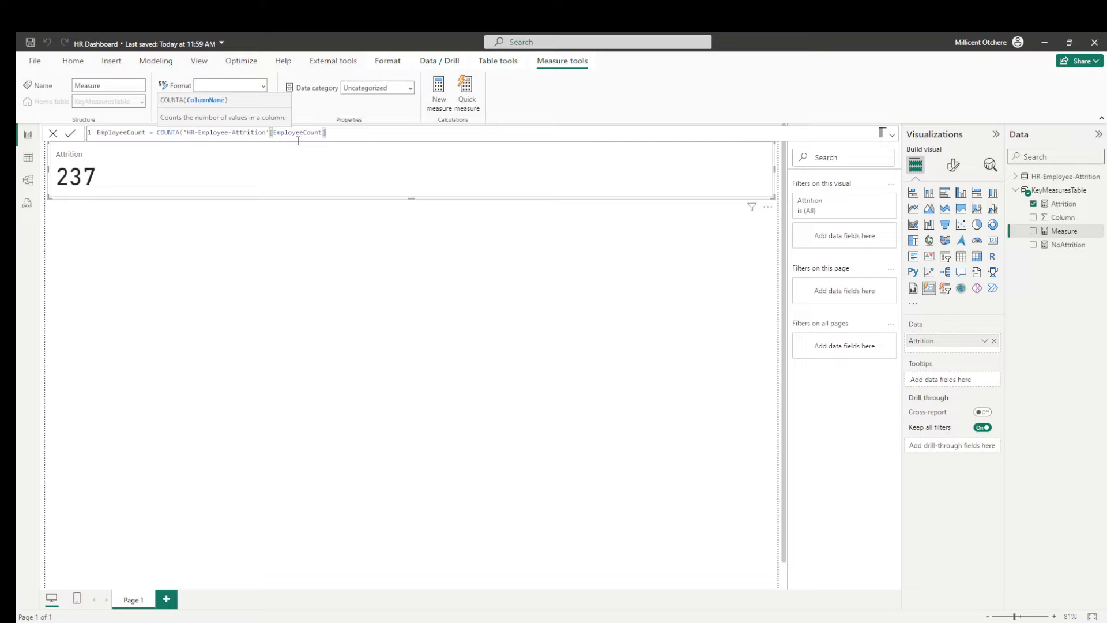
pyautogui.press('Return')
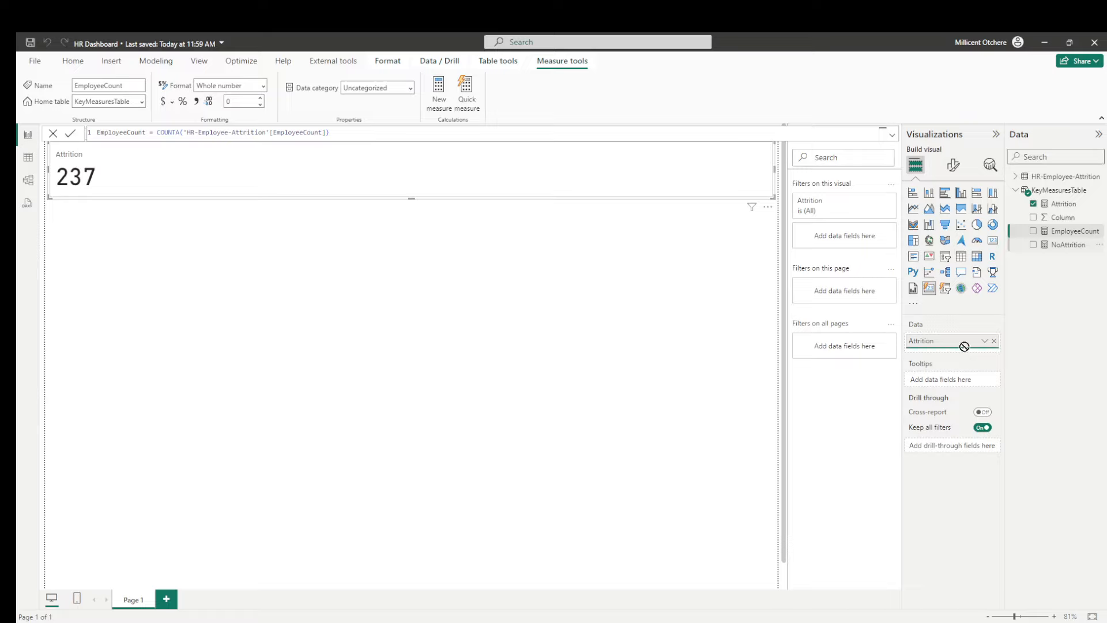
# Step: Add the NoAttrition and EmployeeCount measures to the card visual, placing EmployeeCount first and NoAttrition last
pyautogui.moveTo(1068, 245); pyautogui.dragTo(965, 348)
pyautogui.moveTo(1071, 235); pyautogui.dragTo(982, 342)
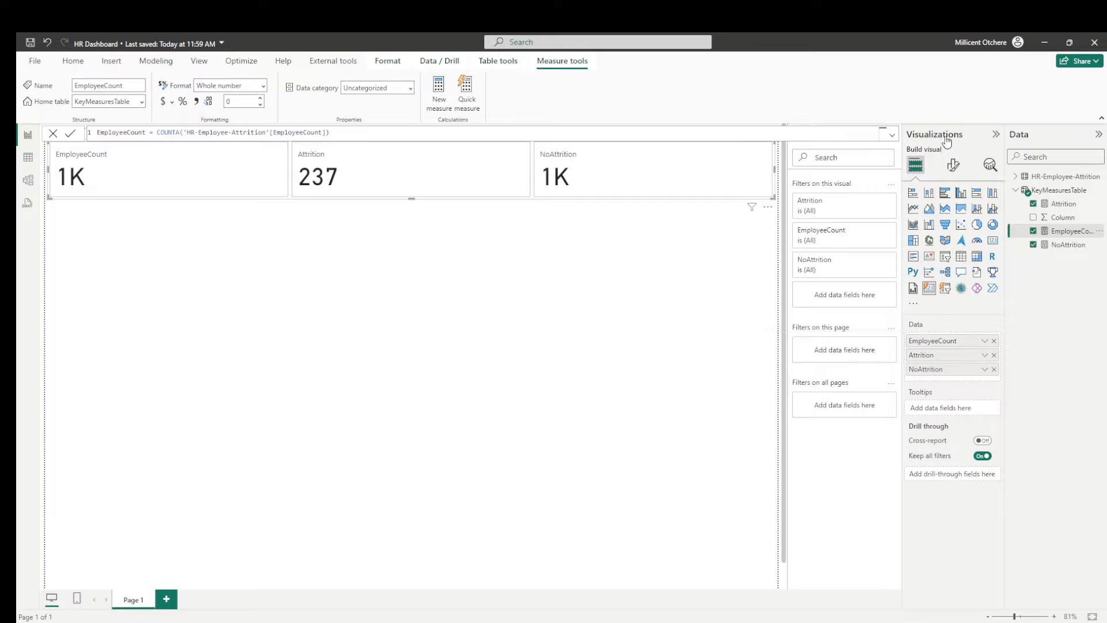
# Step: Look through the card visual's callout value, label, layout and cards formatting for number display options, including the cards settings for EmployeeCount
pyautogui.click(953, 165)
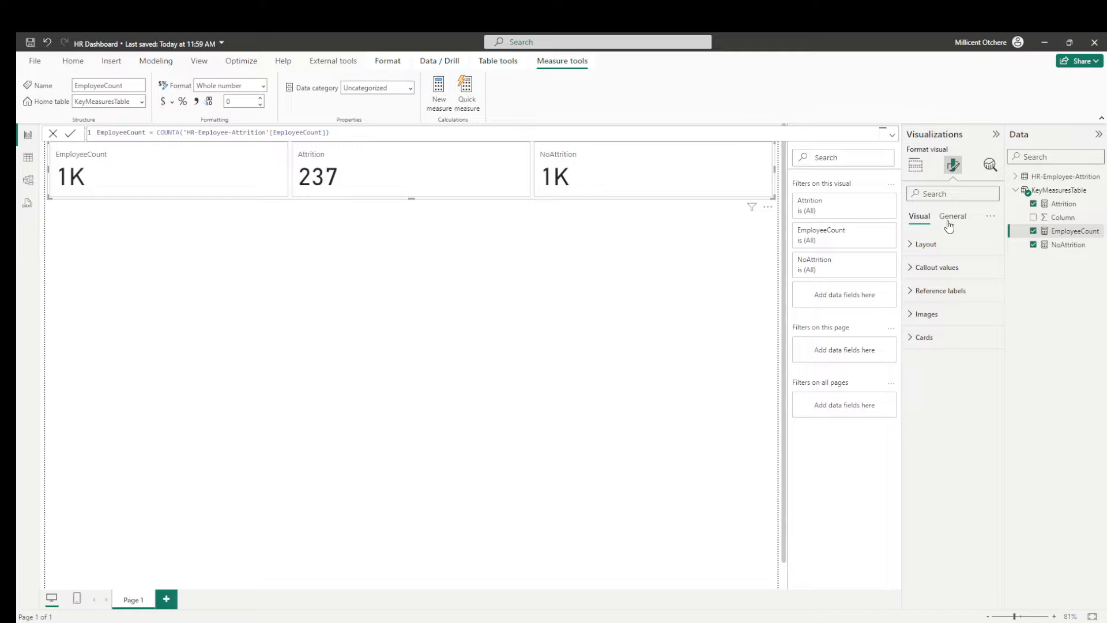
pyautogui.click(942, 269)
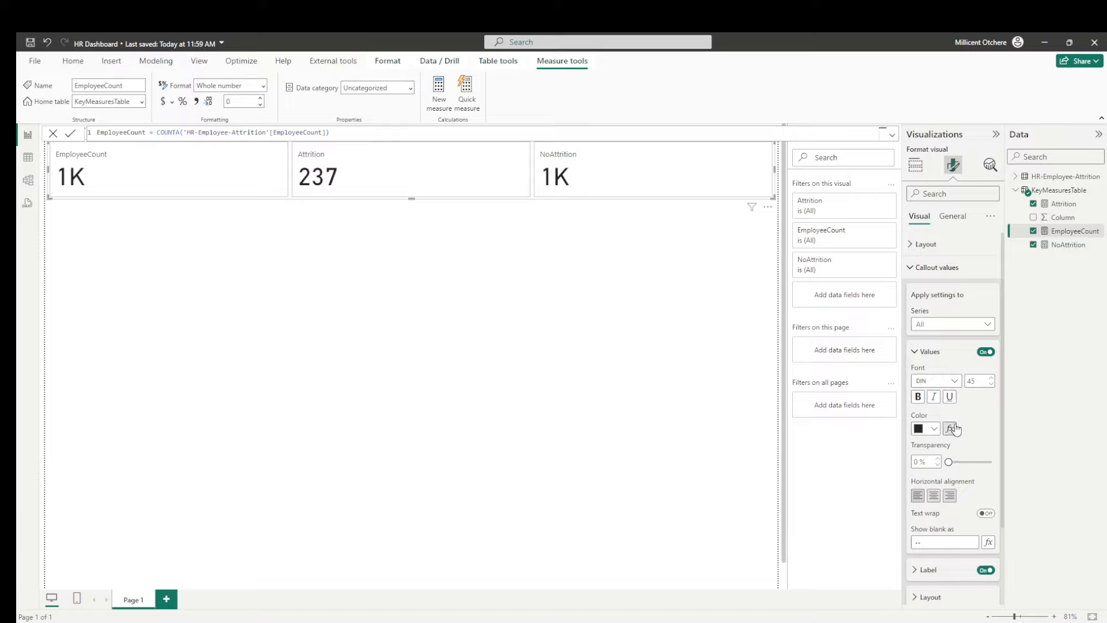
pyautogui.scroll(-3, 955, 429)
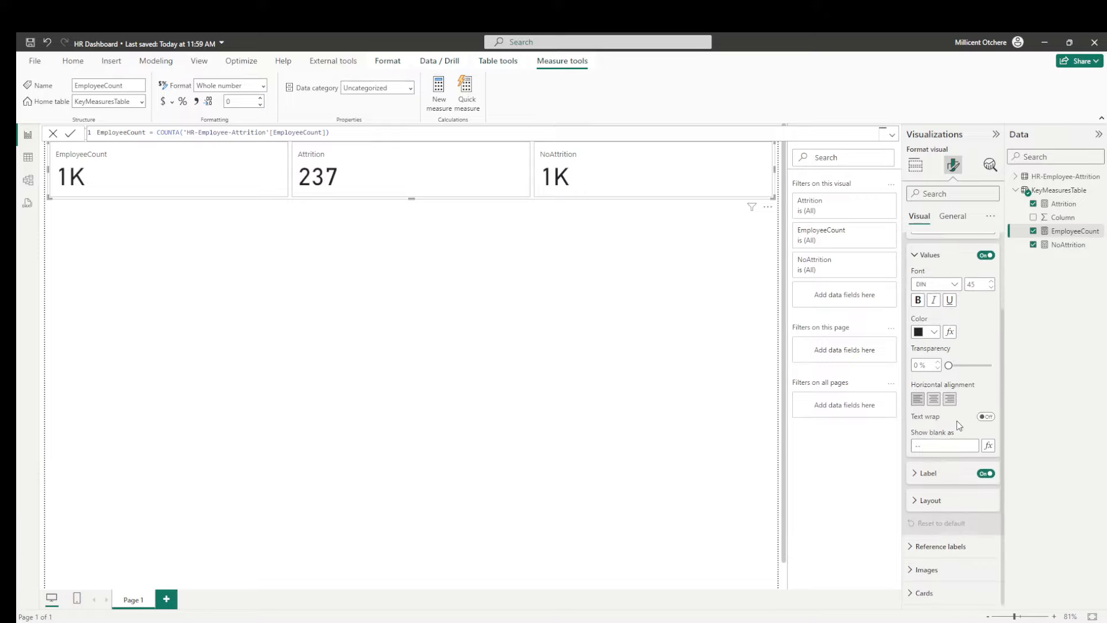
pyautogui.click(921, 476)
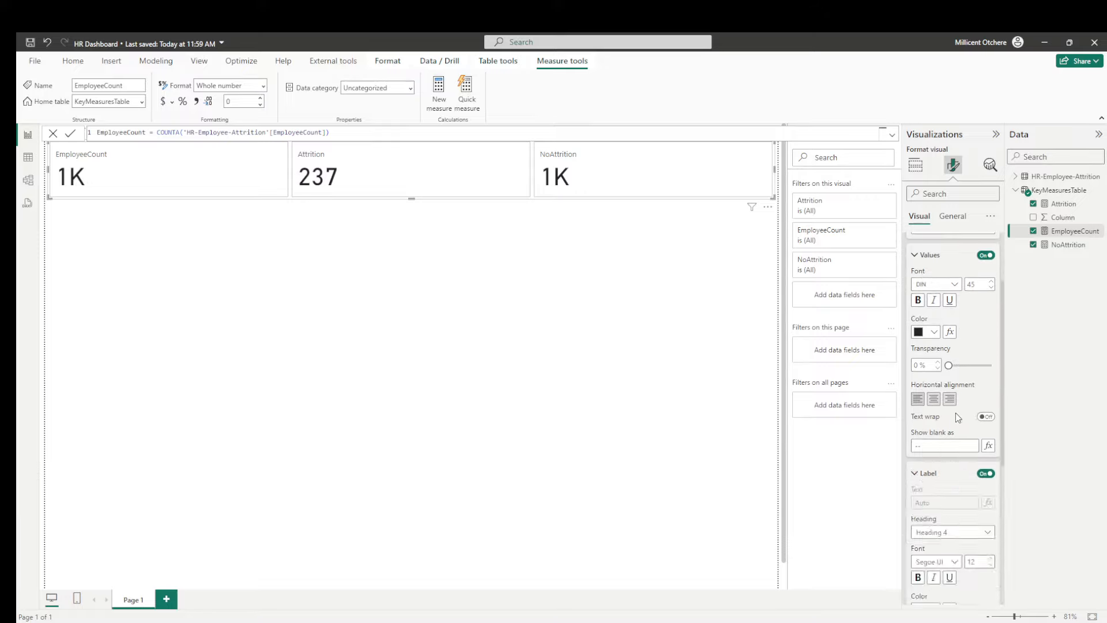
pyautogui.scroll(-6, 957, 418)
pyautogui.scroll(-2, 949, 407)
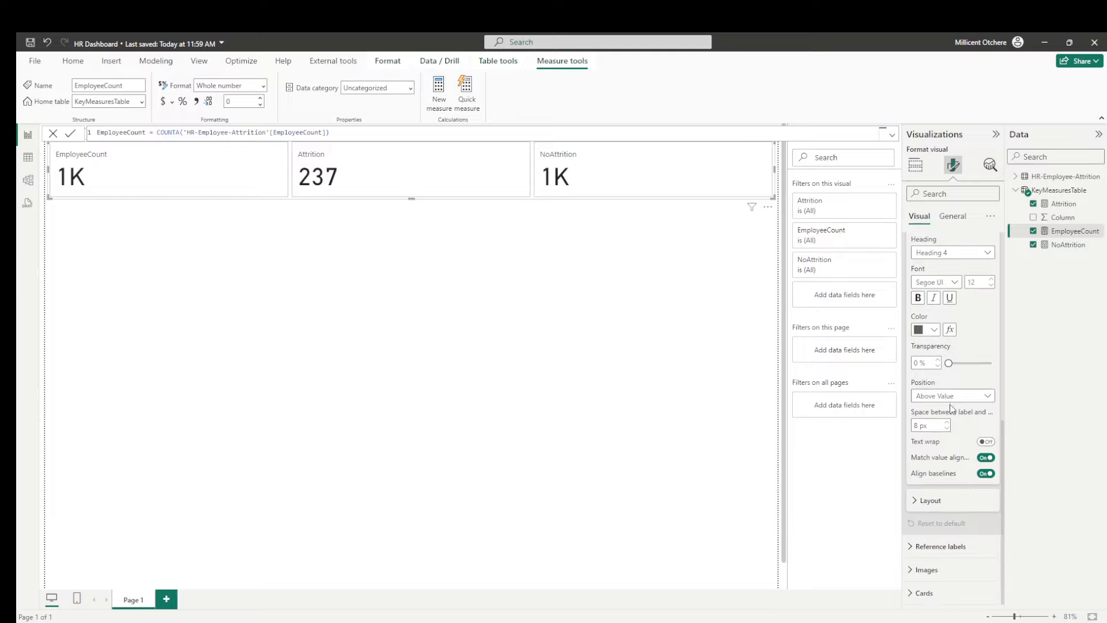
pyautogui.click(926, 507)
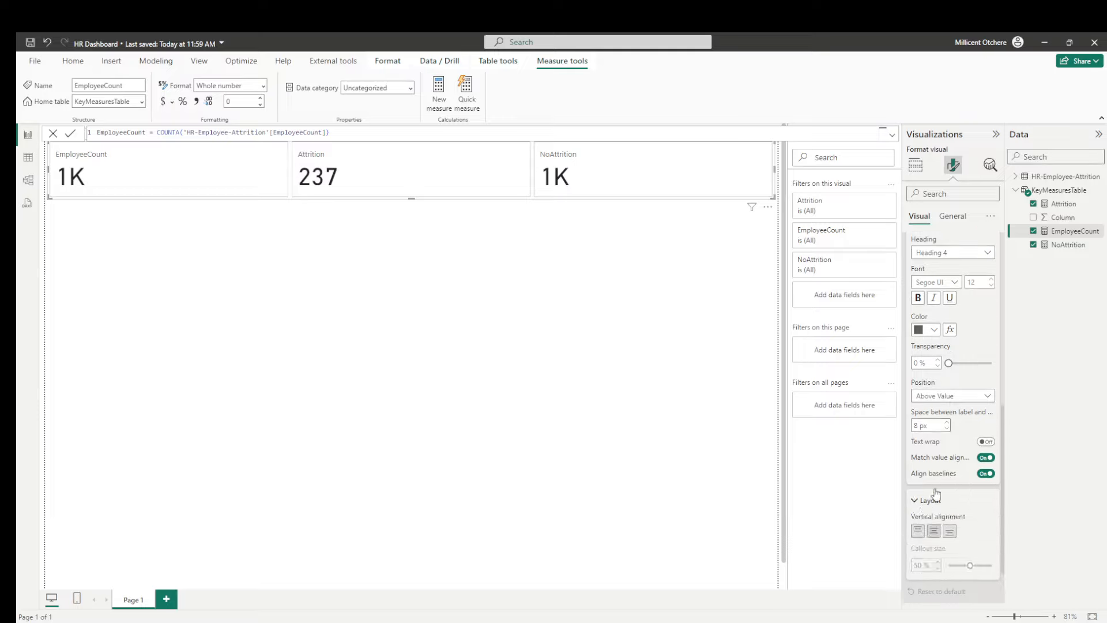
pyautogui.scroll(-2, 945, 447)
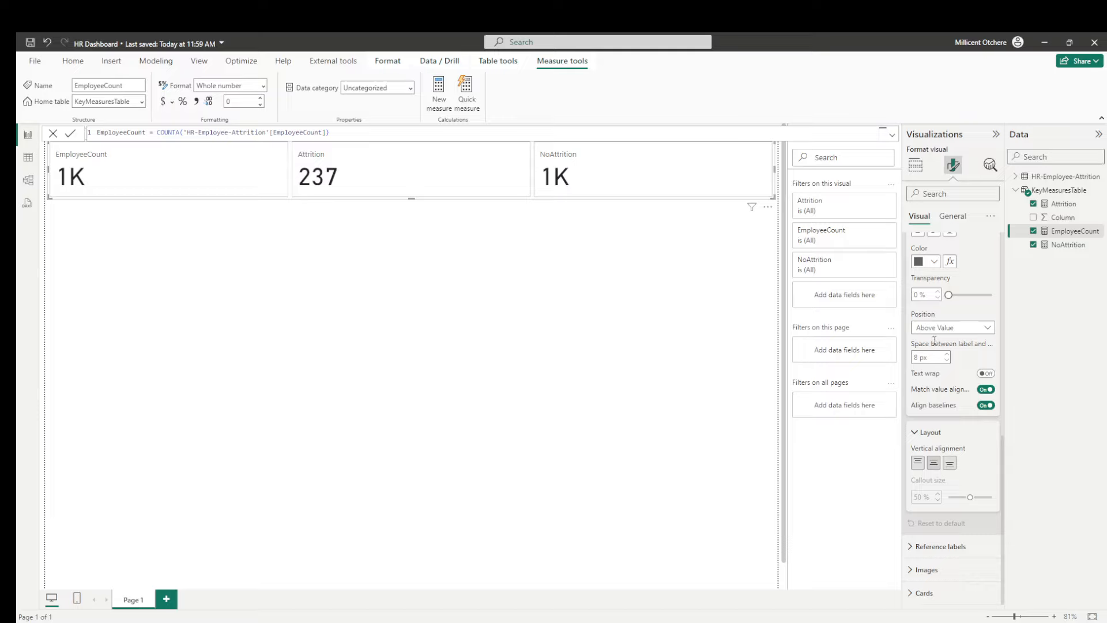
pyautogui.click(924, 594)
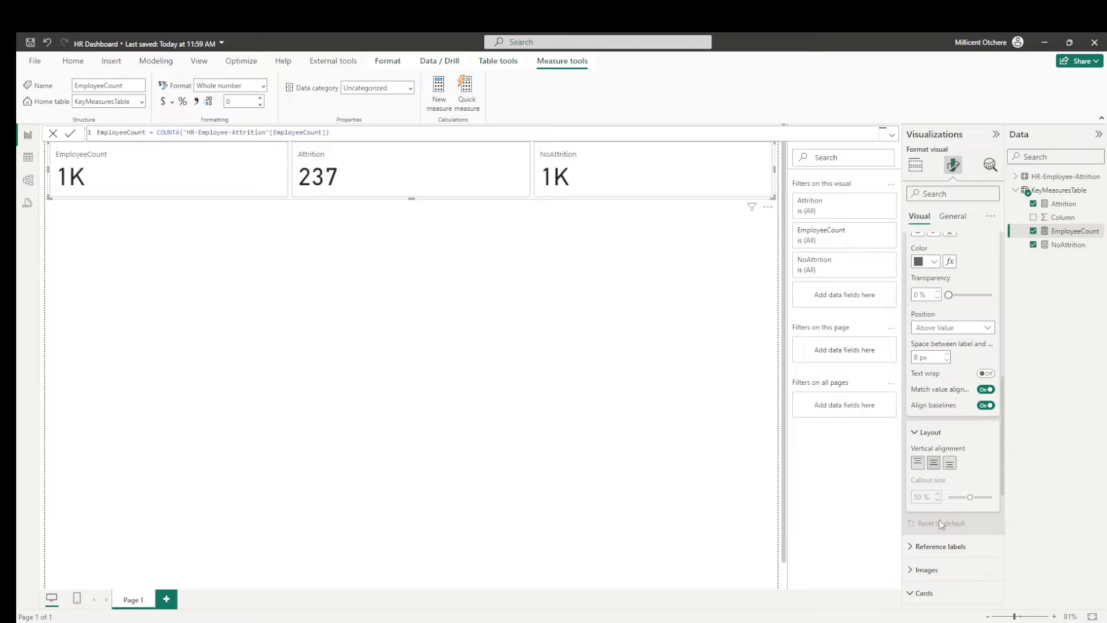
pyautogui.scroll(-5, 941, 523)
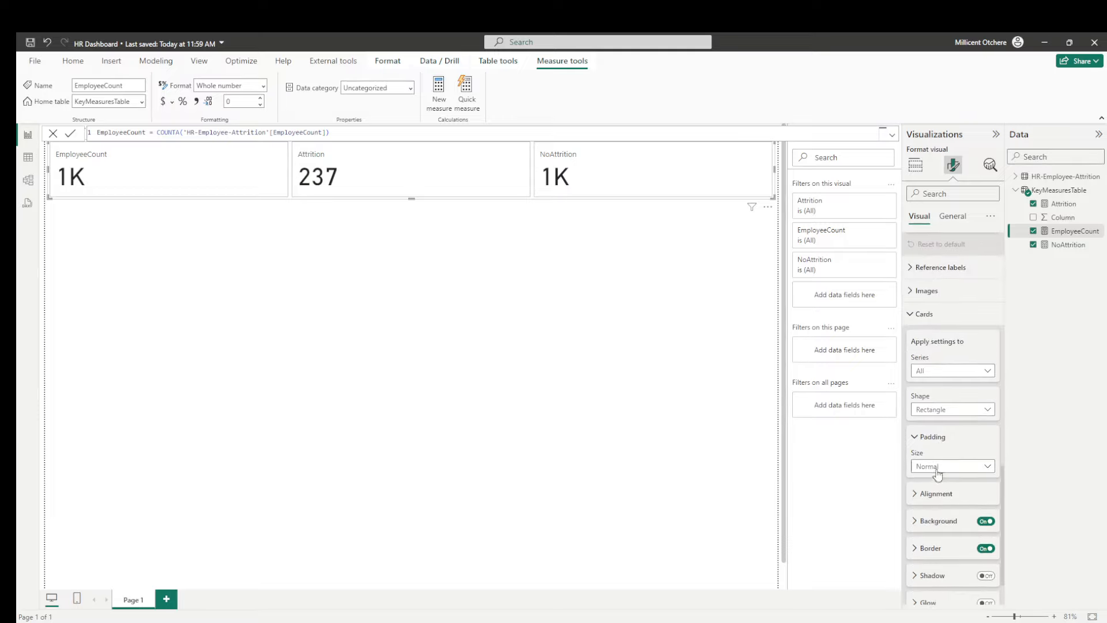
pyautogui.click(950, 370)
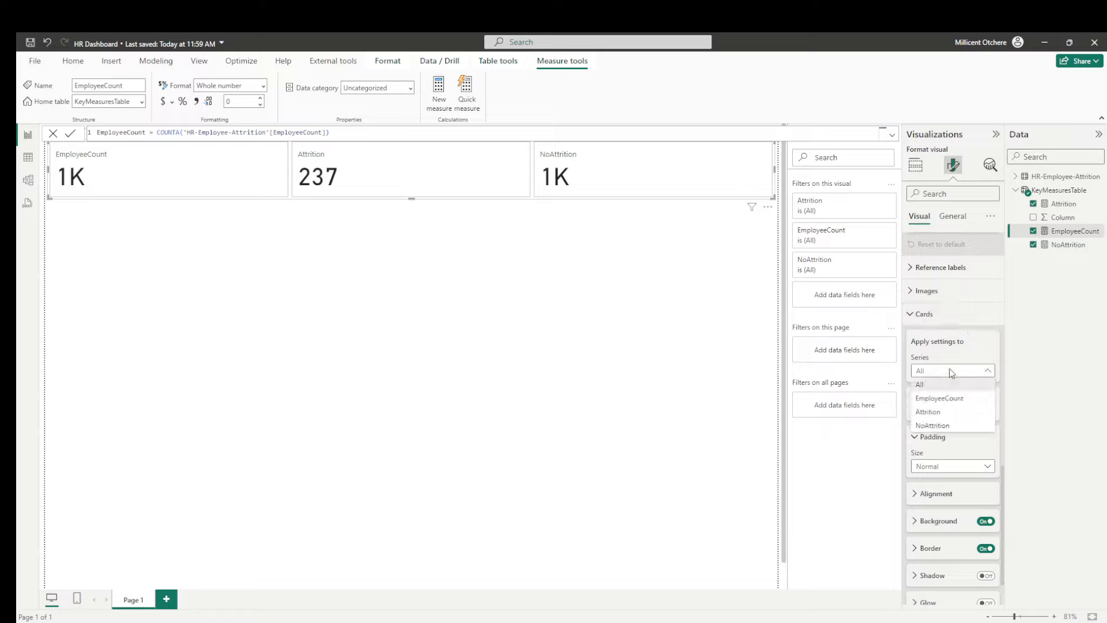
pyautogui.click(943, 399)
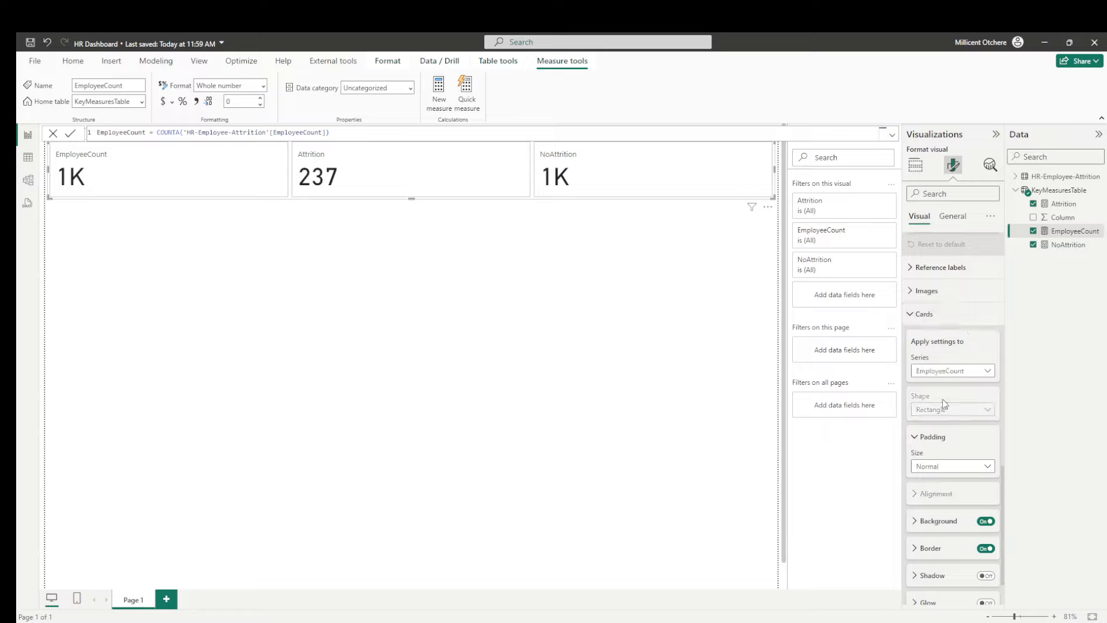
pyautogui.scroll(-1, 955, 408)
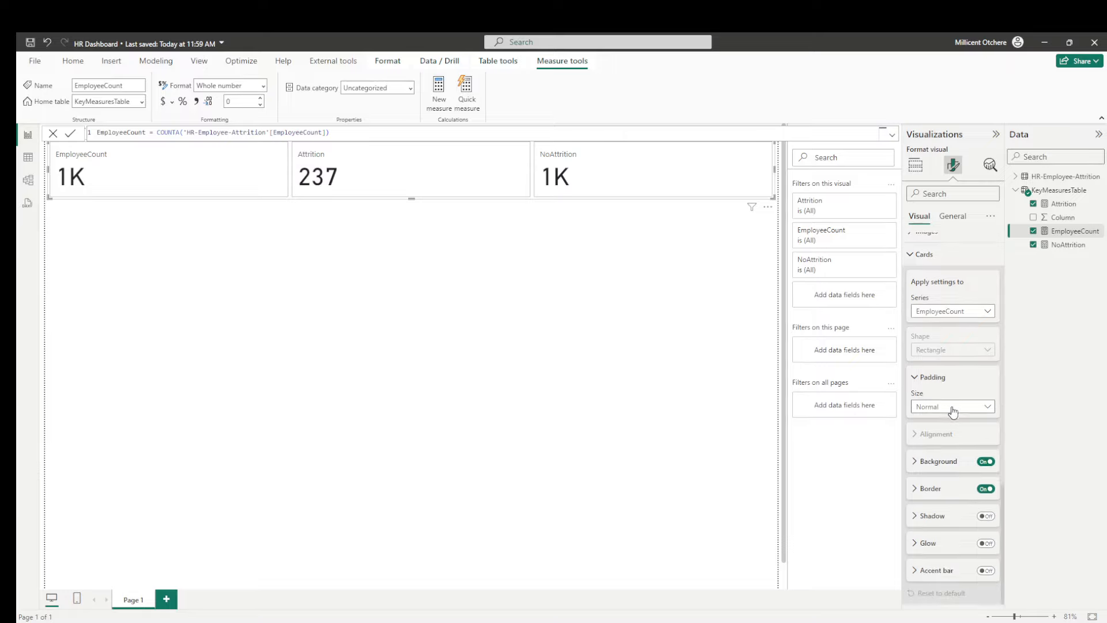
pyautogui.scroll(5, 954, 409)
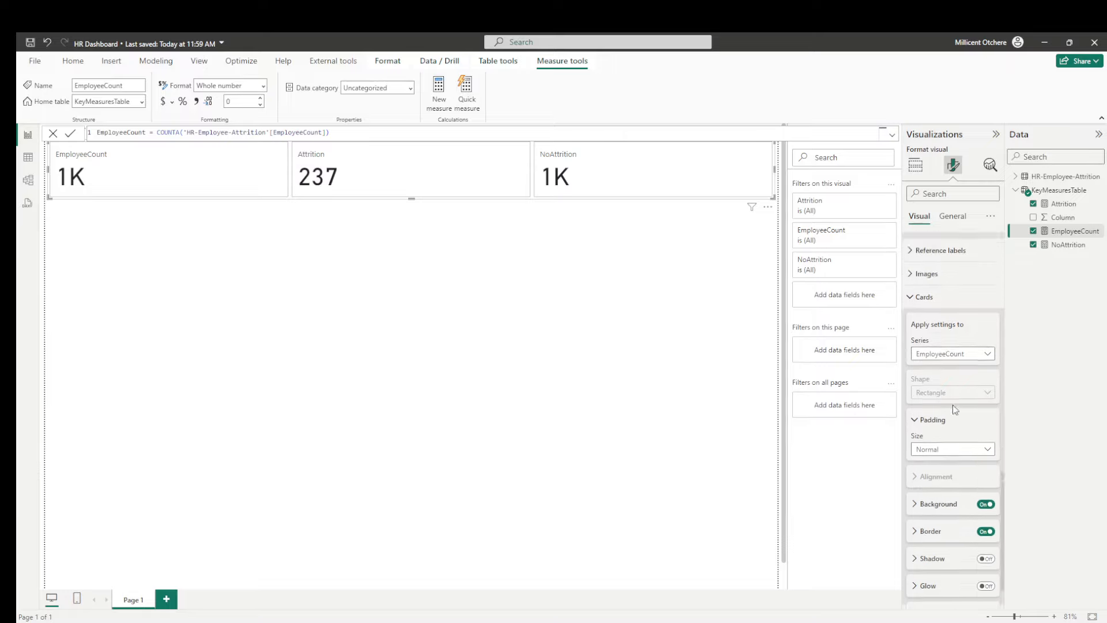
pyautogui.scroll(5, 956, 397)
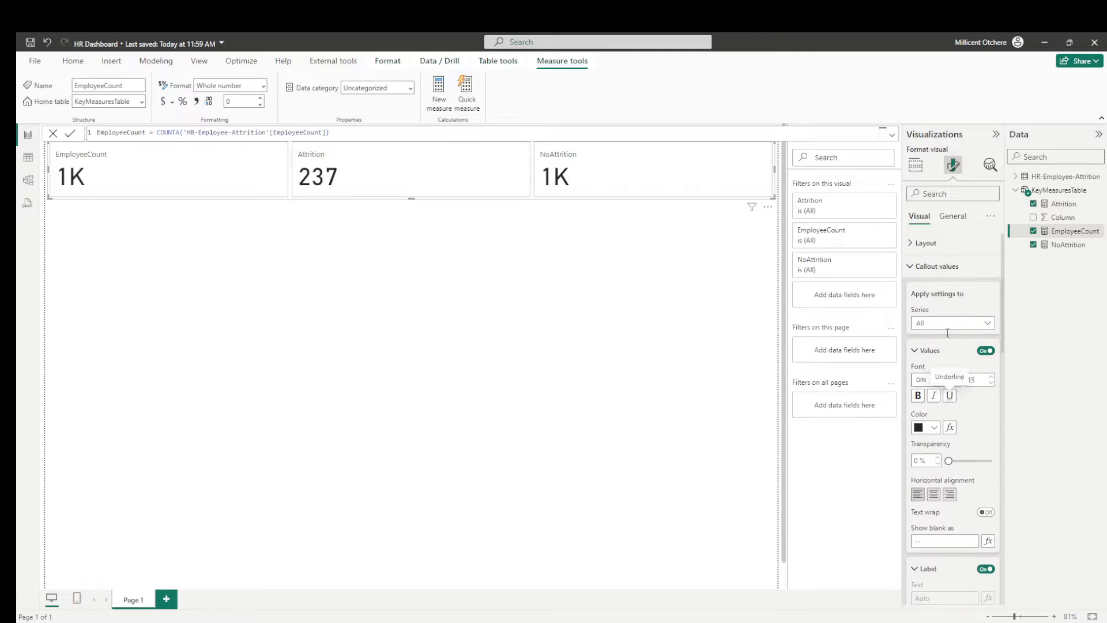
# Step: Set the EmployeeCount callout value's display units to None and give the measure a thousands separator
pyautogui.click(944, 324)
pyautogui.click(933, 351)
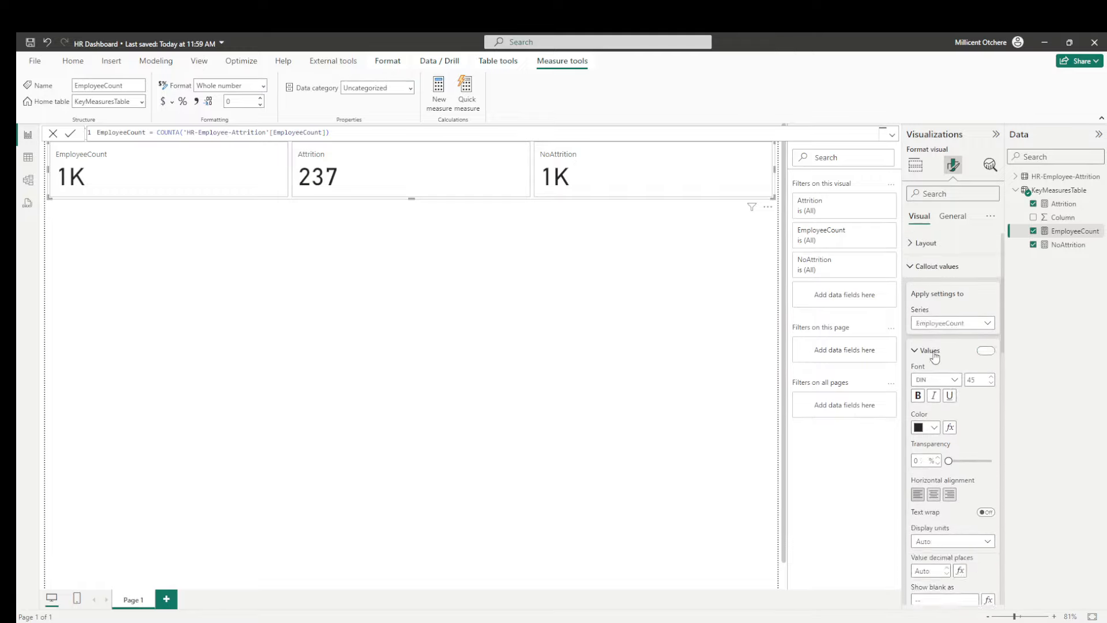
pyautogui.scroll(-3, 934, 358)
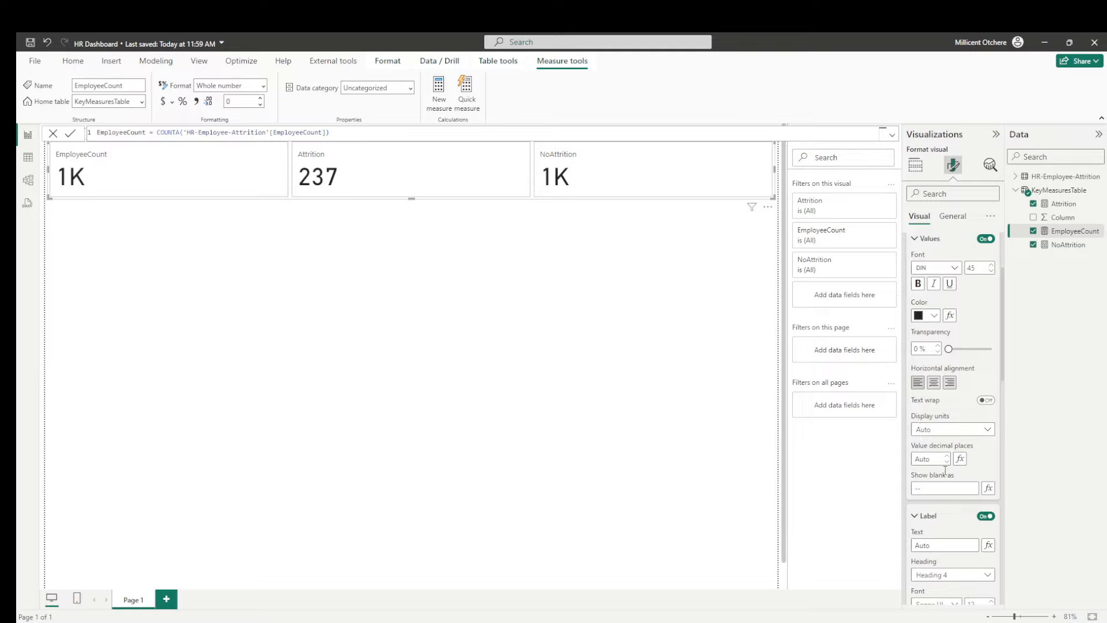
pyautogui.click(942, 430)
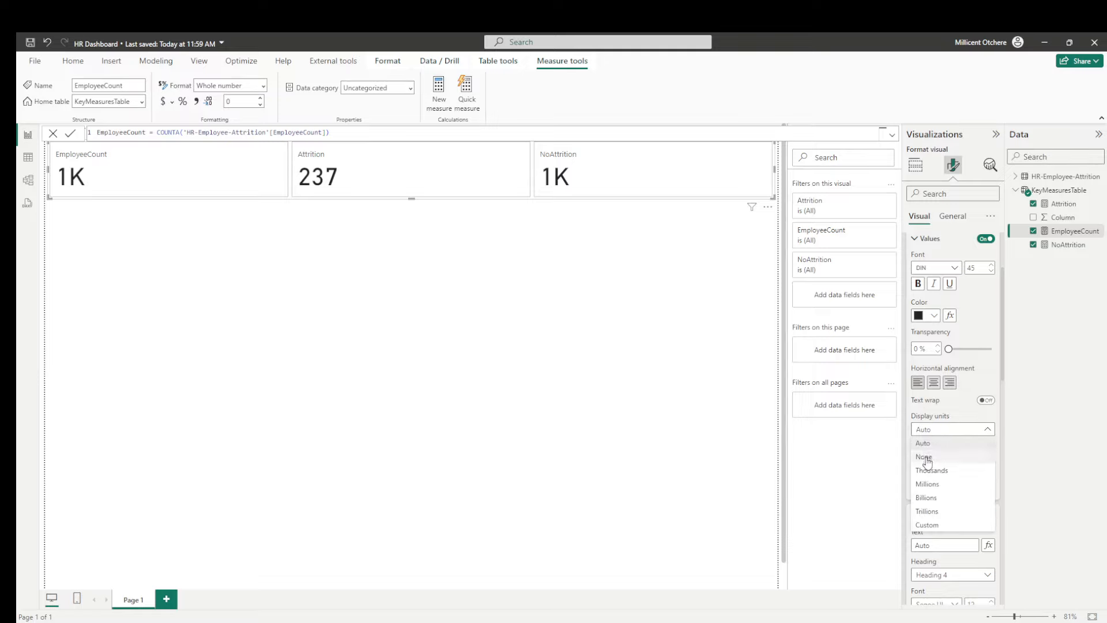
pyautogui.click(925, 457)
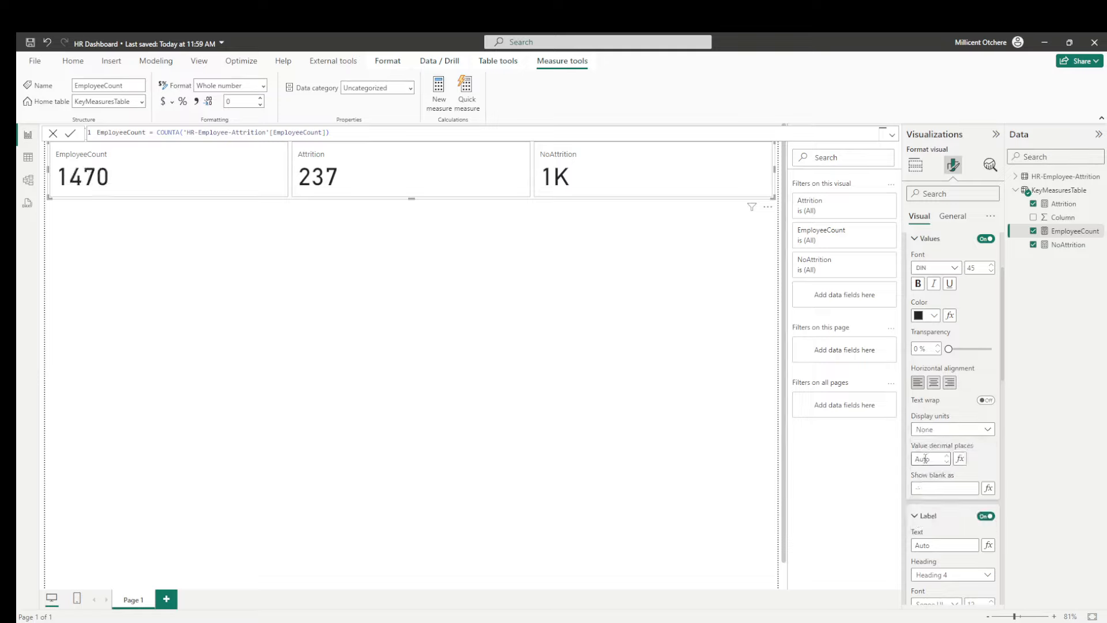
pyautogui.click(196, 102)
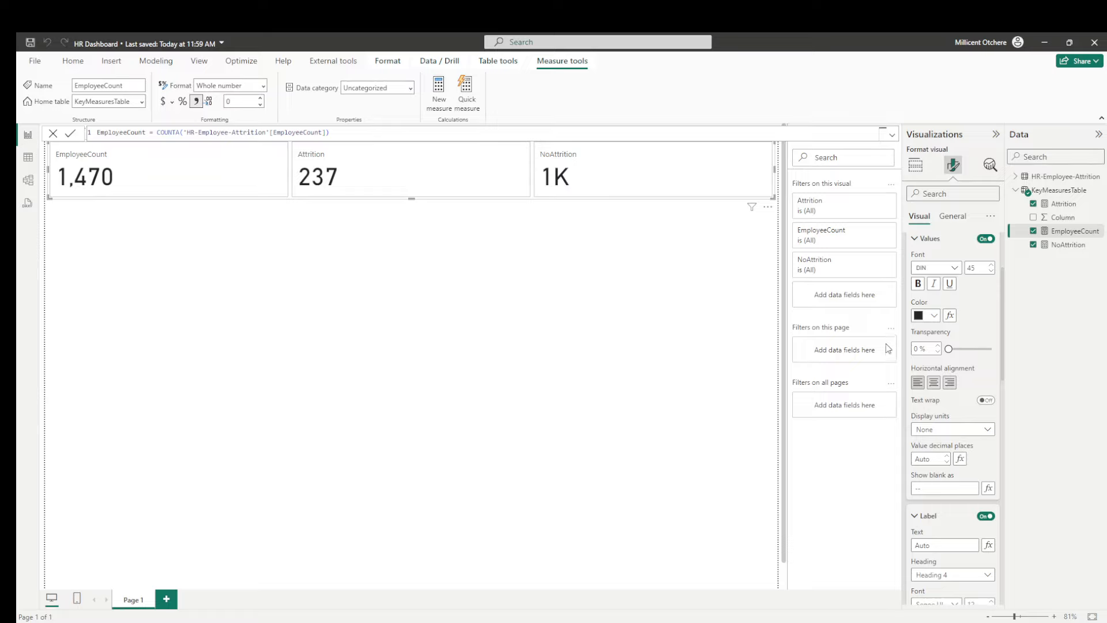
# Step: Set the display units of the Attrition callout value in the card visual to None
pyautogui.scroll(2, 940, 355)
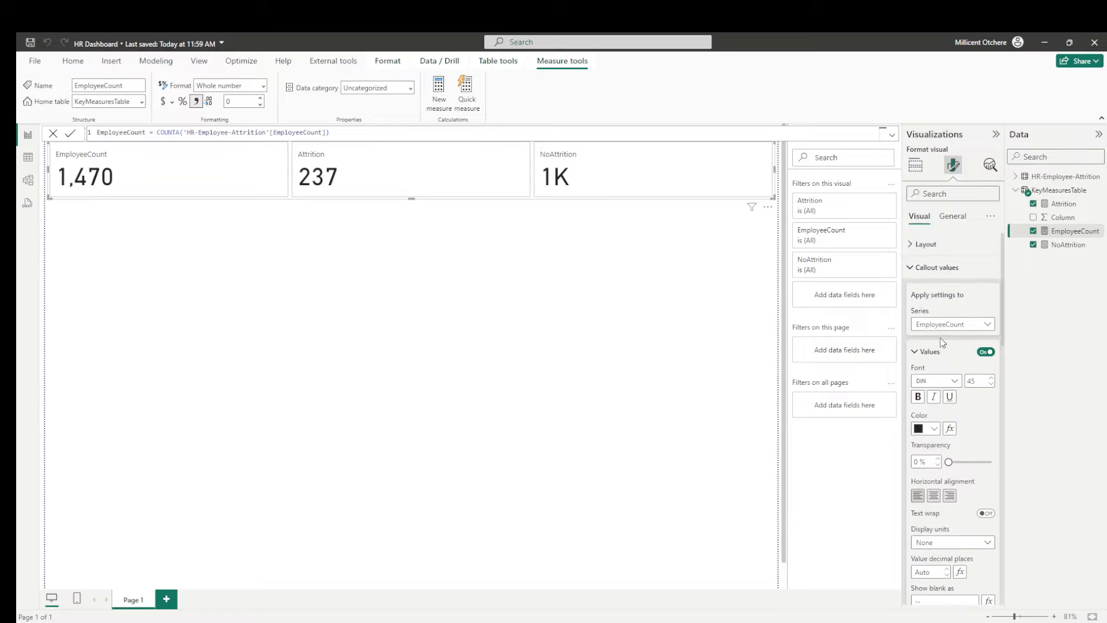
pyautogui.click(943, 326)
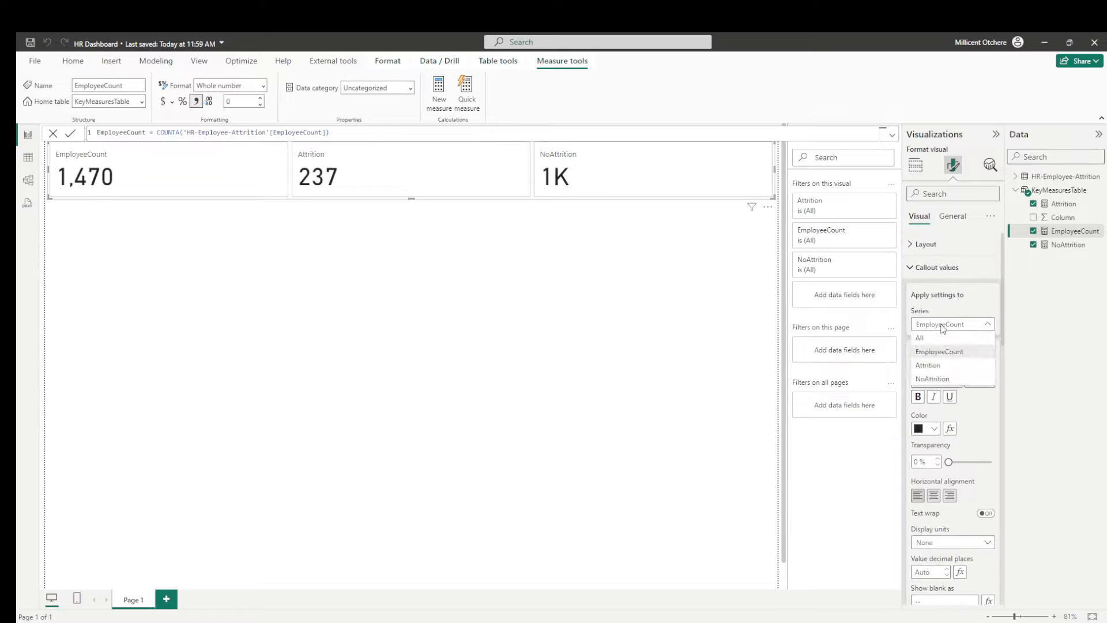
pyautogui.click(924, 366)
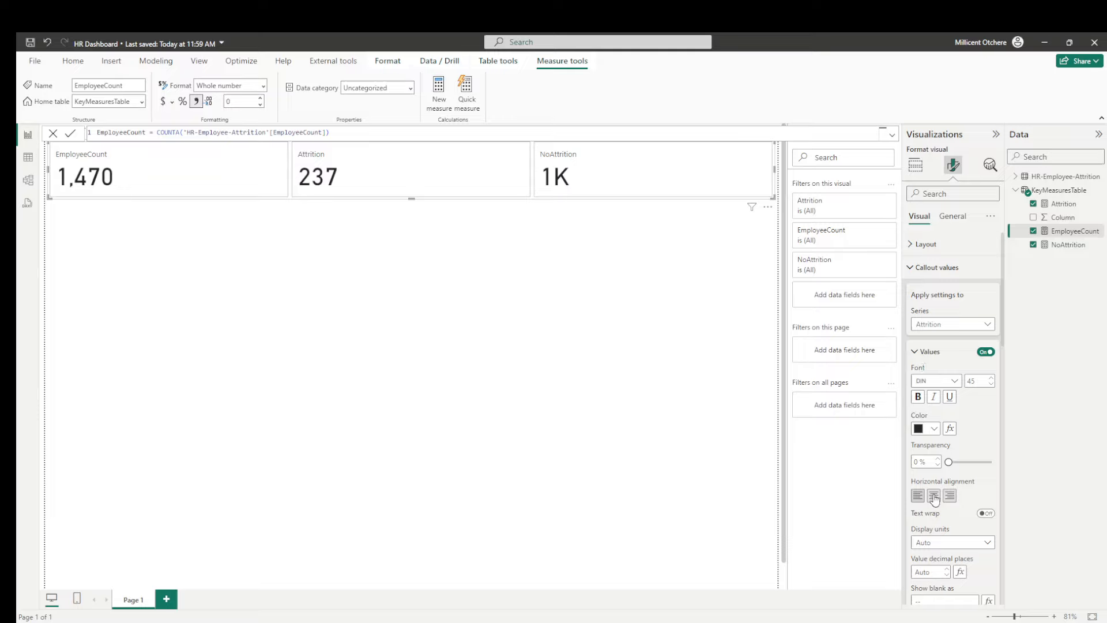
pyautogui.click(935, 572)
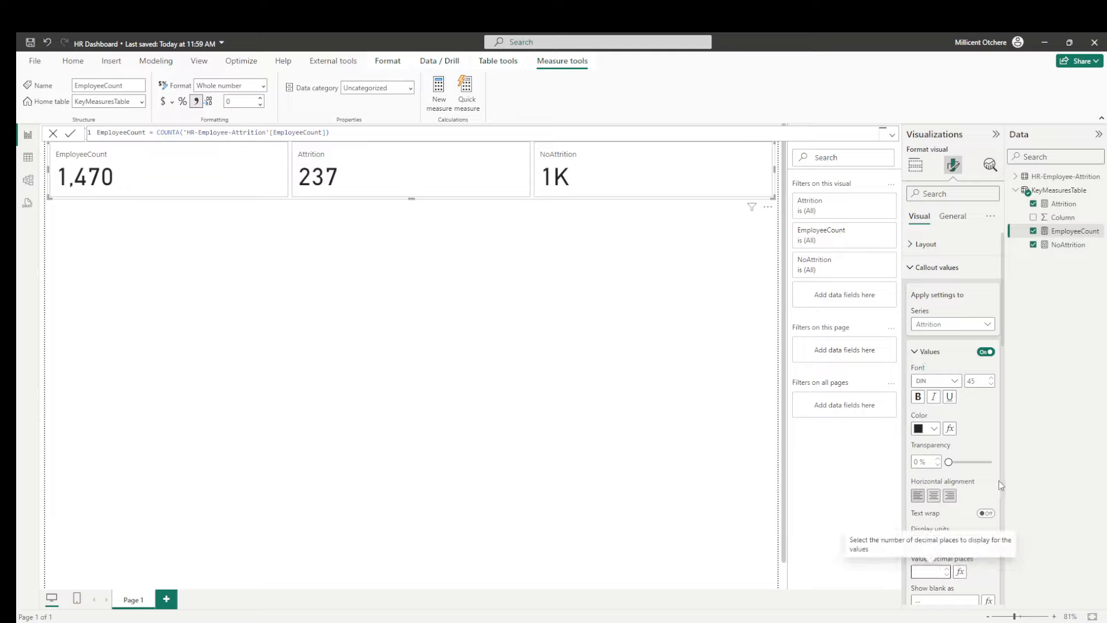
pyautogui.scroll(-3, 946, 415)
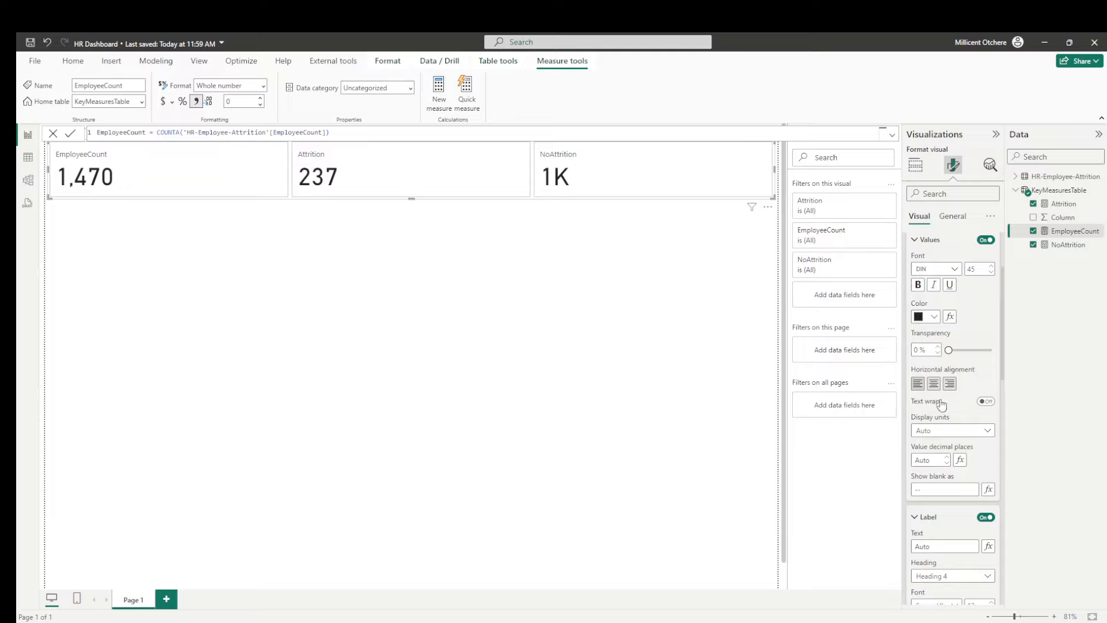
pyautogui.click(945, 431)
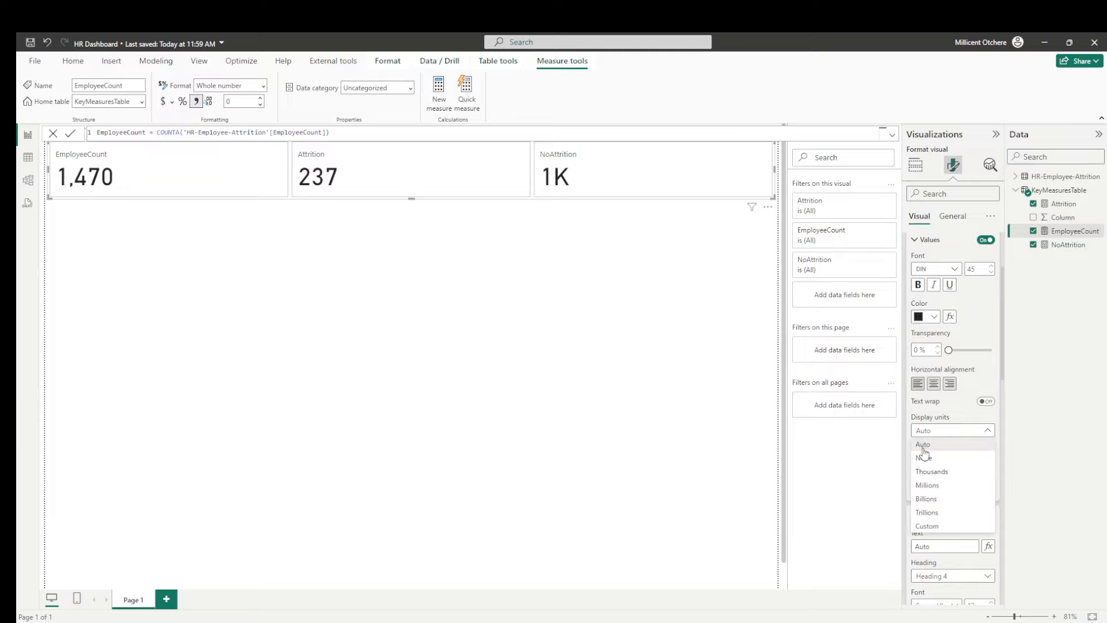
pyautogui.click(924, 449)
# Step: Set the display units of the NoAttrition callout value in the card visual to None
pyautogui.scroll(3, 944, 369)
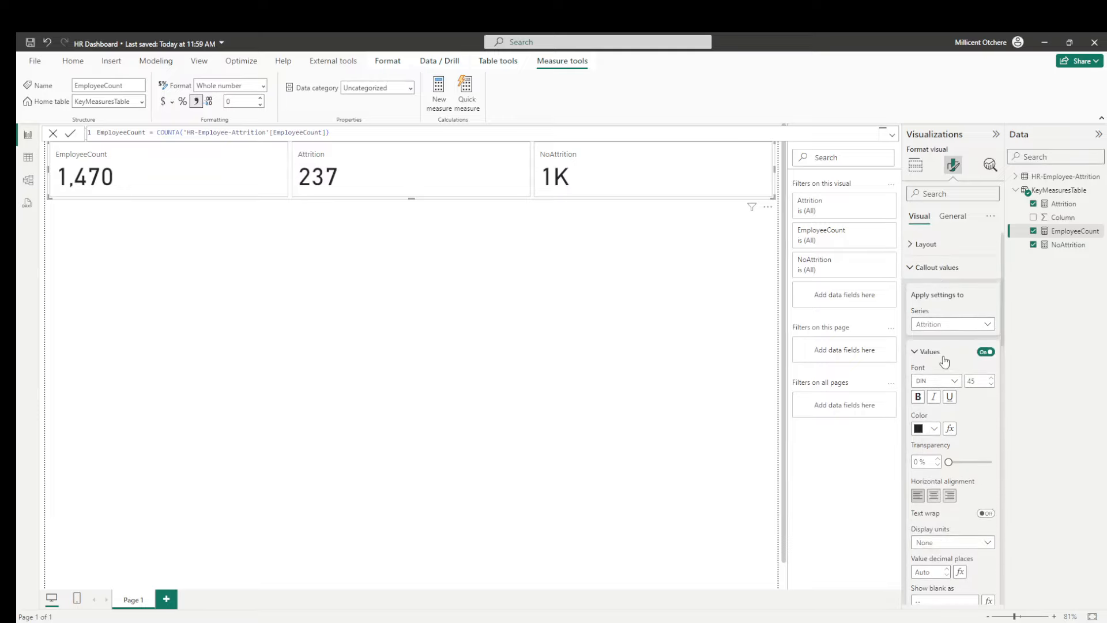
pyautogui.click(939, 324)
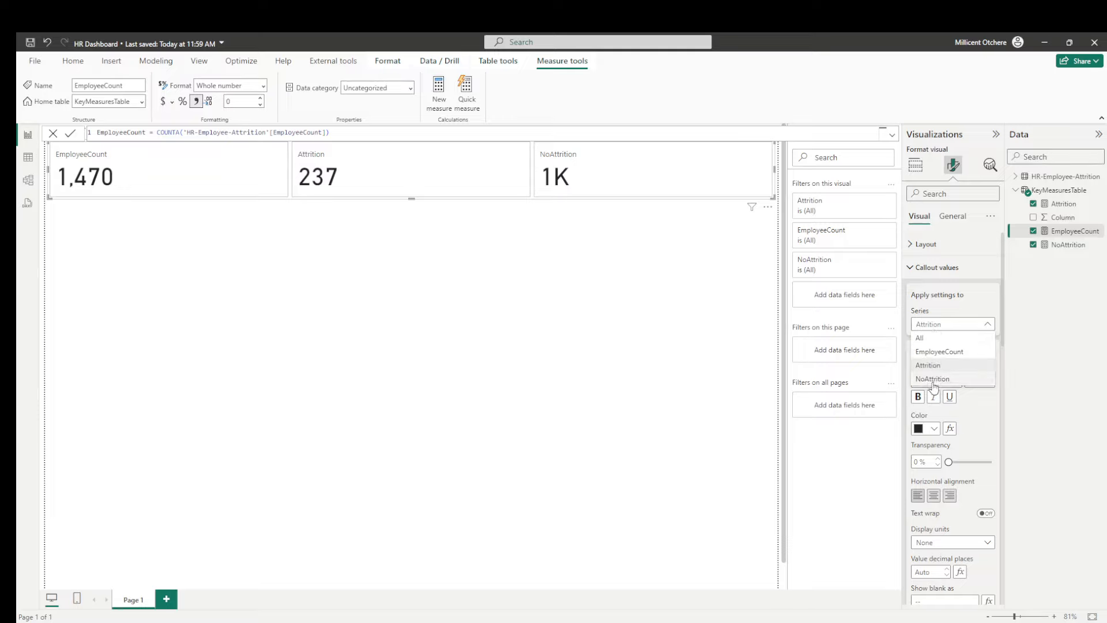
pyautogui.click(934, 379)
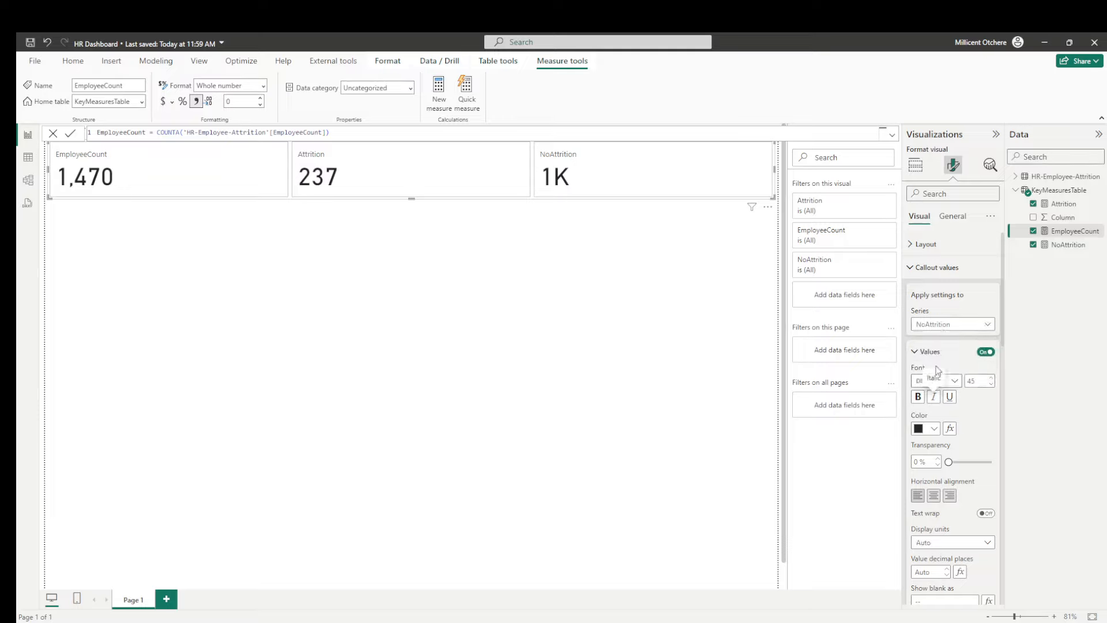
pyautogui.scroll(-4, 937, 371)
pyautogui.click(929, 376)
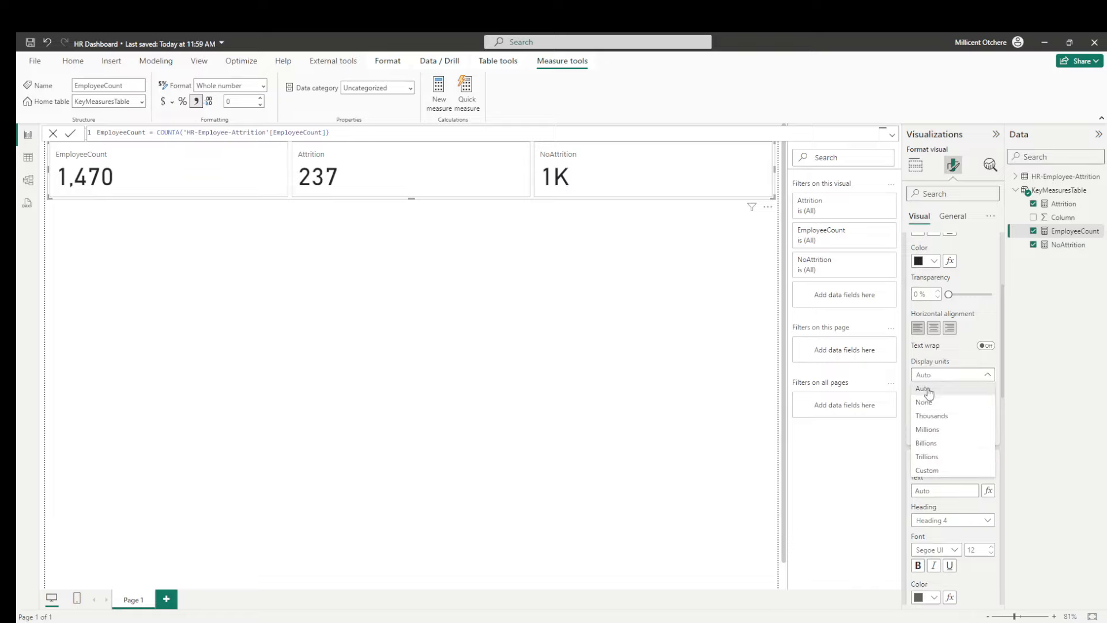
pyautogui.click(926, 402)
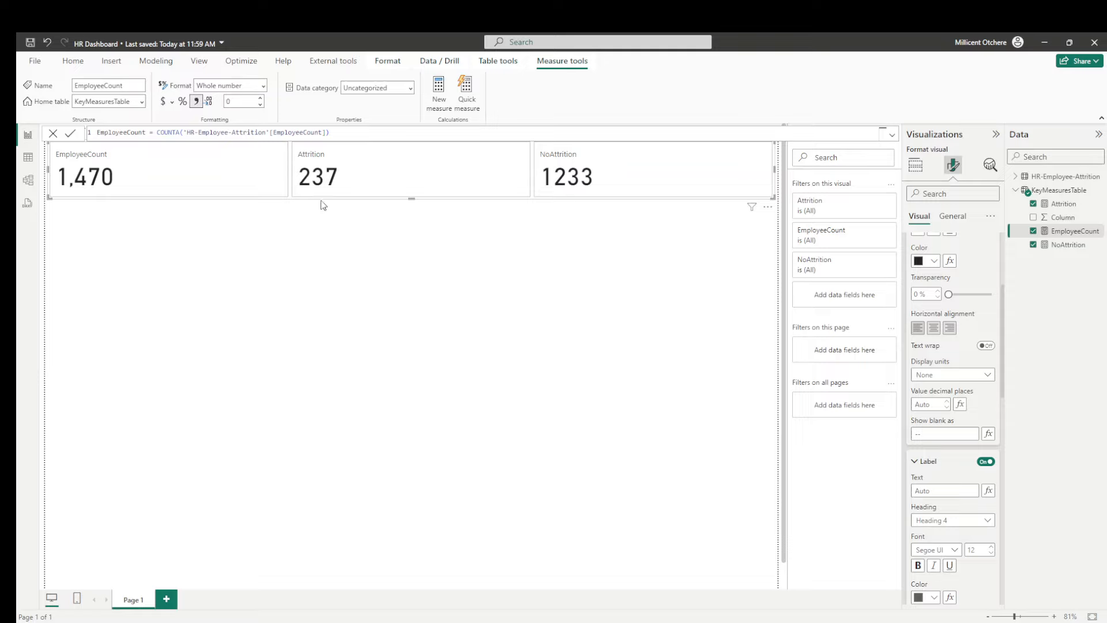
# Step: Create a measure in KeyMeasuresTable with the formula Attrition% = DIVIDE([Attrition],[EmployeeCount],0) and commit it
pyautogui.rightClick(1044, 193)
pyautogui.click(980, 211)
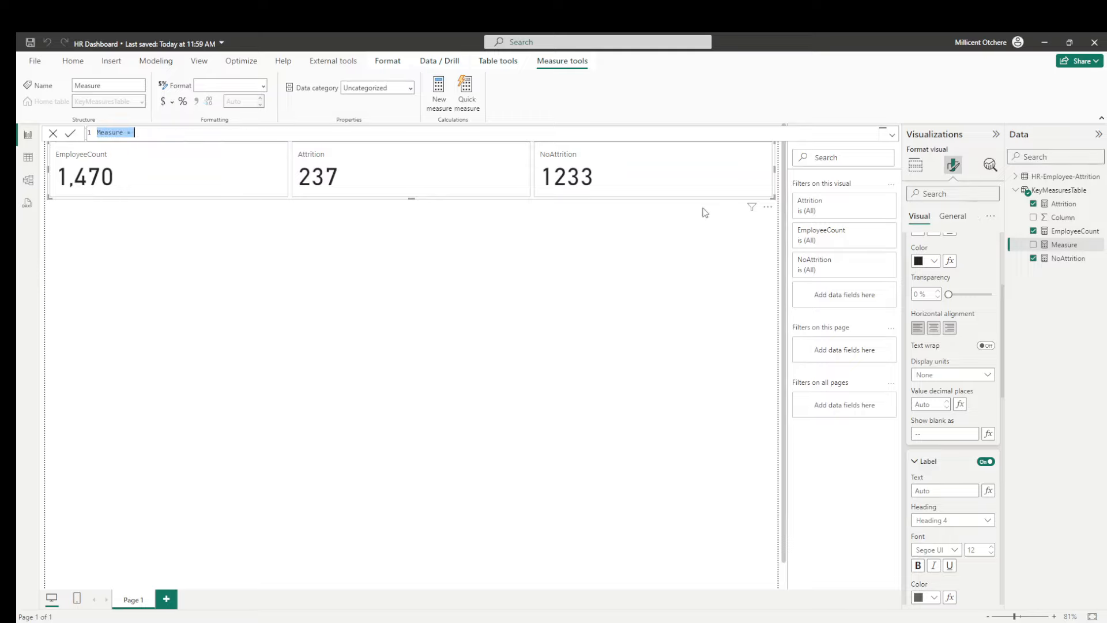
pyautogui.write('A')
pyautogui.write('ca')
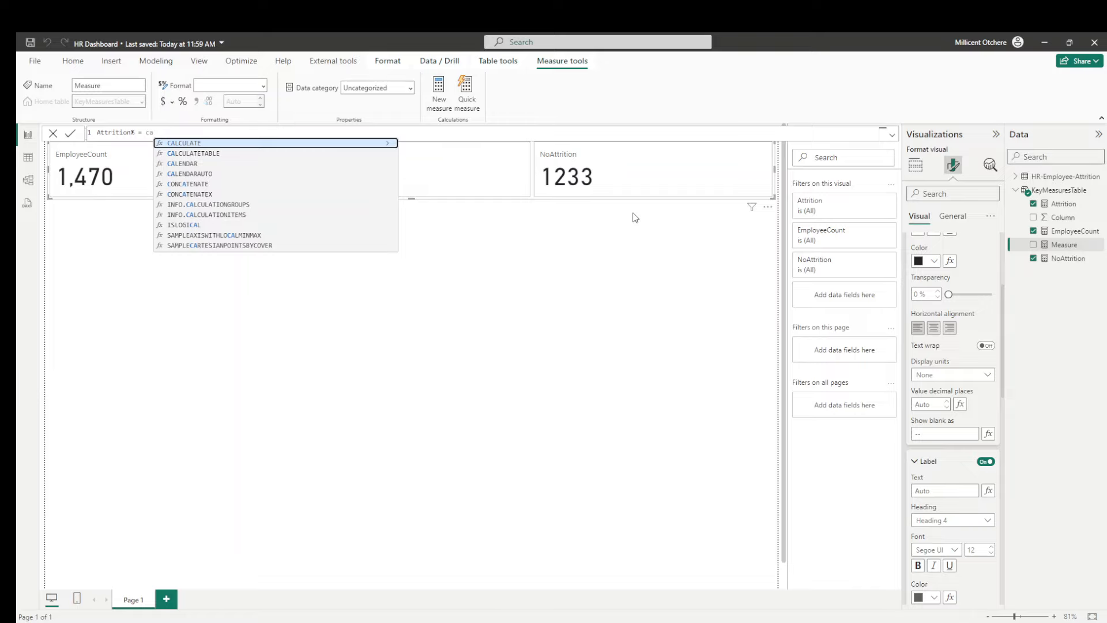
pyautogui.press('BackSpace')
pyautogui.press('BackSpace')
pyautogui.write('divi')
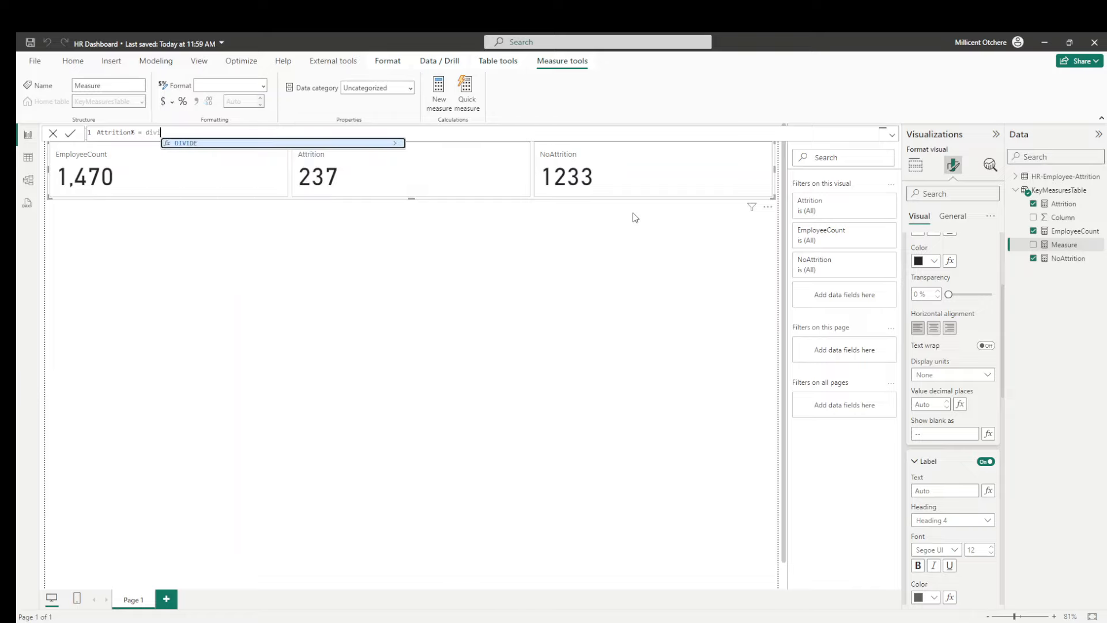
pyautogui.press('Tab')
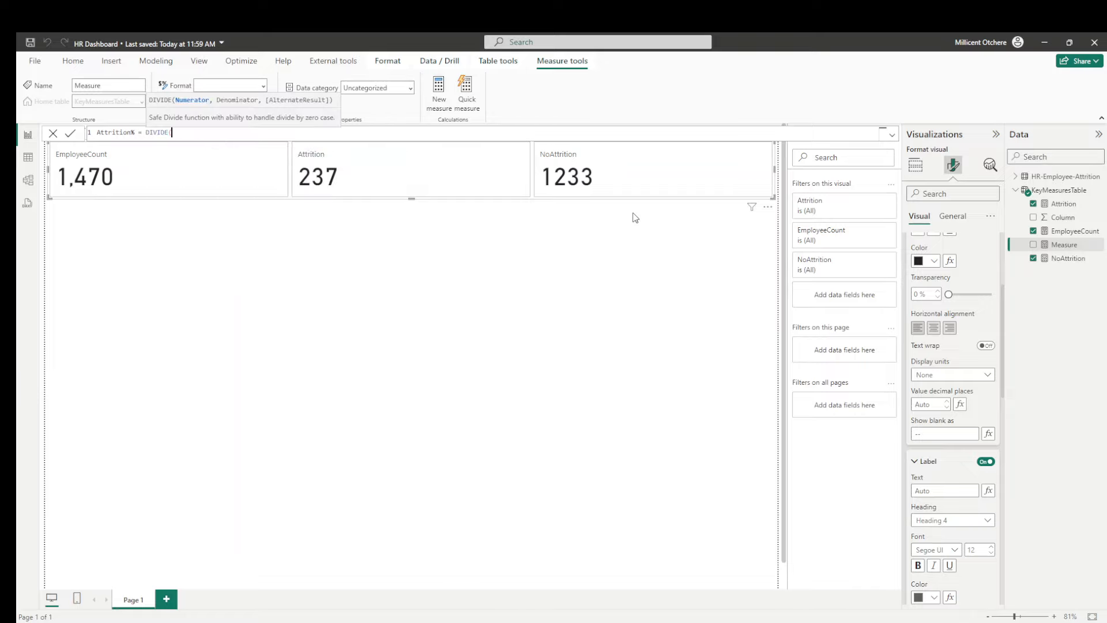
pyautogui.write('att')
pyautogui.press('Tab')
pyautogui.write(',em')
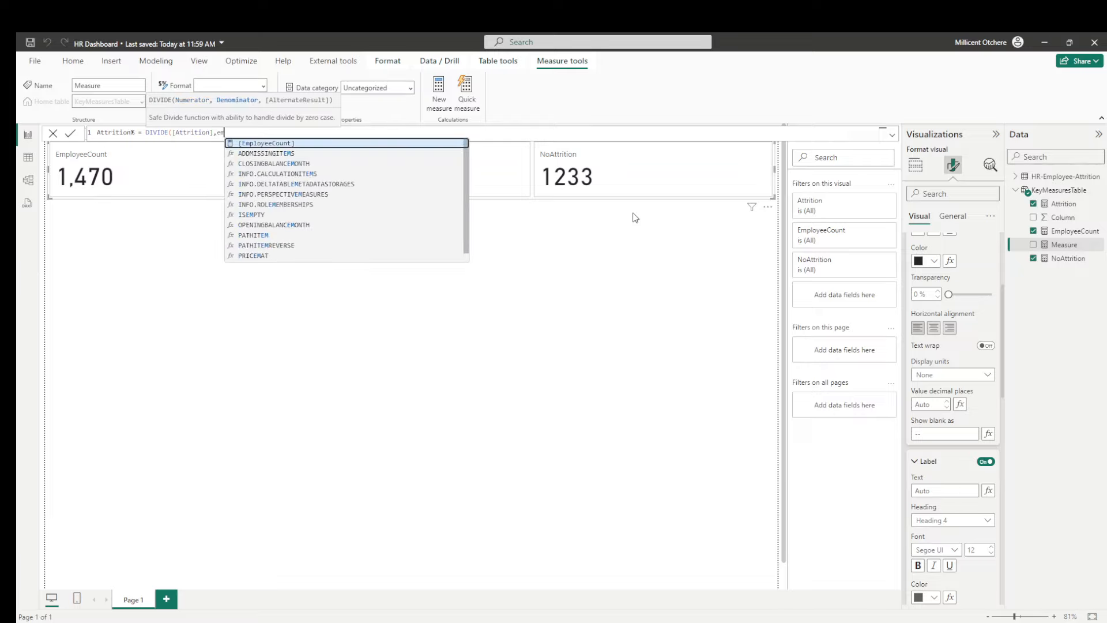
pyautogui.press('Tab')
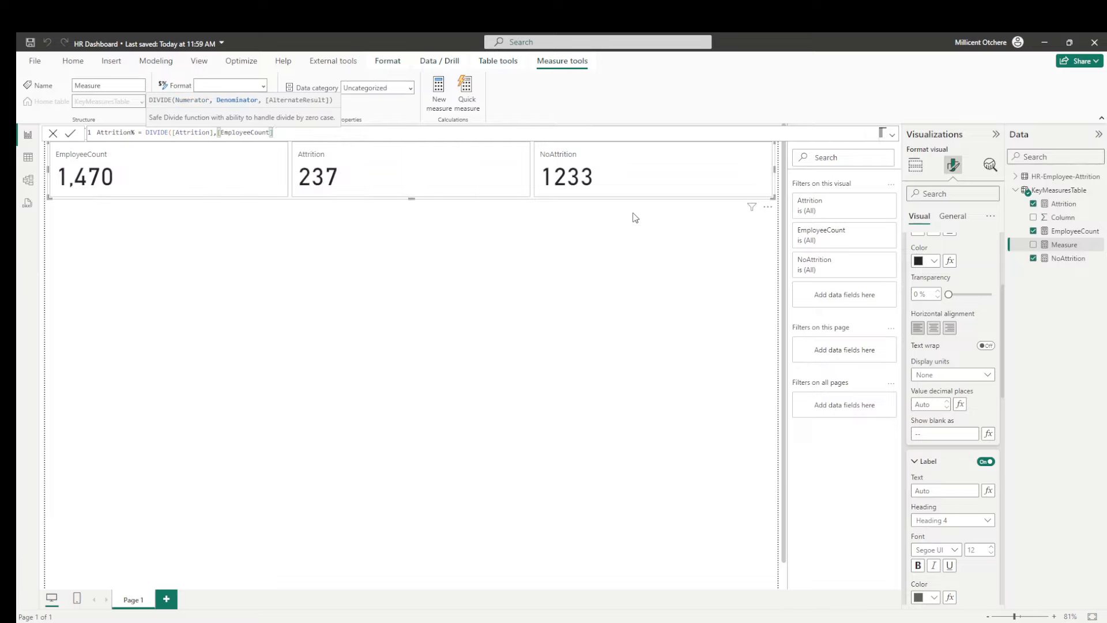
pyautogui.write(',0)')
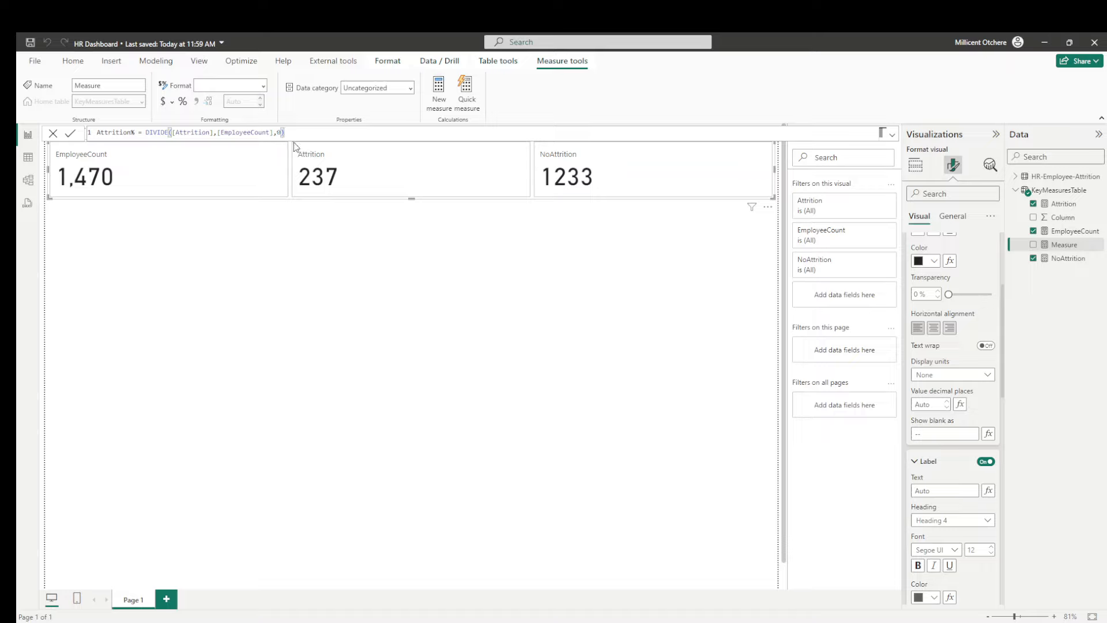
pyautogui.click(68, 136)
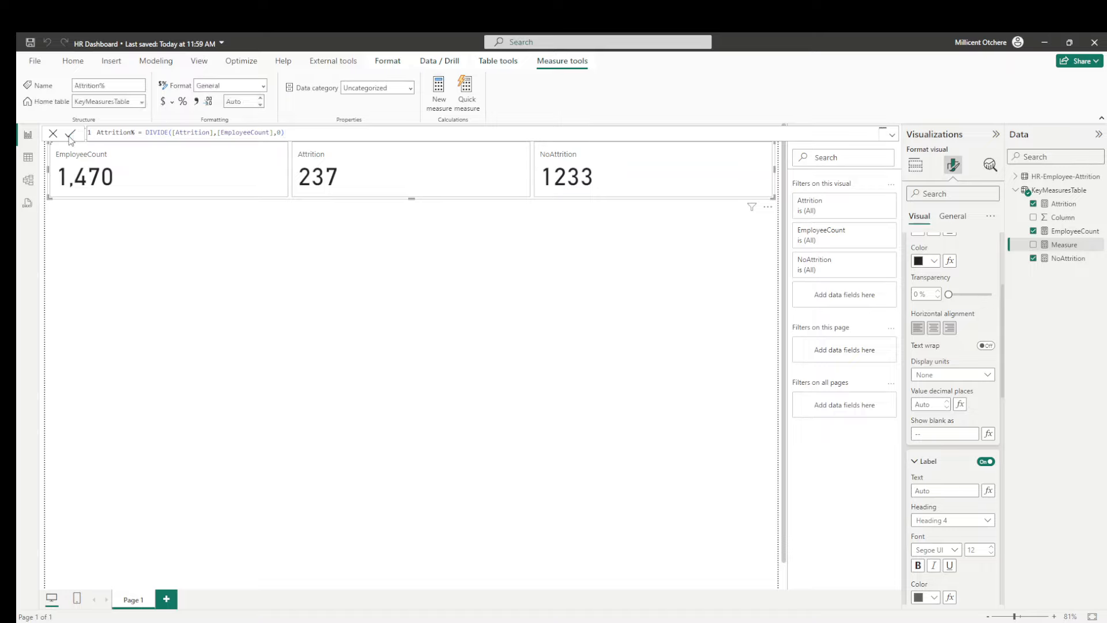
# Step: Format the Attrition% measure as a percentage and add it as the last field of the card visual
pyautogui.click(182, 102)
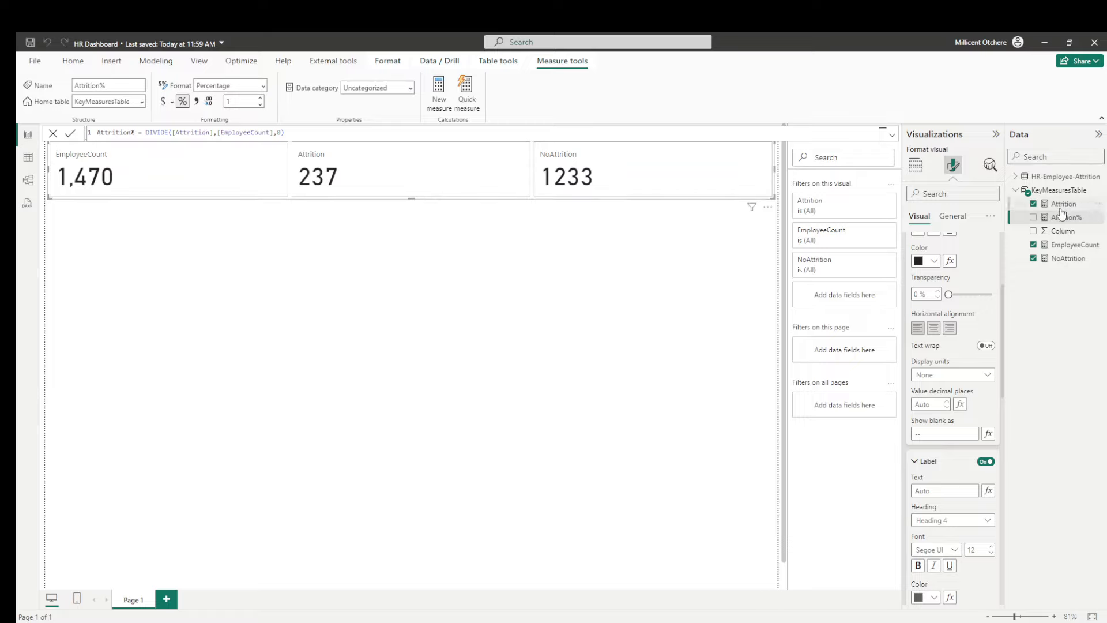
pyautogui.moveTo(1062, 224); pyautogui.dragTo(1078, 300)
pyautogui.click(915, 166)
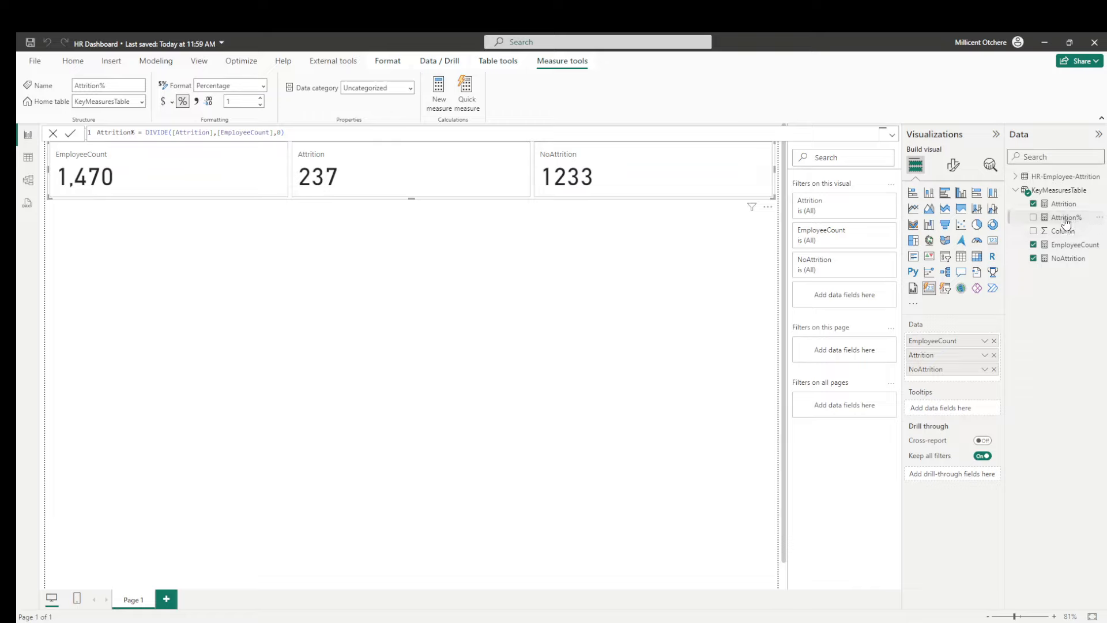
pyautogui.moveTo(1066, 218); pyautogui.dragTo(968, 380)
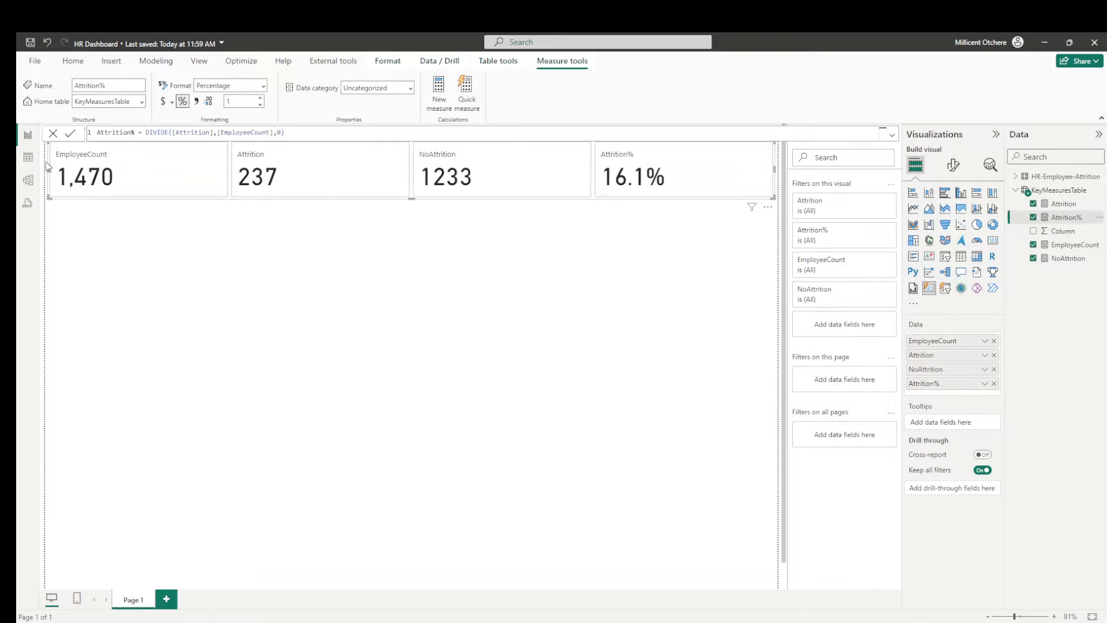
pyautogui.click(52, 134)
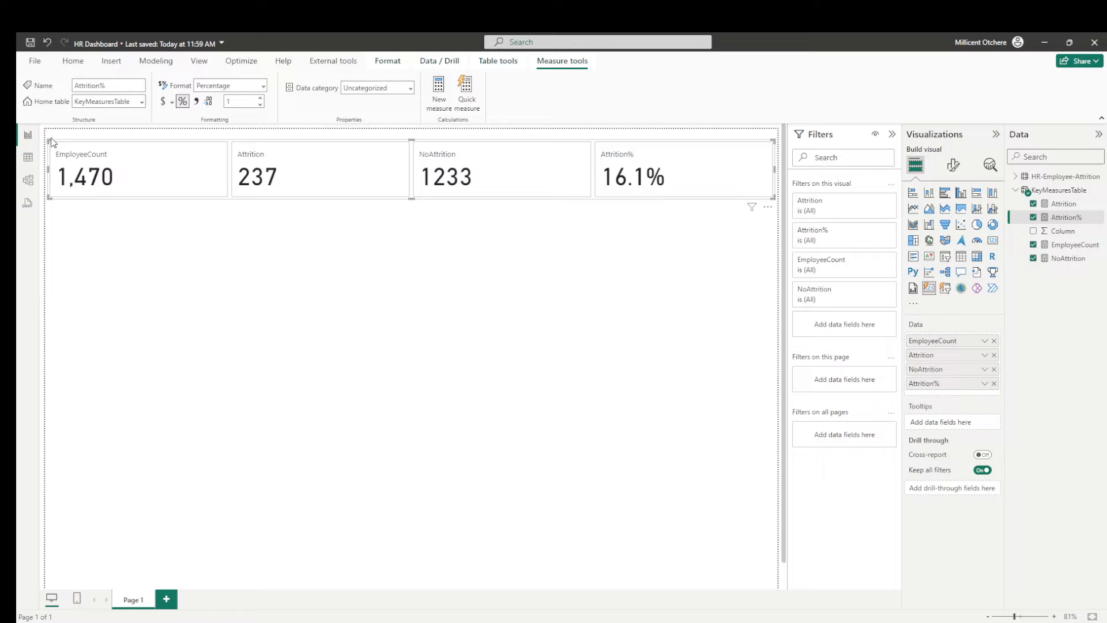
# Step: Insert a clustered column chart on the blank canvas, shrink it to about a third of the page width and place it just below the first cards
pyautogui.click(1022, 181)
pyautogui.click(1015, 177)
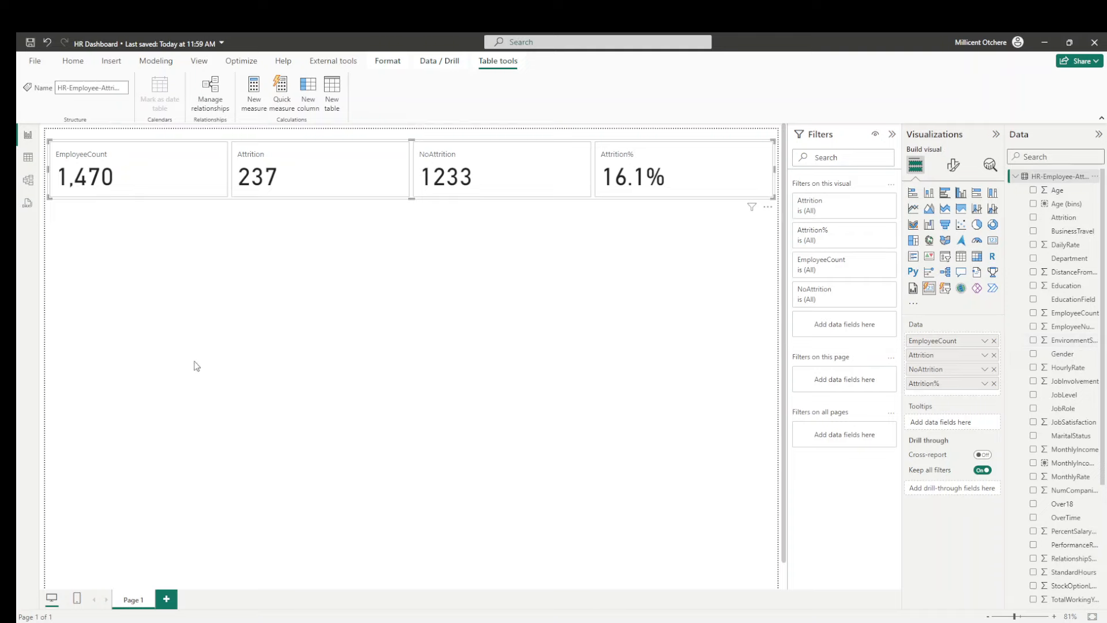
pyautogui.click(137, 291)
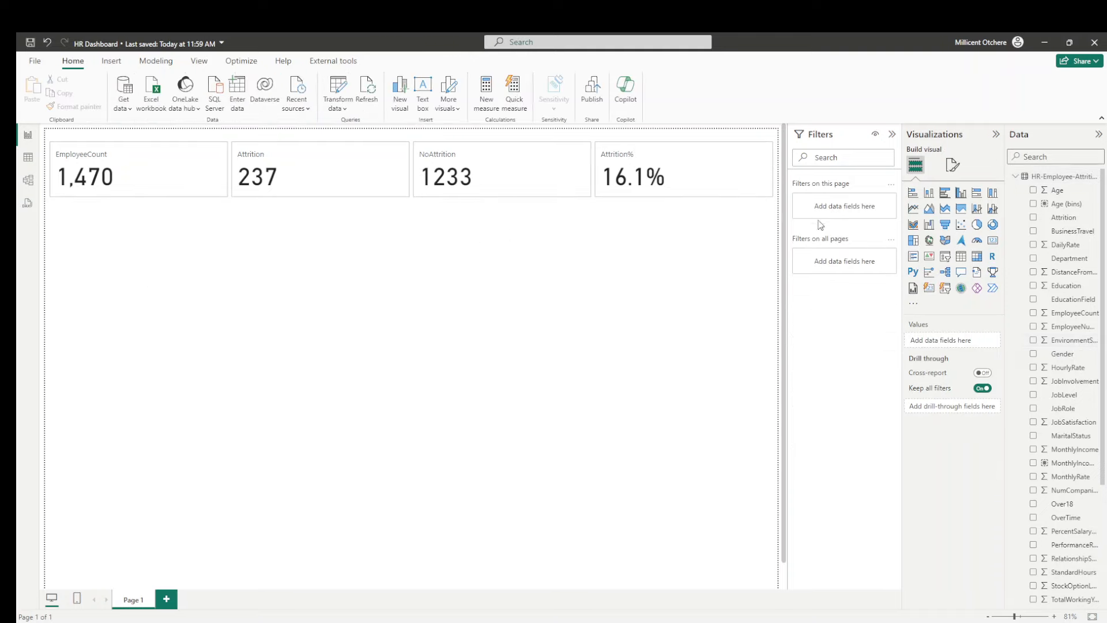
pyautogui.click(960, 193)
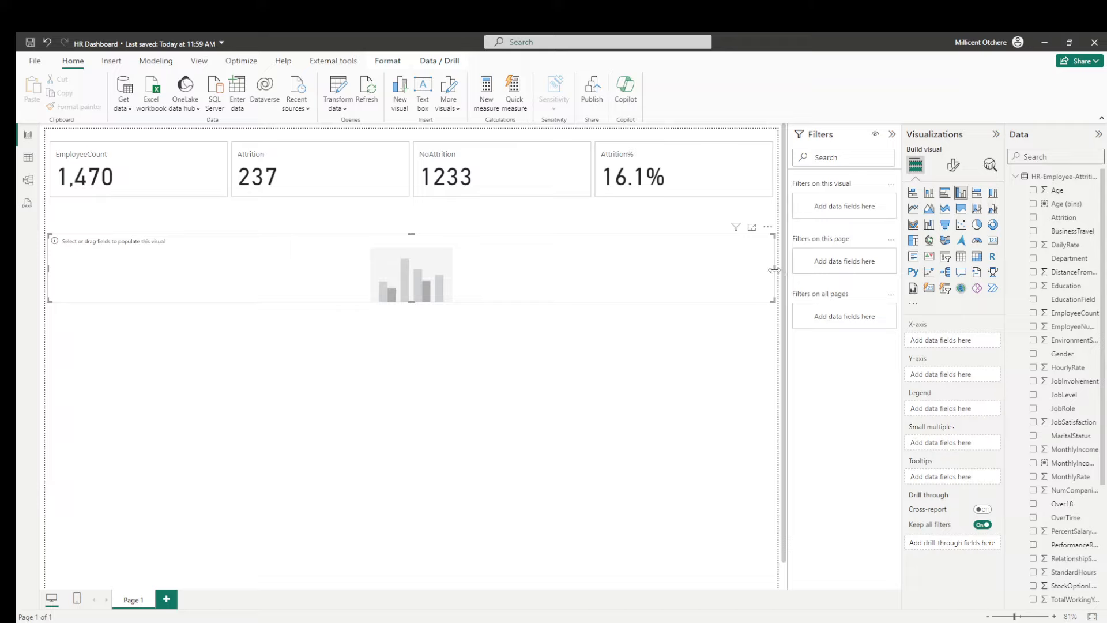
pyautogui.moveTo(774, 268); pyautogui.dragTo(632, 278)
pyautogui.moveTo(554, 278); pyautogui.dragTo(278, 372)
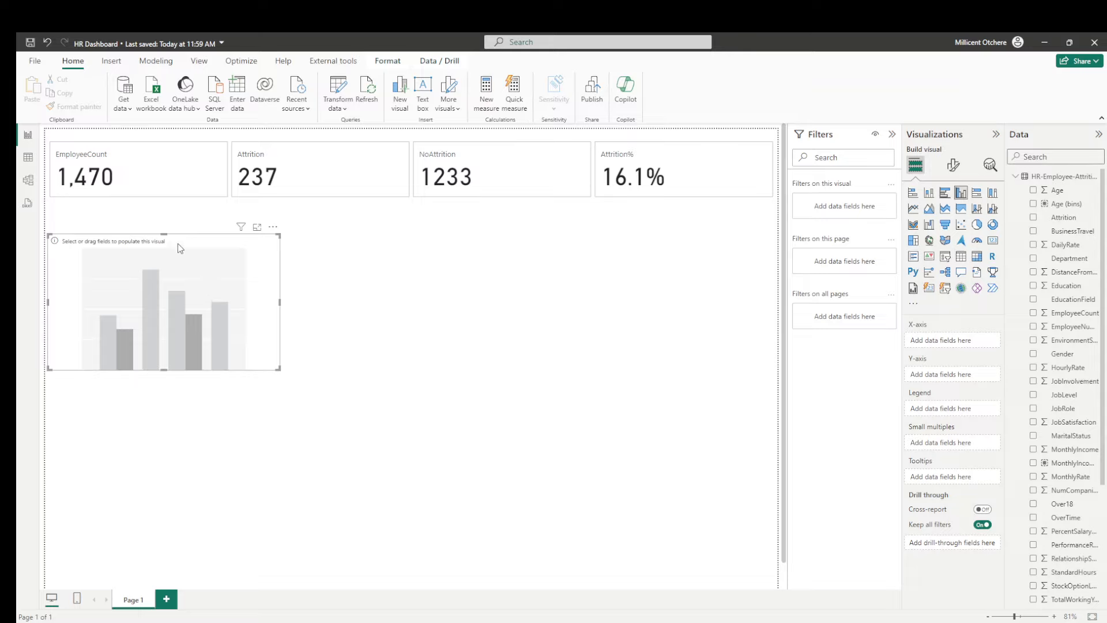
pyautogui.moveTo(177, 244); pyautogui.dragTo(185, 218)
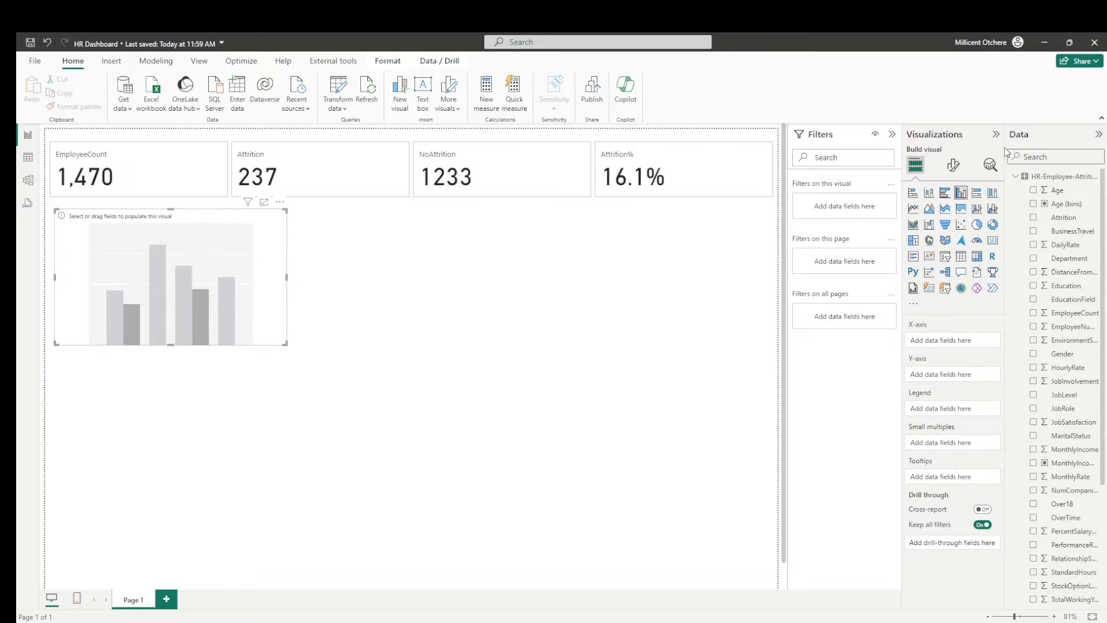
# Step: Put Department on the column chart's x-axis and the Attrition% measure from KeyMeasuresTable on its y-axis
pyautogui.click(1030, 157)
pyautogui.moveTo(1066, 263); pyautogui.dragTo(953, 347)
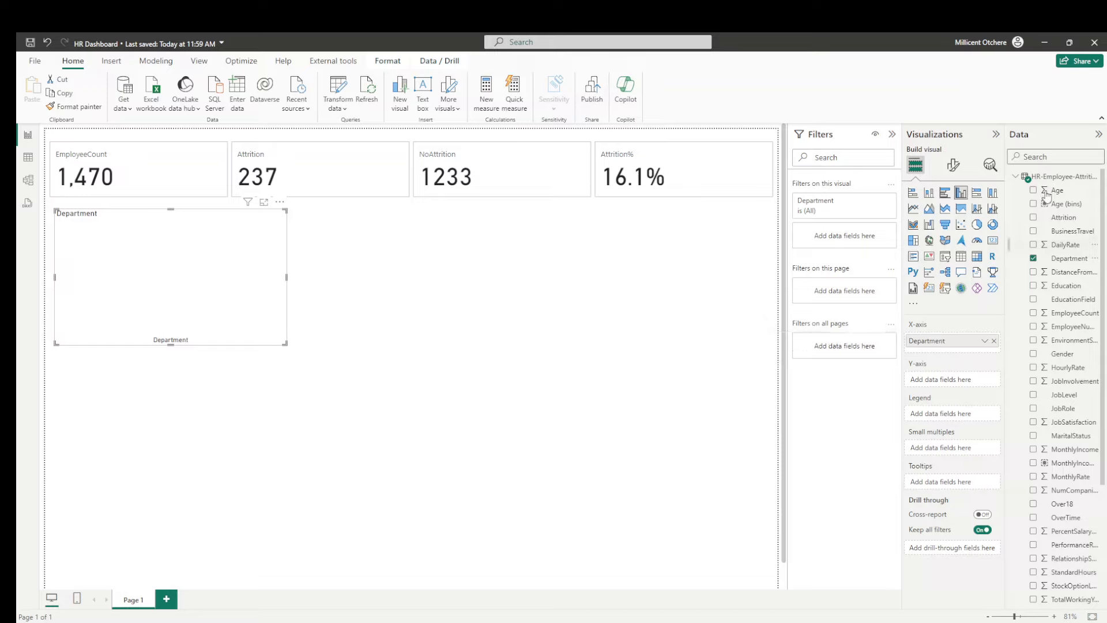
pyautogui.click(1043, 157)
pyautogui.write('attri')
pyautogui.click(1096, 156)
pyautogui.click(1015, 177)
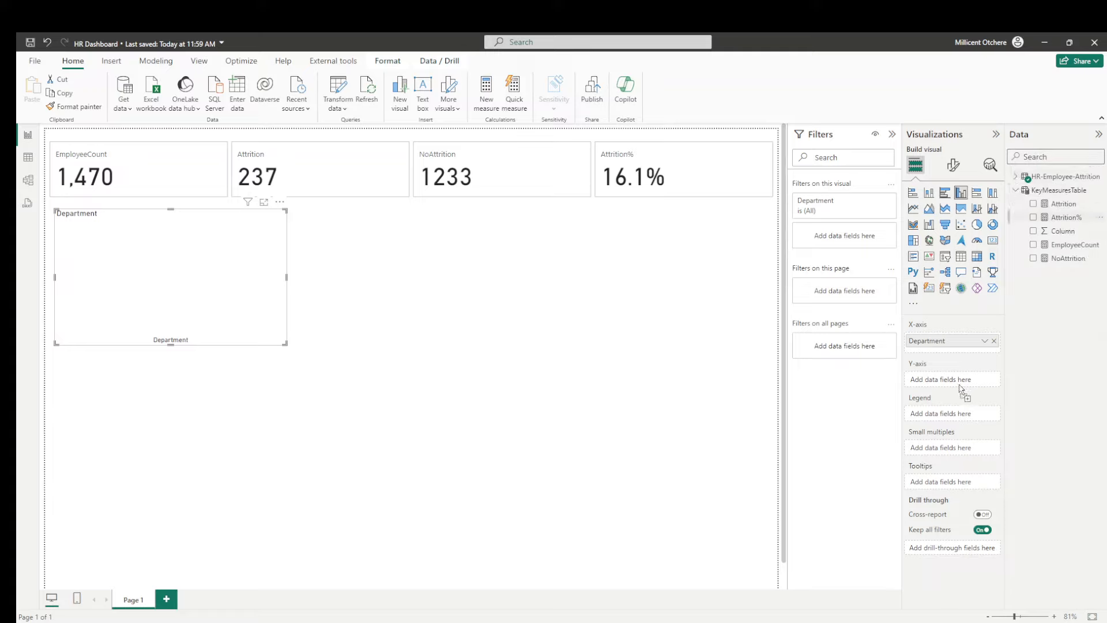
pyautogui.moveTo(959, 384); pyautogui.dragTo(959, 383)
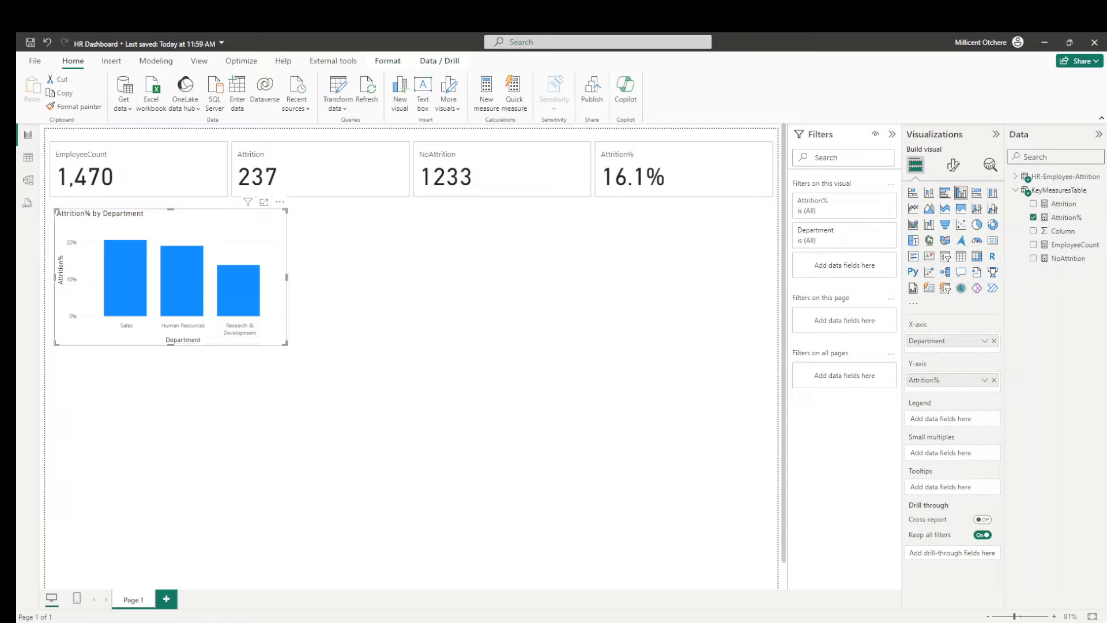
# Step: Set the column chart's size to a height of 294 and a width of 513
pyautogui.click(953, 165)
pyautogui.click(952, 216)
pyautogui.click(929, 244)
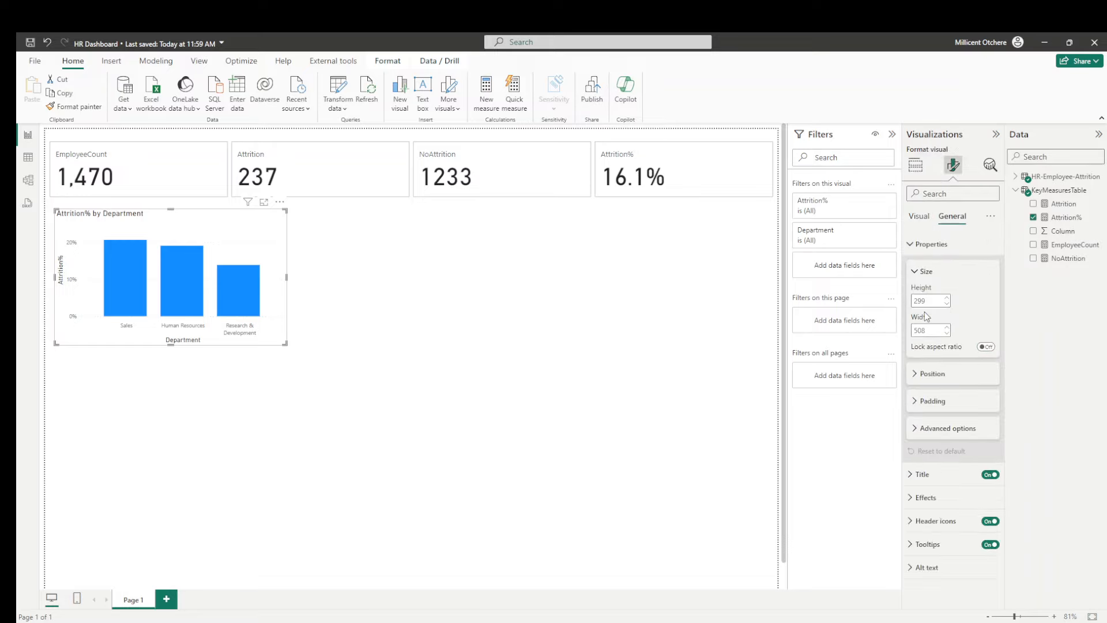
pyautogui.click(925, 301)
pyautogui.click(928, 300)
pyautogui.write('4')
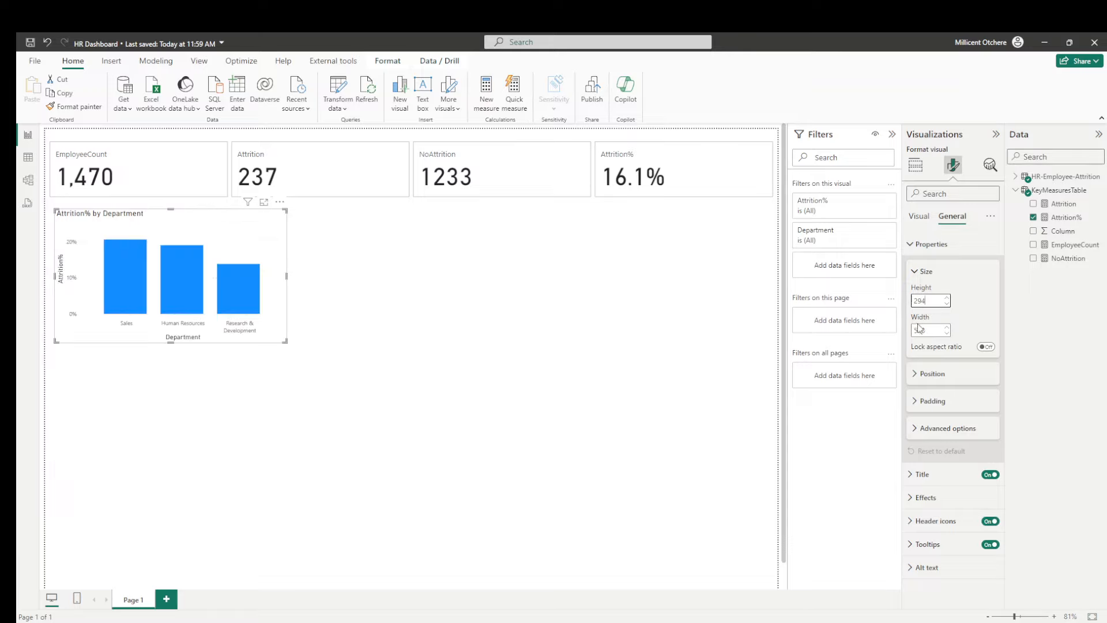
pyautogui.click(927, 330)
pyautogui.write('513')
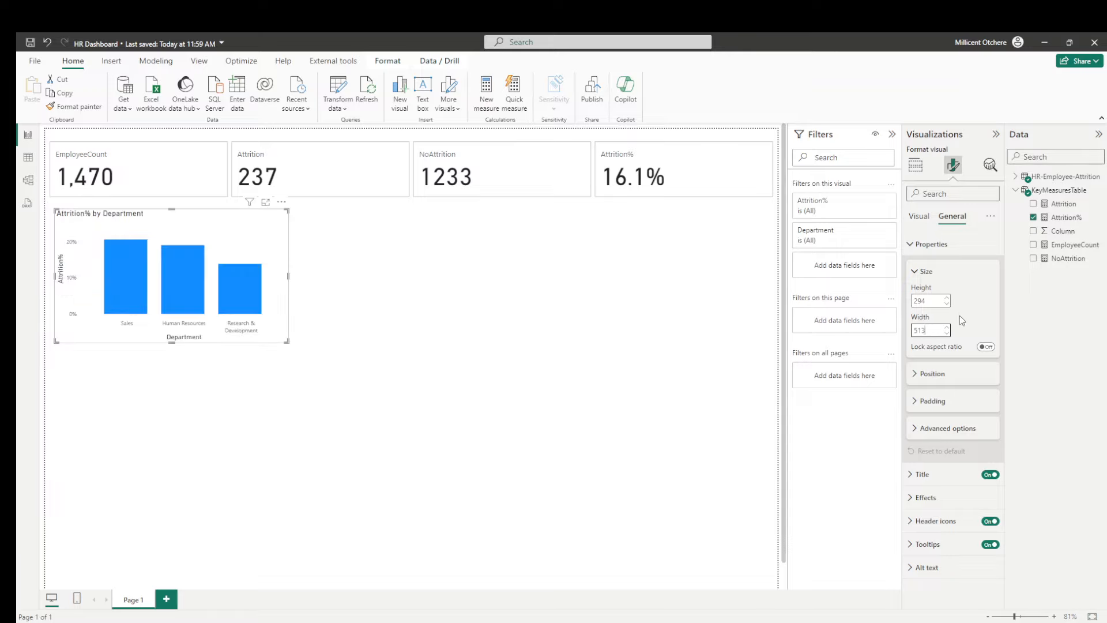
# Step: Position the column chart at horizontal 10 and vertical 125
pyautogui.click(929, 377)
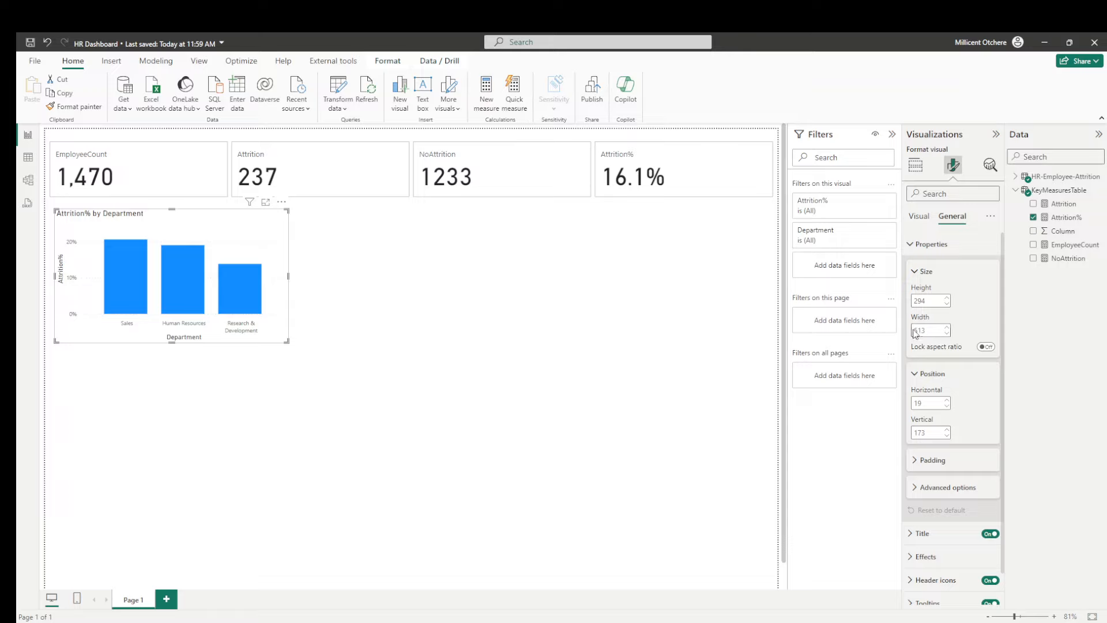
pyautogui.doubleClick(918, 403)
pyautogui.write('10')
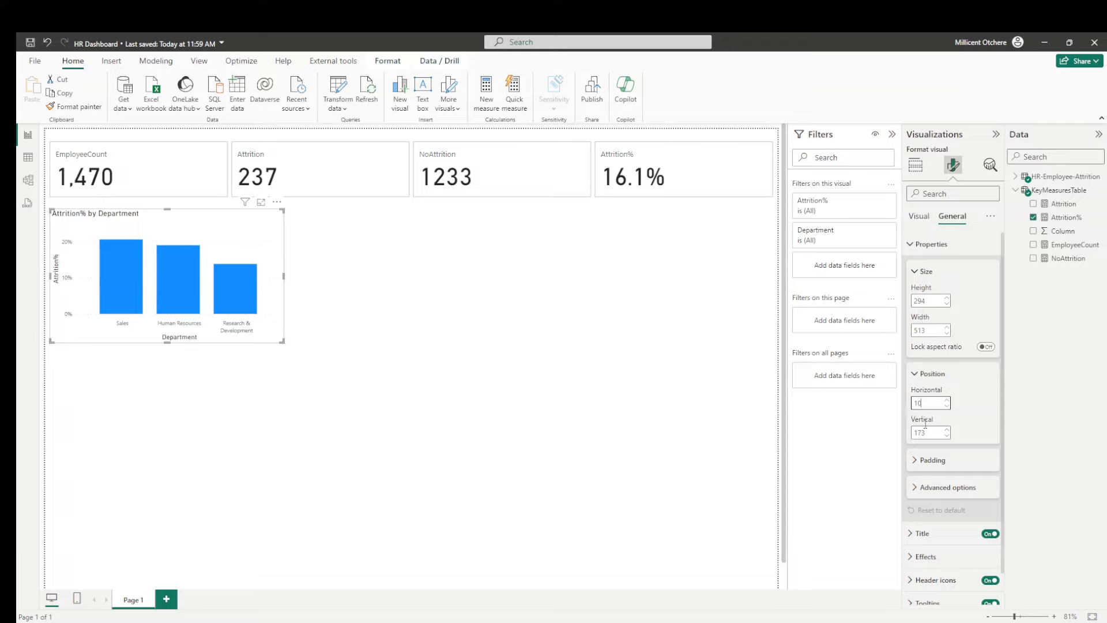
pyautogui.press('Tab')
pyautogui.write('125')
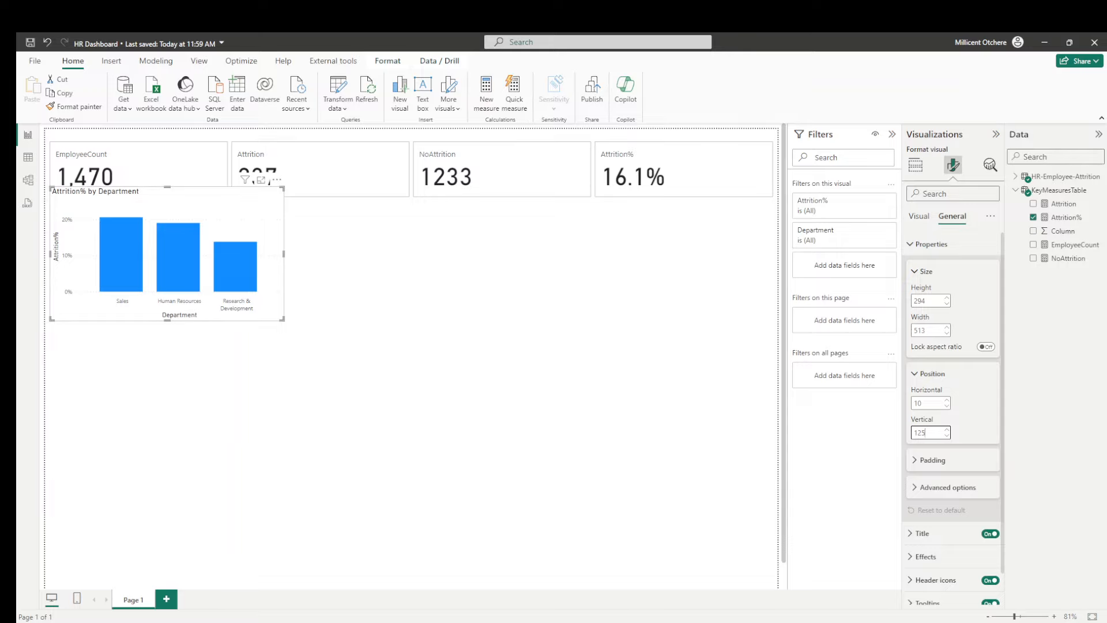
pyautogui.press('Return')
# Step: Set the card visual's size to a height of 100 and a width of 1580
pyautogui.click(741, 196)
pyautogui.doubleClick(921, 300)
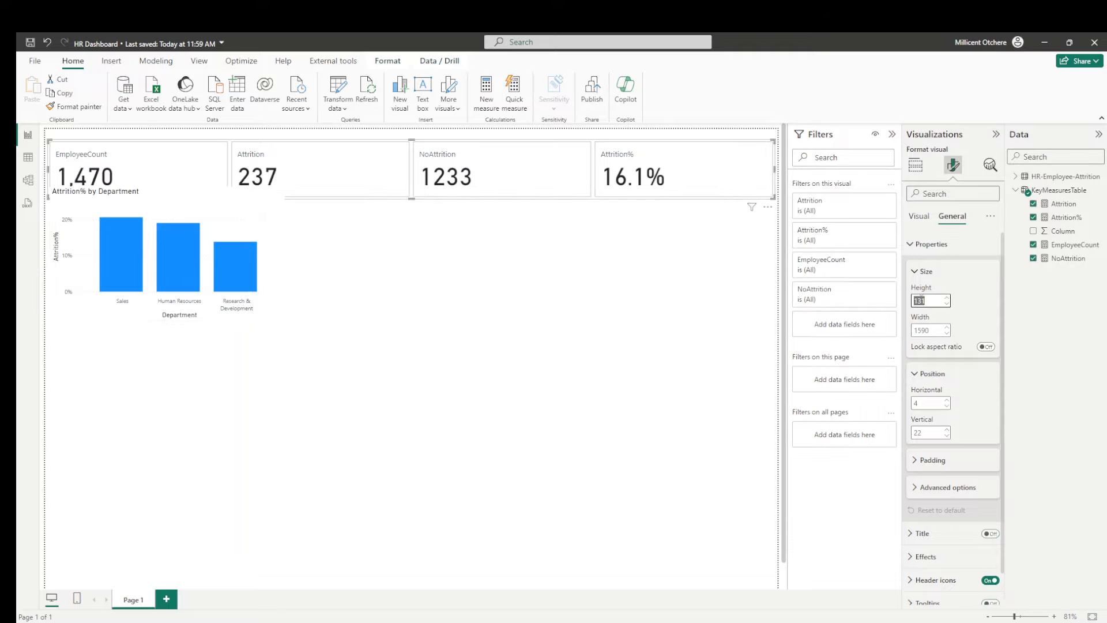
pyautogui.write('100')
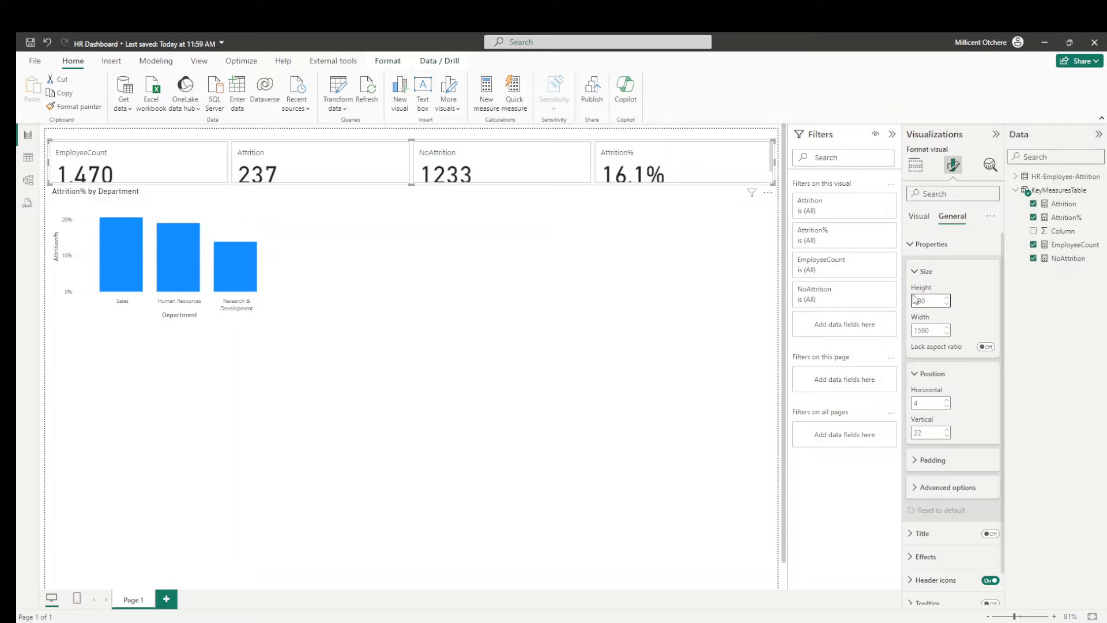
pyautogui.click(924, 330)
pyautogui.press('BackSpace')
pyautogui.write('8')
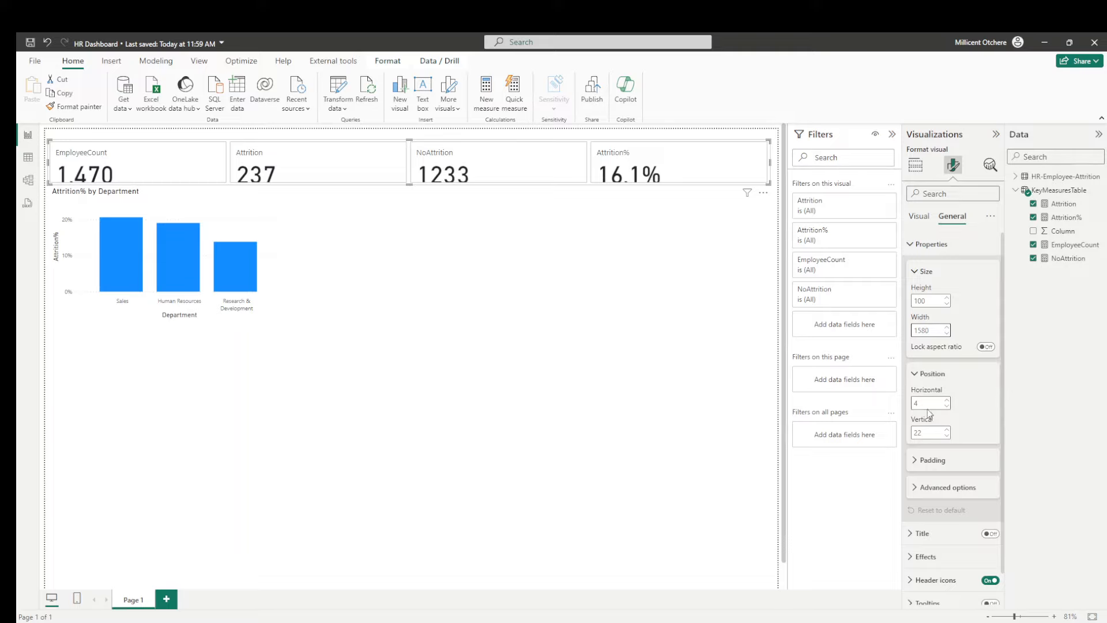
# Step: Position the card visual at horizontal 10 and vertical 10
pyautogui.click(929, 404)
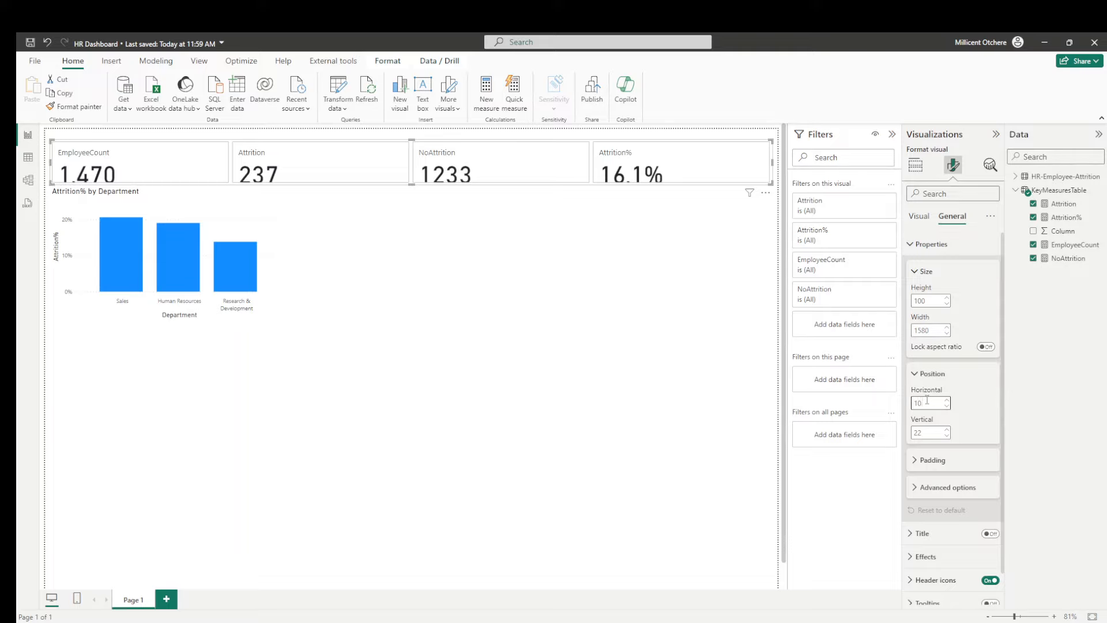
pyautogui.click(922, 432)
pyautogui.write('10')
pyautogui.press('Return')
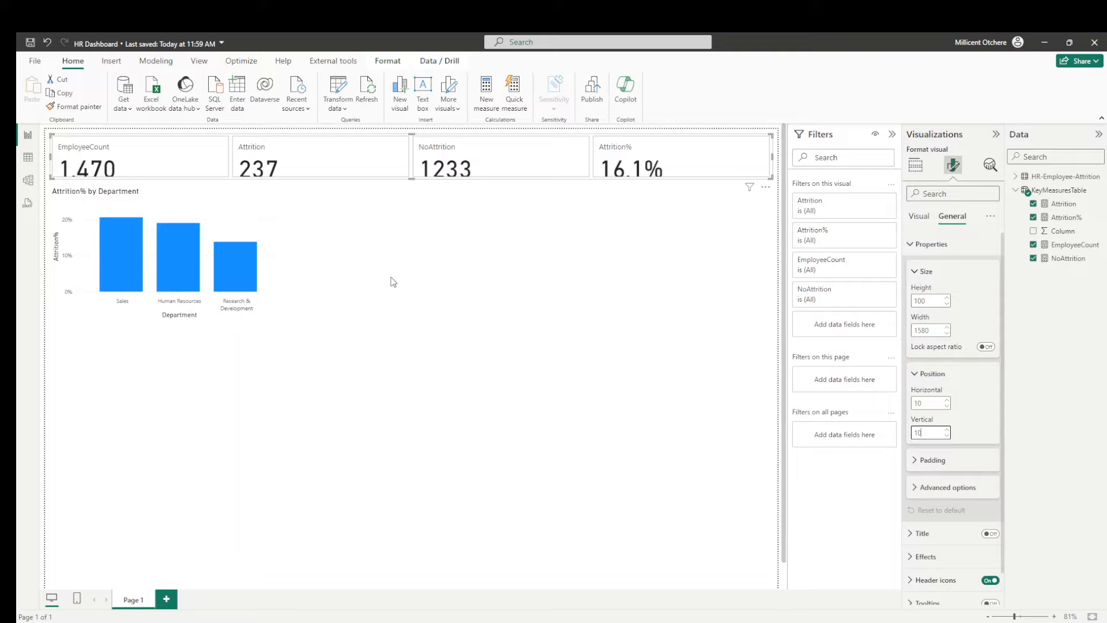
# Step: Turn on data labels for the Attrition% by Department column chart
pyautogui.click(242, 213)
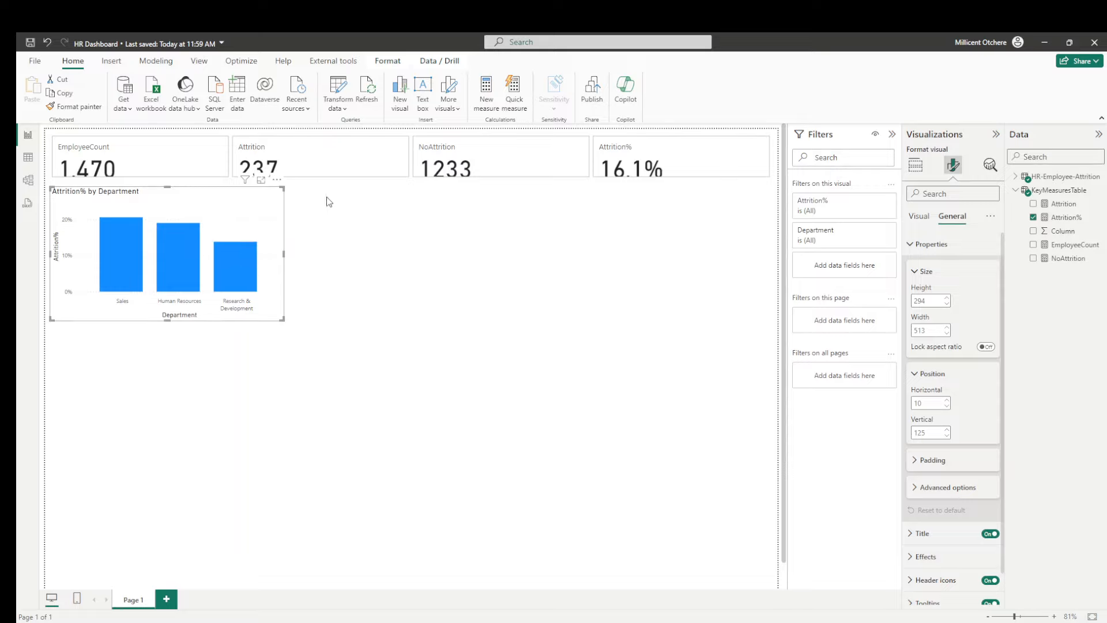
pyautogui.click(920, 218)
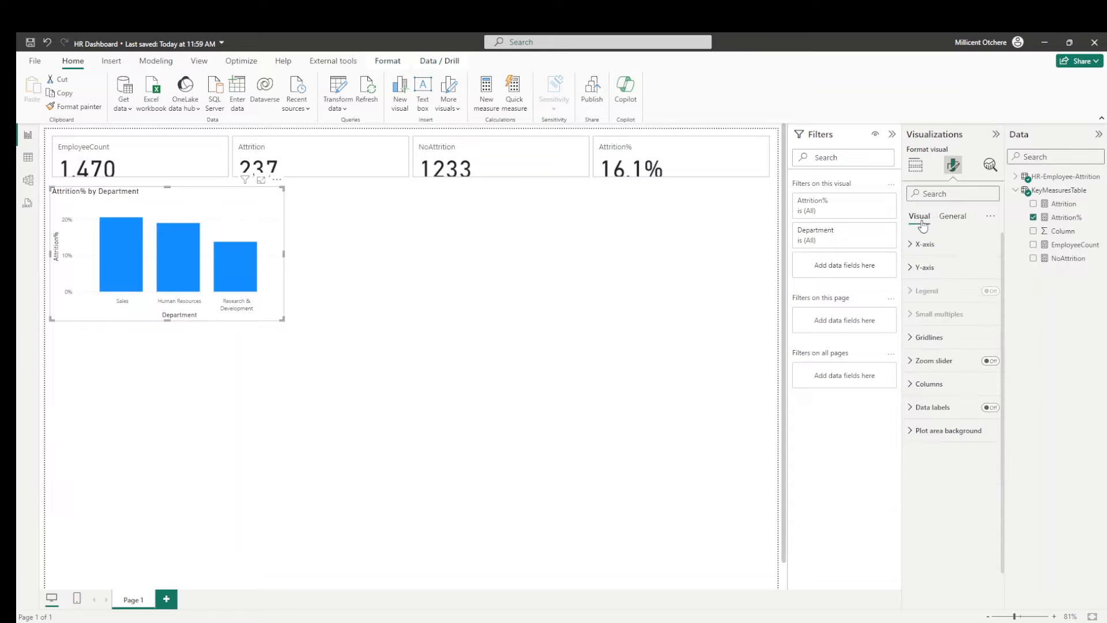
pyautogui.click(990, 407)
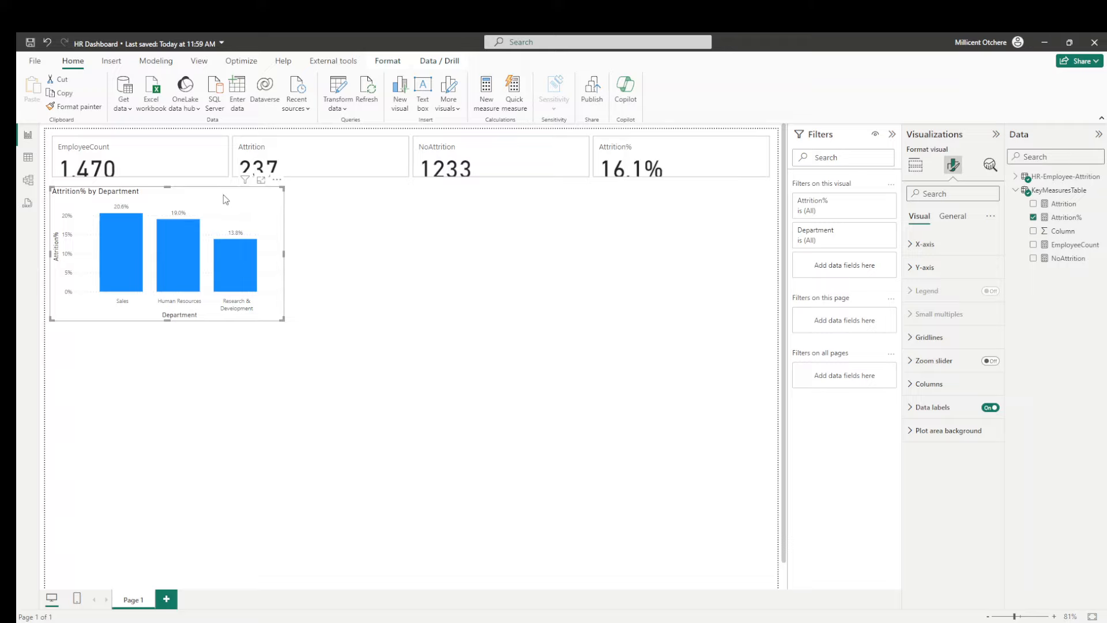
pyautogui.hotkey('ctrl', 'c')
pyautogui.hotkey('ctrl', 'v')
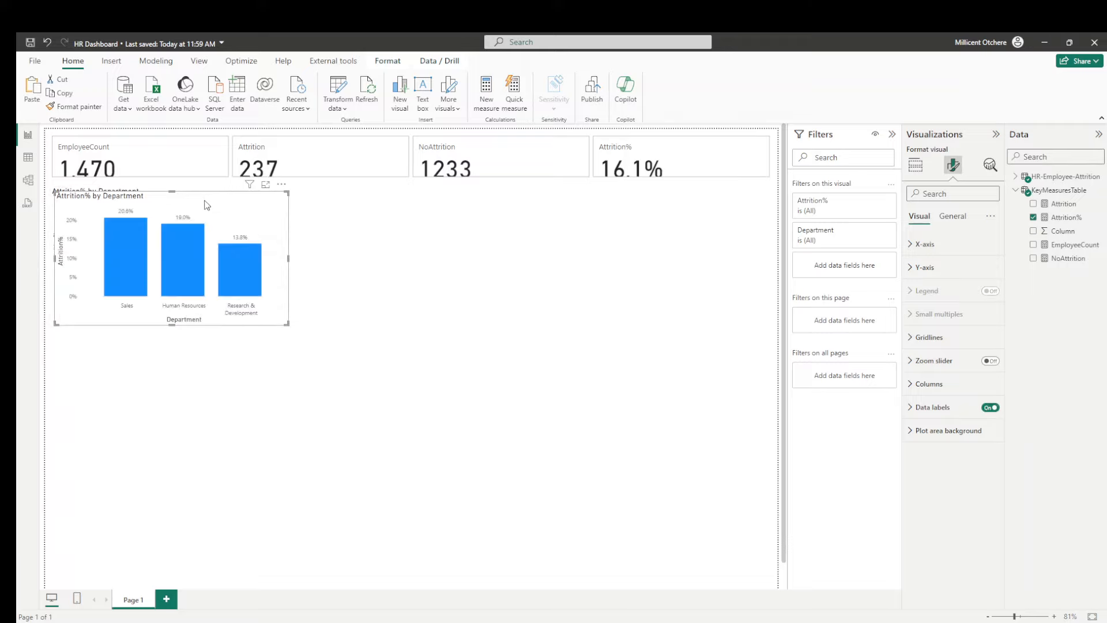
pyautogui.moveTo(220, 198); pyautogui.dragTo(454, 210)
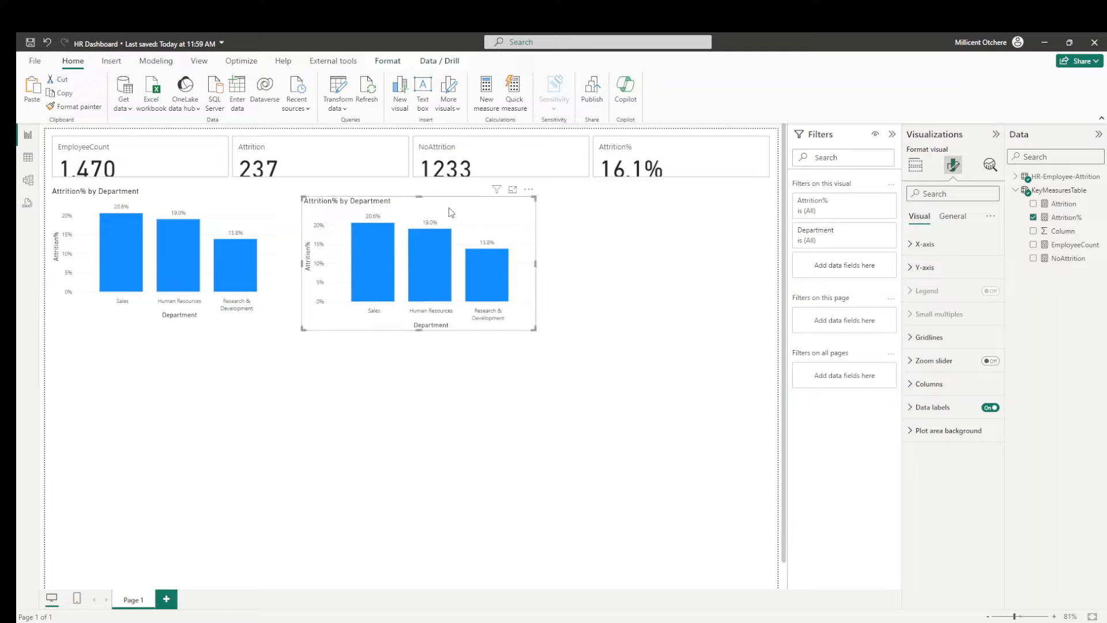
pyautogui.press('Delete')
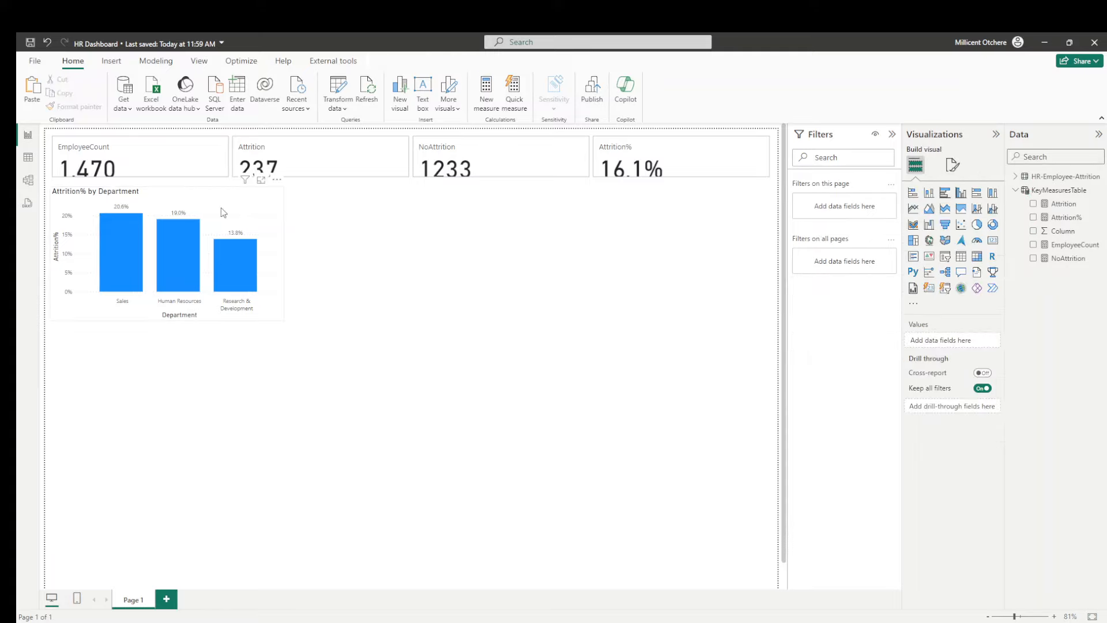
# Step: Turn off the horizontal gridlines of the Attrition% by Department column chart
pyautogui.click(223, 209)
pyautogui.click(952, 172)
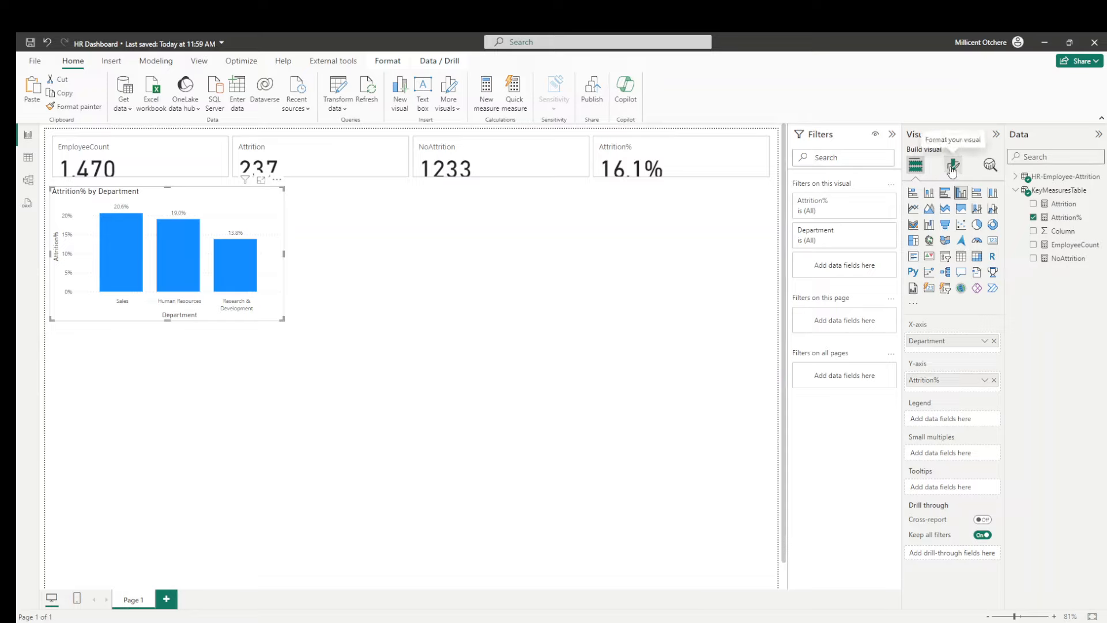
pyautogui.click(934, 344)
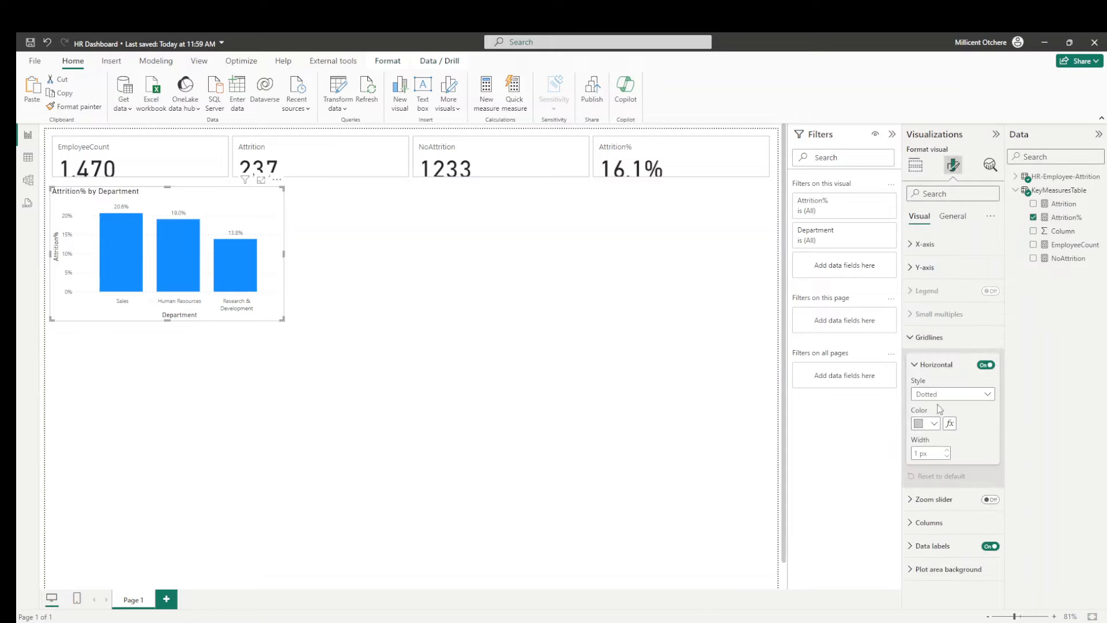
pyautogui.click(985, 364)
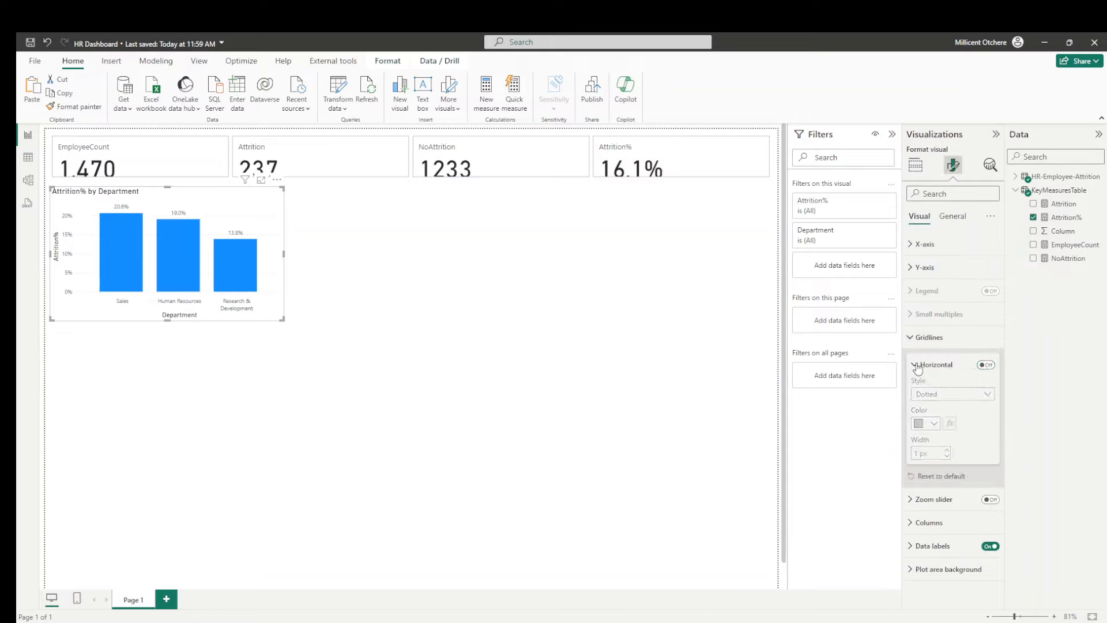
pyautogui.click(910, 340)
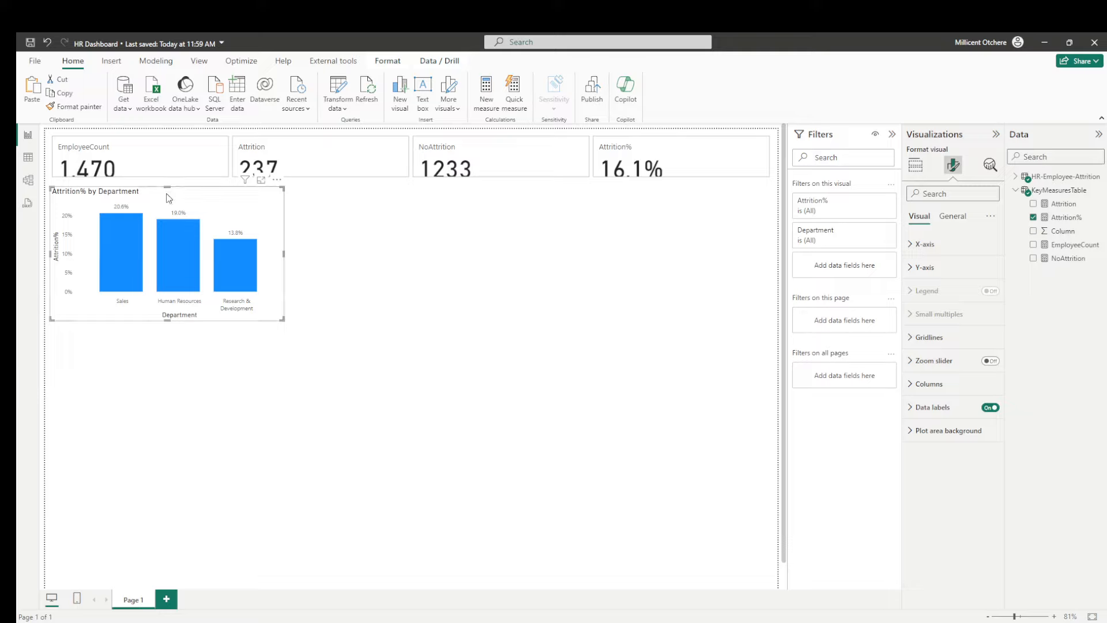
# Step: Duplicate the Attrition% by Department chart and place the copy directly beside the original, to its right
pyautogui.hotkey('ctrl', 'c')
pyautogui.hotkey('ctrl', 'v')
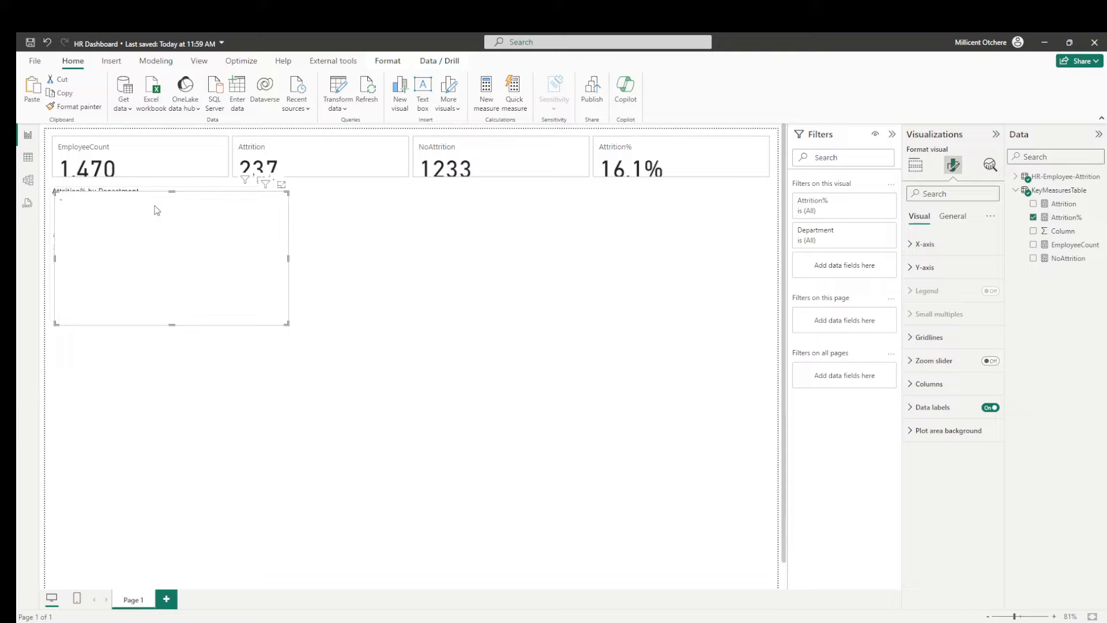
pyautogui.moveTo(140, 204); pyautogui.dragTo(367, 215)
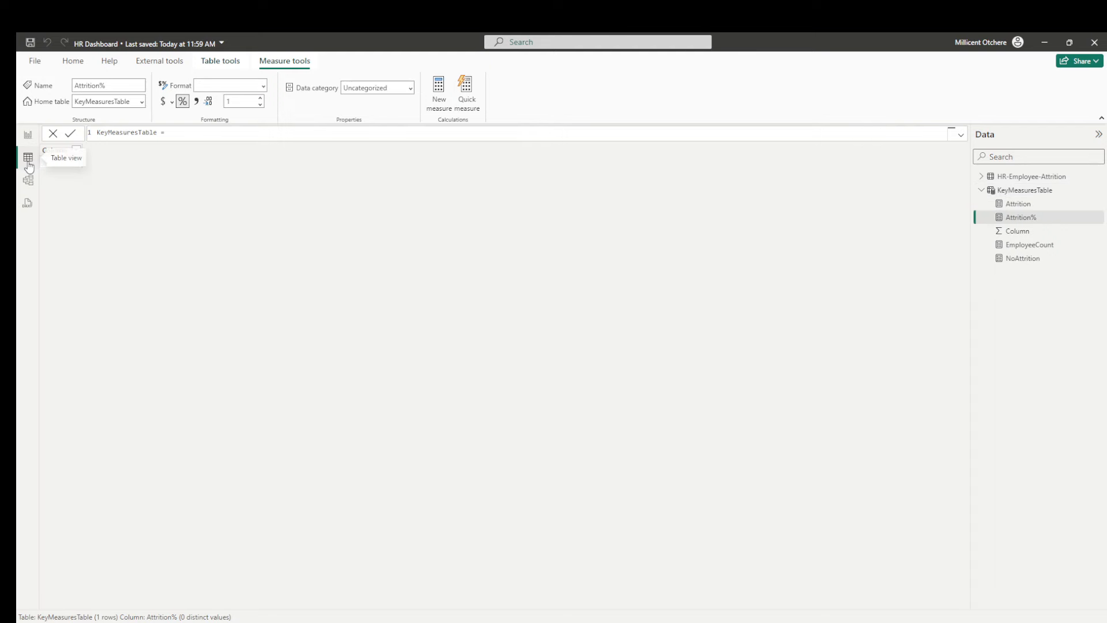
# Step: Examine the columns of the HR-Employee-Attrition table for further factors to chart, and return to the report page
pyautogui.click(1003, 177)
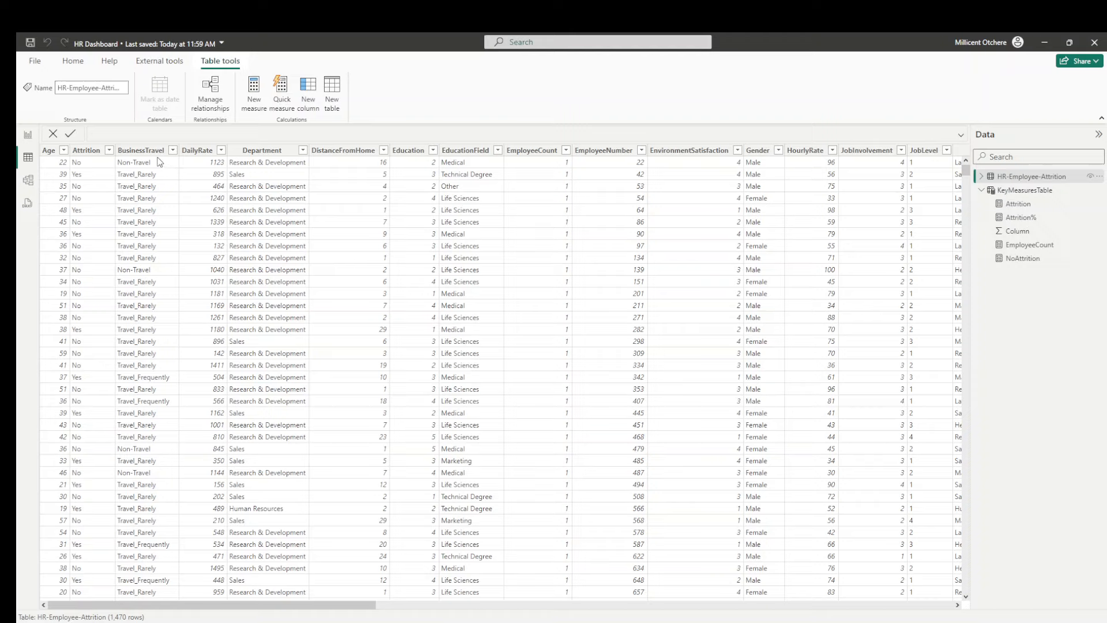
pyautogui.click(260, 161)
pyautogui.click(61, 160)
pyautogui.moveTo(354, 612); pyautogui.dragTo(543, 614)
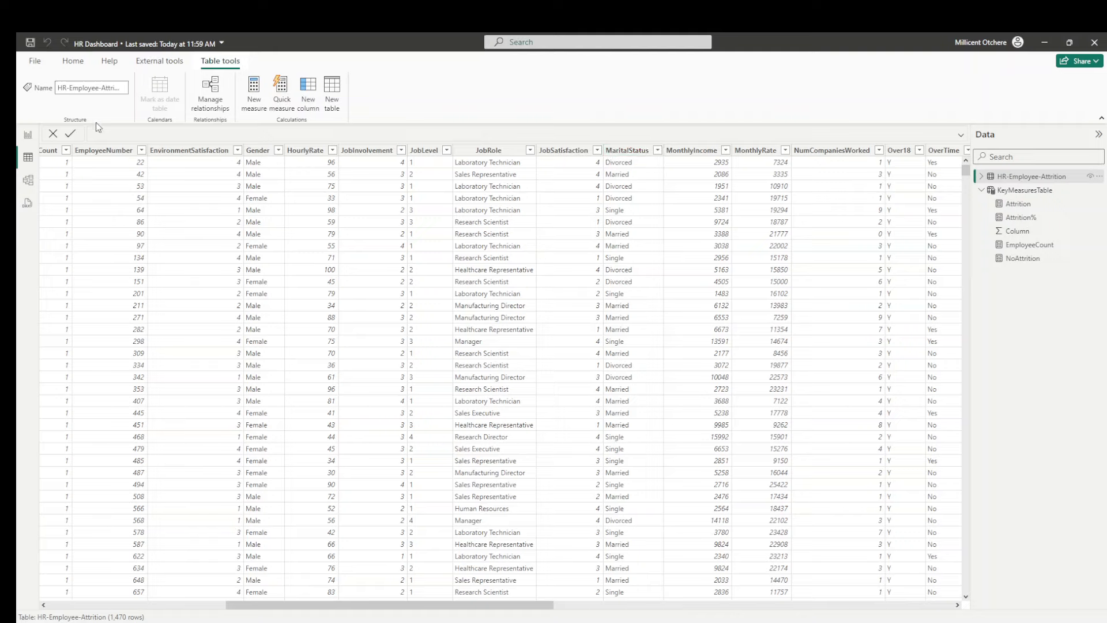
pyautogui.click(28, 135)
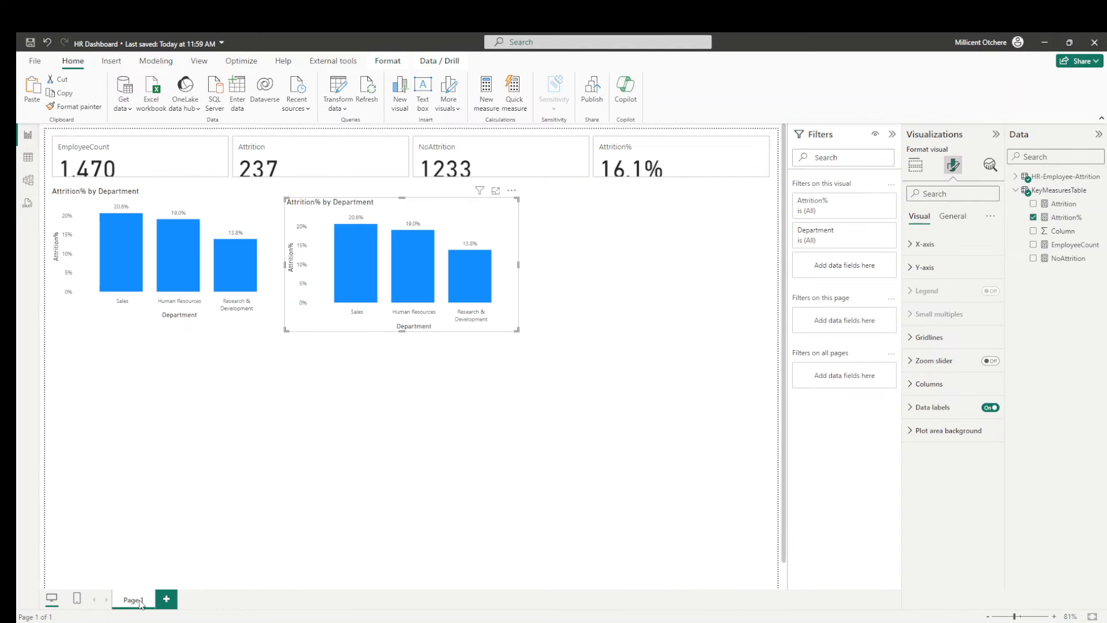
# Step: Rename the report page Page 1 as Work Related Factors
pyautogui.doubleClick(135, 601)
pyautogui.write('Work Re')
pyautogui.write('lat')
pyautogui.write('ed Facto')
pyautogui.write('rs')
pyautogui.press('Return')
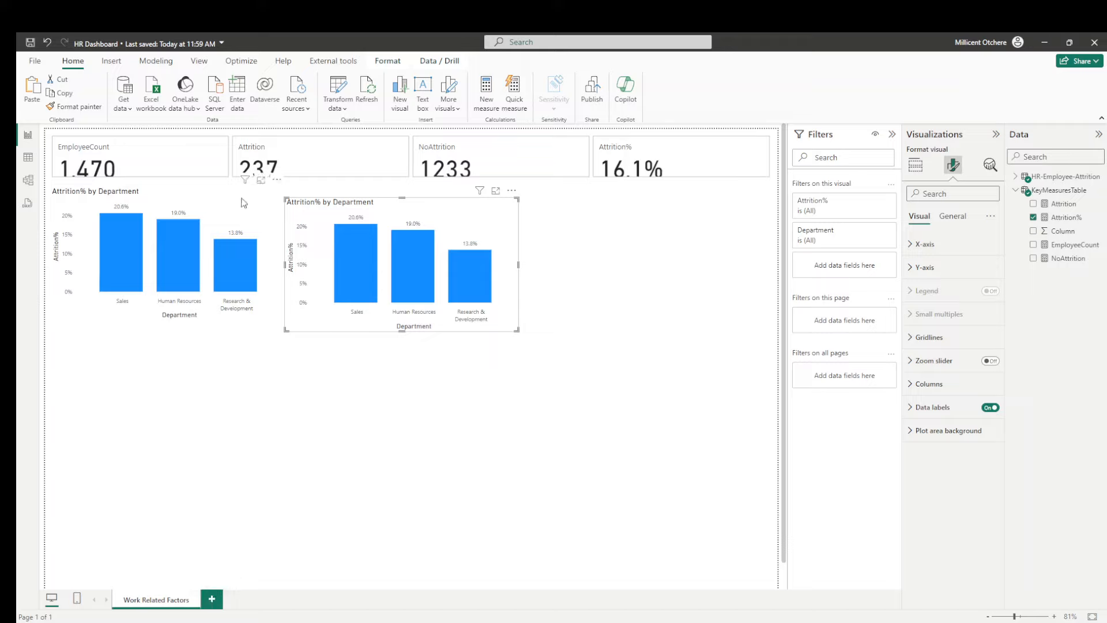
# Step: Align the copied chart with the top of the original and replace its x-axis field Department with BusinessTravel
pyautogui.moveTo(311, 210); pyautogui.dragTo(323, 205)
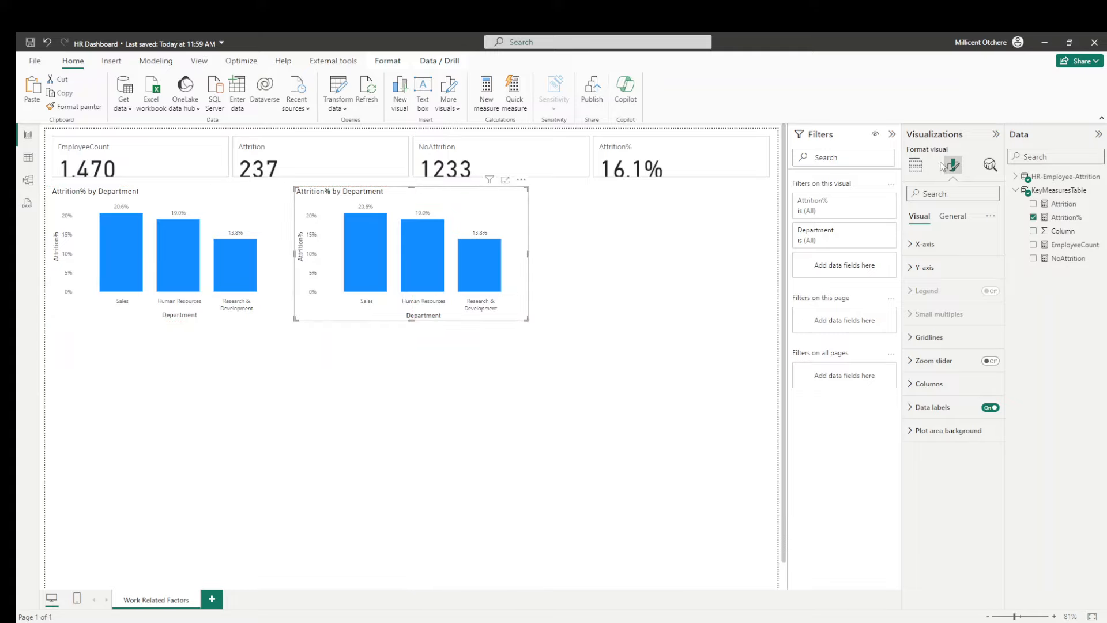
pyautogui.click(915, 167)
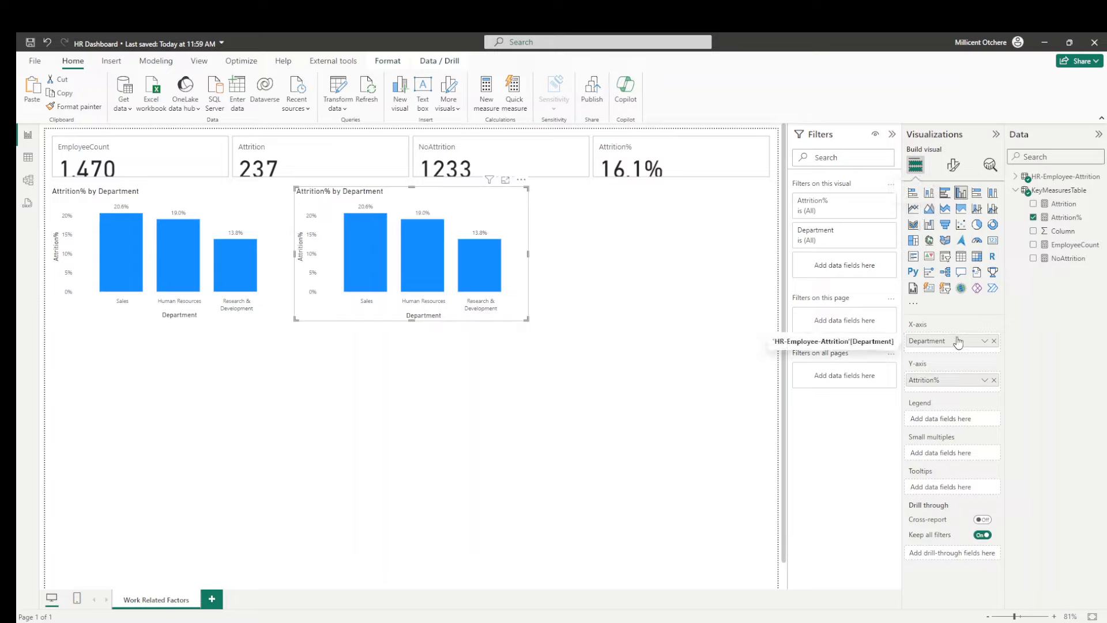
pyautogui.click(1016, 178)
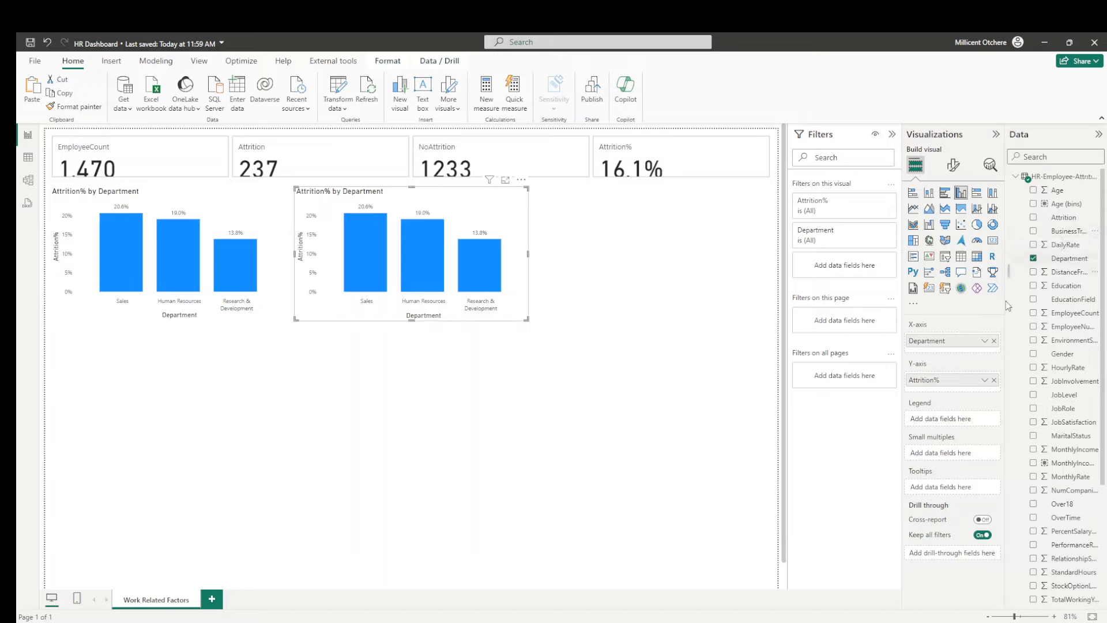
pyautogui.click(993, 340)
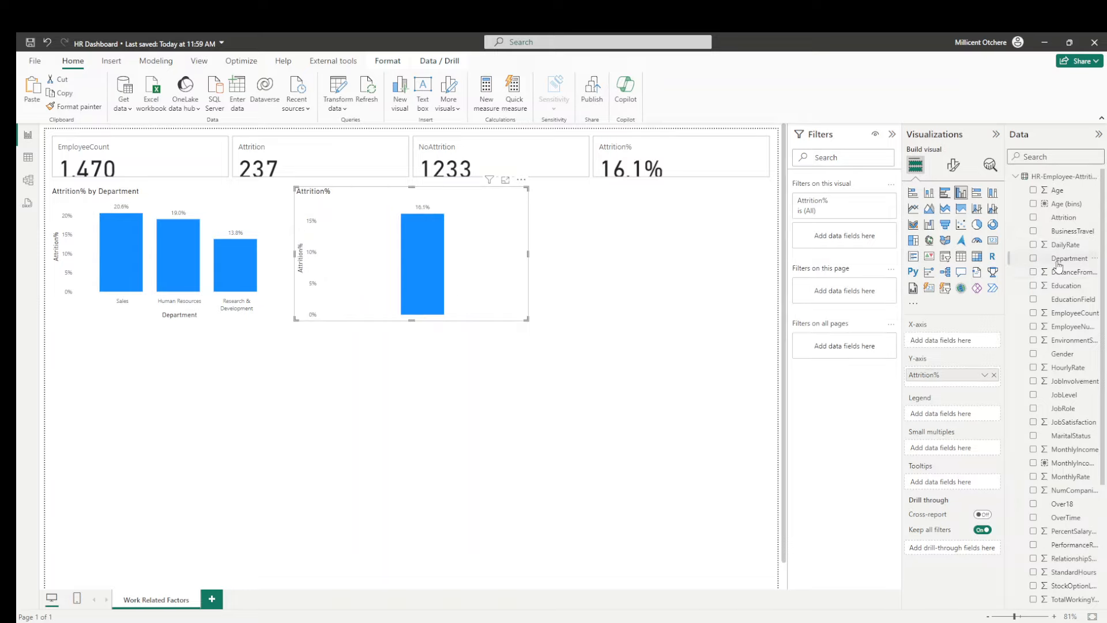
pyautogui.moveTo(1067, 233); pyautogui.dragTo(968, 345)
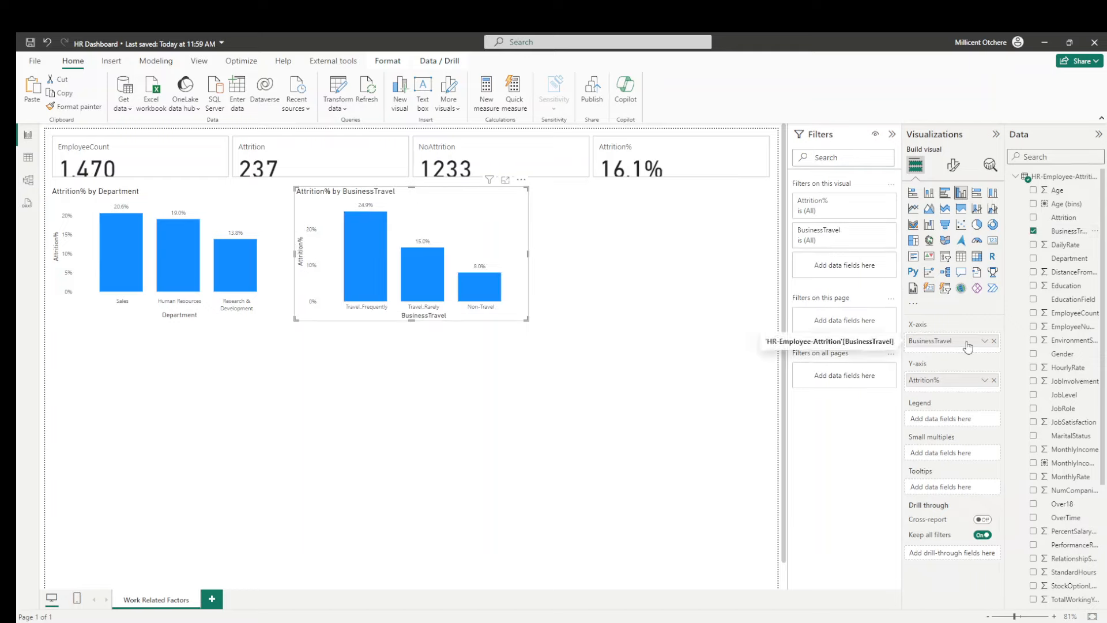
# Step: Place a copy of the Attrition% by Department chart to the right of the BusinessTravel chart and replace its x-axis field with JobRole
pyautogui.moveTo(348, 255)
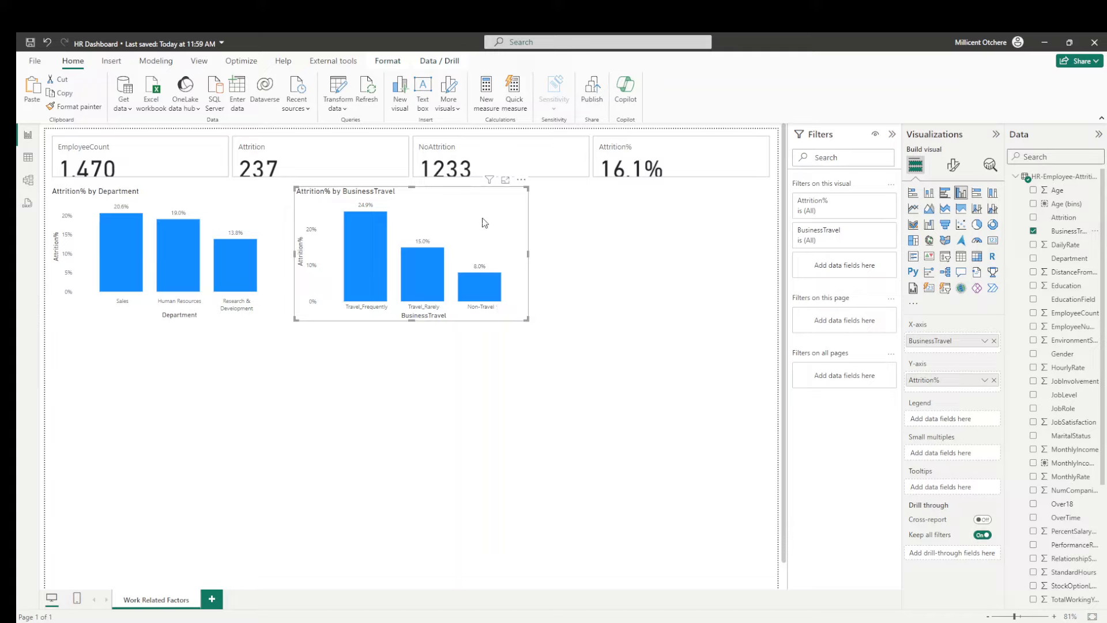
pyautogui.click(229, 203)
pyautogui.moveTo(228, 200); pyautogui.dragTo(699, 200)
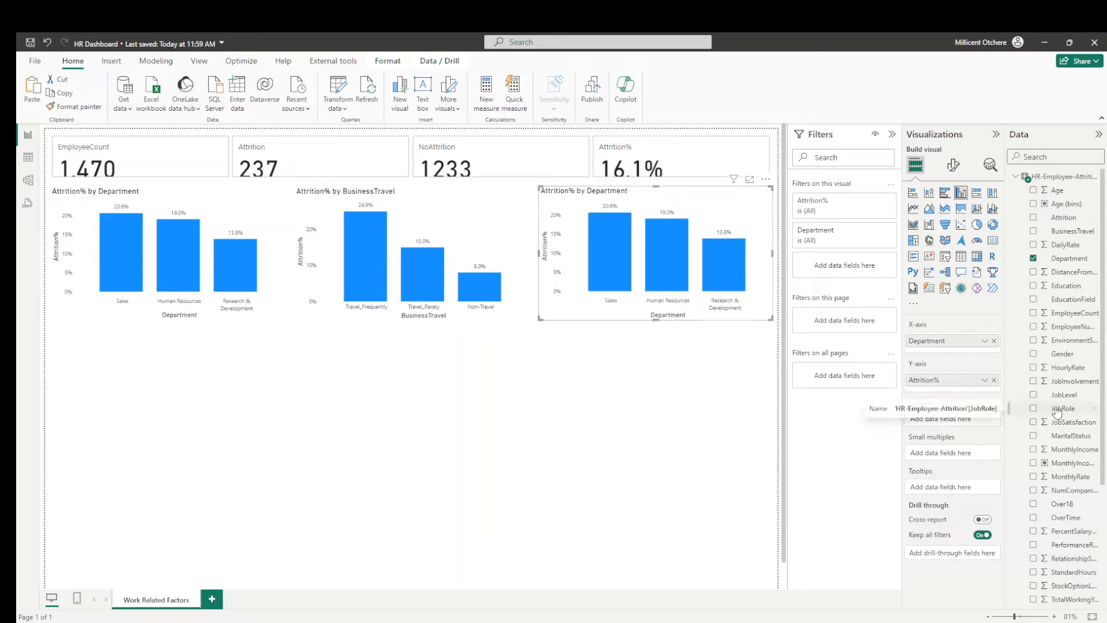
pyautogui.moveTo(1057, 411); pyautogui.dragTo(955, 345)
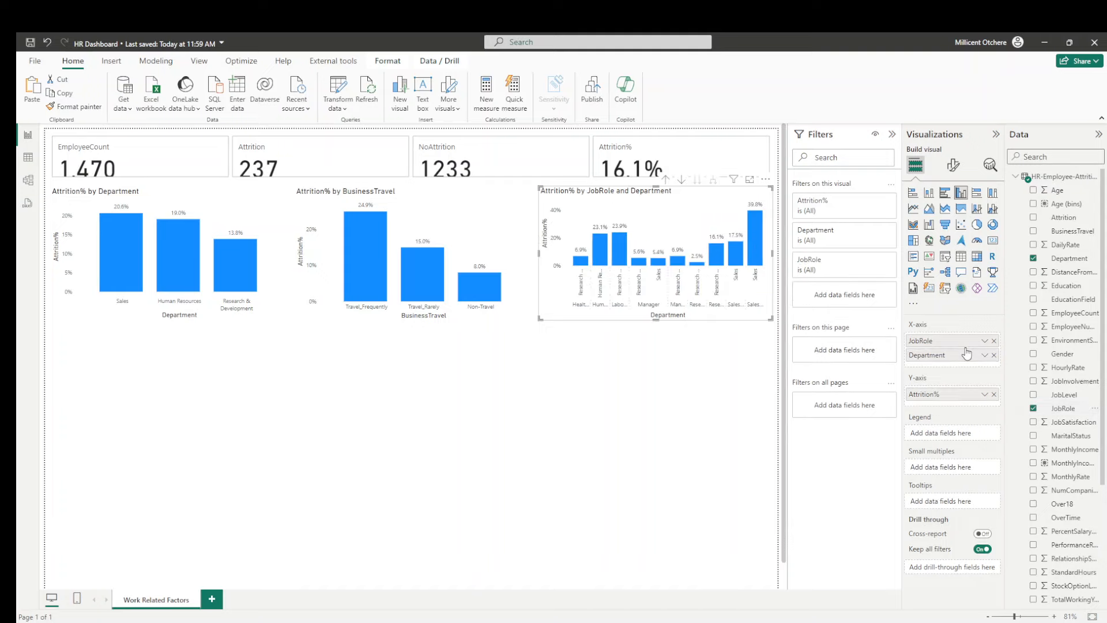
pyautogui.click(994, 354)
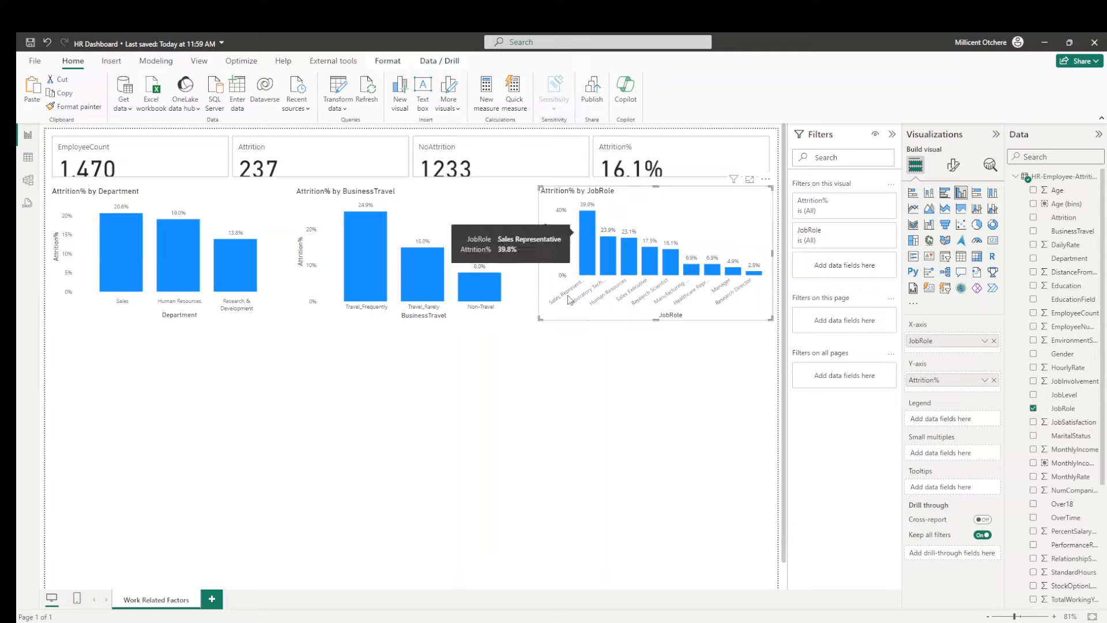
# Step: Paste another Department chart copy directly below the original and replace its x-axis field with JobLevel
pyautogui.click(327, 431)
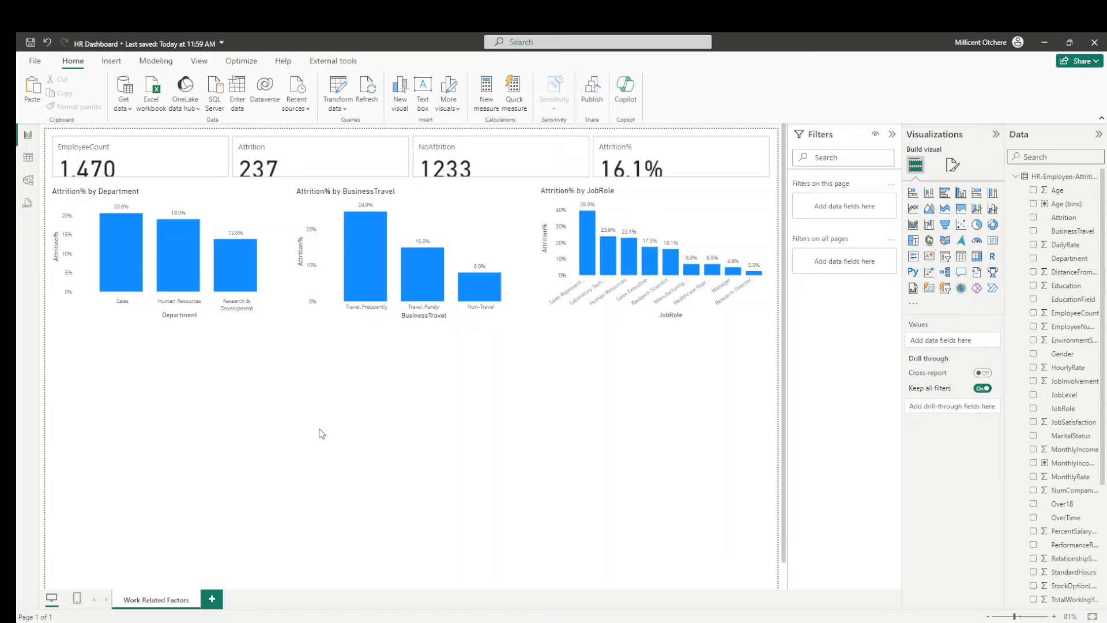
pyautogui.hotkey('ctrl', 'v')
pyautogui.moveTo(132, 206); pyautogui.dragTo(133, 342)
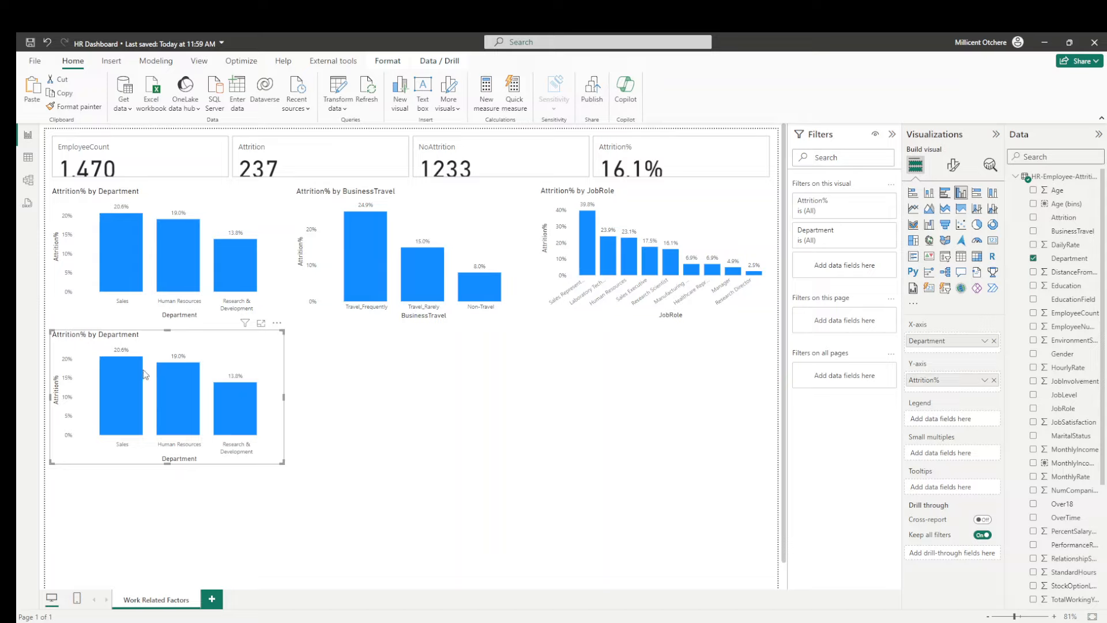
pyautogui.moveTo(143, 377)
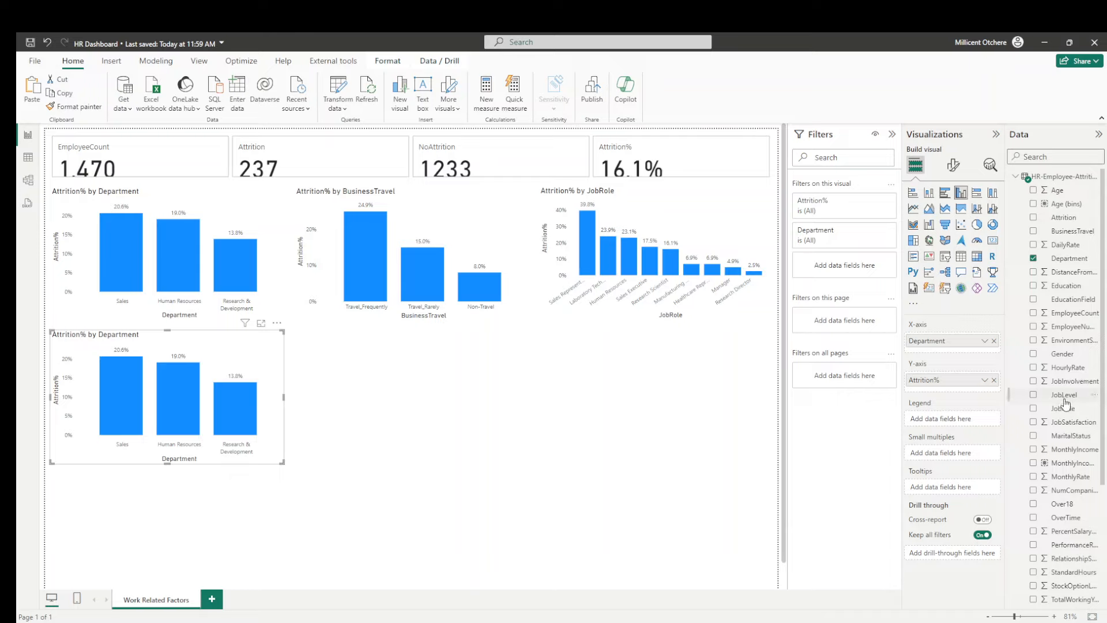
pyautogui.click(993, 340)
pyautogui.moveTo(1059, 395); pyautogui.dragTo(954, 343)
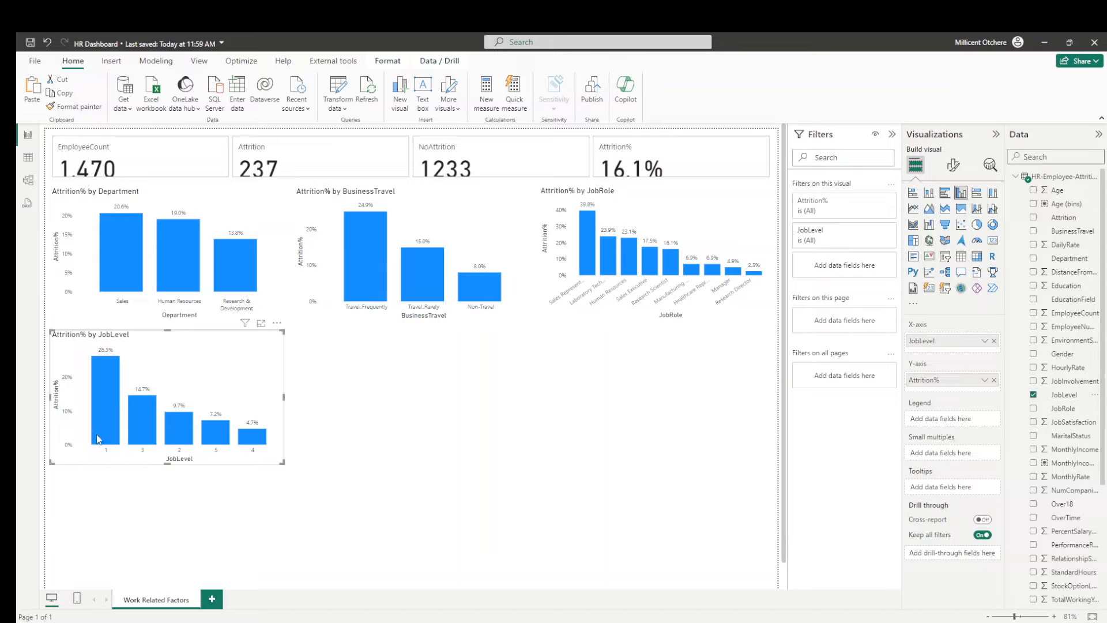
pyautogui.moveTo(98, 438)
pyautogui.moveTo(248, 447)
# Step: Place another Department chart copy beside the JobLevel chart and replace its x-axis field with MonthlyIncome (bins)
pyautogui.click(162, 208)
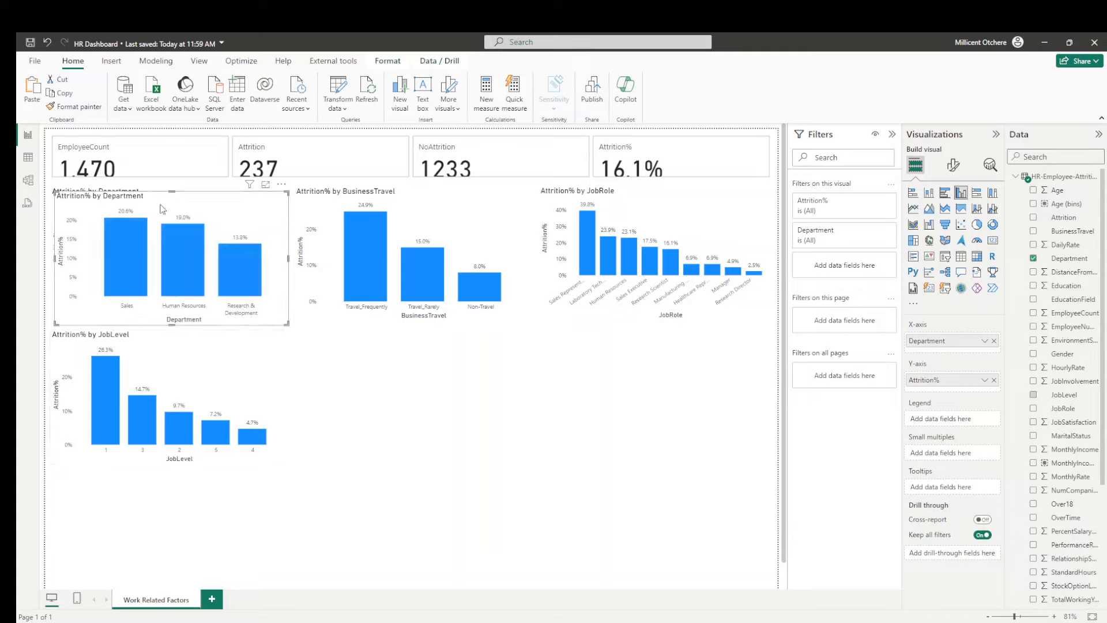
pyautogui.moveTo(162, 208); pyautogui.dragTo(380, 344)
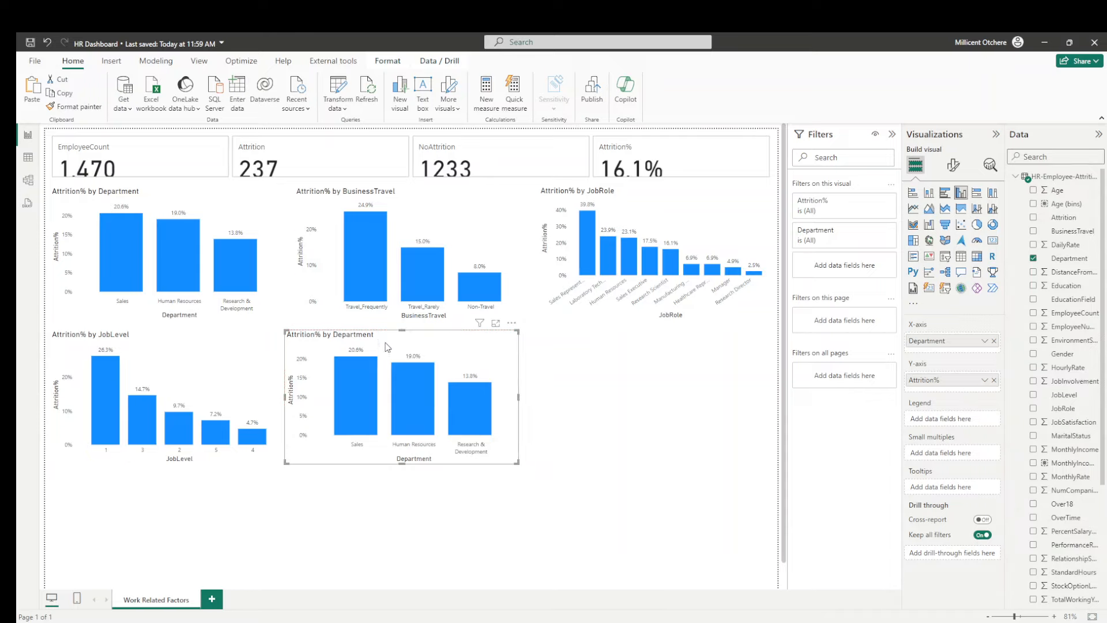
pyautogui.click(992, 342)
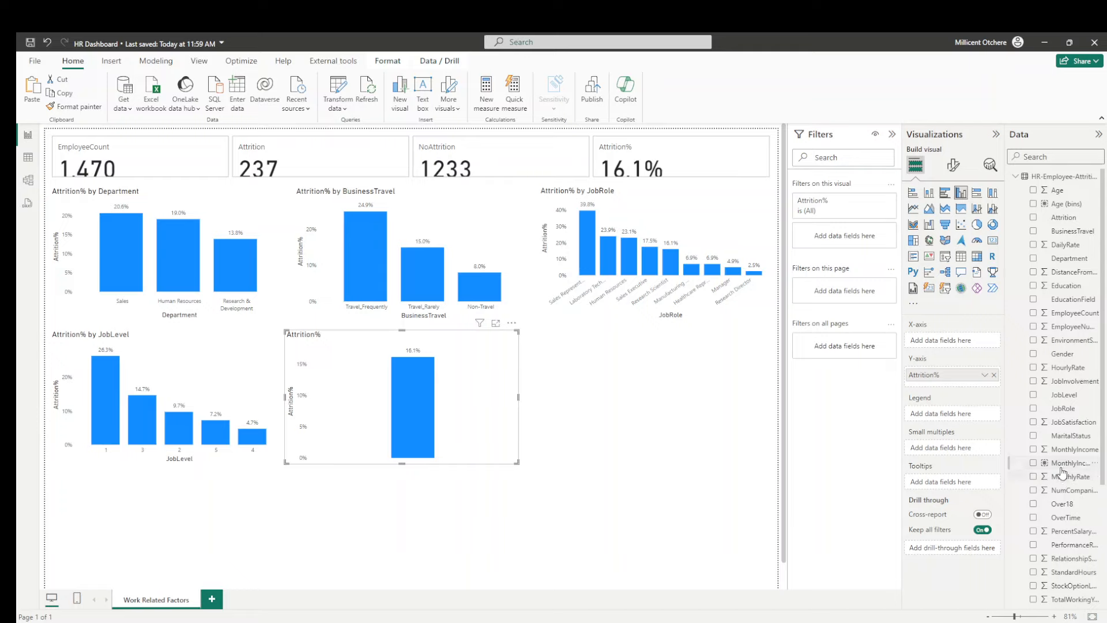
pyautogui.moveTo(1064, 464); pyautogui.dragTo(952, 346)
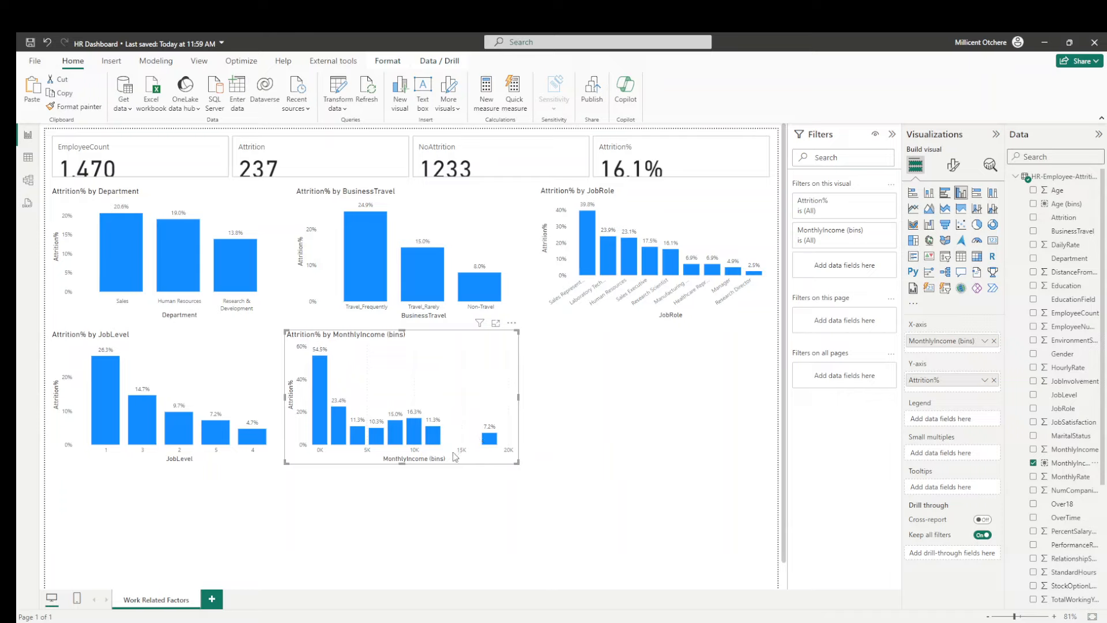
# Step: Paste another Department chart copy to the right of the MonthlyIncome (bins) chart and replace its x-axis field with OverTime
pyautogui.hotkey('ctrl', 'v')
pyautogui.moveTo(188, 201); pyautogui.dragTo(661, 352)
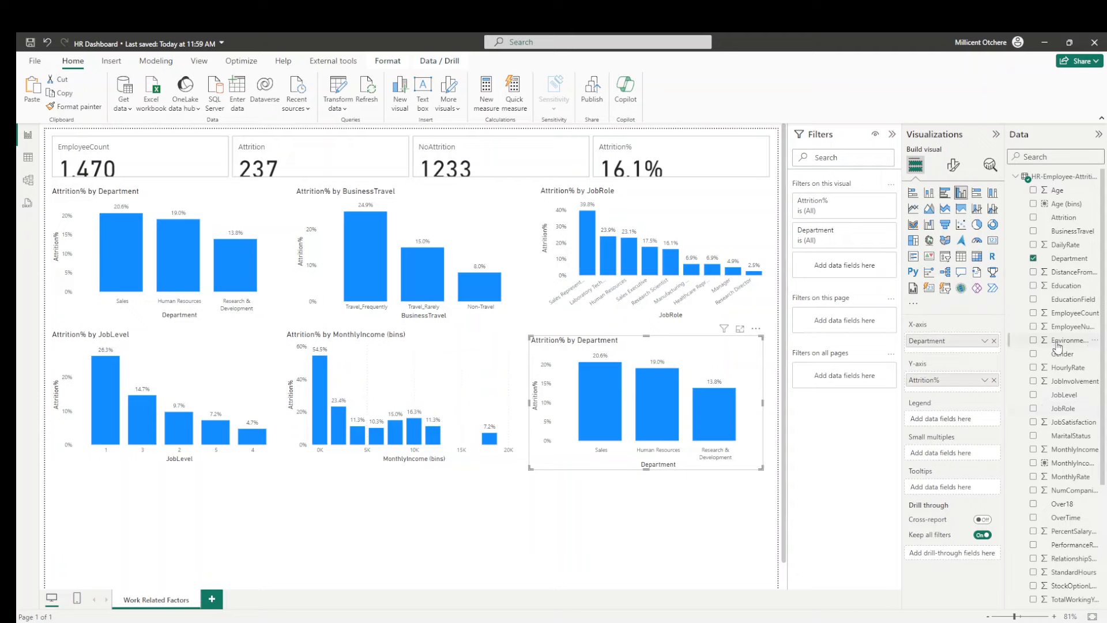
pyautogui.scroll(-2, 1057, 346)
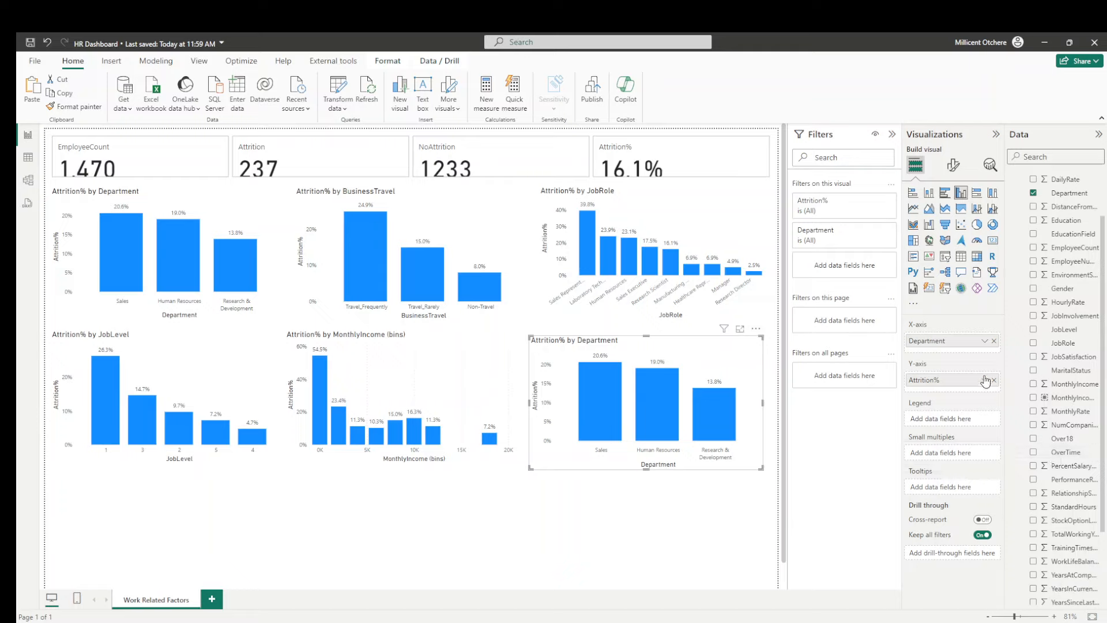
pyautogui.click(994, 341)
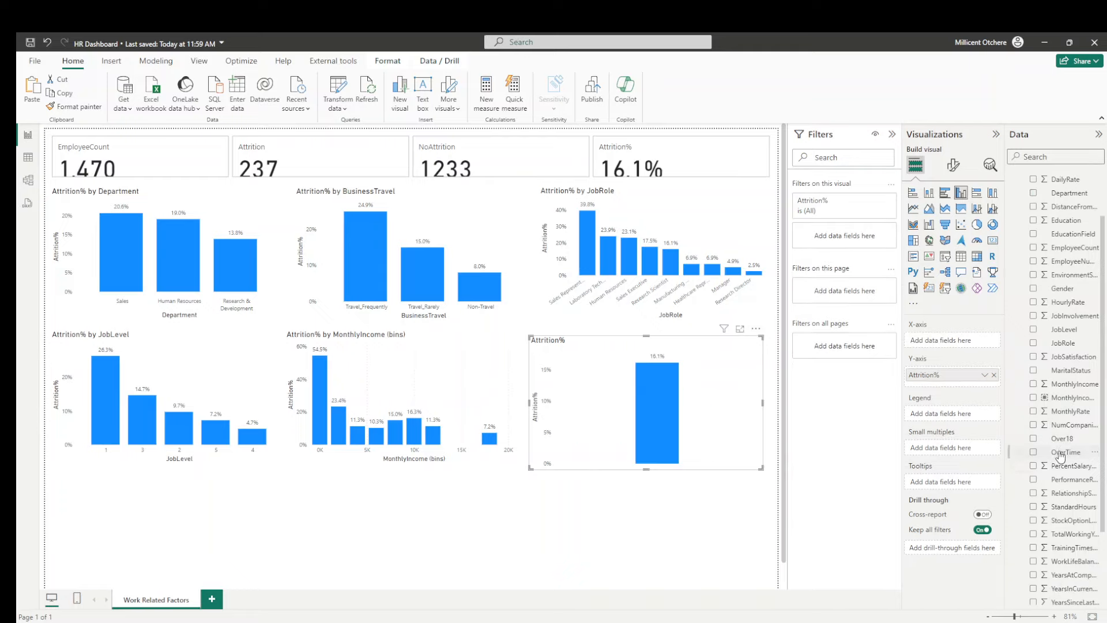
pyautogui.moveTo(1059, 453); pyautogui.dragTo(962, 344)
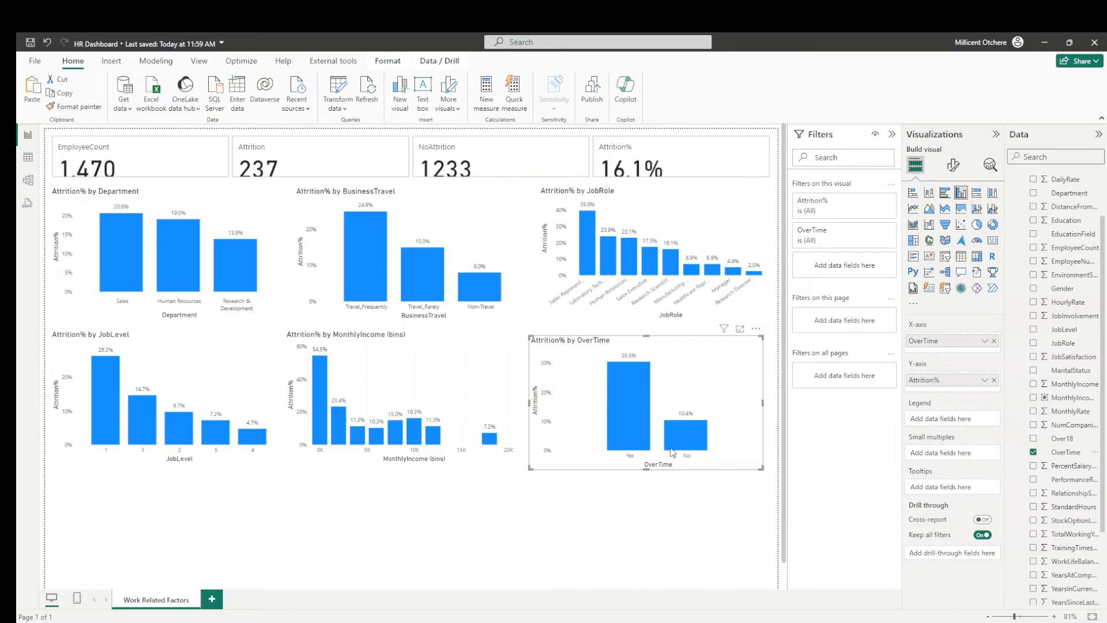
# Step: Paste another copy of the Attrition% by Department chart and place it below the JobLevel chart to start a third row
pyautogui.click(322, 546)
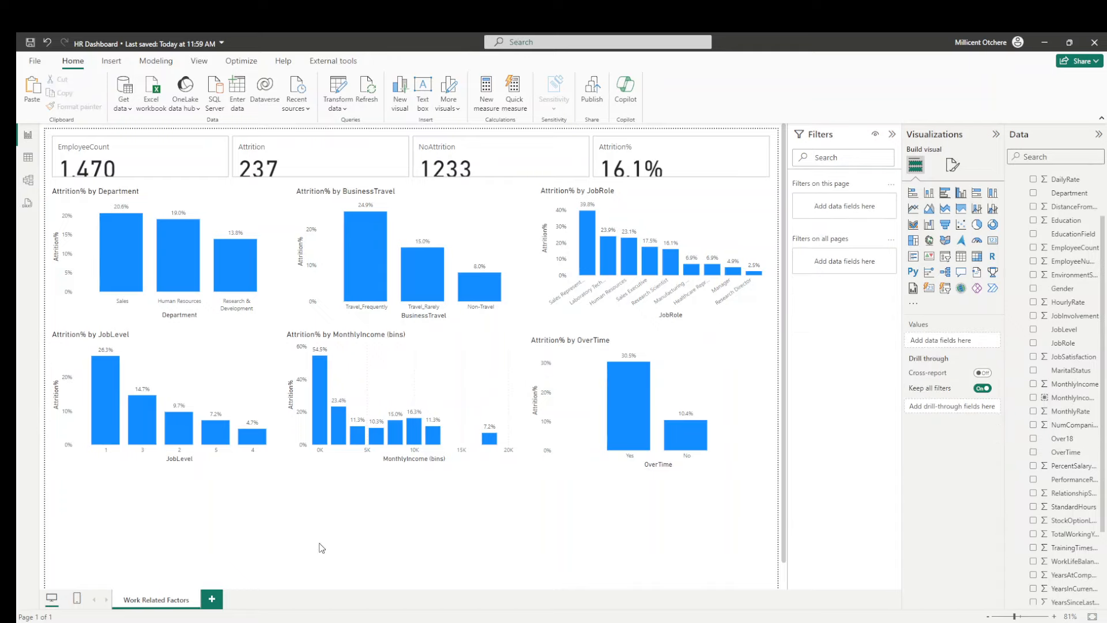
pyautogui.hotkey('ctrl', 'v')
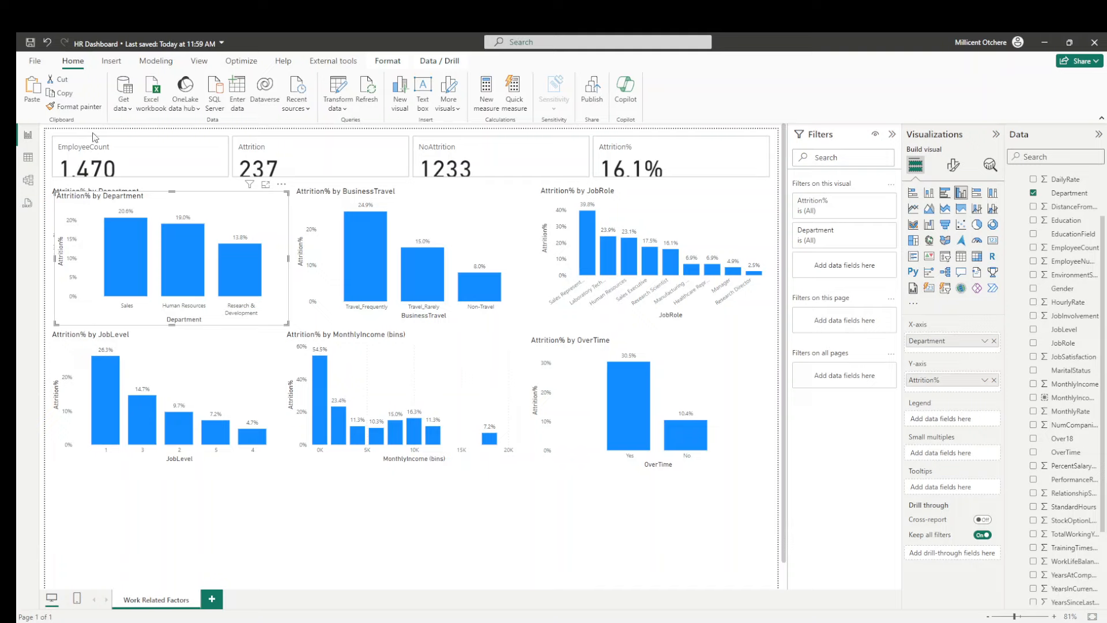
pyautogui.moveTo(103, 202); pyautogui.dragTo(103, 467)
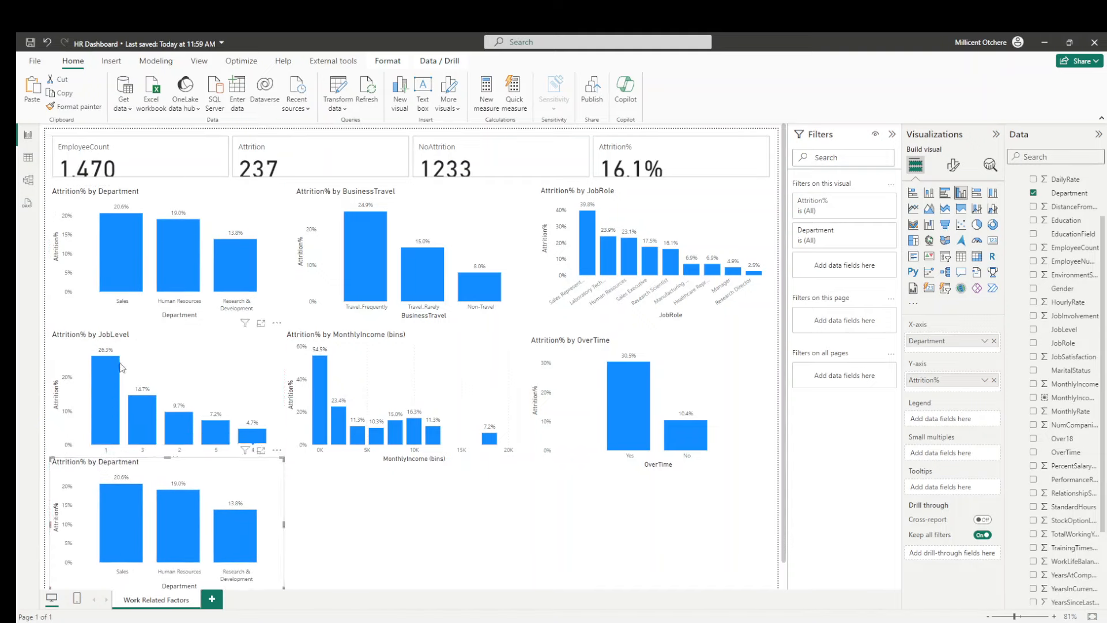
# Step: Nudge the original Department chart and the JobLevel chart slightly upward to tighten the spacing between rows
pyautogui.click(166, 199)
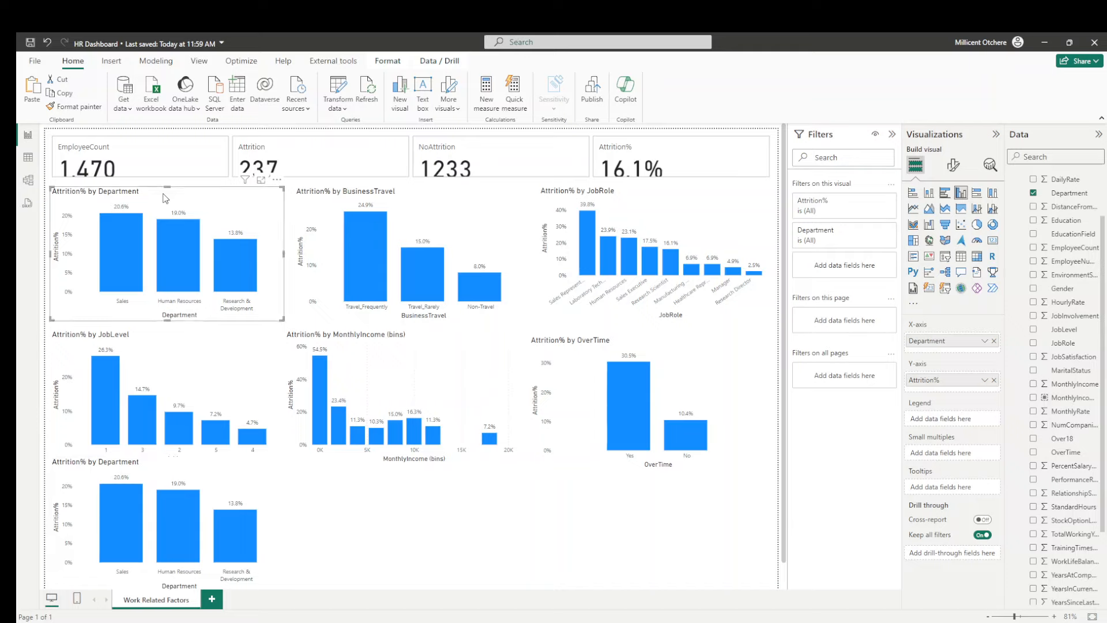
pyautogui.click(153, 346)
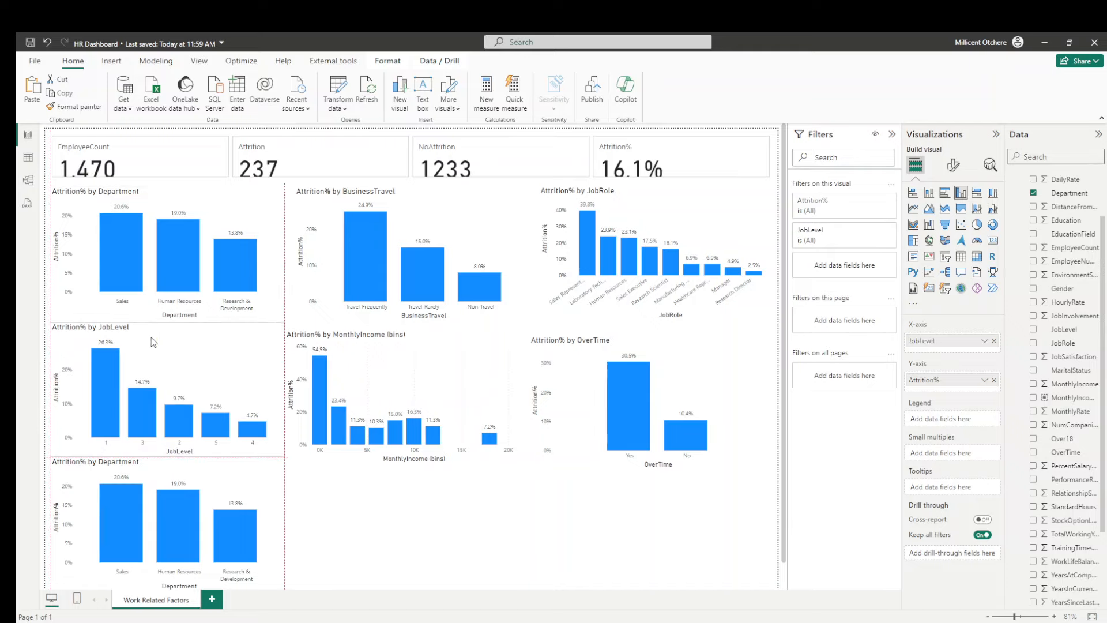
pyautogui.click(178, 208)
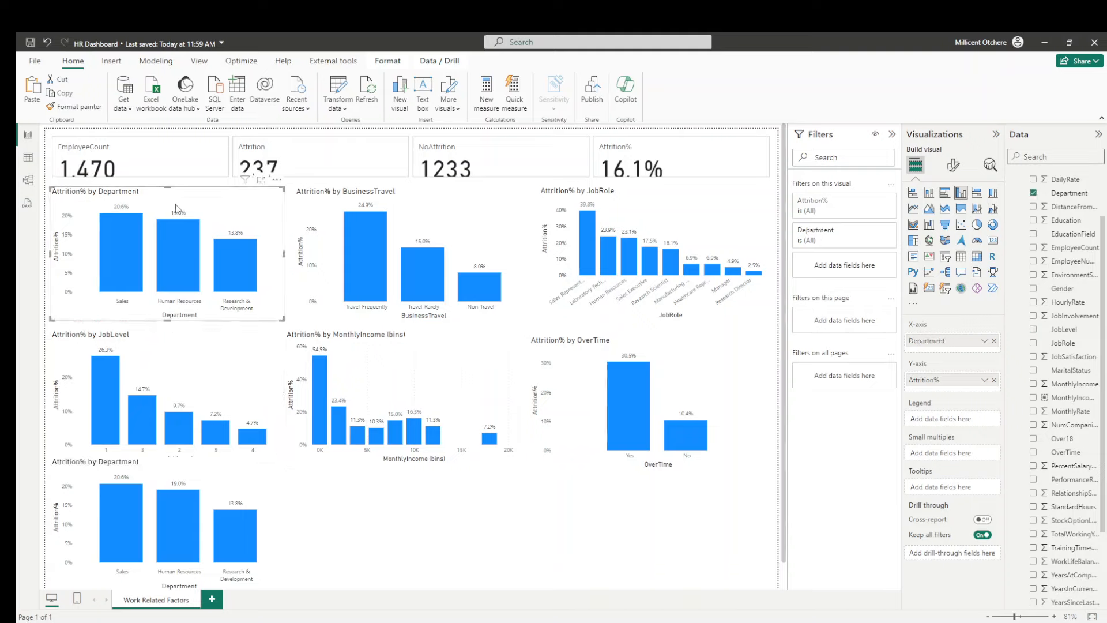
pyautogui.press('Up')
pyautogui.press('Up')
pyautogui.press('Up')
pyautogui.press('Up')
pyautogui.press('Up')
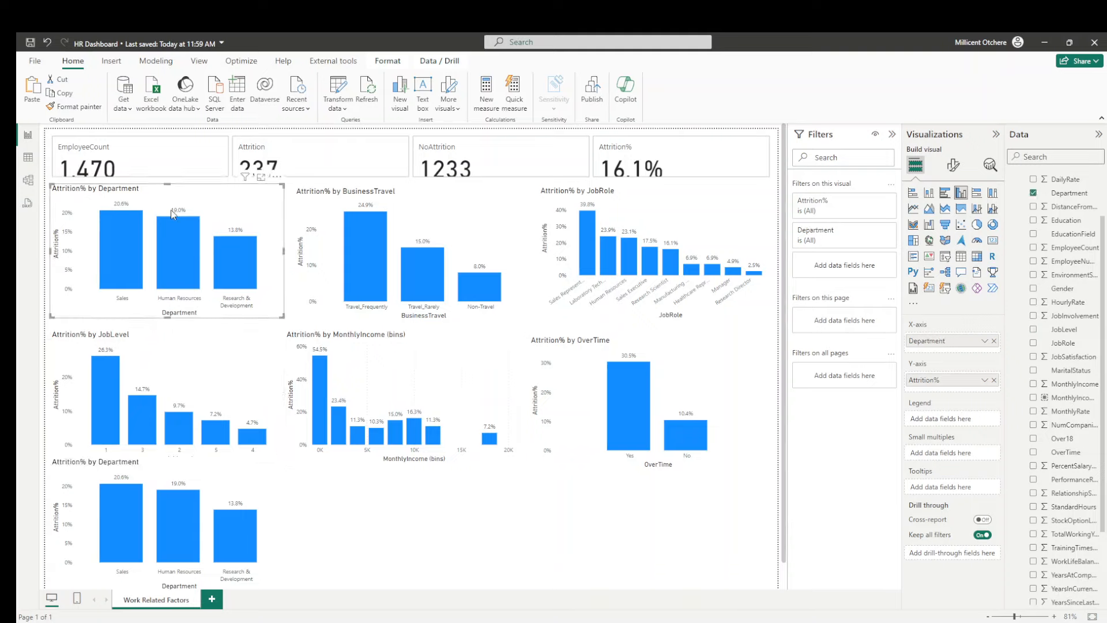
pyautogui.click(145, 353)
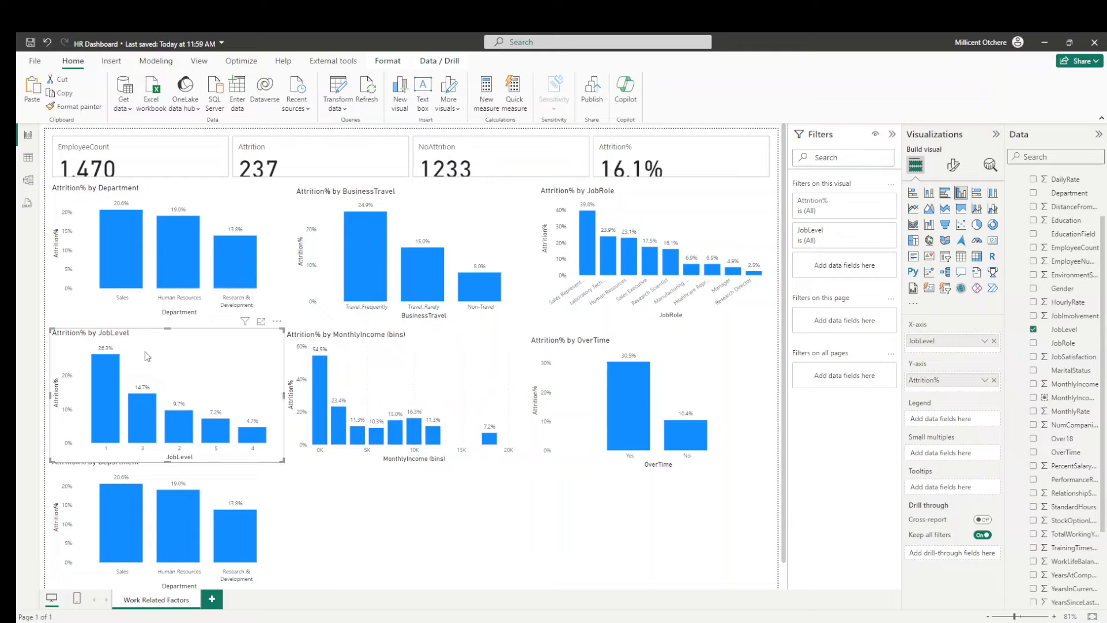
pyautogui.press('Up')
pyautogui.press('Up')
# Step: Nudge the BusinessTravel and MonthlyIncome (bins) charts slightly upward to match their neighbours in the same rows
pyautogui.click(350, 203)
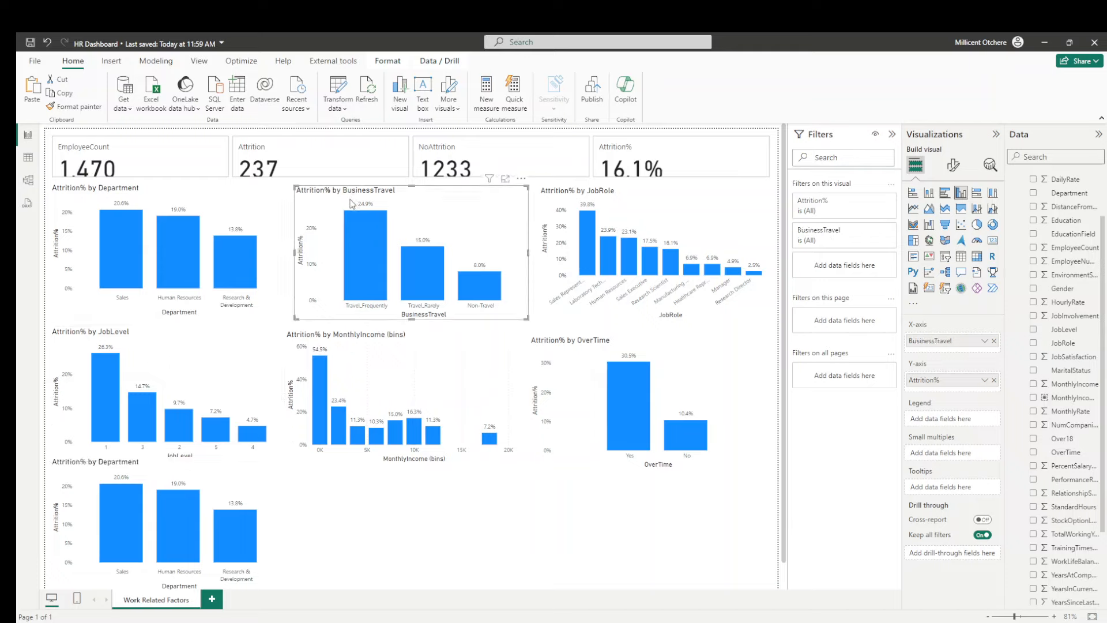
pyautogui.press('Up')
pyautogui.press('Up')
pyautogui.click(381, 348)
pyautogui.press('Up')
pyautogui.press('Up')
pyautogui.press('Up')
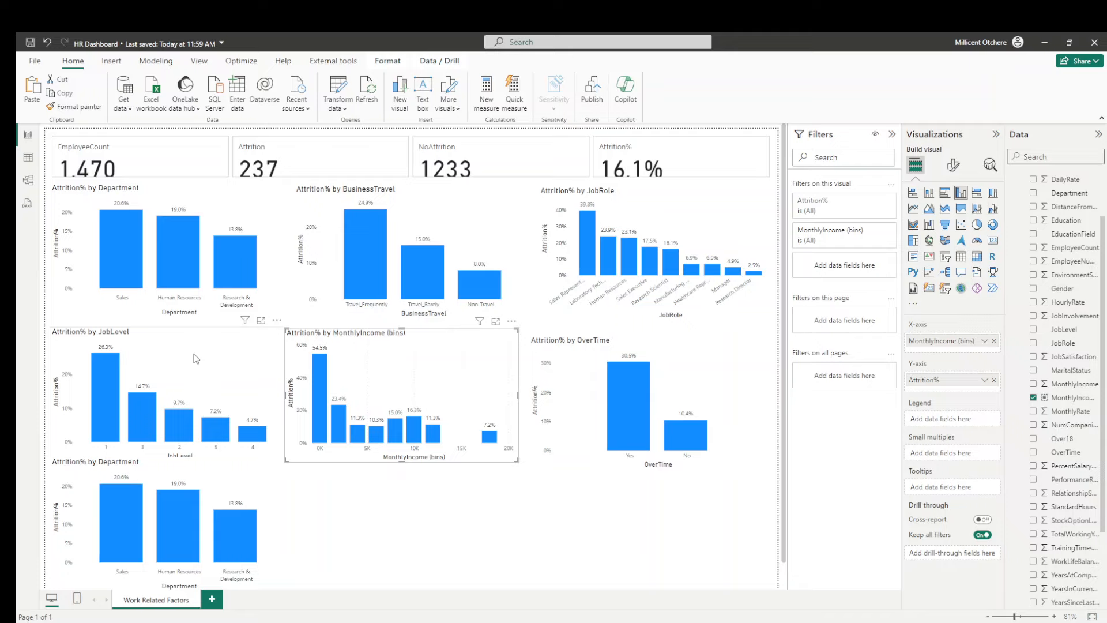
# Step: Set the page view to Fit to page and move the third-row Department chart down, clear of the JobLevel chart
pyautogui.click(217, 479)
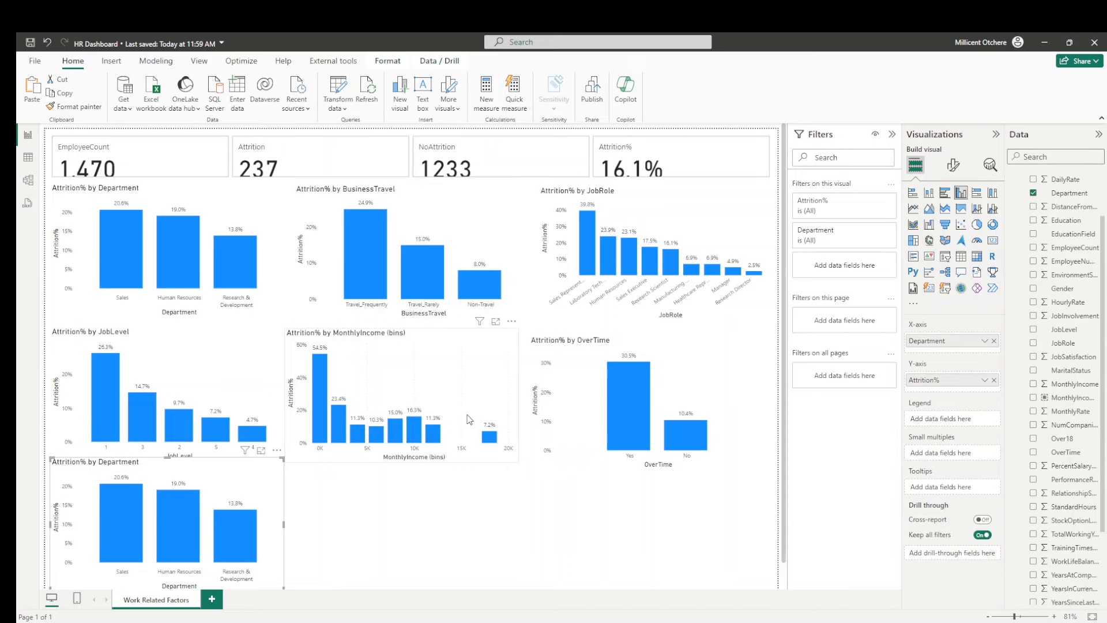
pyautogui.click(199, 61)
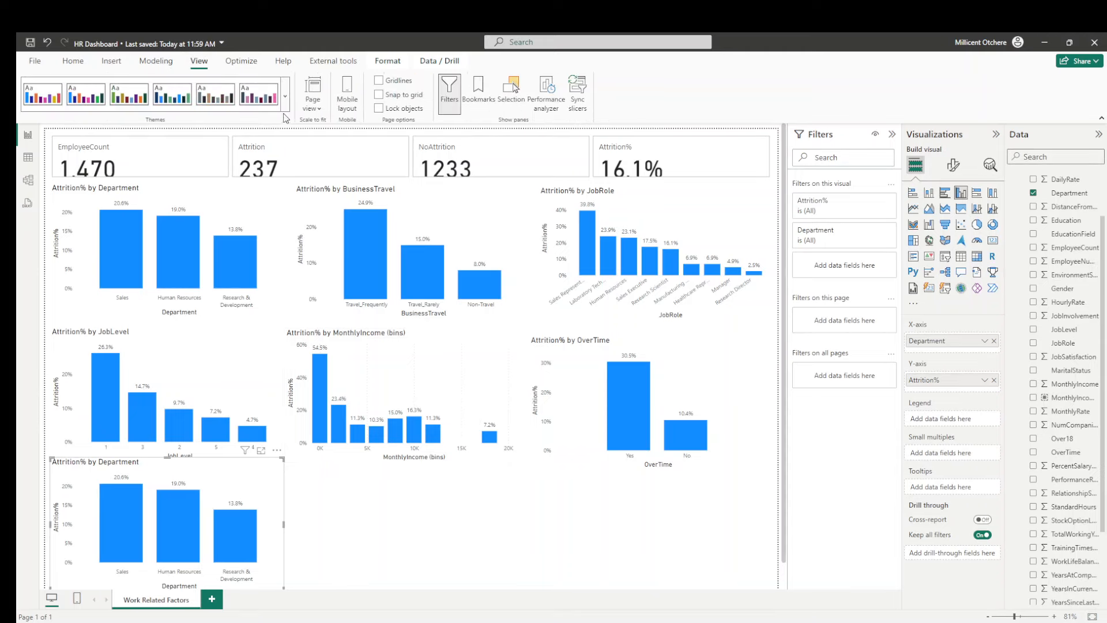
pyautogui.click(313, 110)
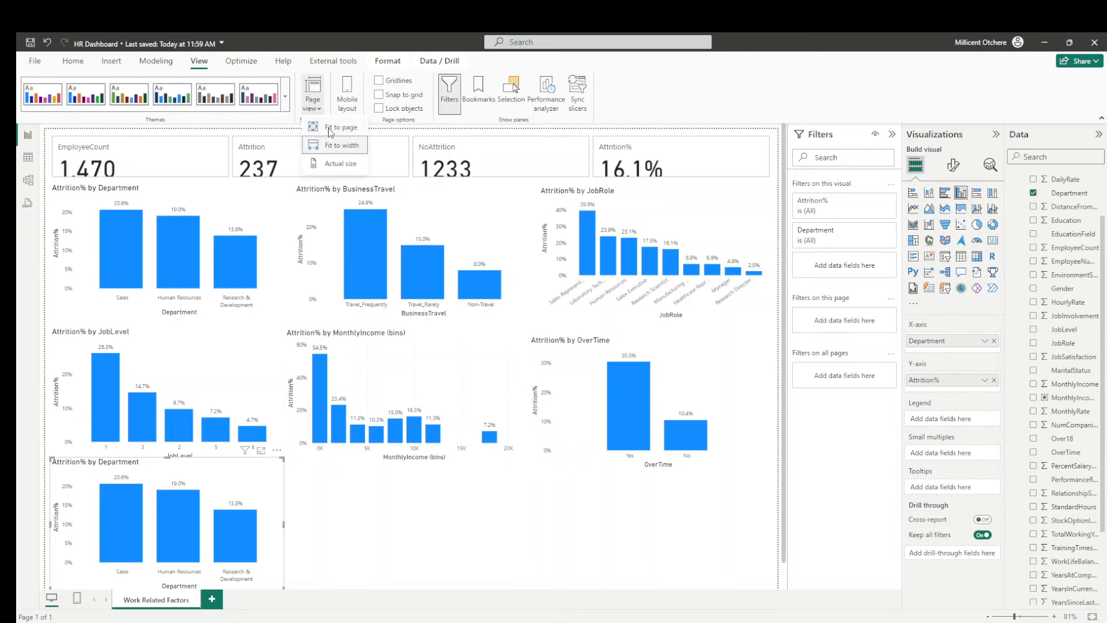
pyautogui.click(330, 127)
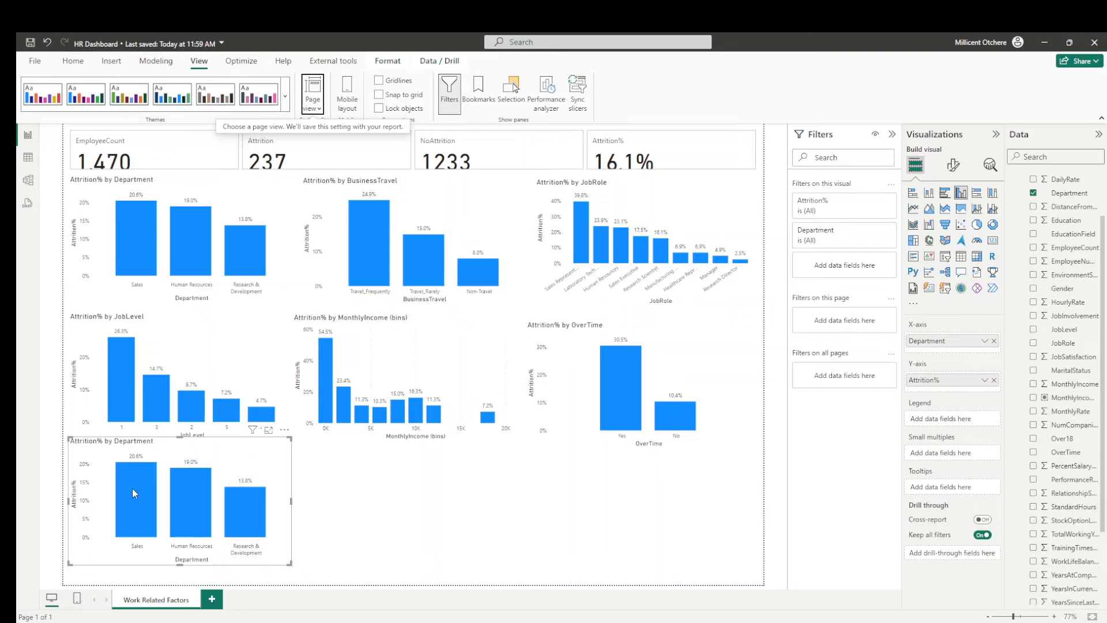
pyautogui.moveTo(139, 456); pyautogui.dragTo(138, 467)
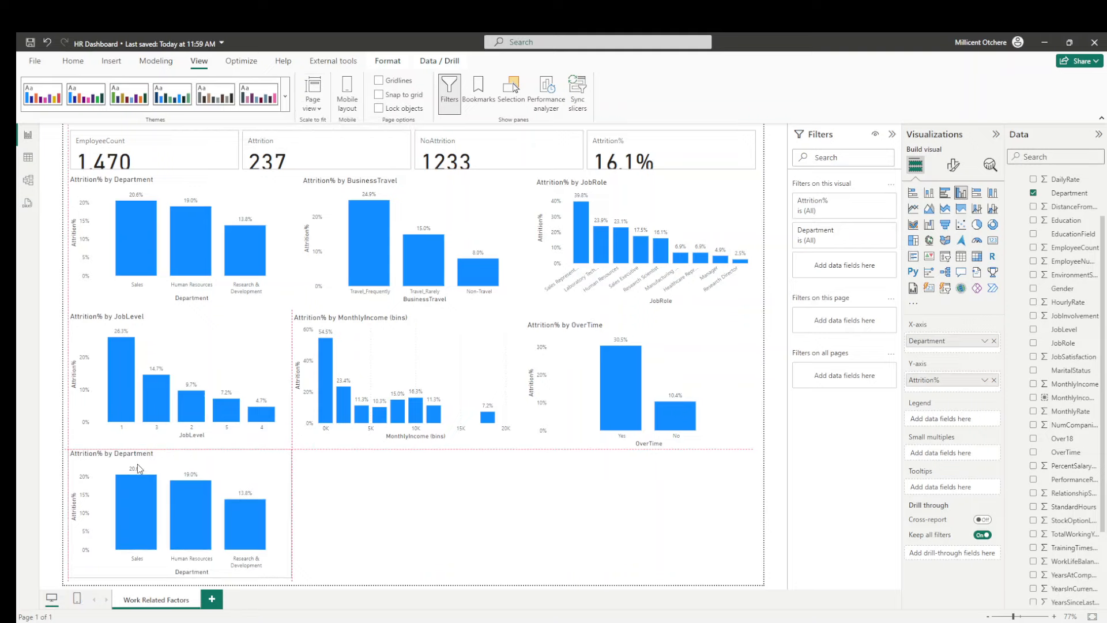
pyautogui.moveTo(139, 468); pyautogui.dragTo(139, 468)
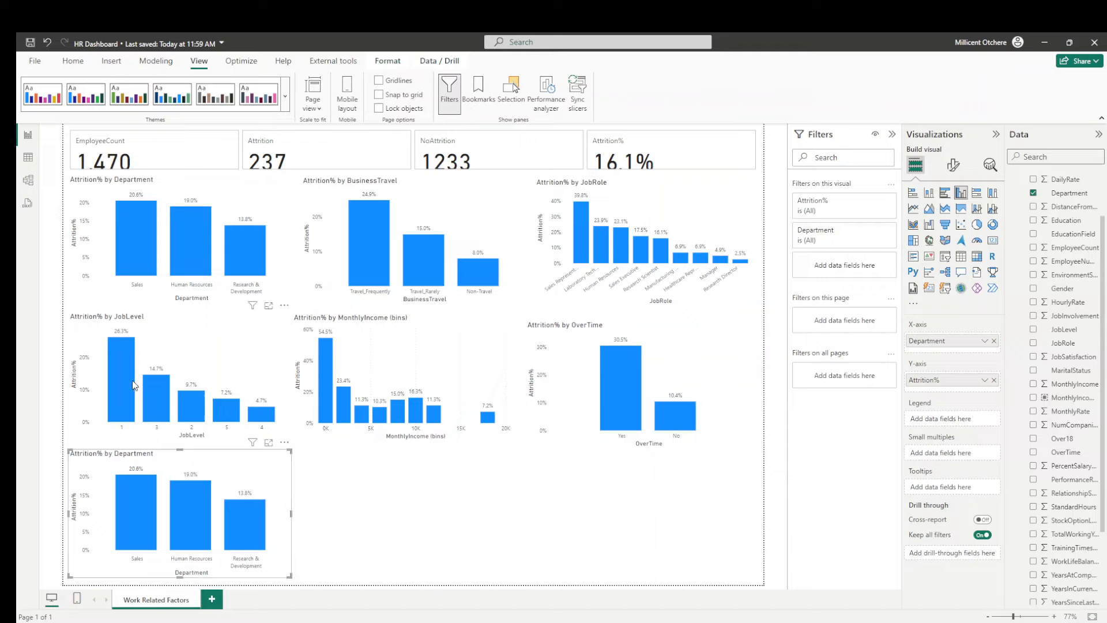
# Step: Move the JobLevel and MonthlyIncome (bins) charts down to align with the top of the OverTime chart
pyautogui.click(157, 345)
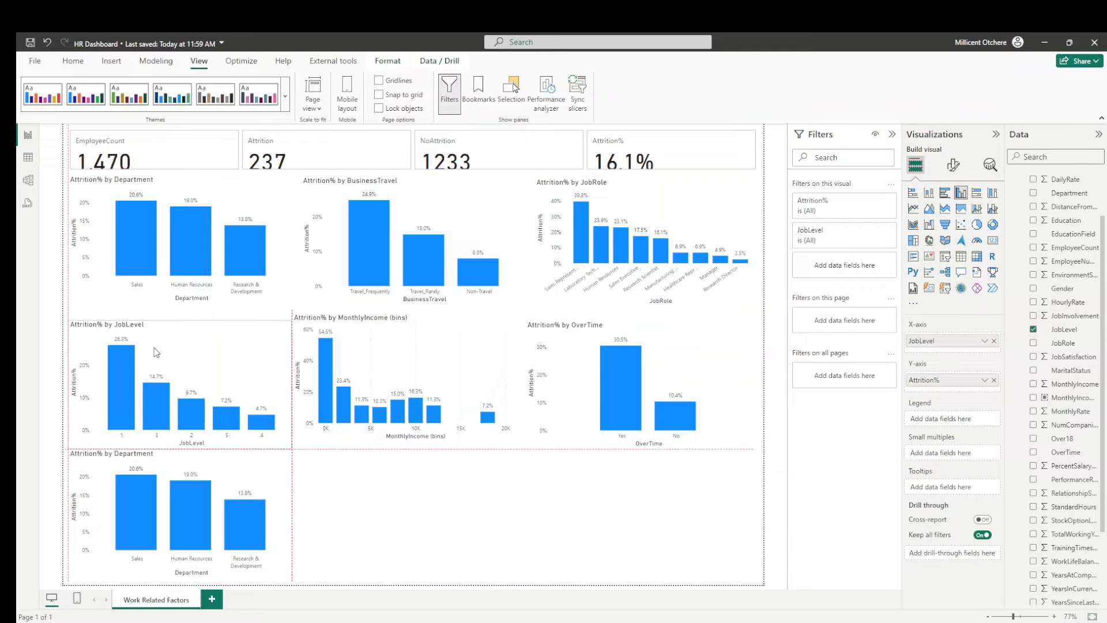
pyautogui.moveTo(381, 324); pyautogui.dragTo(379, 328)
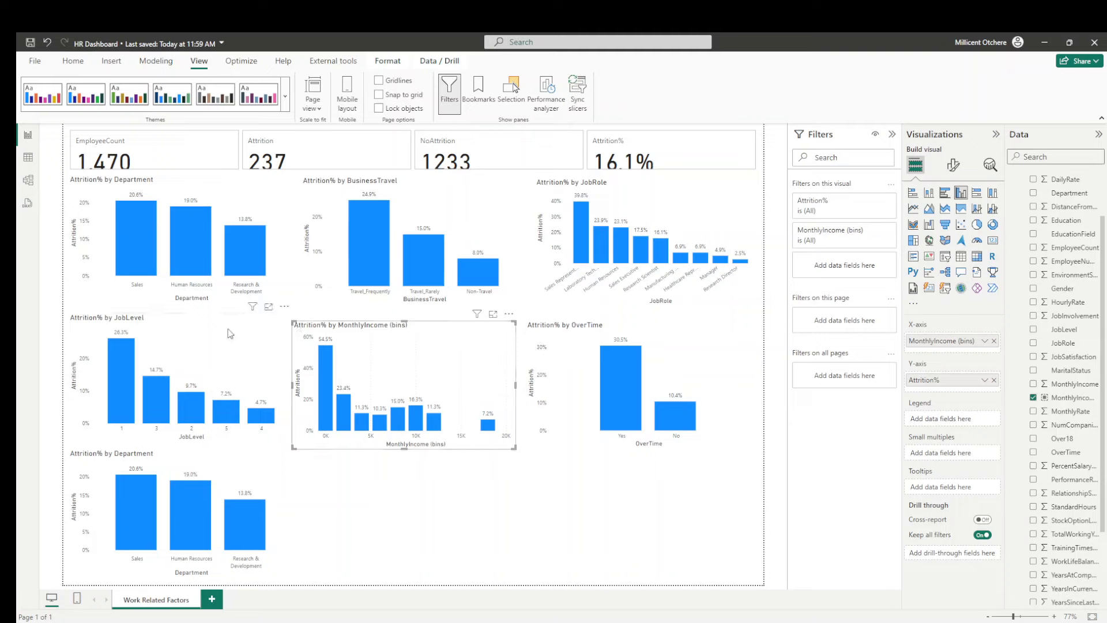
pyautogui.moveTo(229, 334); pyautogui.dragTo(233, 341)
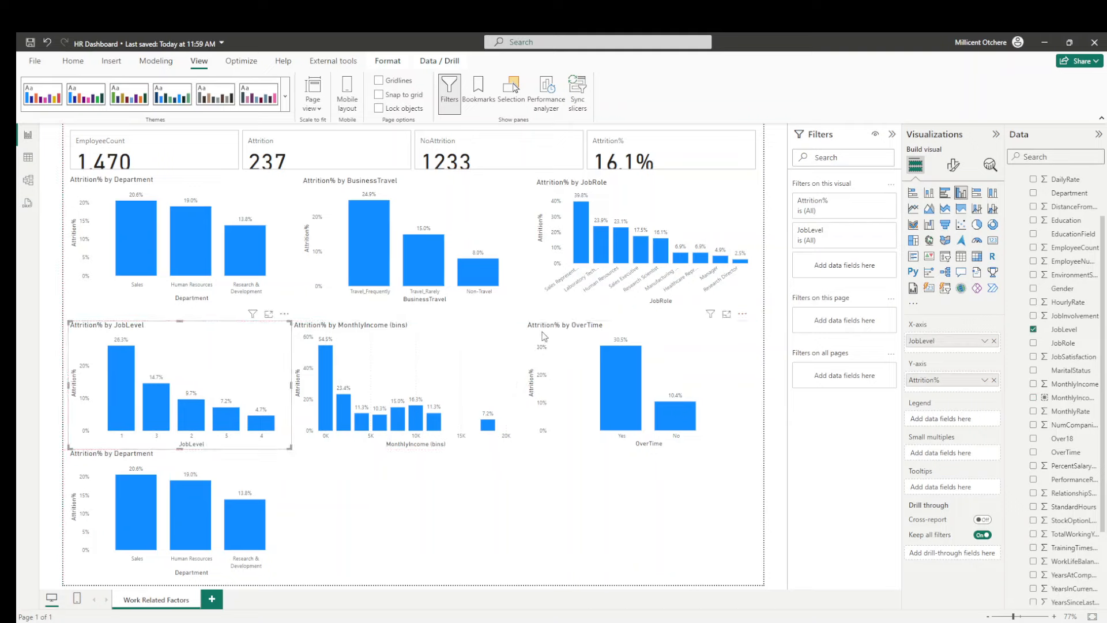
# Step: Shift the OverTime and MonthlyIncome (bins) charts slightly right to line up with the JobRole and BusinessTravel charts above
pyautogui.moveTo(543, 336); pyautogui.dragTo(552, 336)
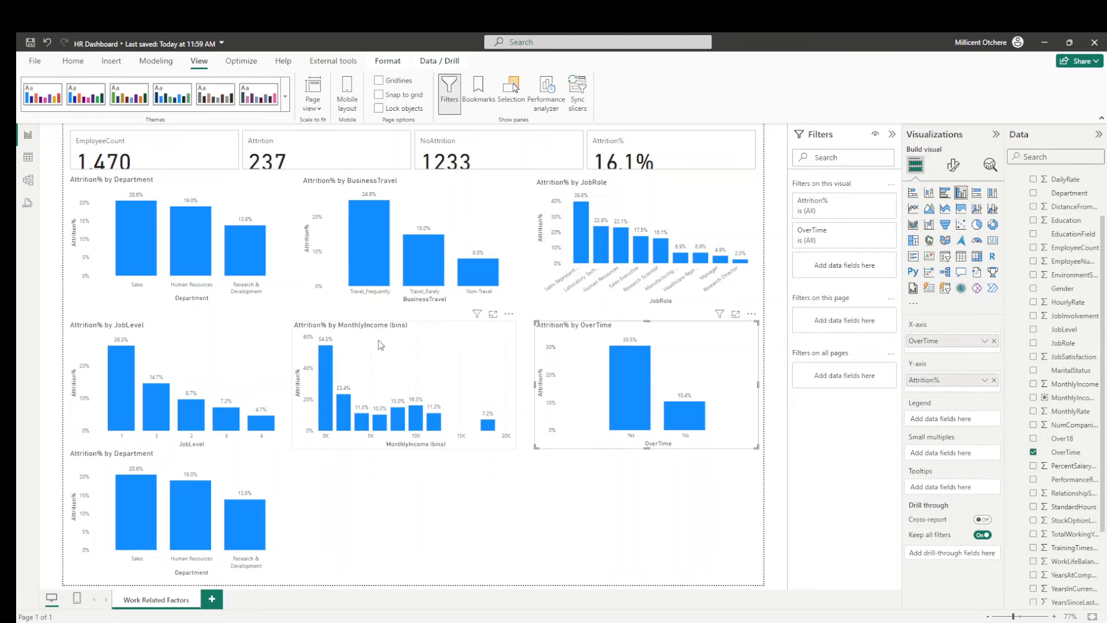
pyautogui.moveTo(380, 345); pyautogui.dragTo(390, 346)
pyautogui.click(558, 335)
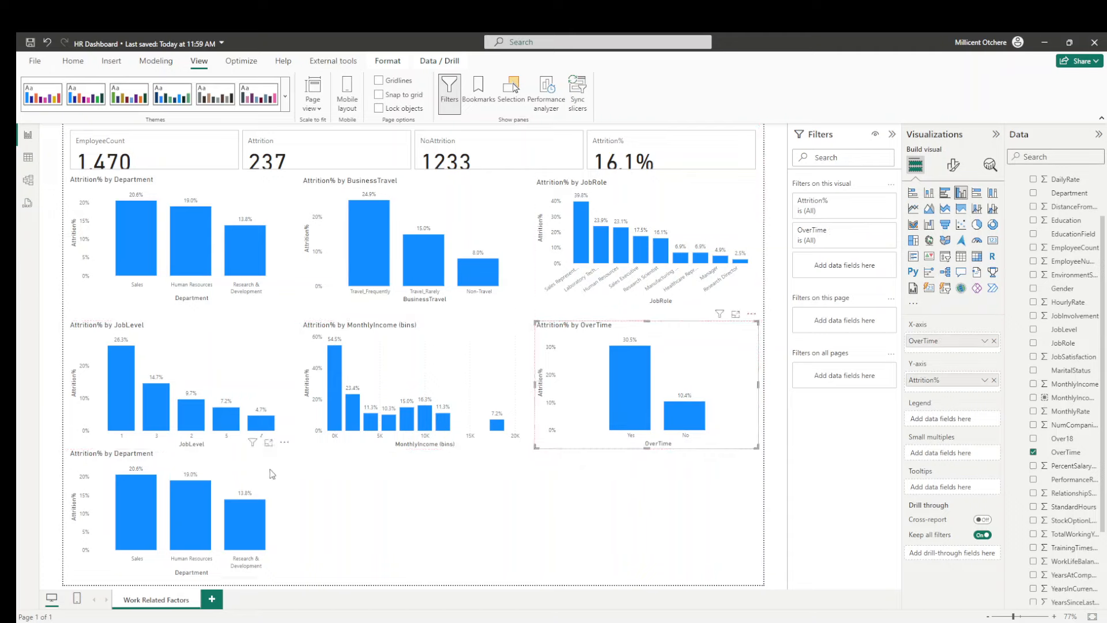
# Step: Align the third-row Department chart slightly lower beneath the JobLevel chart and replace its X-axis field with PerformanceRating
pyautogui.moveTo(272, 474); pyautogui.dragTo(270, 474)
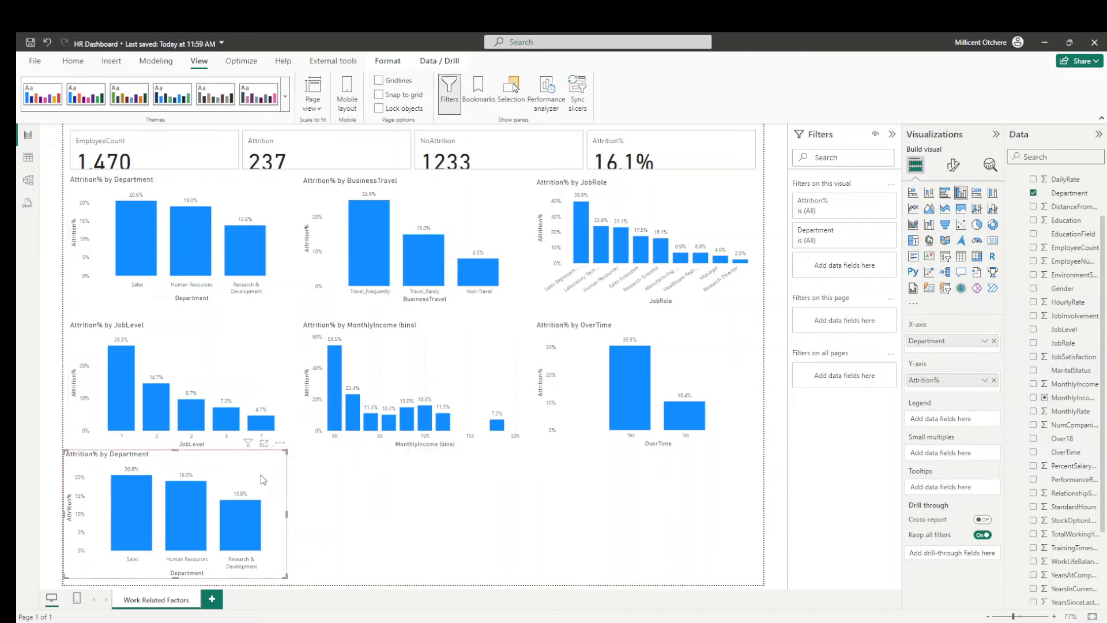
pyautogui.moveTo(242, 476); pyautogui.dragTo(249, 476)
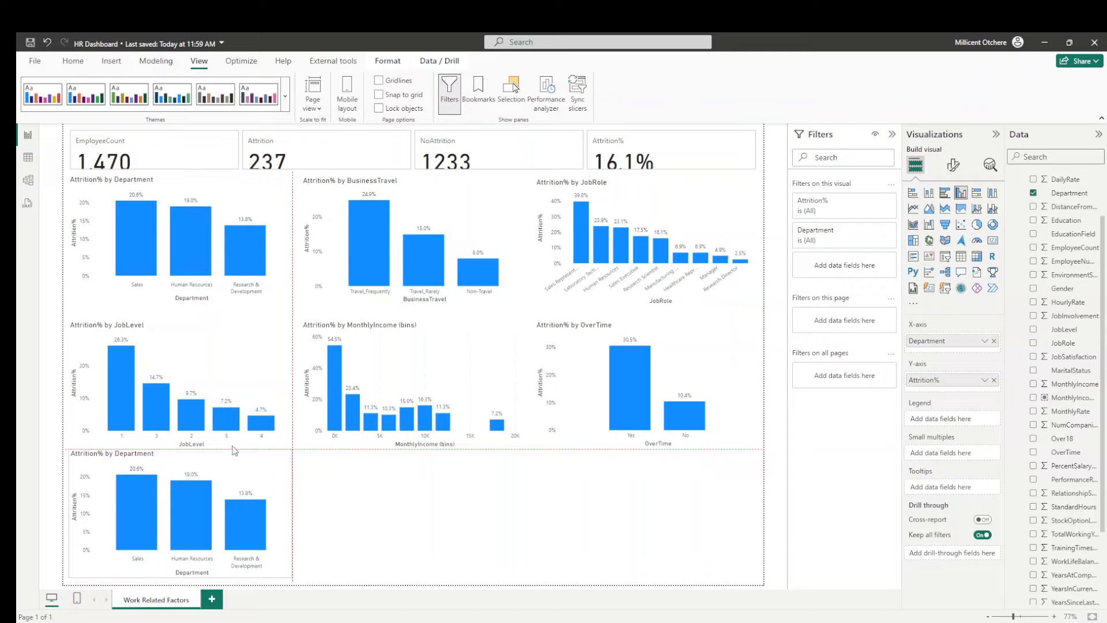
pyautogui.moveTo(226, 349); pyautogui.dragTo(225, 354)
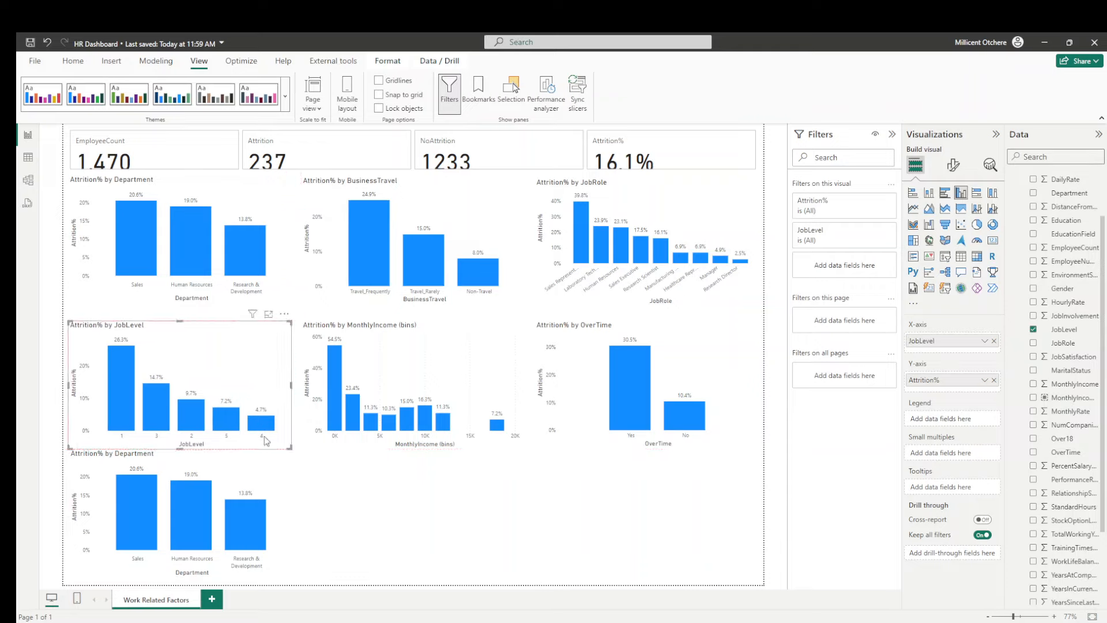
pyautogui.moveTo(252, 474); pyautogui.dragTo(252, 481)
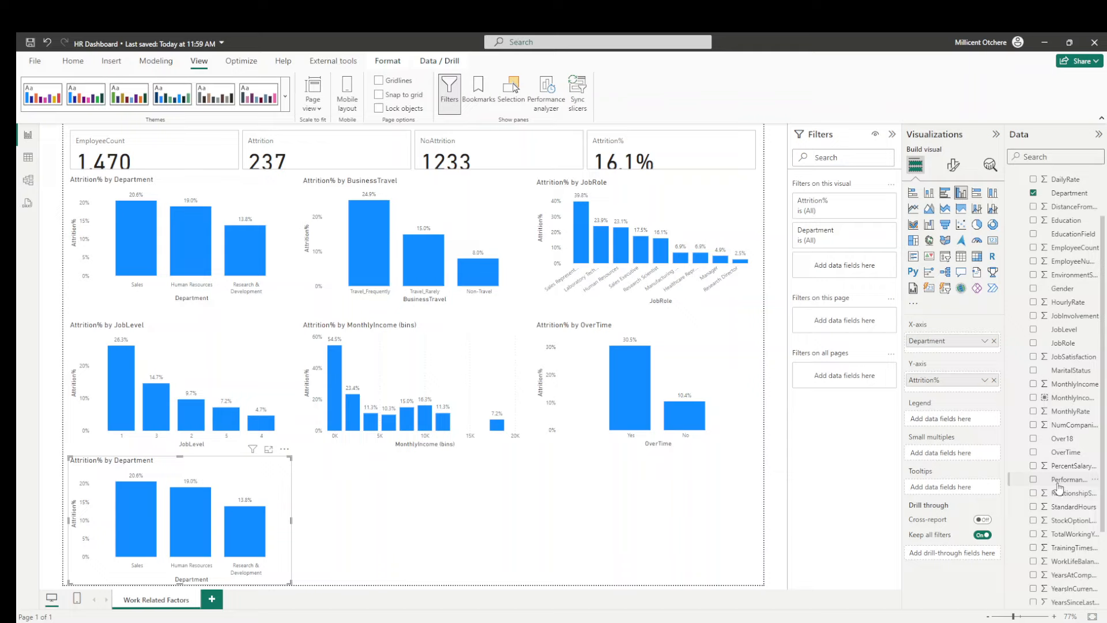
pyautogui.click(994, 341)
pyautogui.moveTo(1046, 487); pyautogui.dragTo(957, 343)
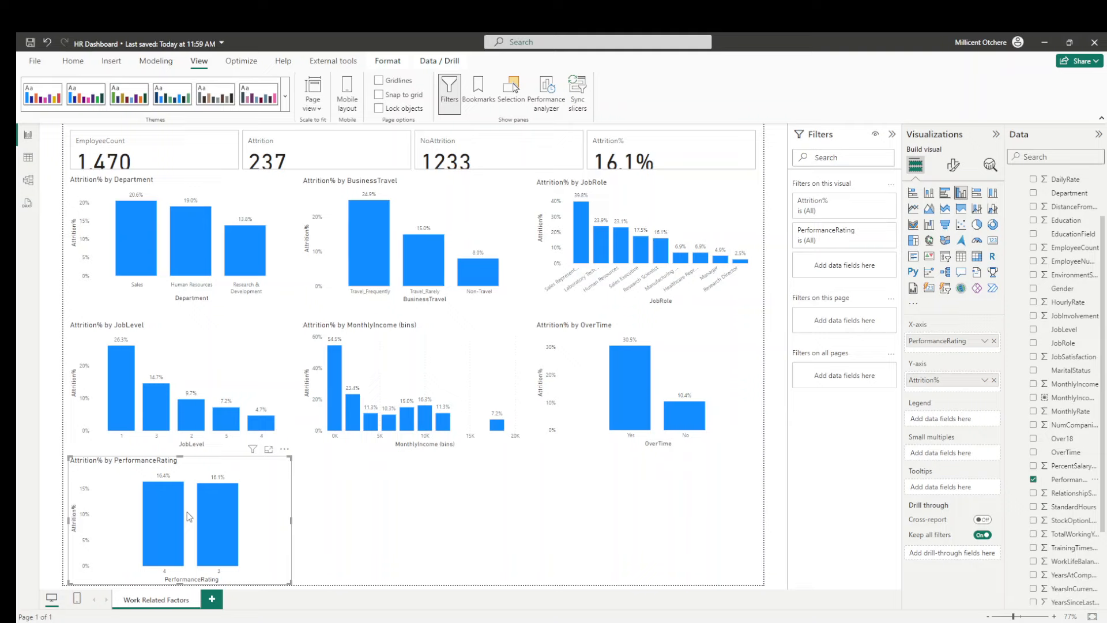
# Step: Place a pasted copy of the Department chart beneath the MonthlyIncome (bins) chart and replace its X-axis field with YearsSinceLastPromotion
pyautogui.click(241, 194)
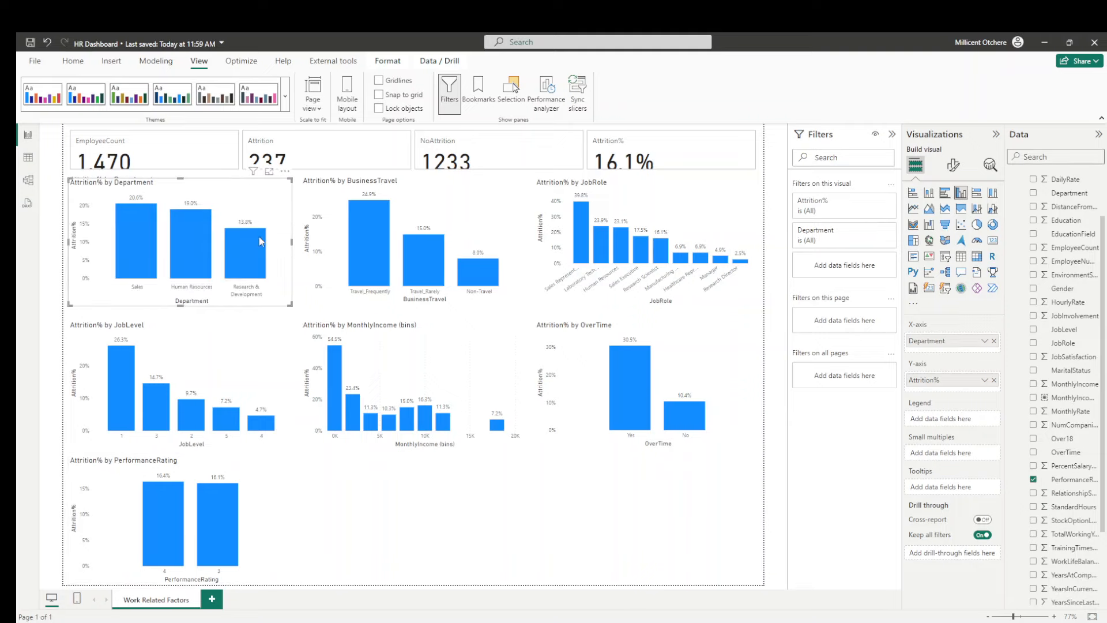
pyautogui.moveTo(241, 194); pyautogui.dragTo(462, 469)
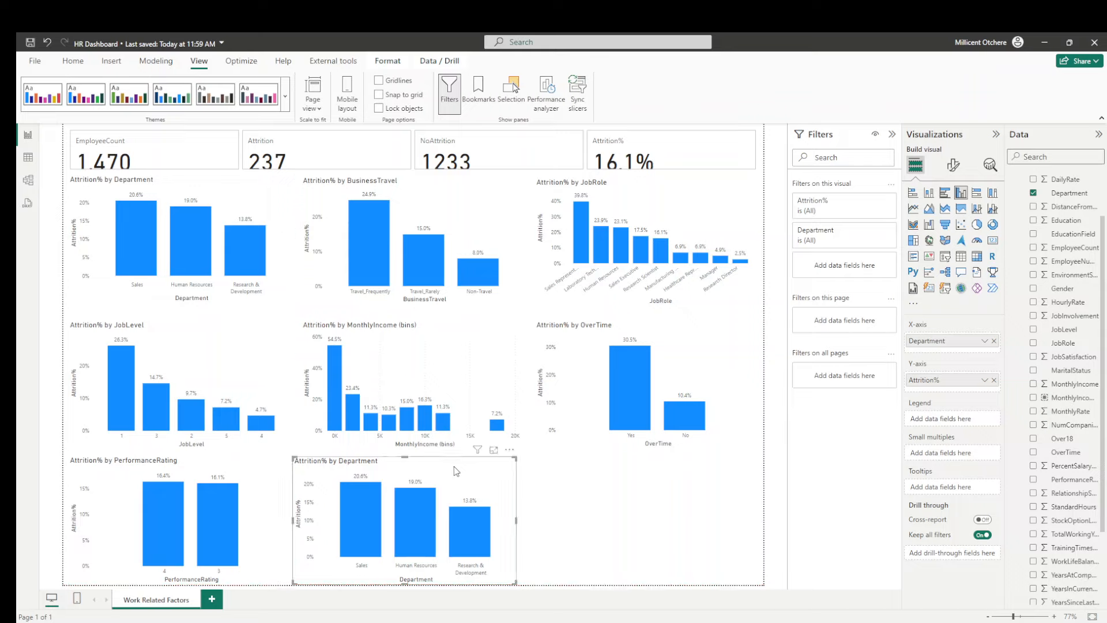
pyautogui.scroll(-1, 1075, 415)
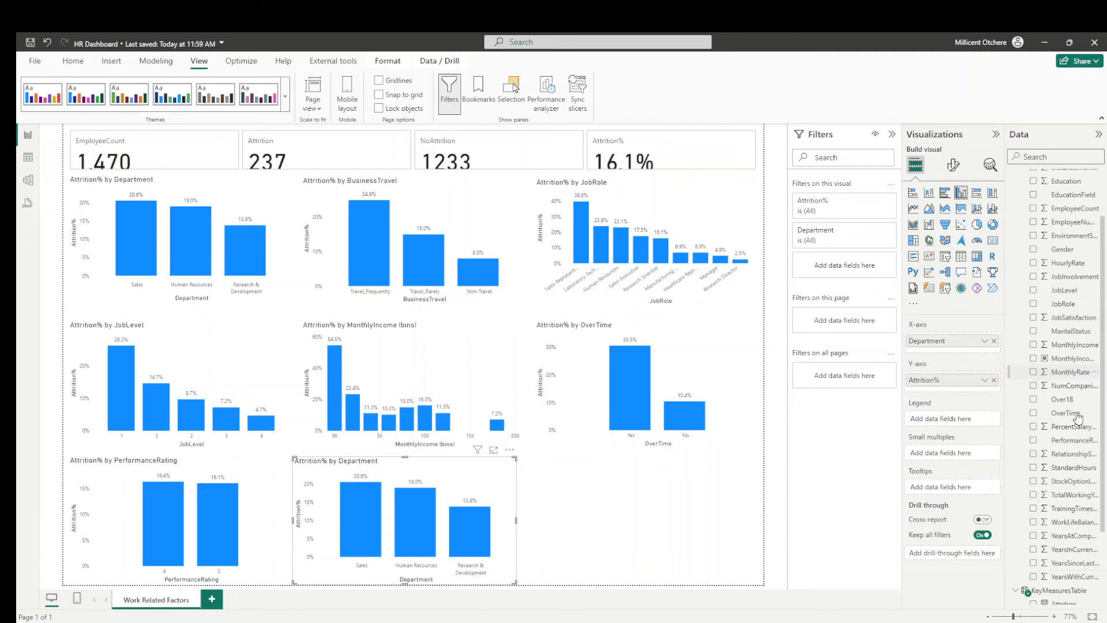
pyautogui.scroll(-2, 1075, 415)
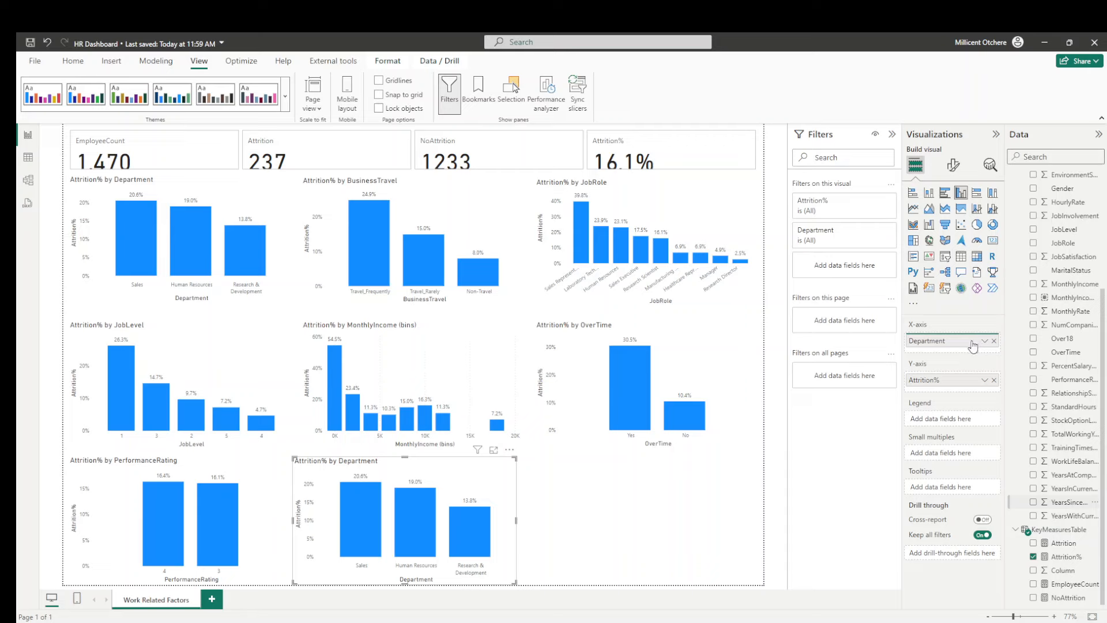
pyautogui.moveTo(973, 345); pyautogui.dragTo(974, 346)
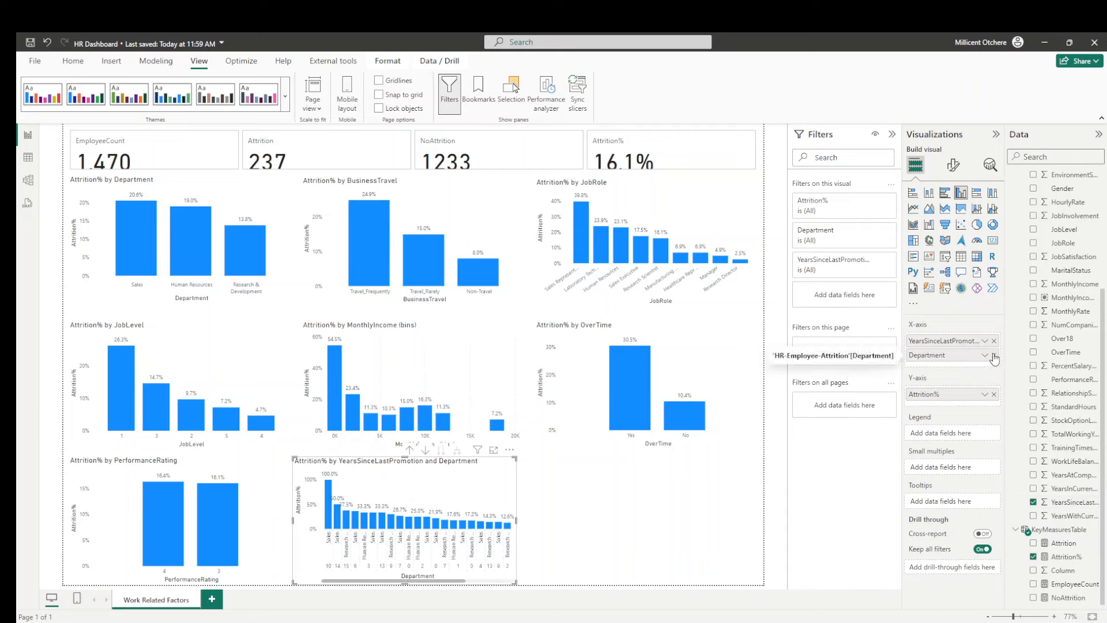
pyautogui.click(994, 356)
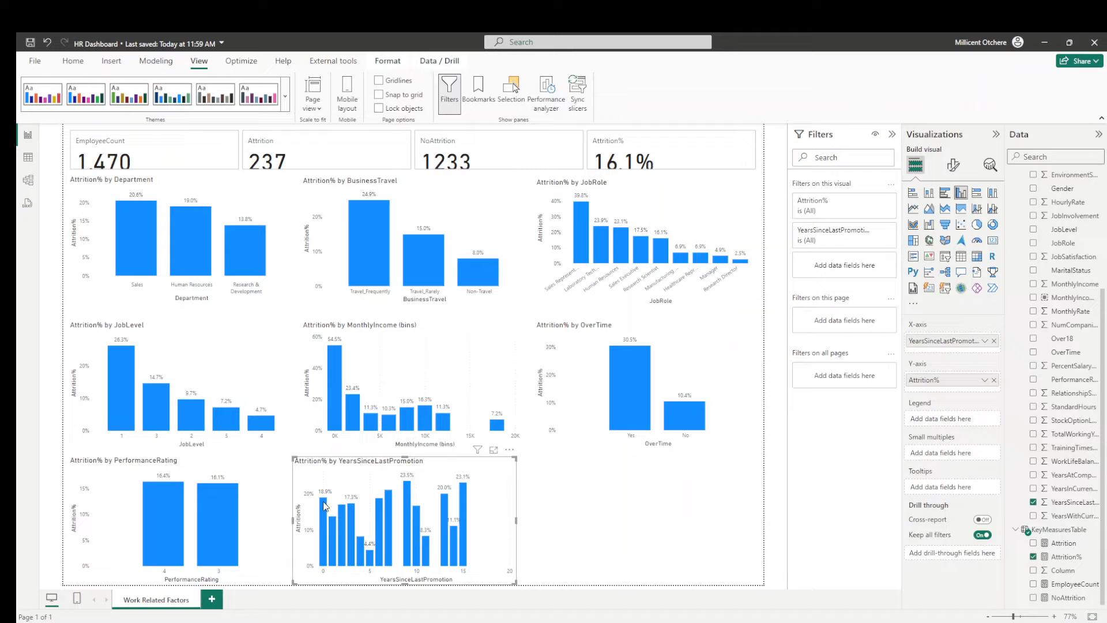
pyautogui.moveTo(321, 502)
# Step: Paste another Department chart, place it beneath the OverTime chart, and replace its X-axis field with JobSatisfaction
pyautogui.hotkey('ctrl', 'v')
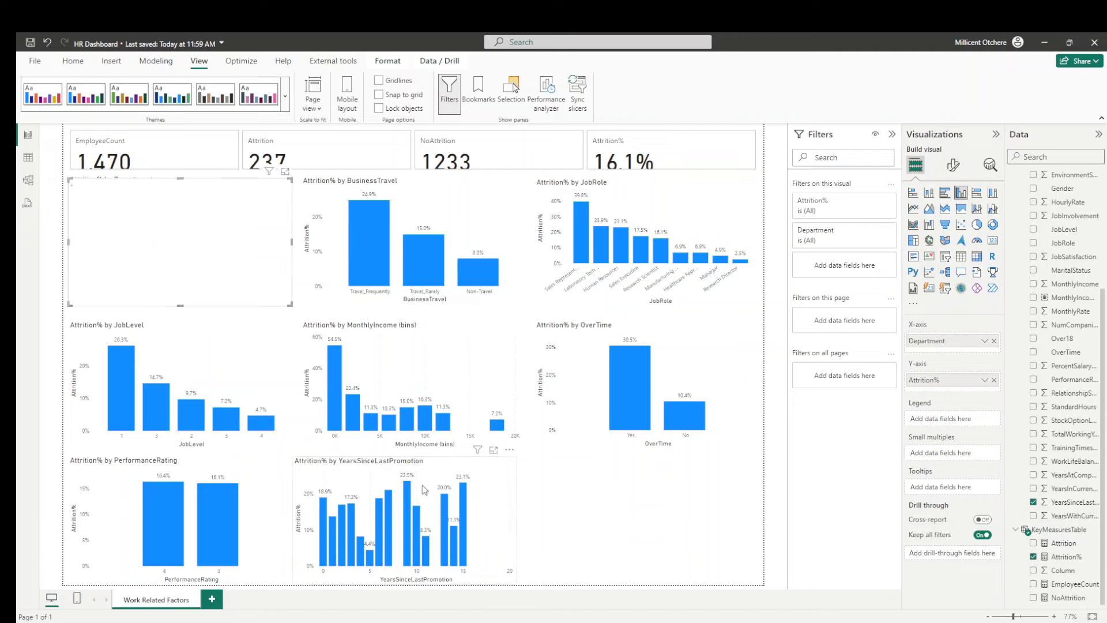
pyautogui.moveTo(221, 197); pyautogui.dragTo(686, 479)
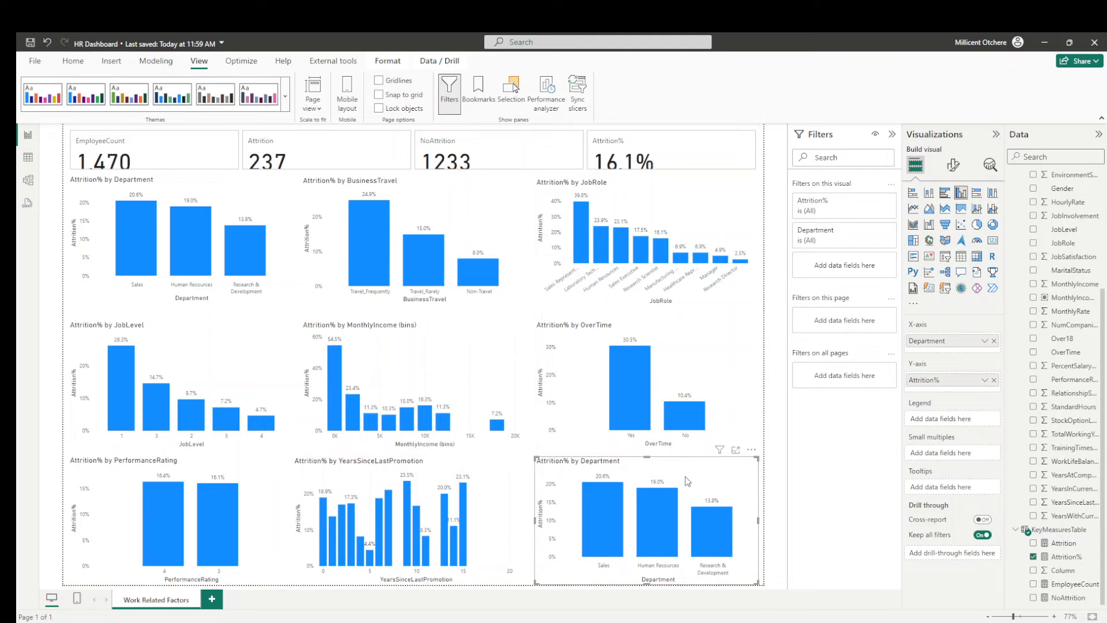
pyautogui.click(994, 341)
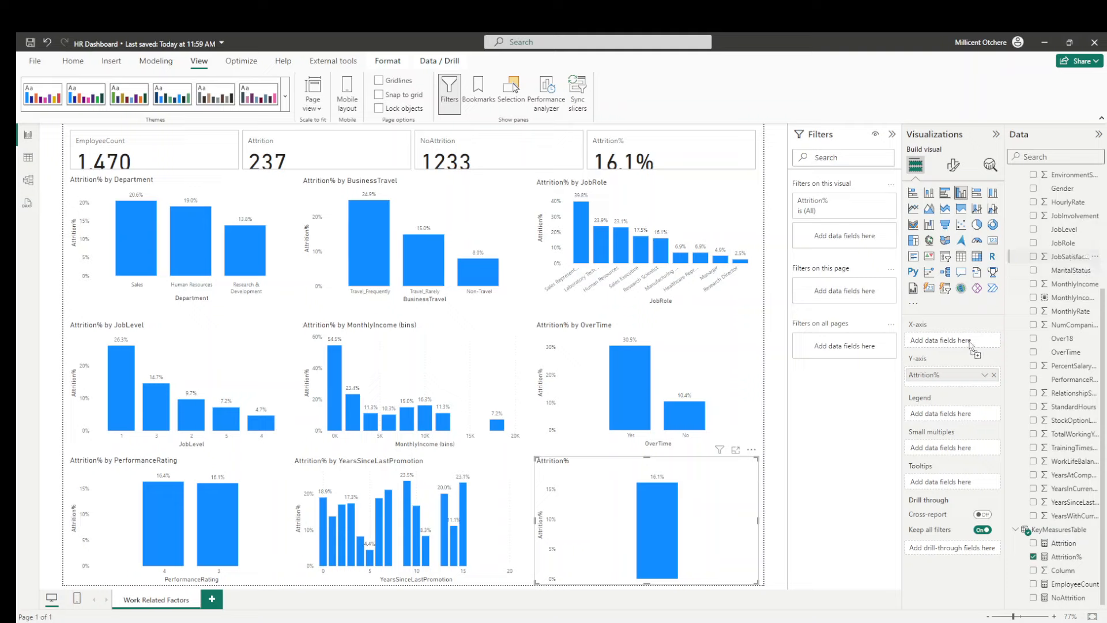
pyautogui.moveTo(971, 345); pyautogui.dragTo(970, 345)
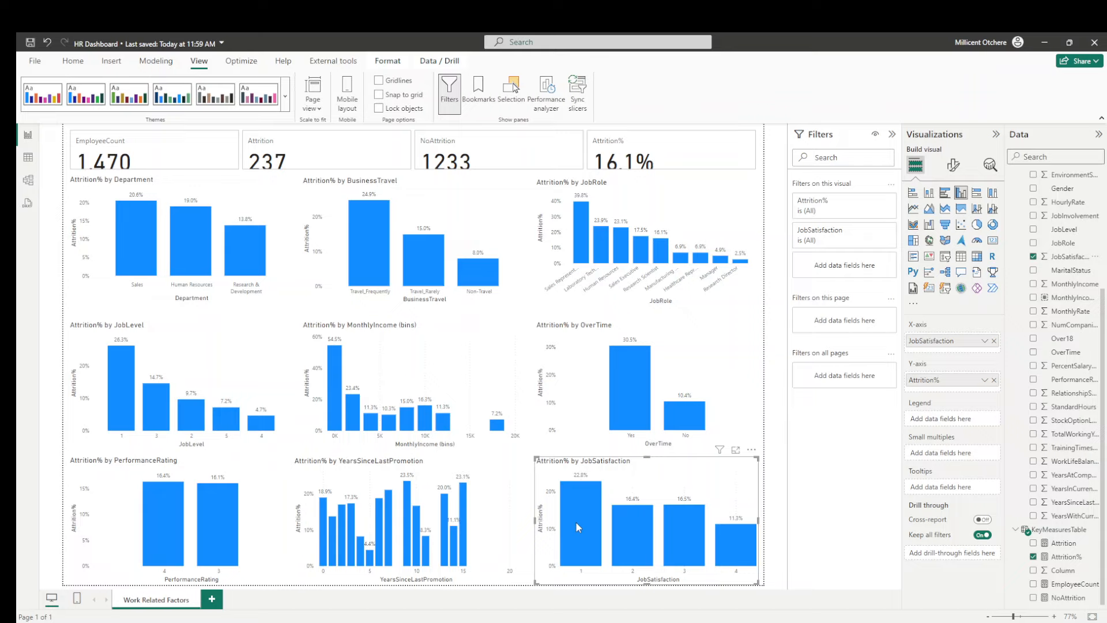
# Step: Save the HR Dashboard report
pyautogui.moveTo(575, 516)
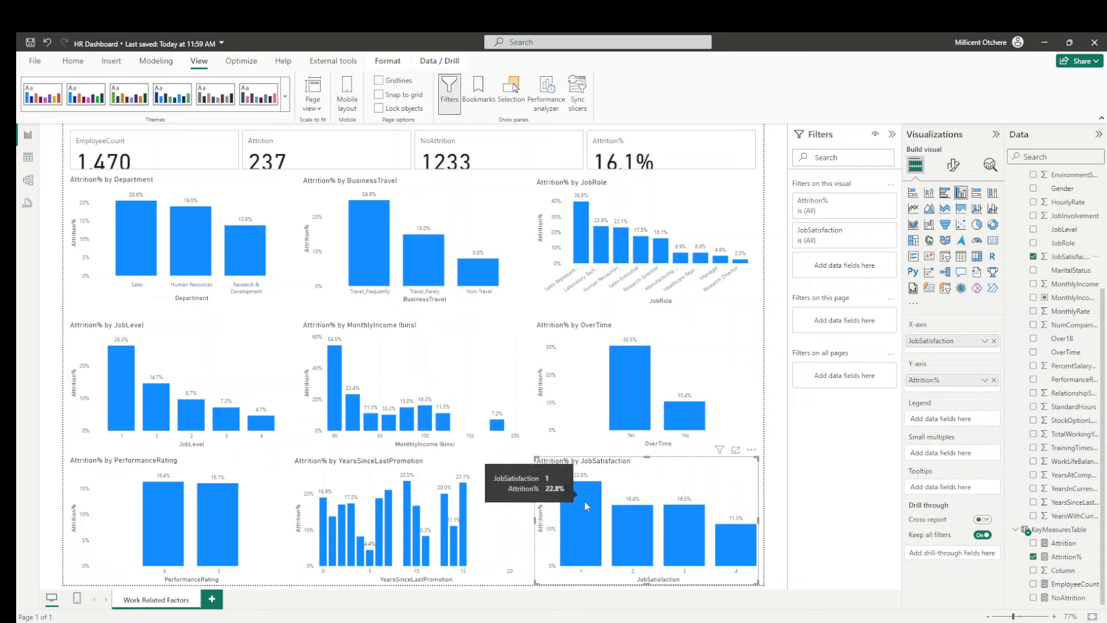
pyautogui.moveTo(742, 545)
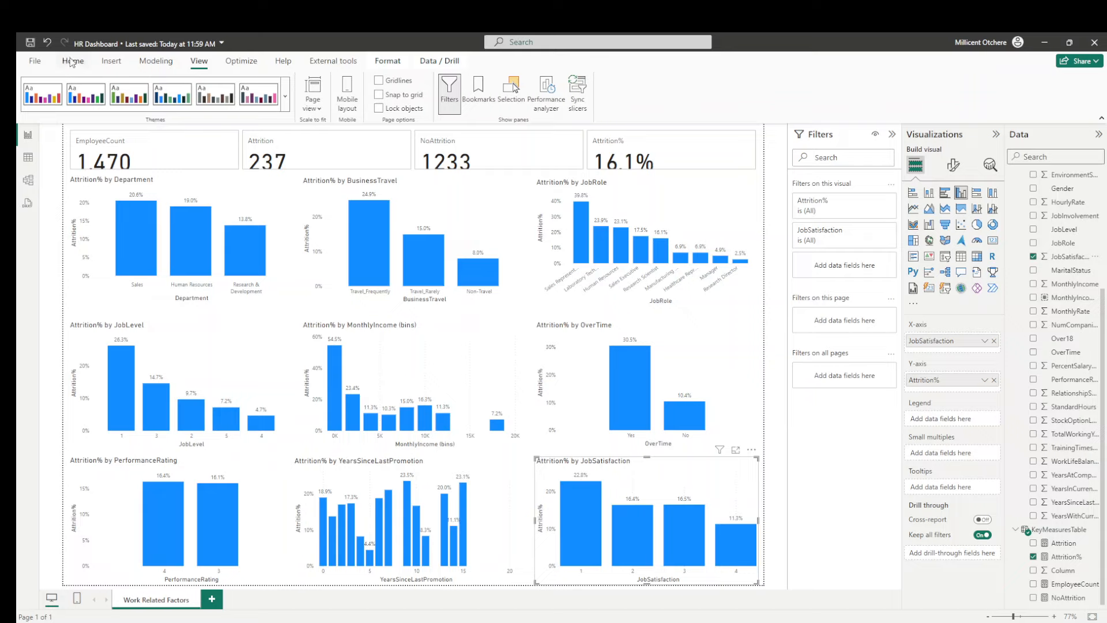
pyautogui.hotkey('ctrl', 's')
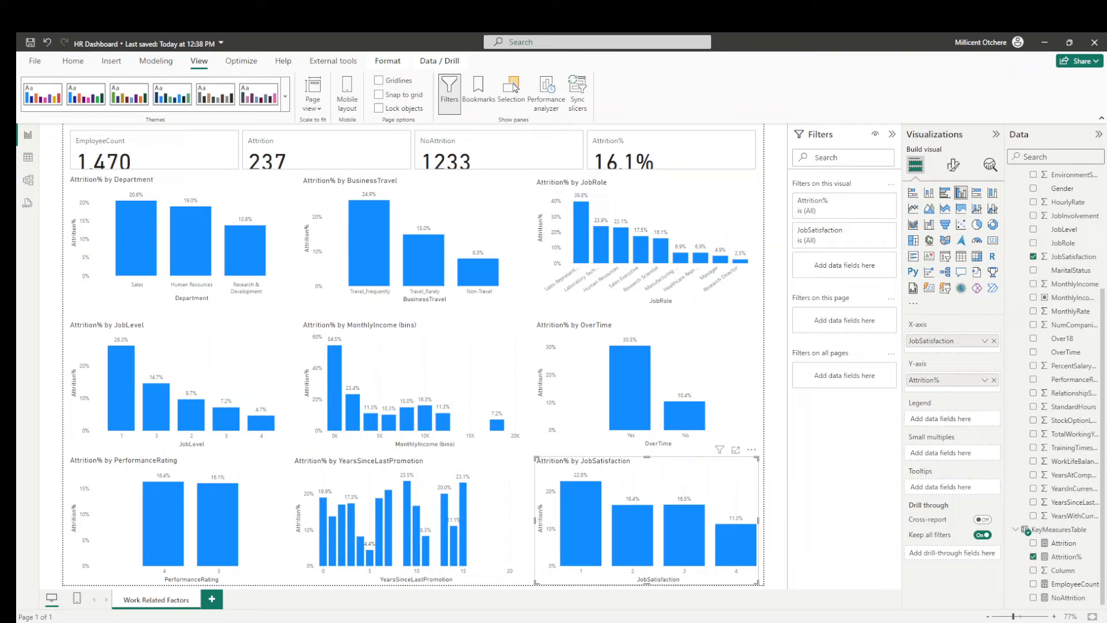
# Step: Set the callout value font size of the NoAttrition card to 27
pyautogui.click(343, 142)
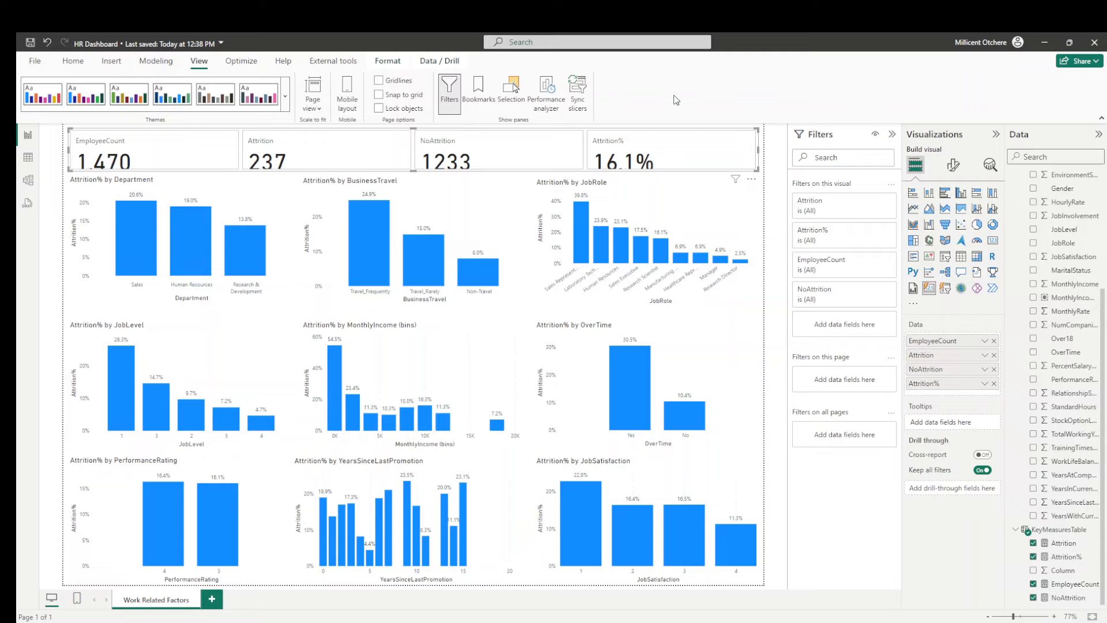
pyautogui.click(955, 168)
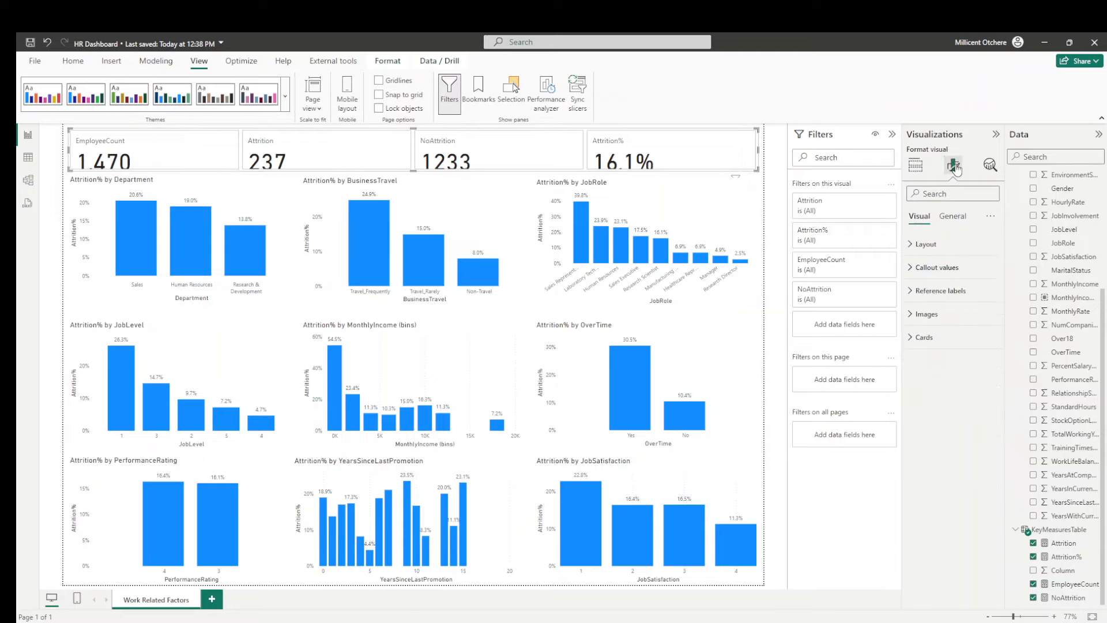
pyautogui.click(953, 216)
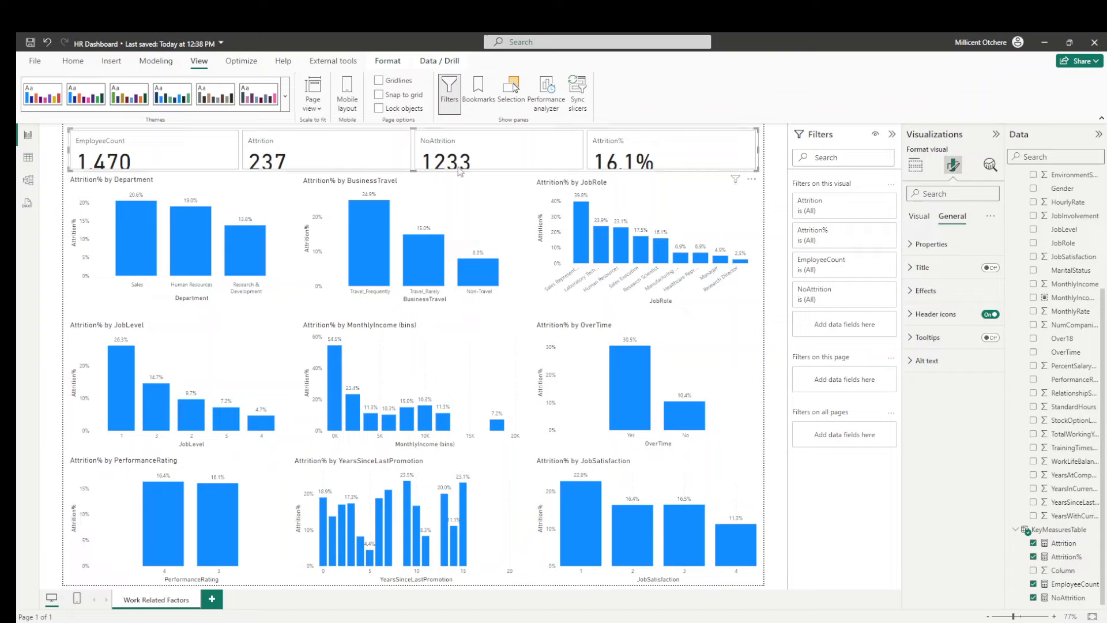
pyautogui.click(915, 219)
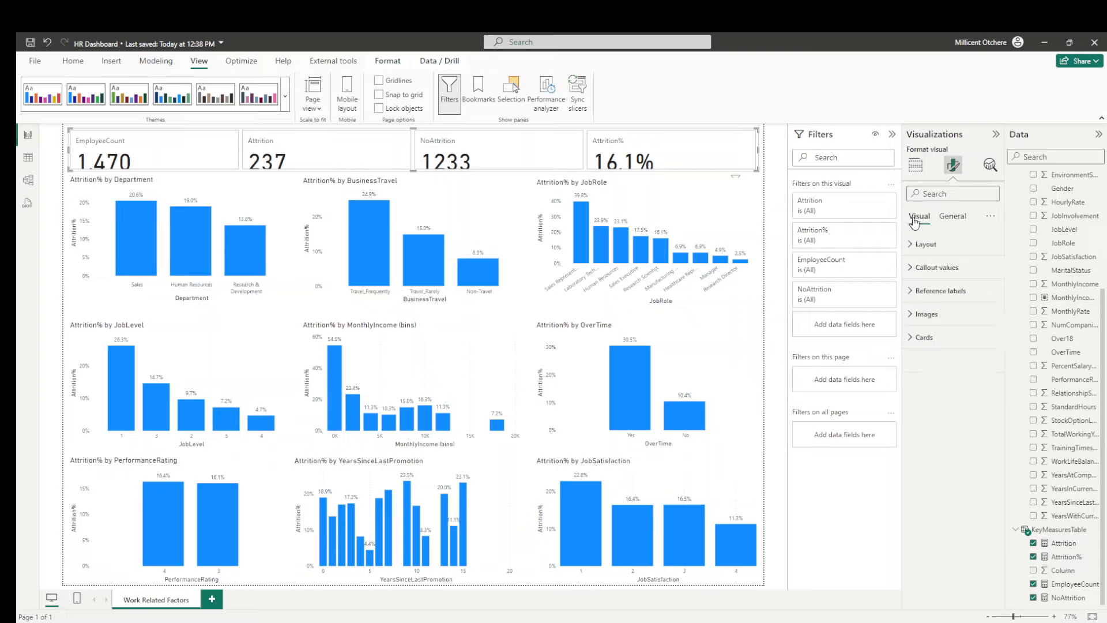
pyautogui.click(924, 337)
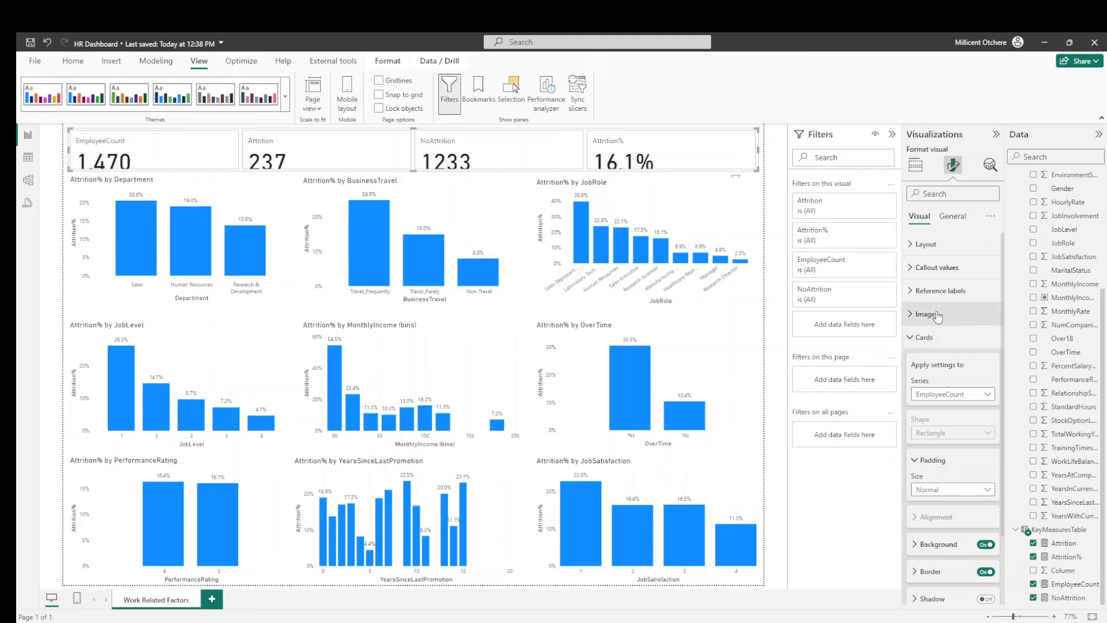
pyautogui.click(932, 268)
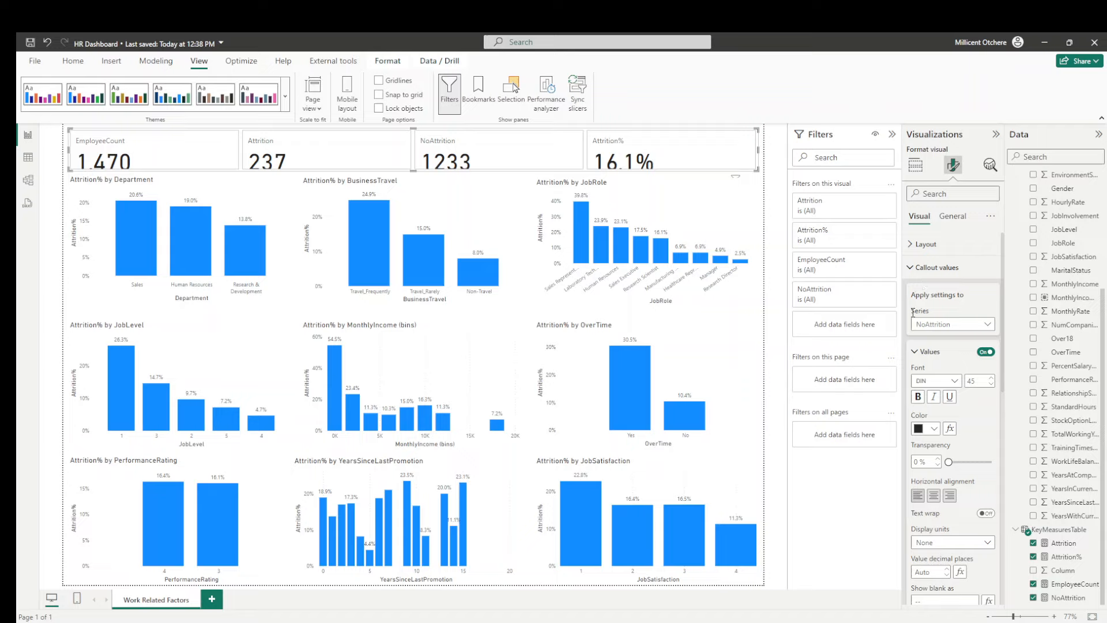
pyautogui.doubleClick(971, 380)
pyautogui.write('27')
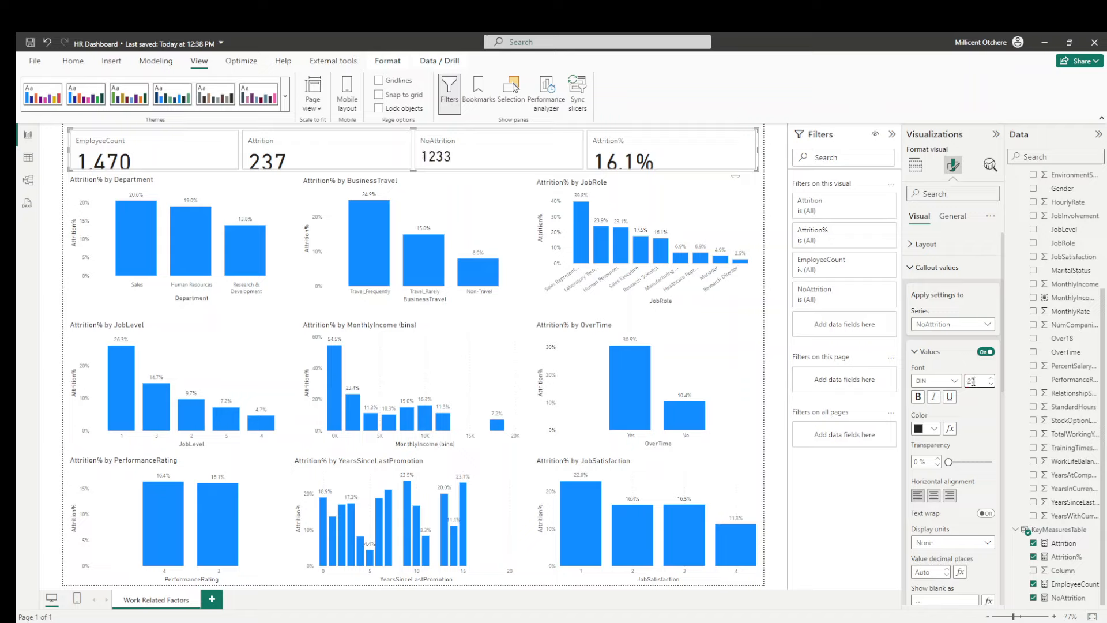
# Step: Apply a callout value font size of 27 to all key-measure cards and center their values horizontally
pyautogui.click(952, 325)
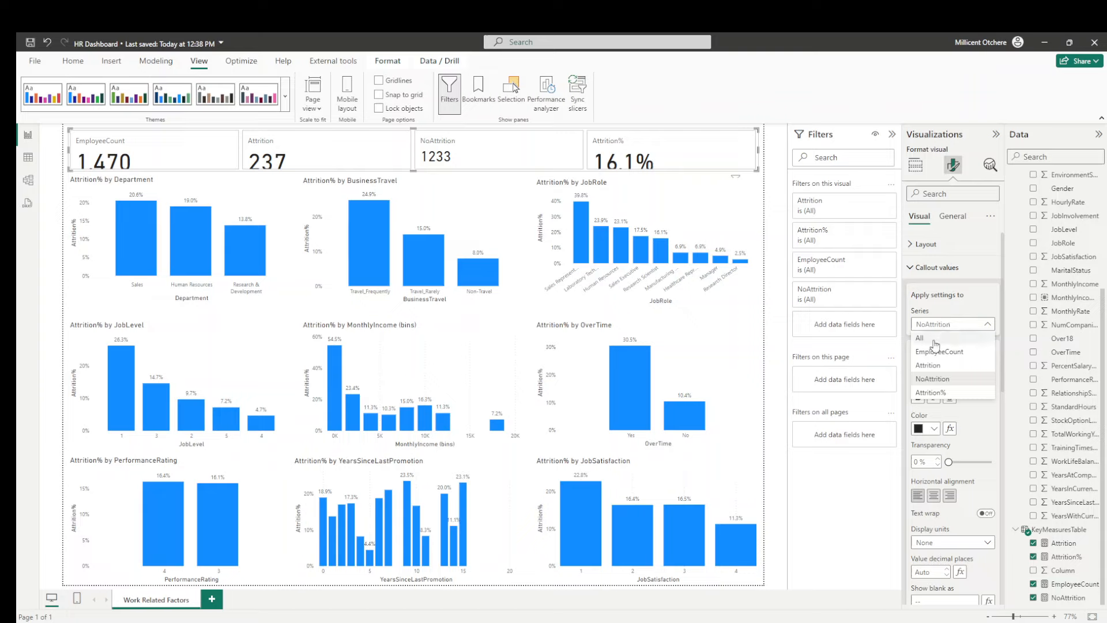
pyautogui.click(934, 340)
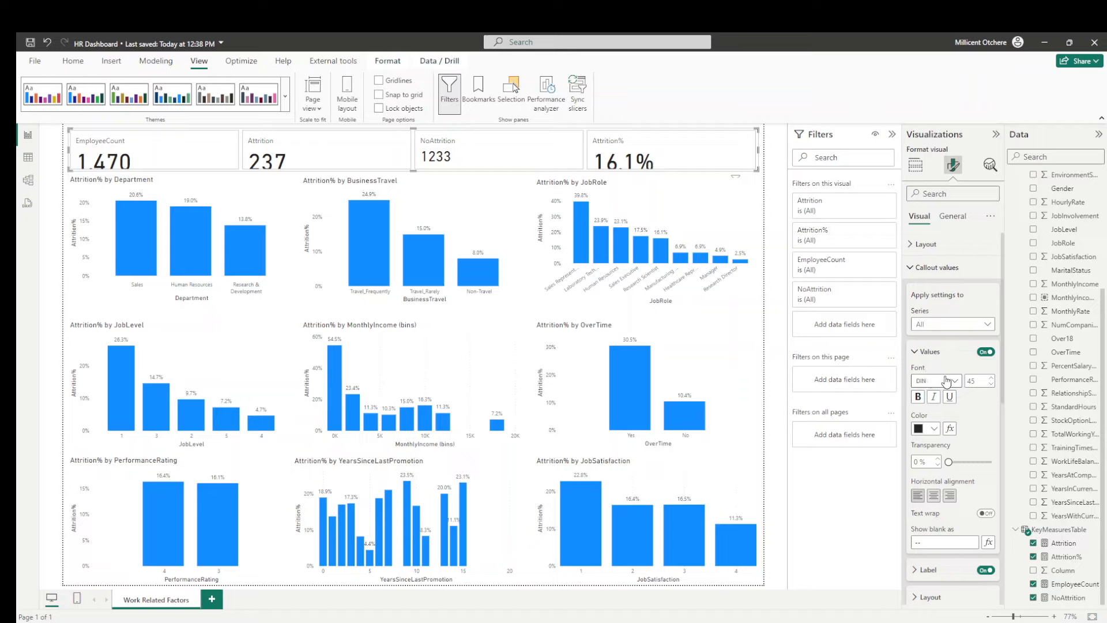
pyautogui.doubleClick(972, 380)
pyautogui.write('27')
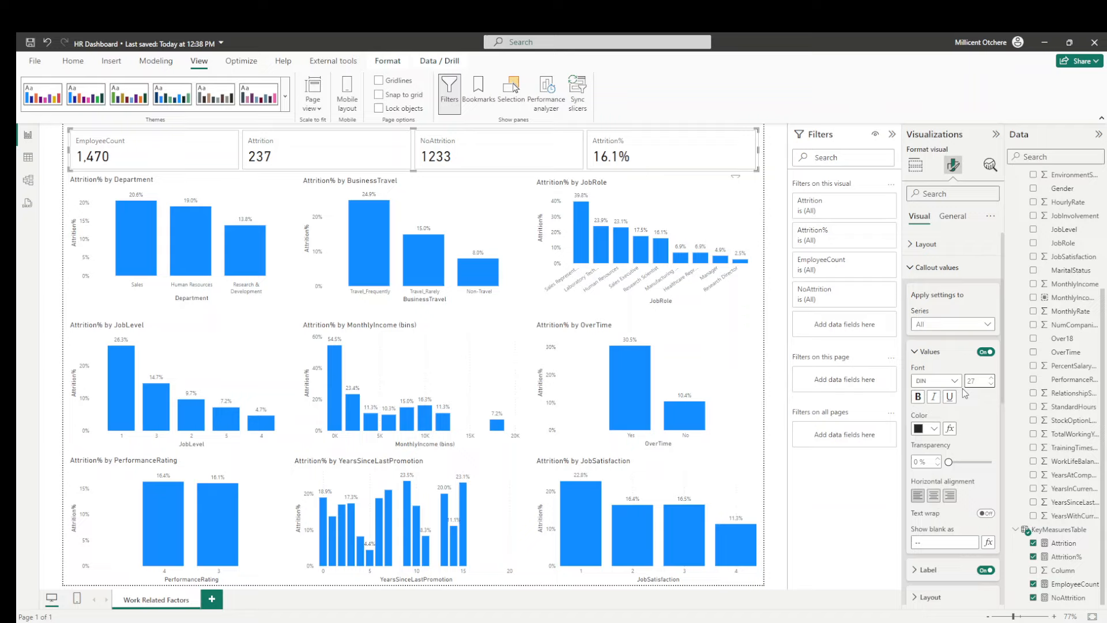
pyautogui.click(934, 496)
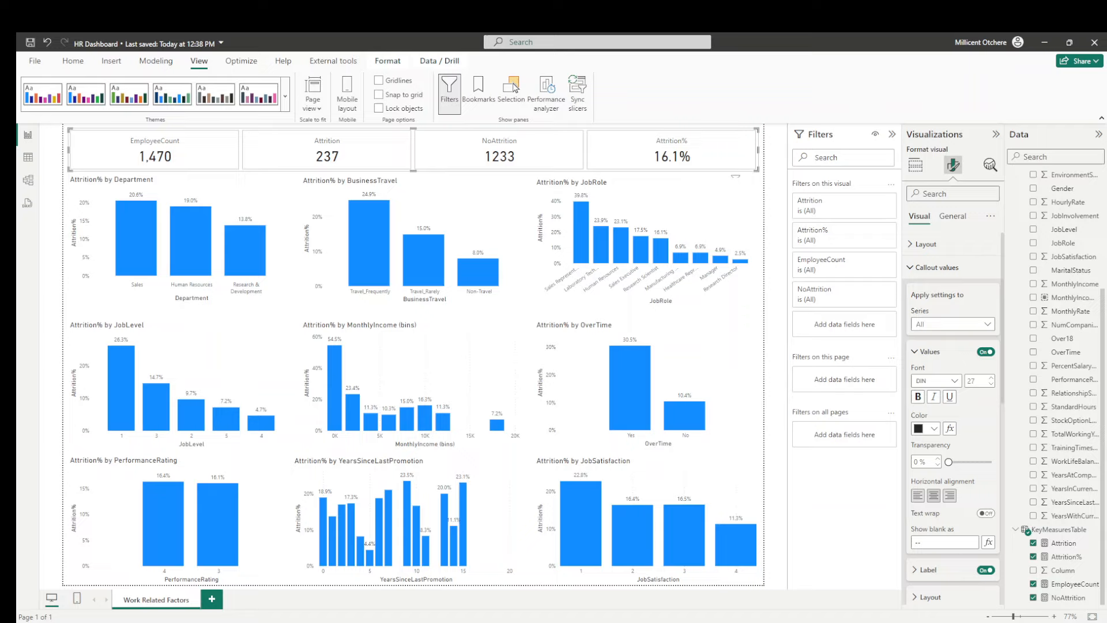
# Step: Set the callout value colour of all key-measure cards to hex #1B6879
pyautogui.click(933, 429)
pyautogui.click(944, 405)
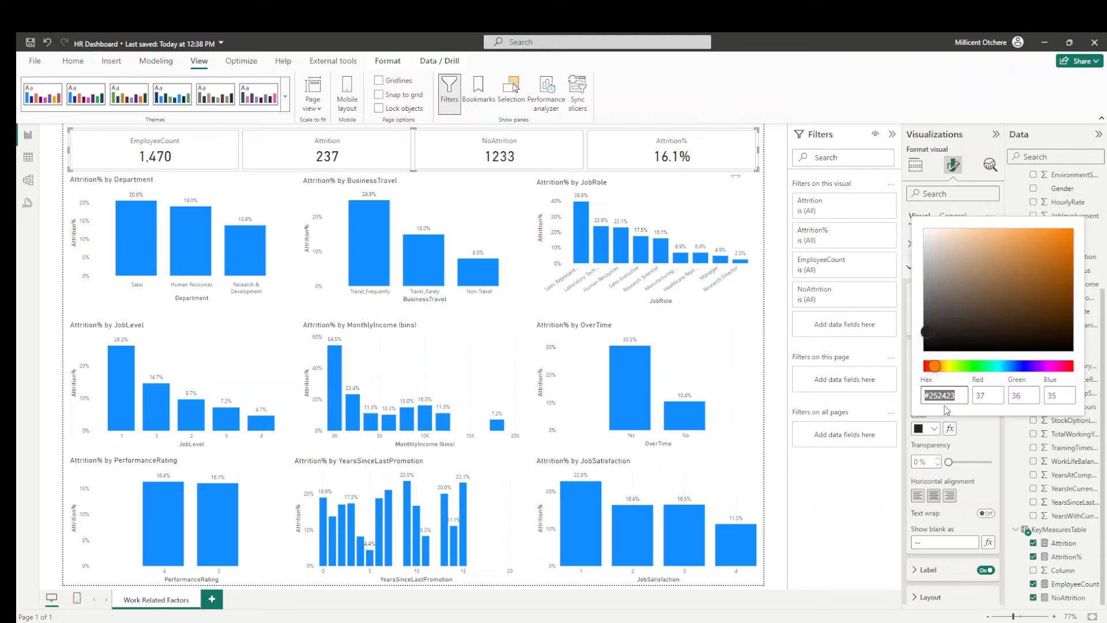
pyautogui.write('#1B6879')
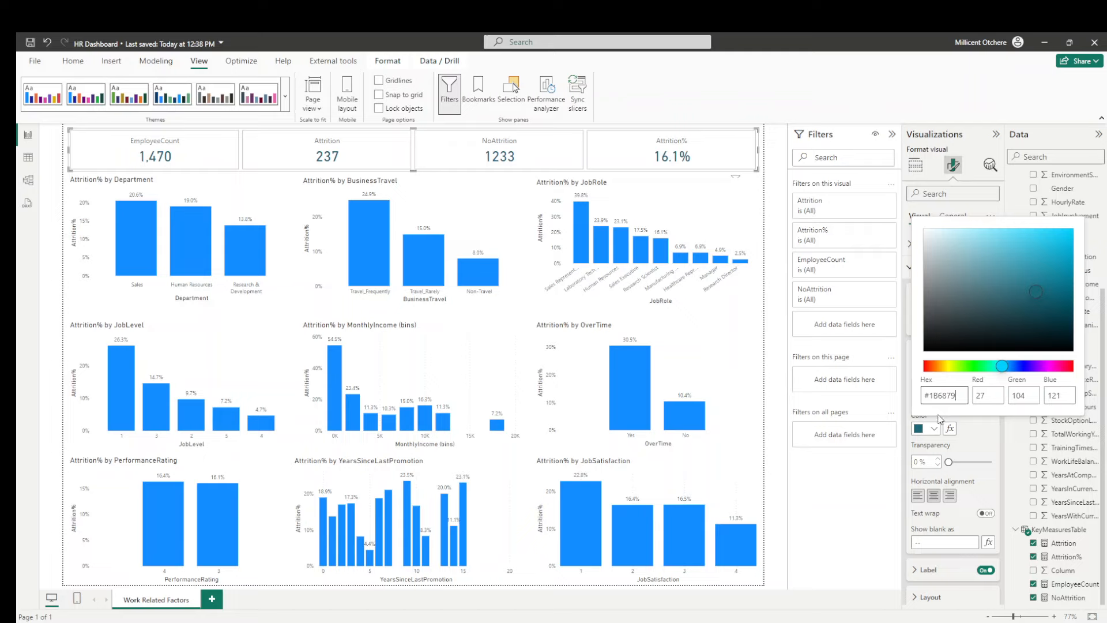
pyautogui.click(769, 326)
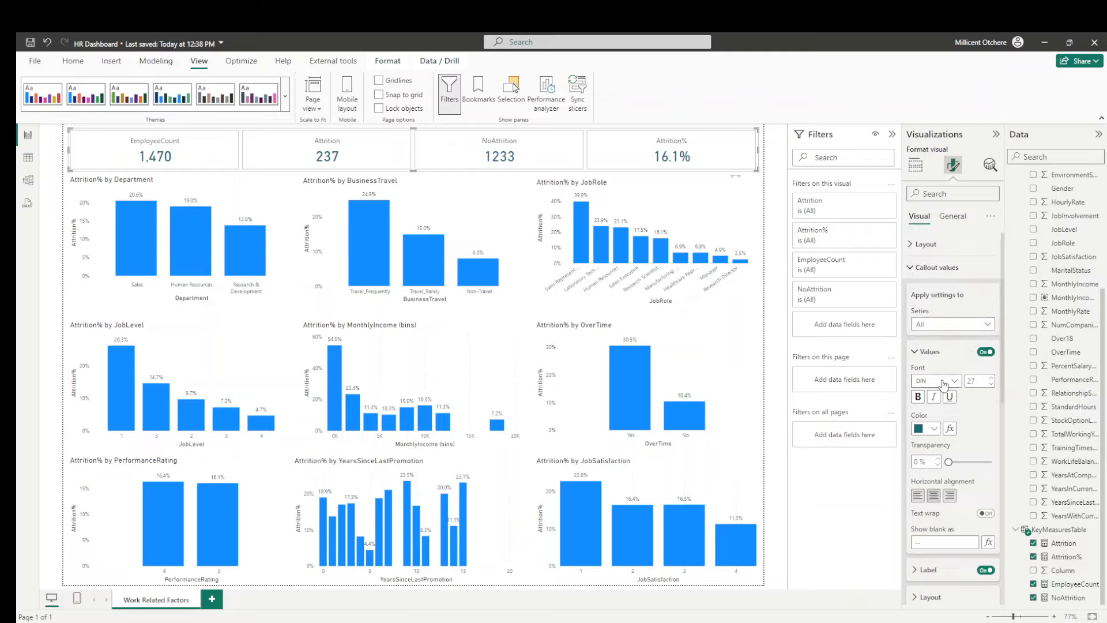
# Step: Set the label font of all key-measure cards to Arial at size 14
pyautogui.scroll(-3, 934, 386)
pyautogui.click(926, 458)
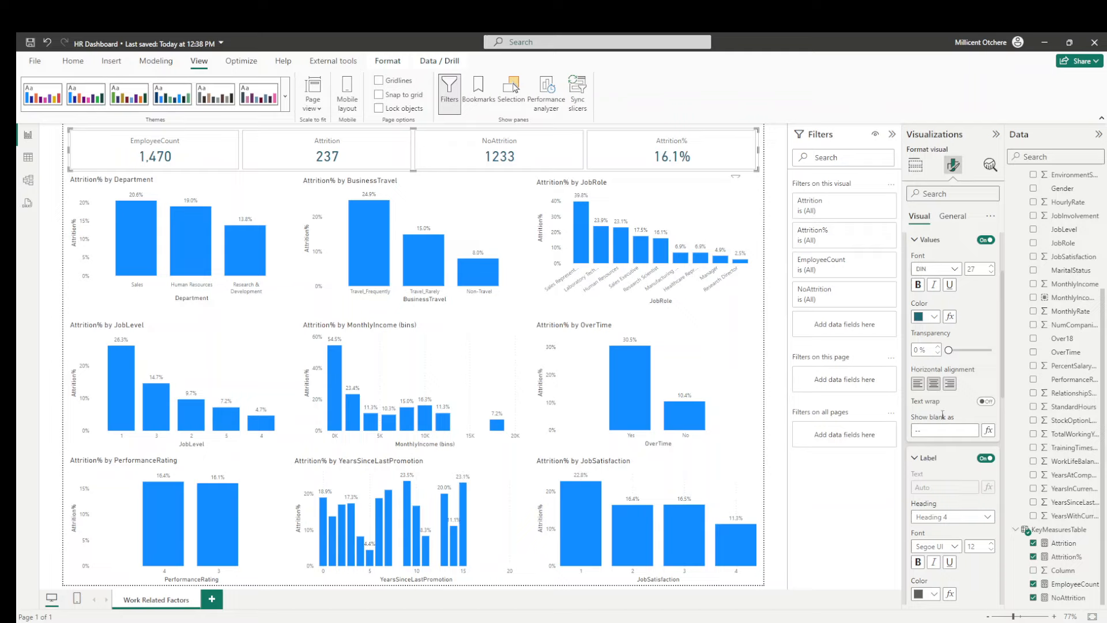
pyautogui.scroll(-3, 944, 402)
pyautogui.scroll(3, 941, 401)
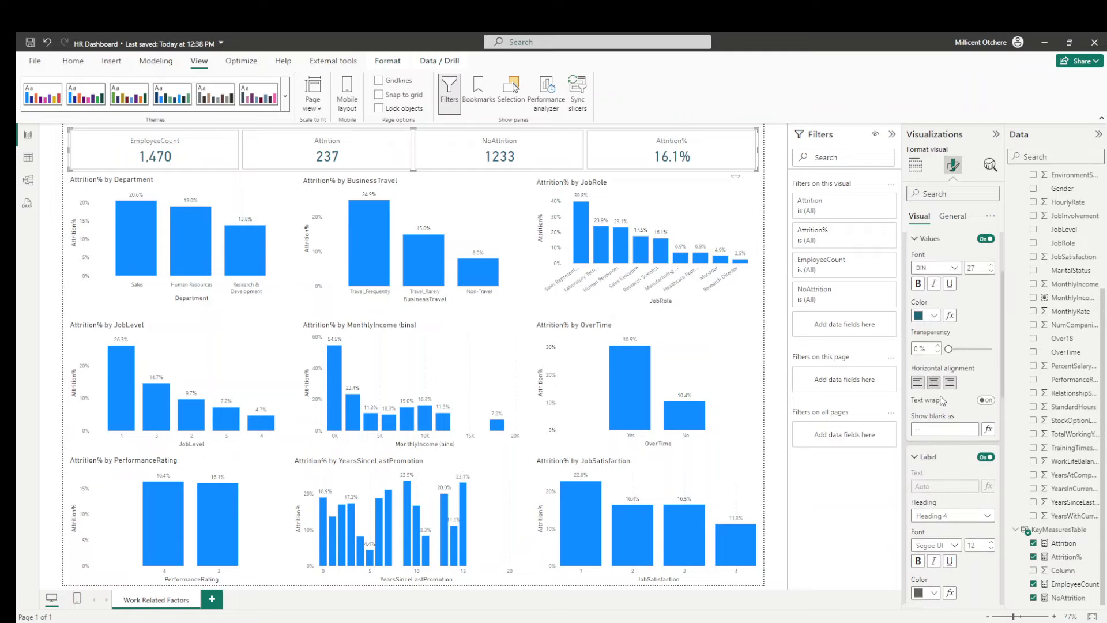
pyautogui.scroll(-5, 944, 404)
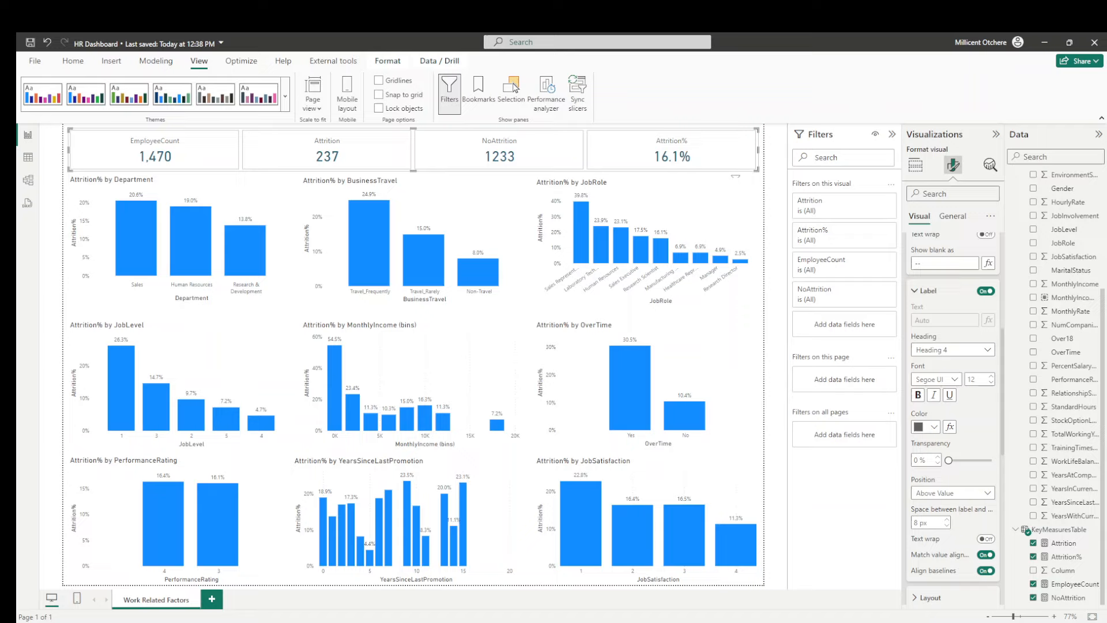
pyautogui.click(952, 380)
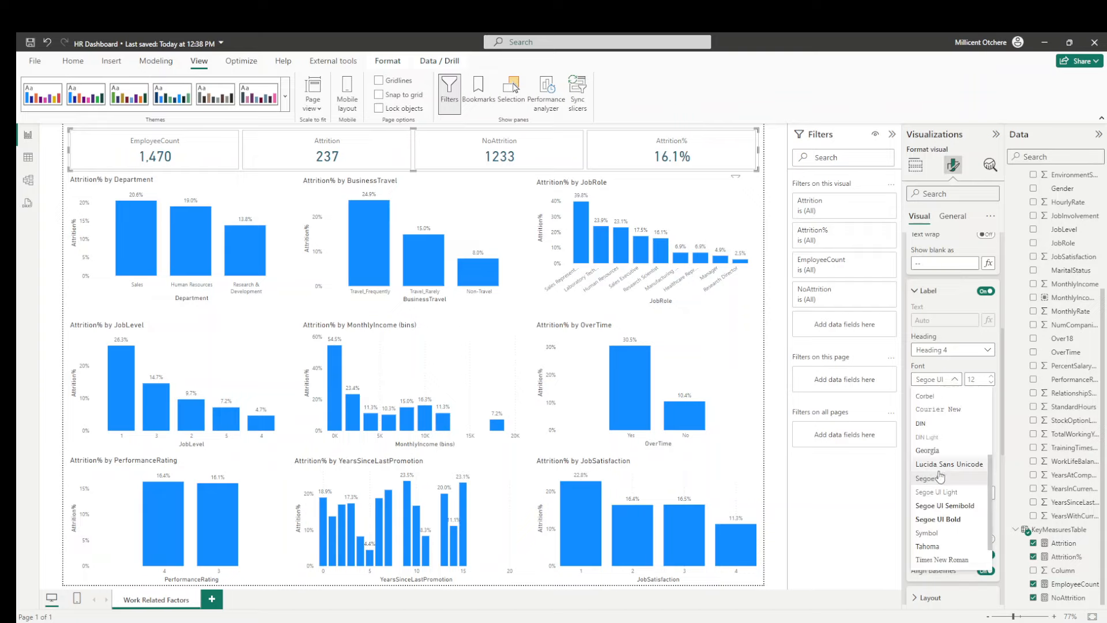
pyautogui.scroll(3, 935, 464)
pyautogui.scroll(3, 934, 457)
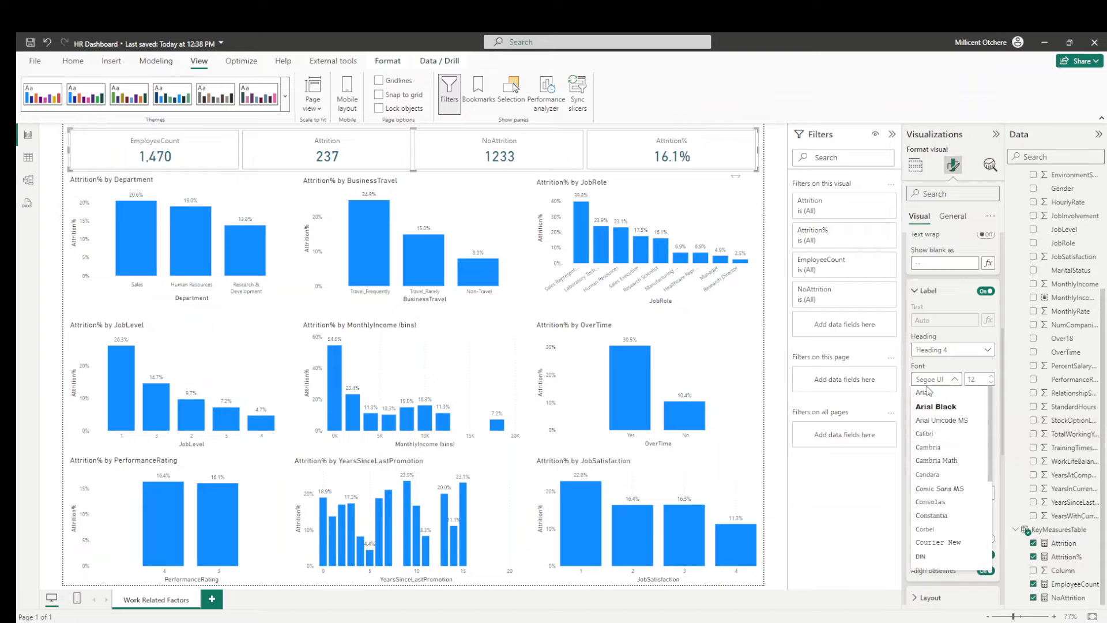
pyautogui.click(931, 397)
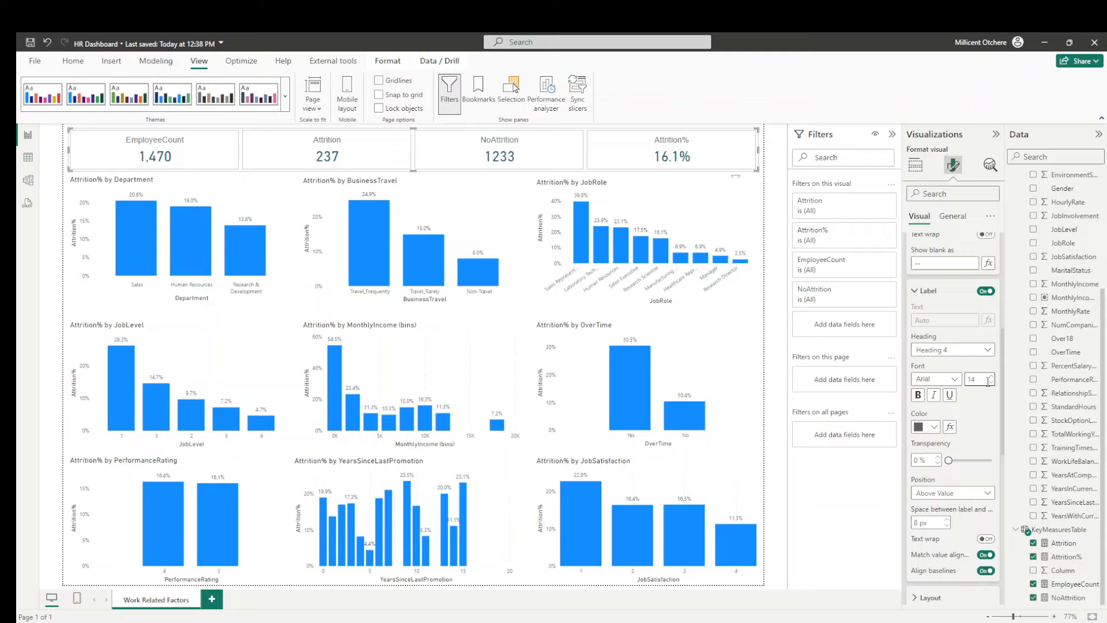
# Step: Change the callout value font of all key-measure cards to Arial
pyautogui.scroll(3, 948, 346)
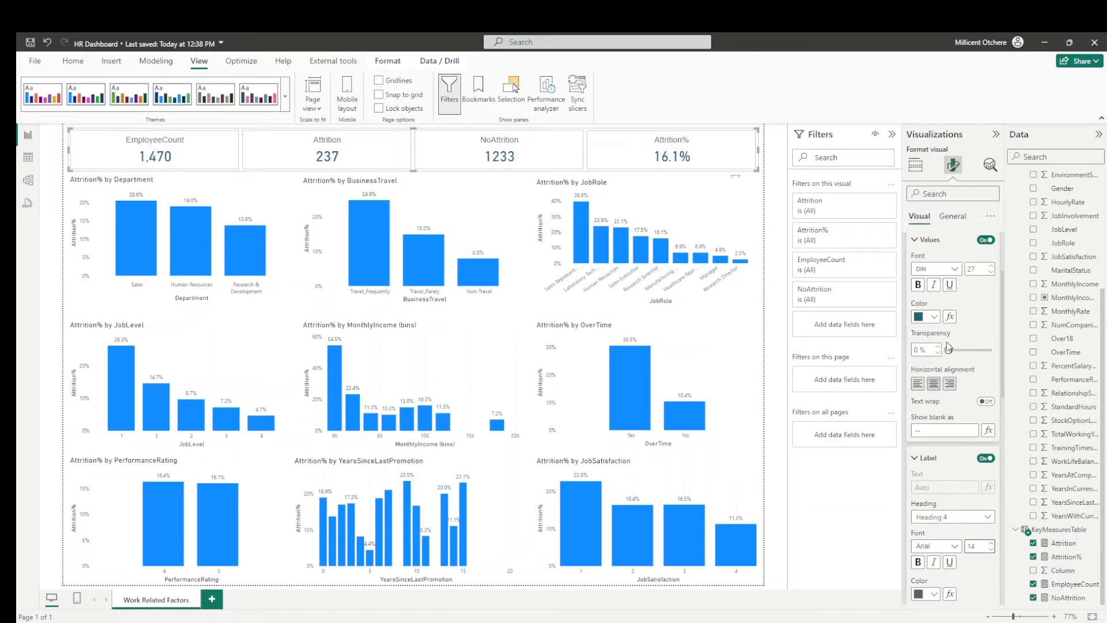
pyautogui.scroll(2, 948, 346)
pyautogui.click(951, 382)
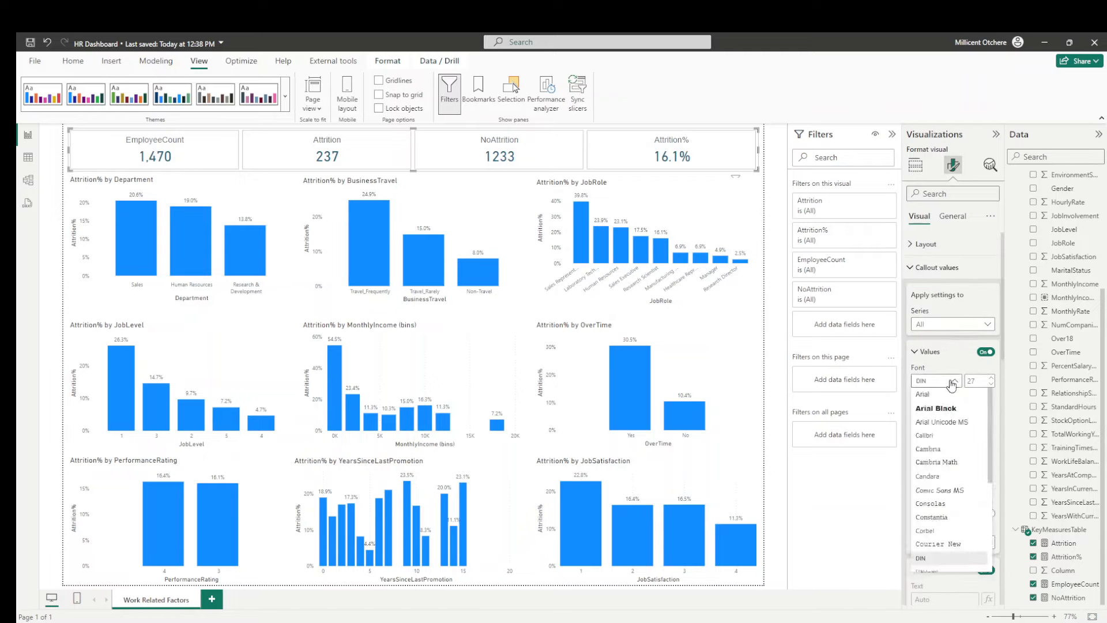
pyautogui.click(953, 394)
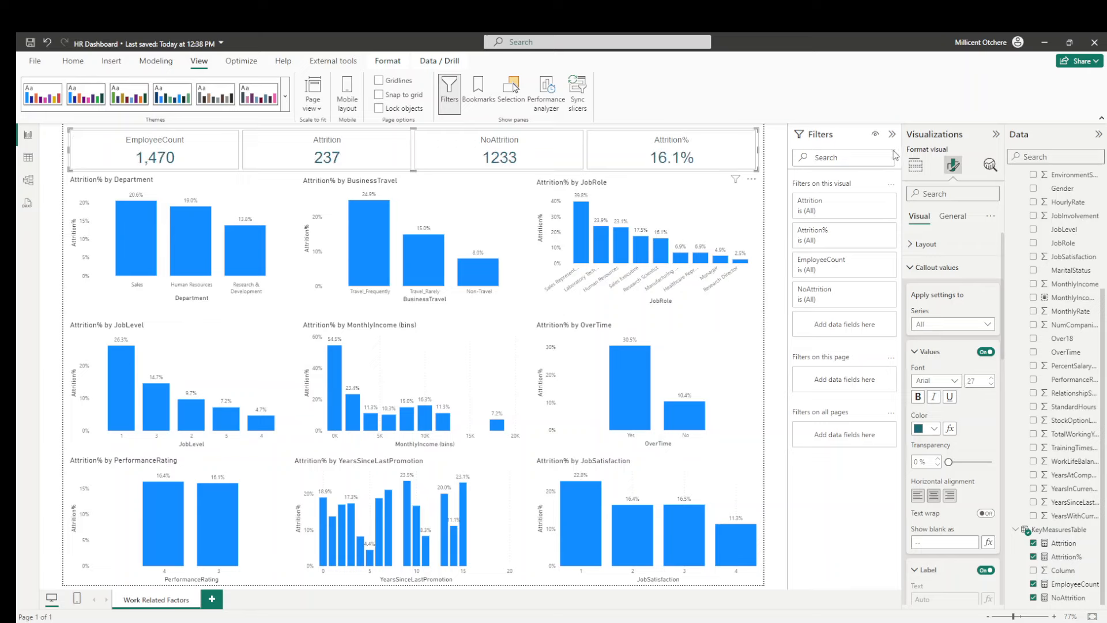
# Step: Rename the Attrition% field in the key-measure card visual to "Attrition %"
pyautogui.click(916, 167)
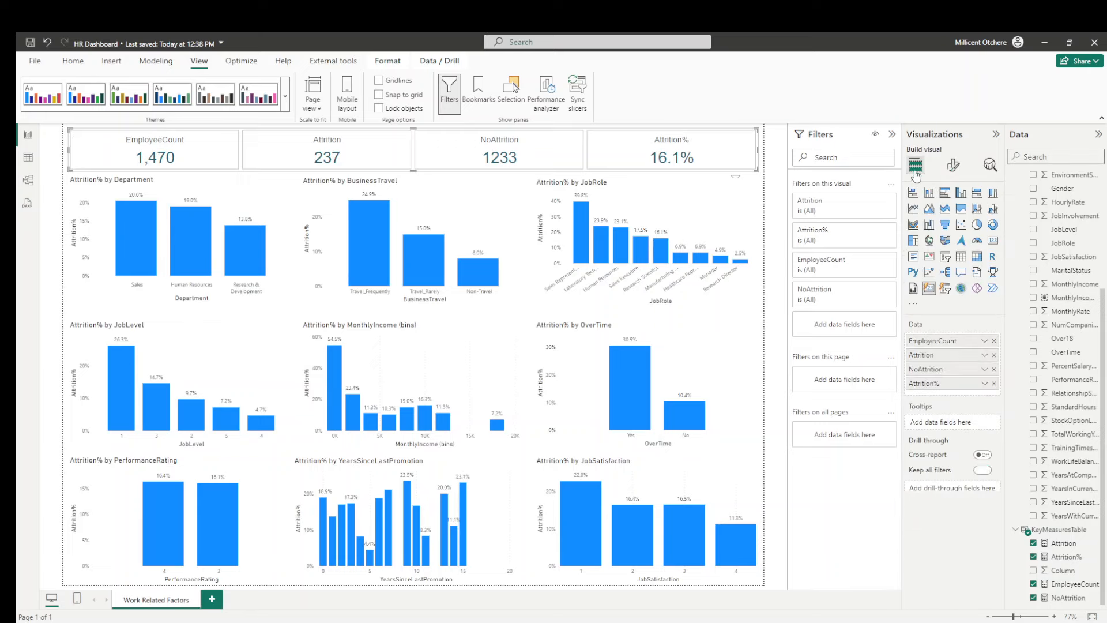
pyautogui.doubleClick(935, 384)
pyautogui.click(934, 384)
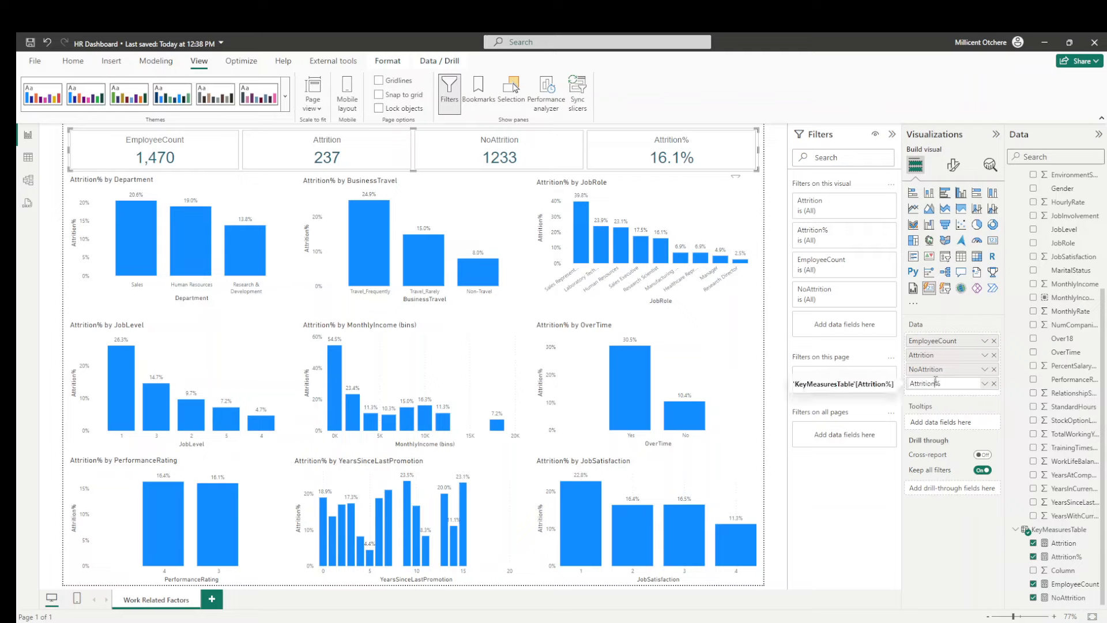
pyautogui.press('Return')
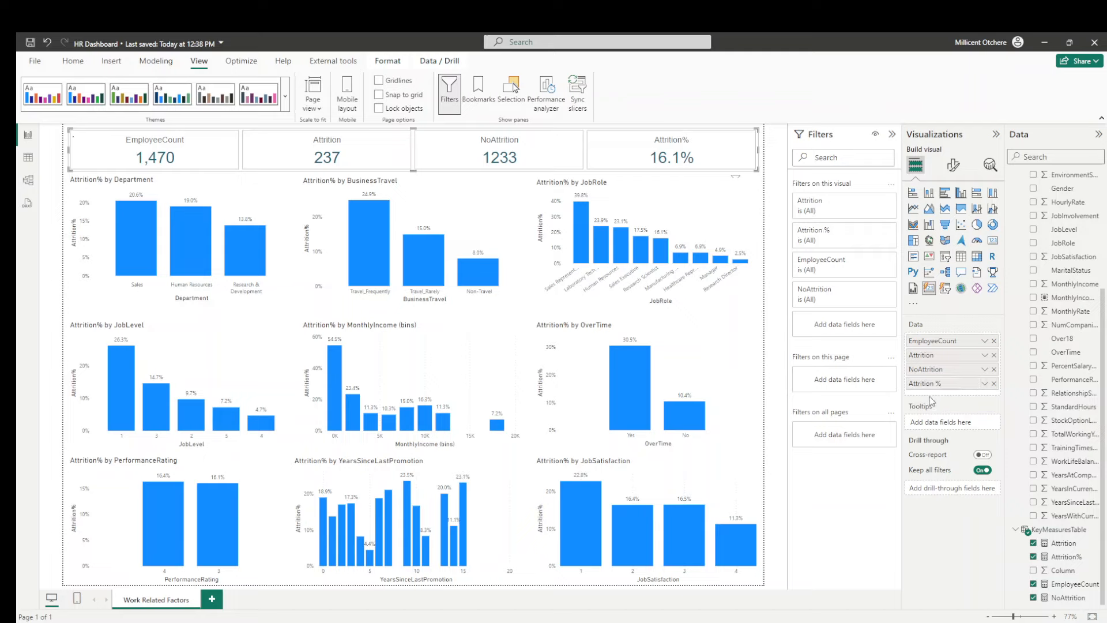
# Step: Make the callout values of all key-measure cards bold and save the report
pyautogui.click(953, 167)
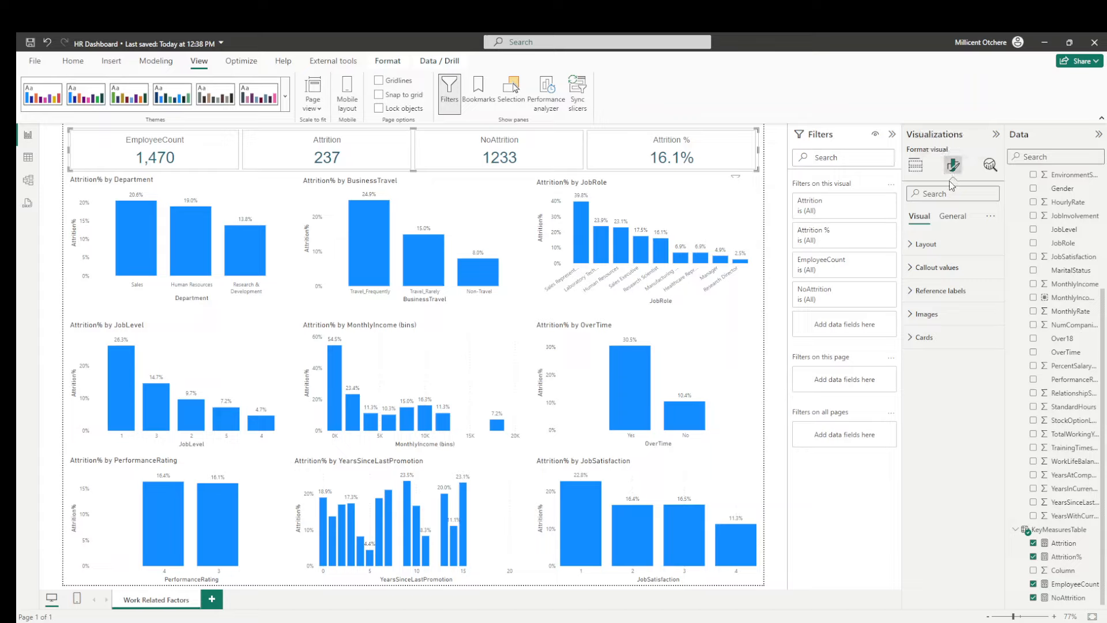
pyautogui.click(918, 271)
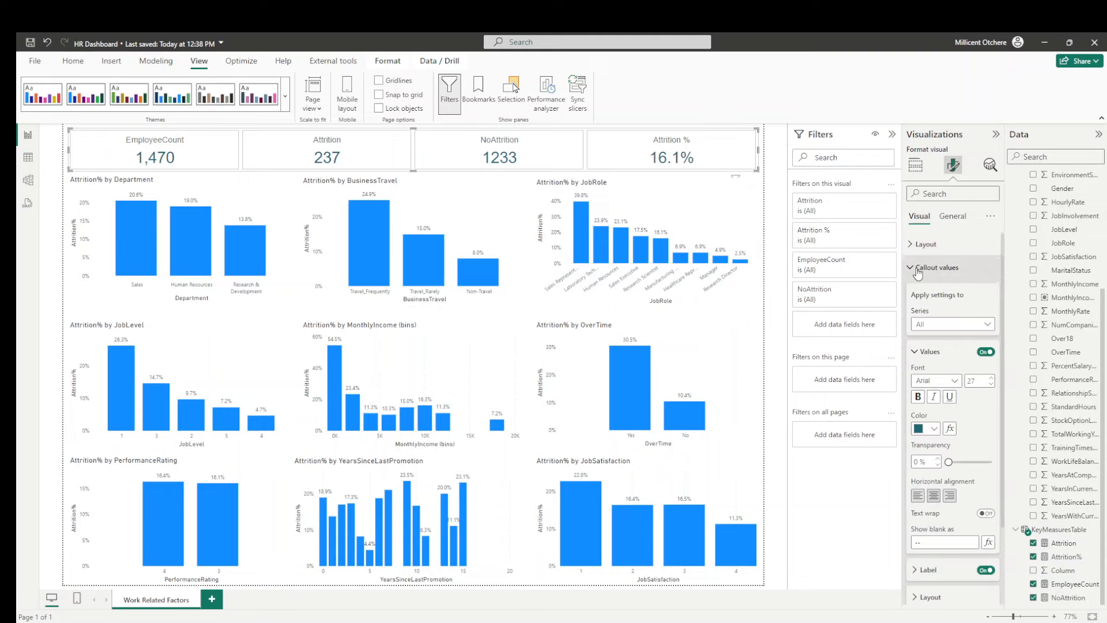
pyautogui.click(913, 399)
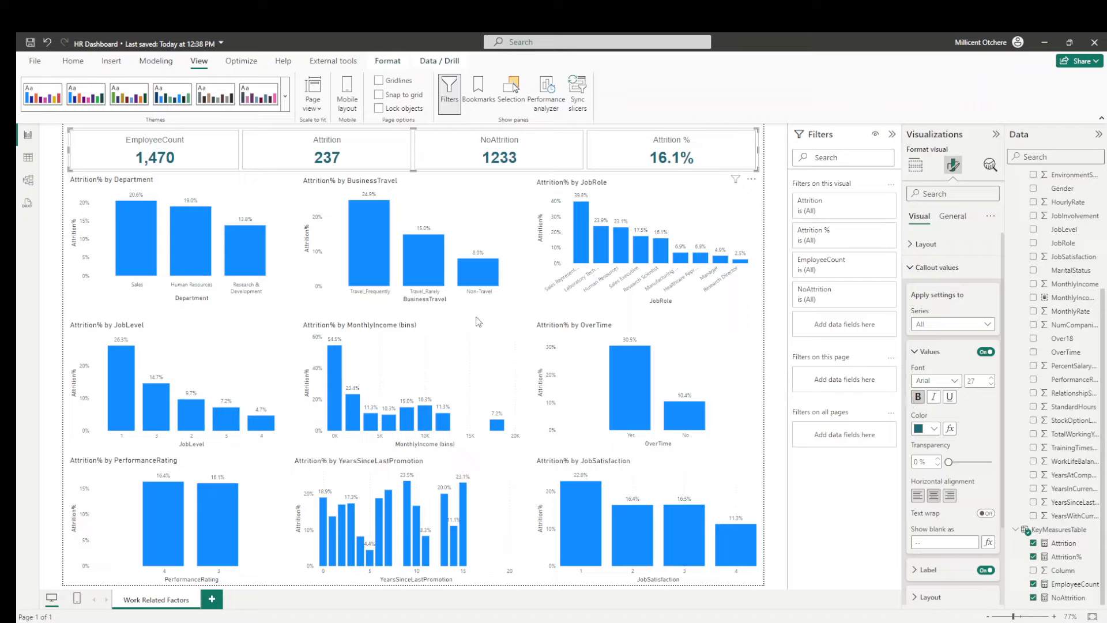
pyautogui.click(30, 44)
# Step: Lock the objects on the page and recolour the Attrition% by Department chart's columns with the recently used dark teal
pyautogui.click(263, 203)
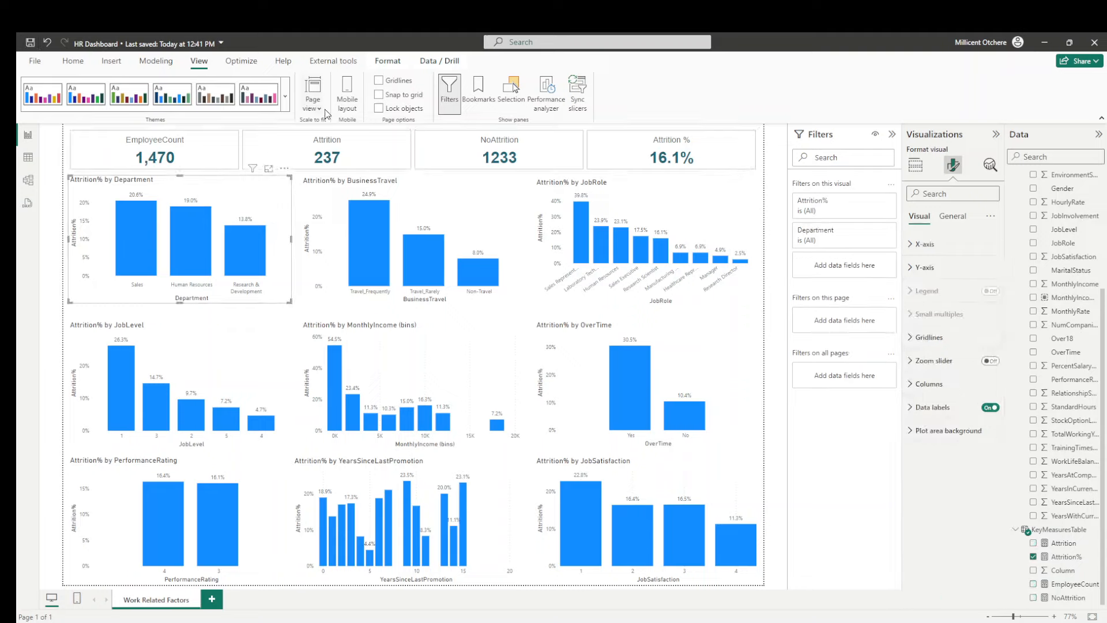
pyautogui.click(378, 108)
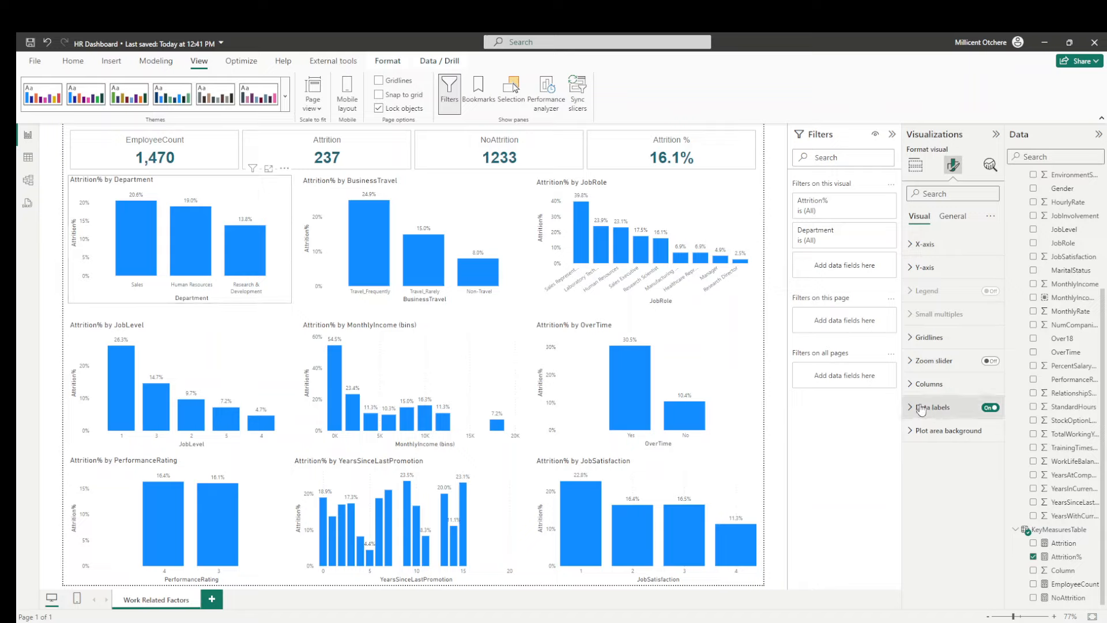
pyautogui.click(925, 385)
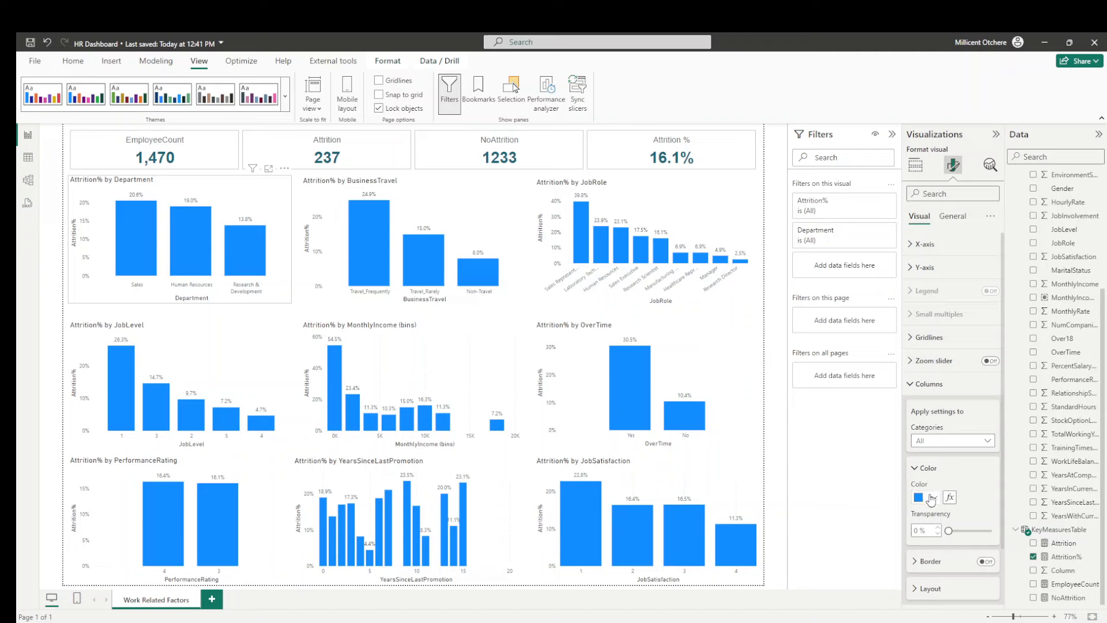
pyautogui.click(934, 498)
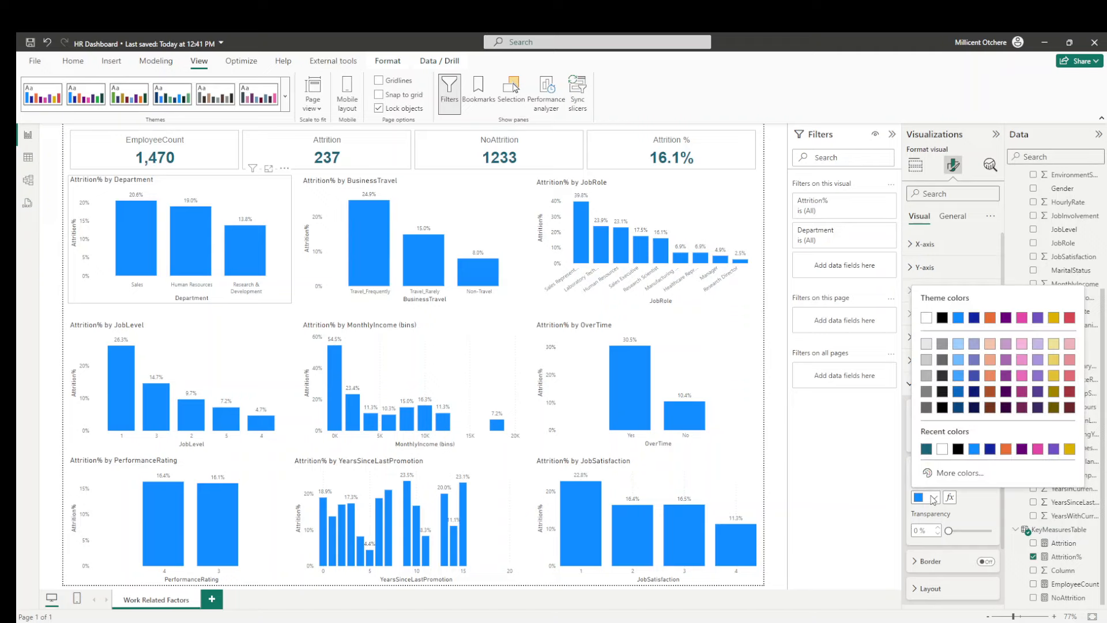
pyautogui.click(925, 449)
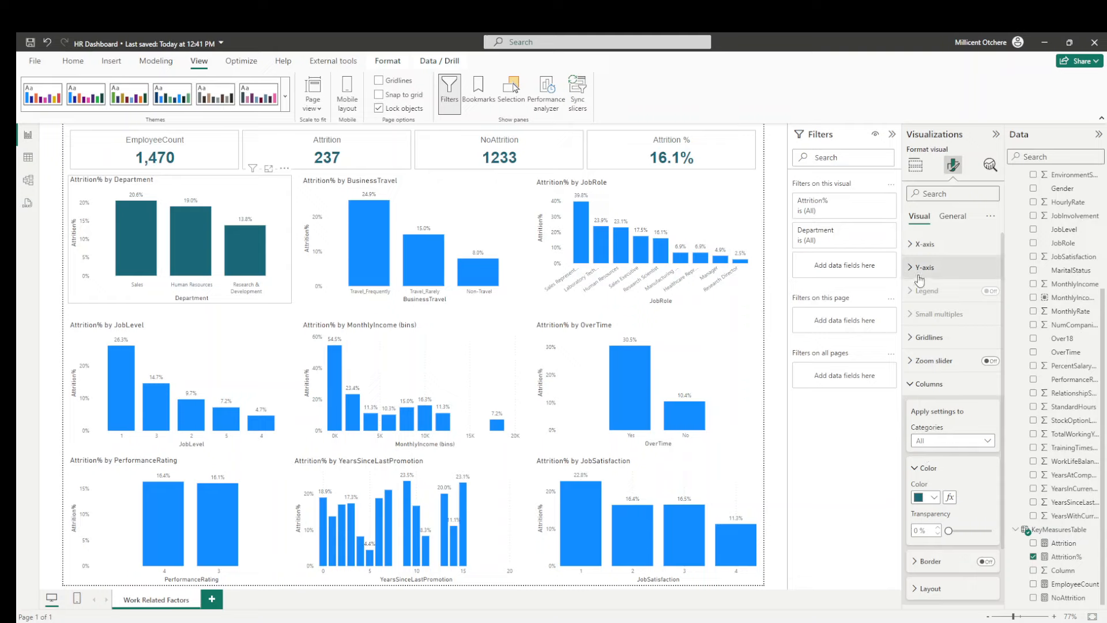
# Step: Turn off the X-axis and Y-axis titles of the Attrition% by Department chart
pyautogui.click(922, 244)
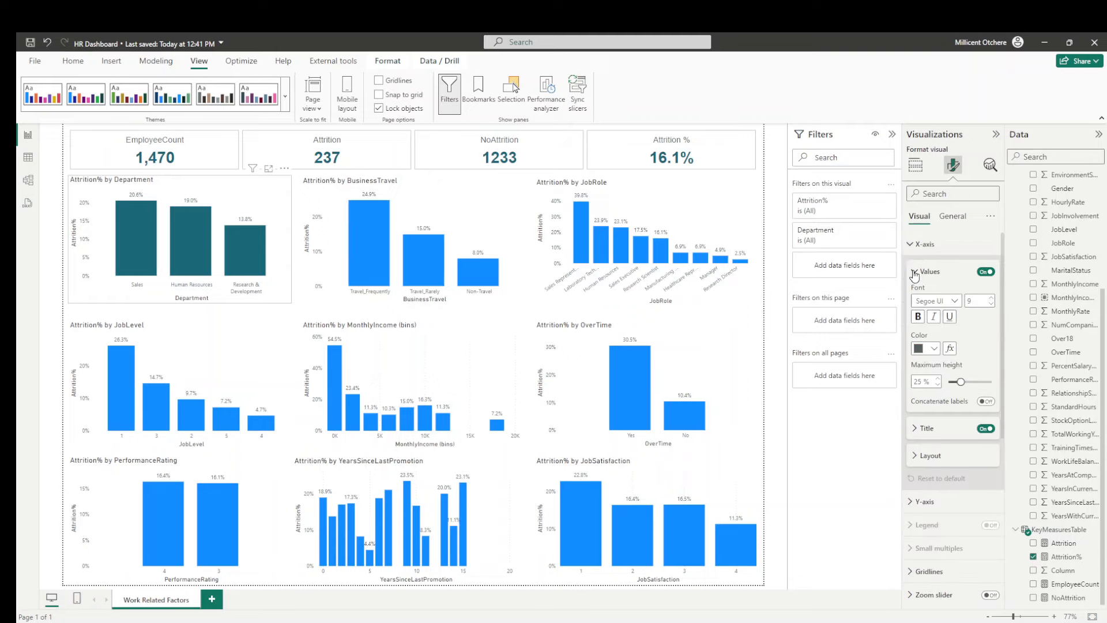
pyautogui.click(985, 429)
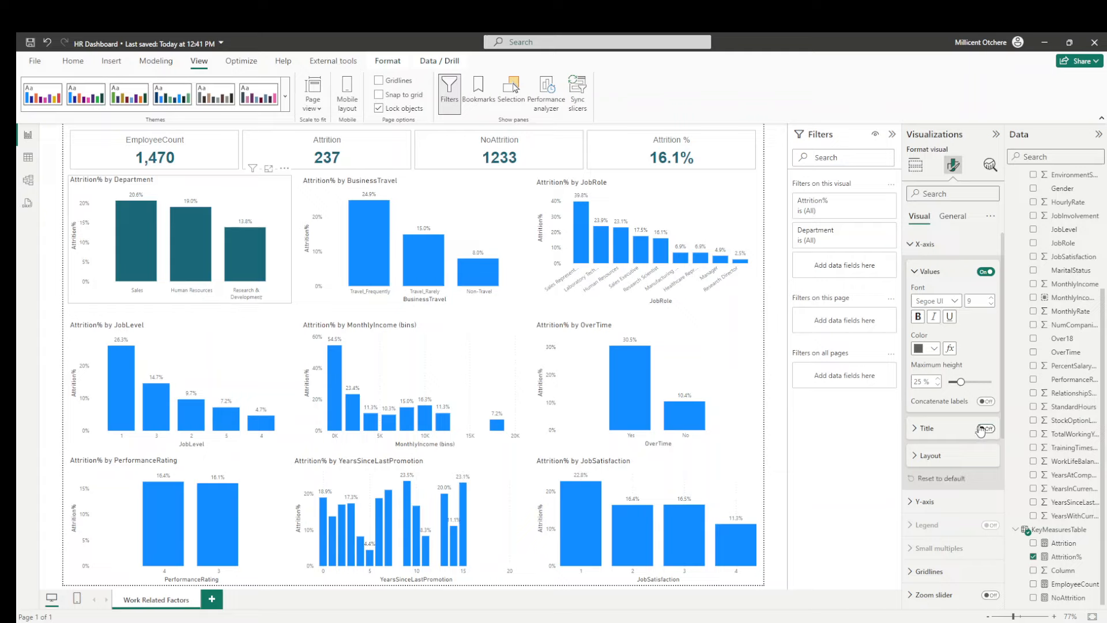
pyautogui.click(910, 244)
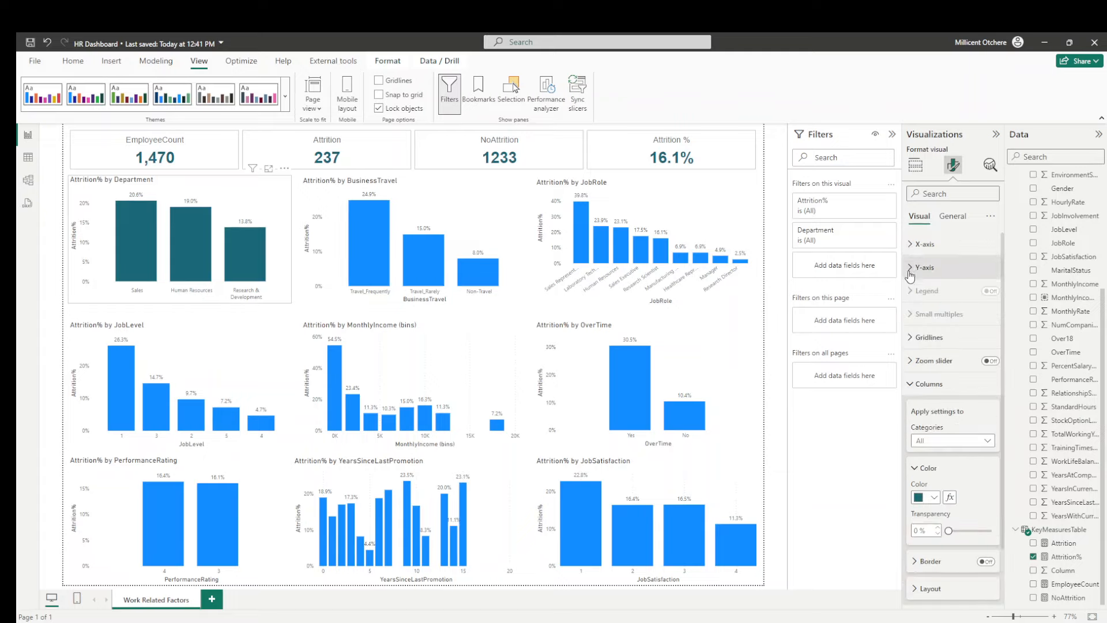
pyautogui.click(910, 268)
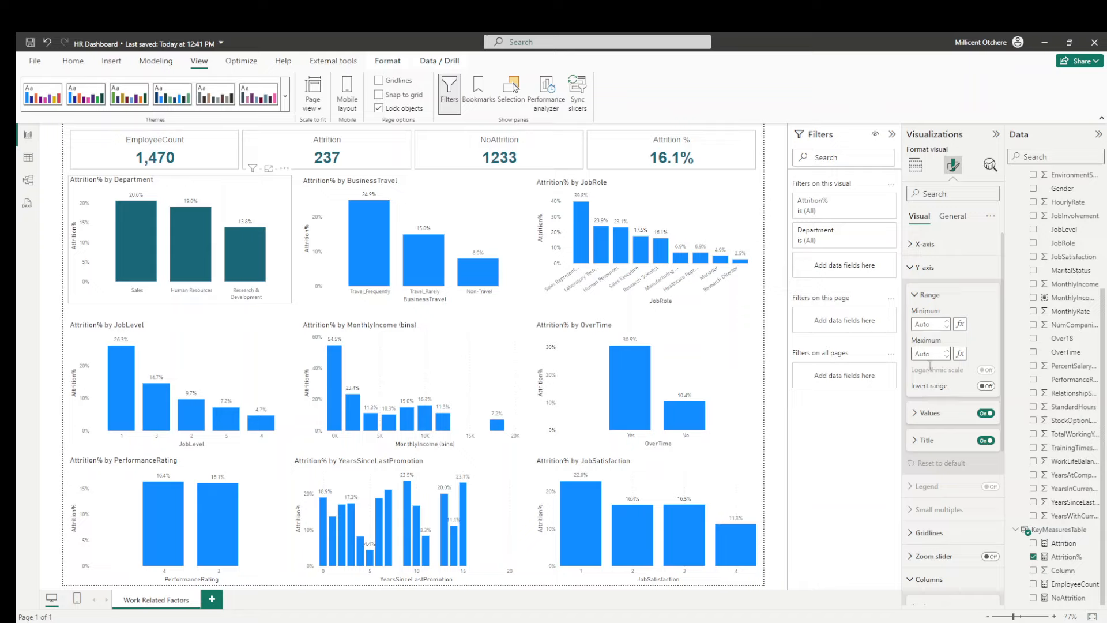
pyautogui.click(982, 443)
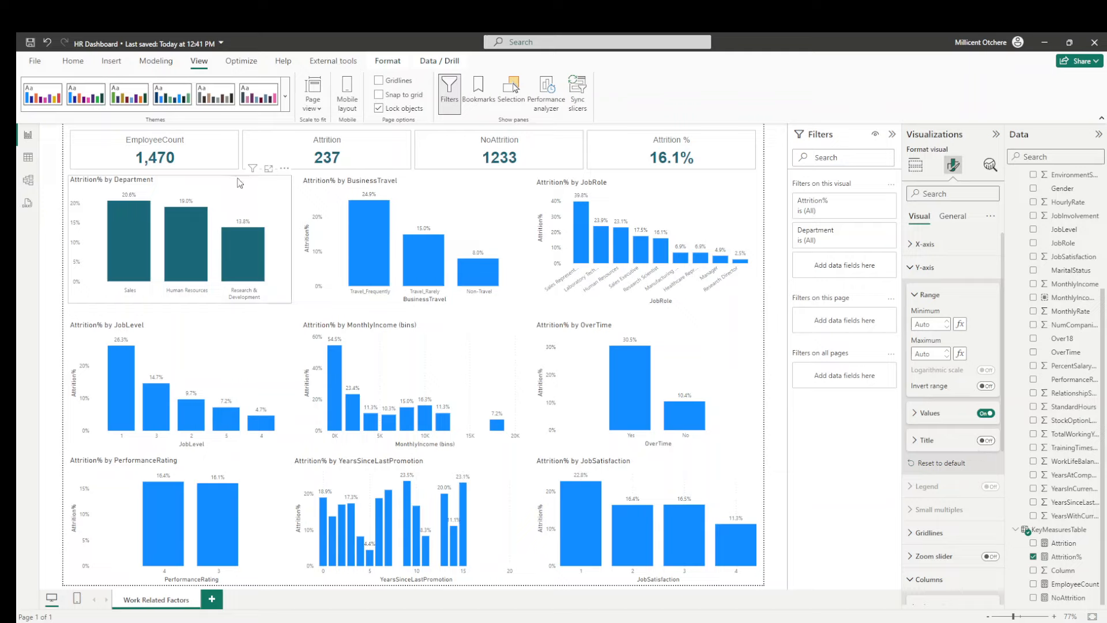
# Step: Copy the Department chart's formatting to the Attrition% by BusinessTravel chart with Format painter, and pick up the formatting again from the BusinessTravel chart
pyautogui.click(72, 60)
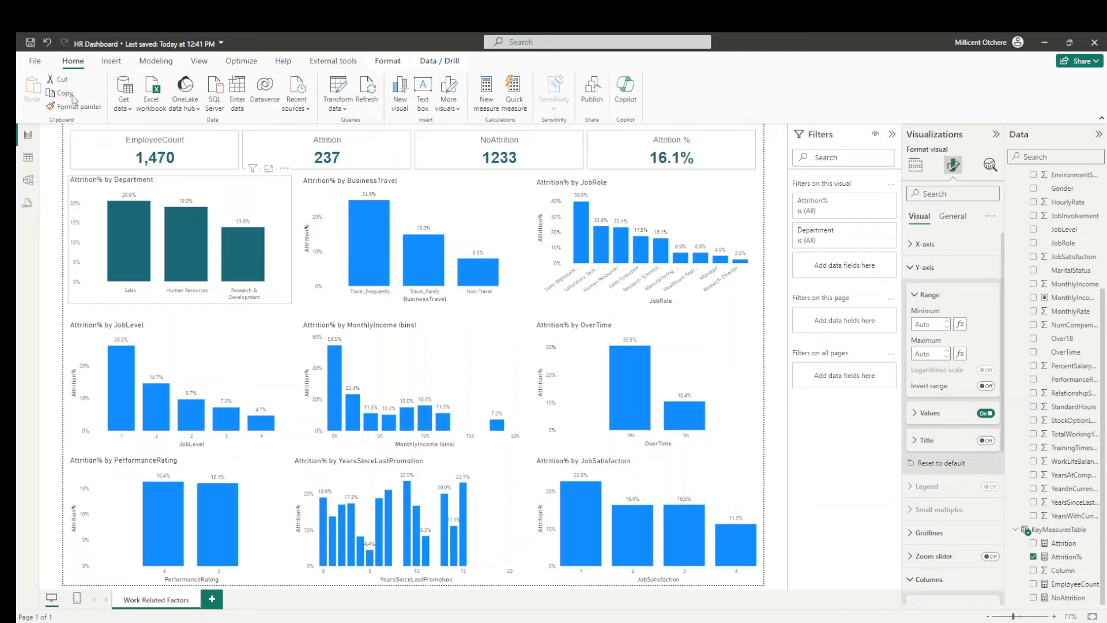
pyautogui.click(68, 106)
pyautogui.click(445, 211)
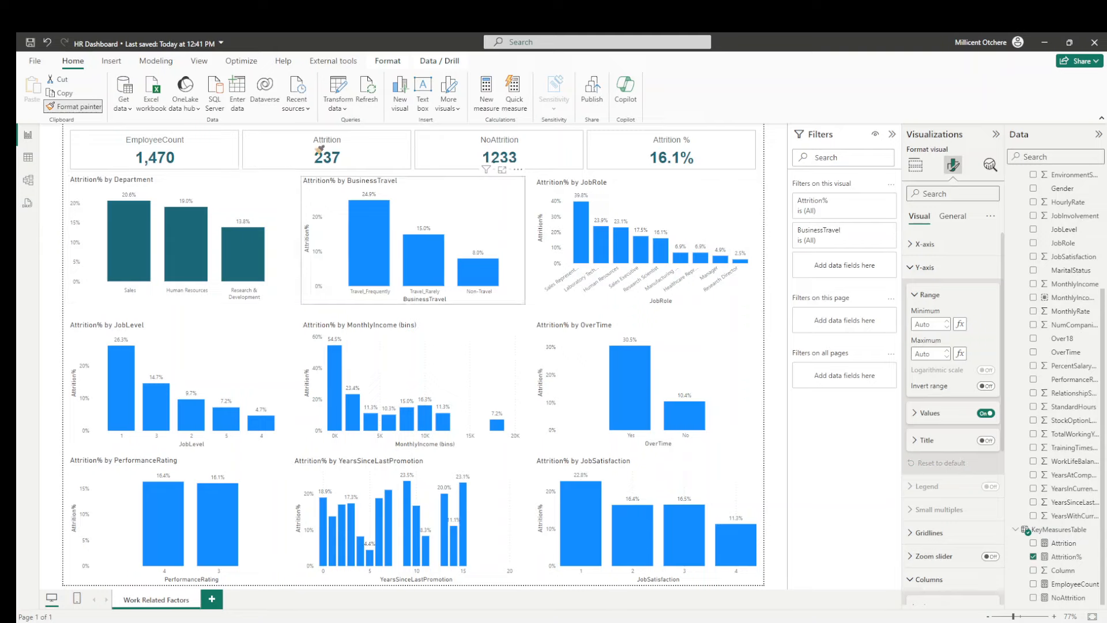
pyautogui.click(74, 107)
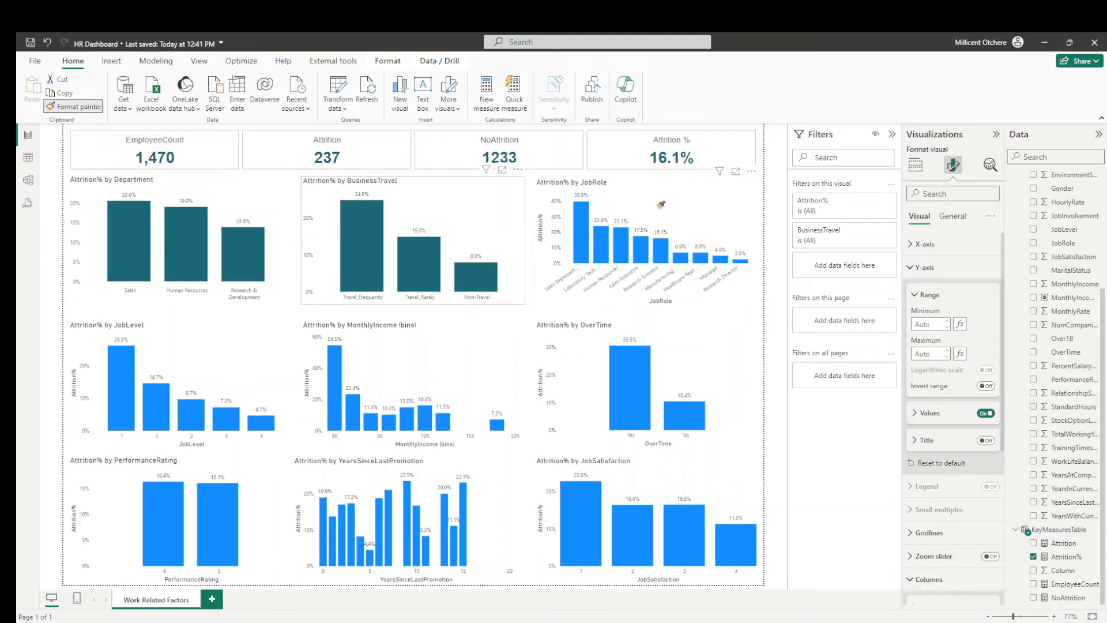
# Step: Carry the BusinessTravel chart's teal formatting over to the JobRole, JobLevel, MonthlyIncome (bins) and OverTime charts with Format Painter
pyautogui.click(659, 206)
pyautogui.click(72, 106)
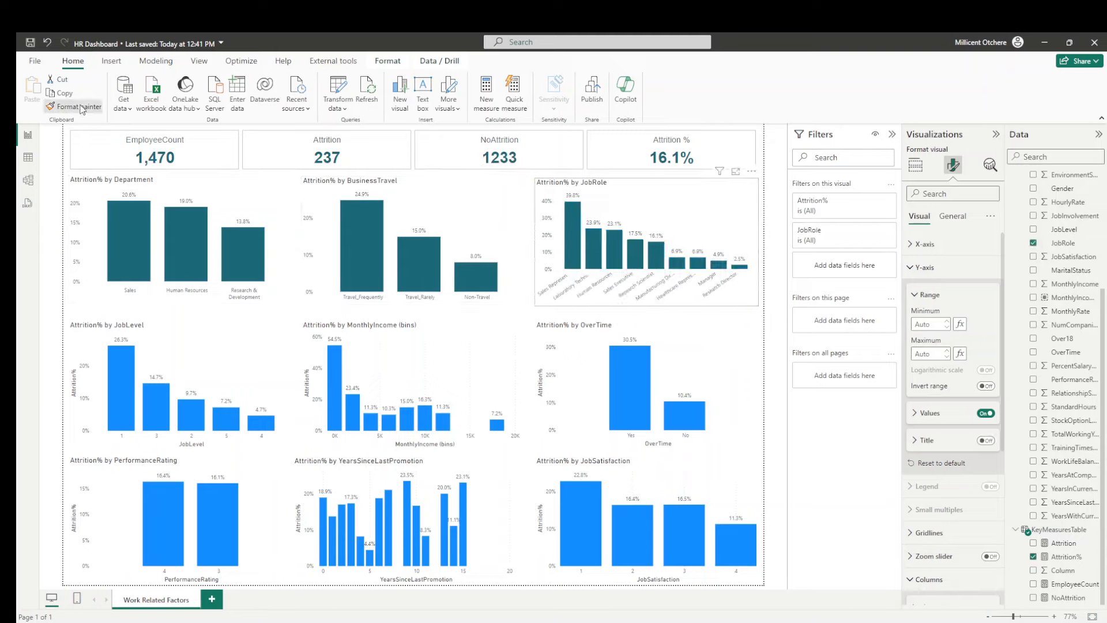
pyautogui.click(196, 375)
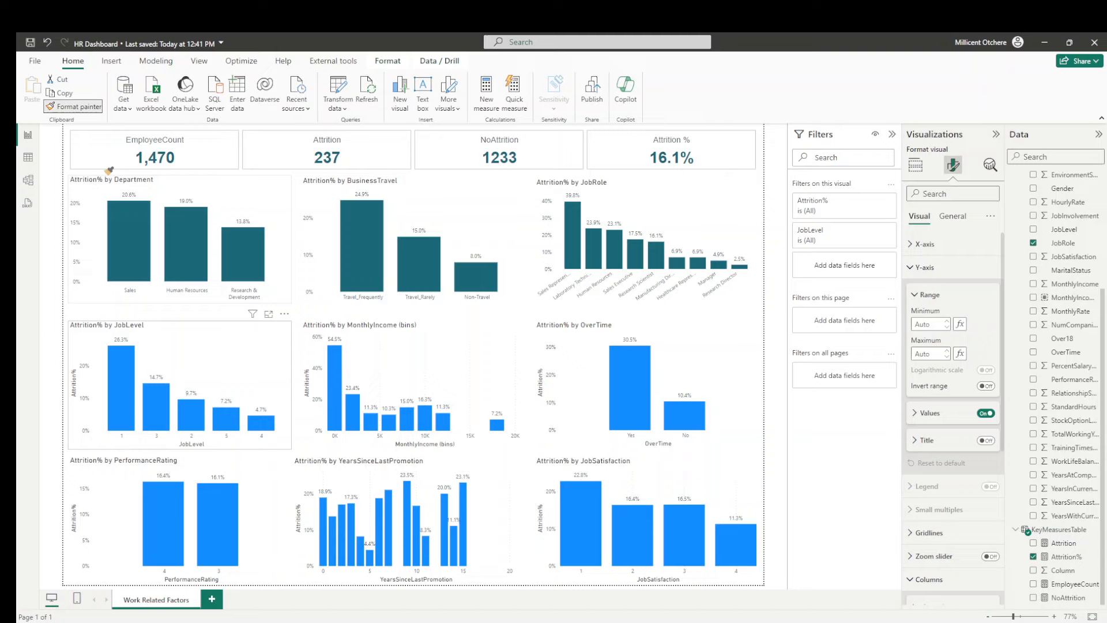
pyautogui.click(78, 107)
pyautogui.click(401, 371)
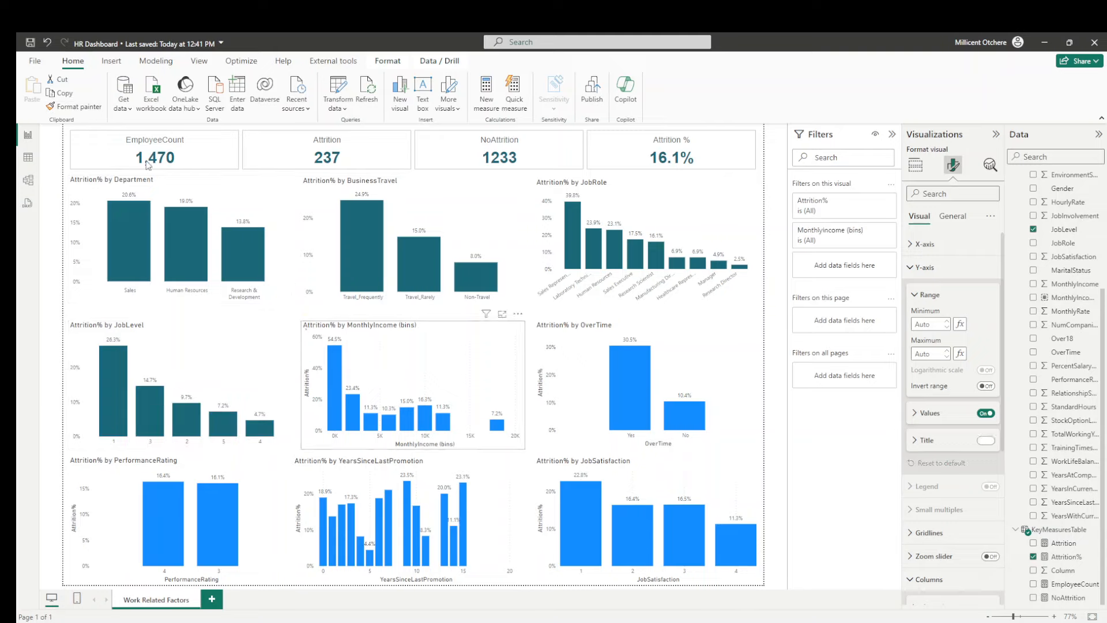
pyautogui.click(76, 106)
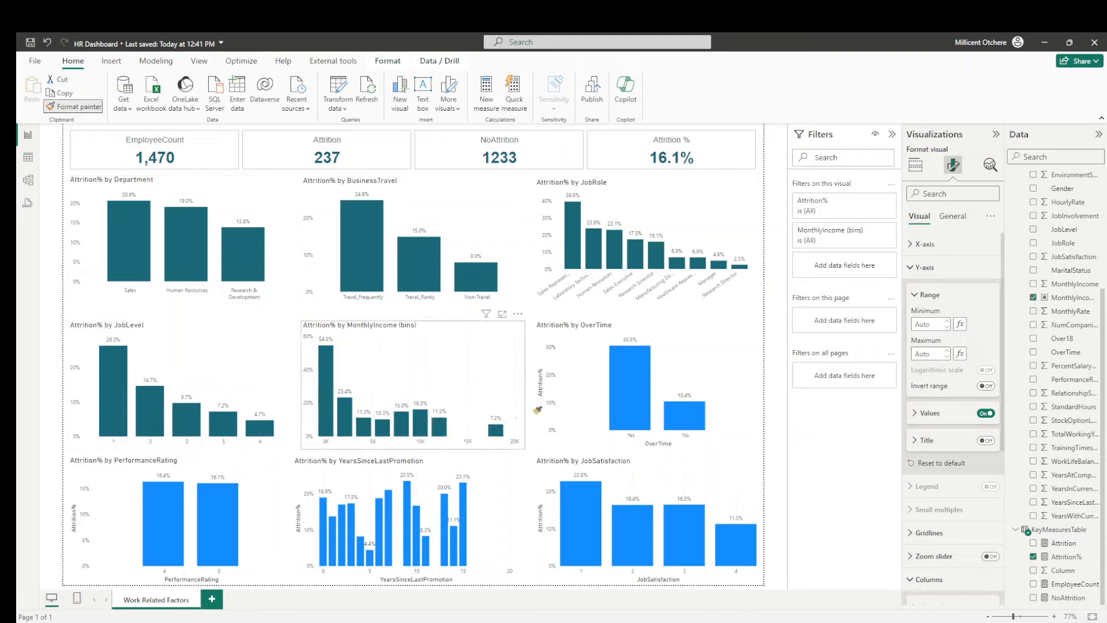
pyautogui.click(582, 389)
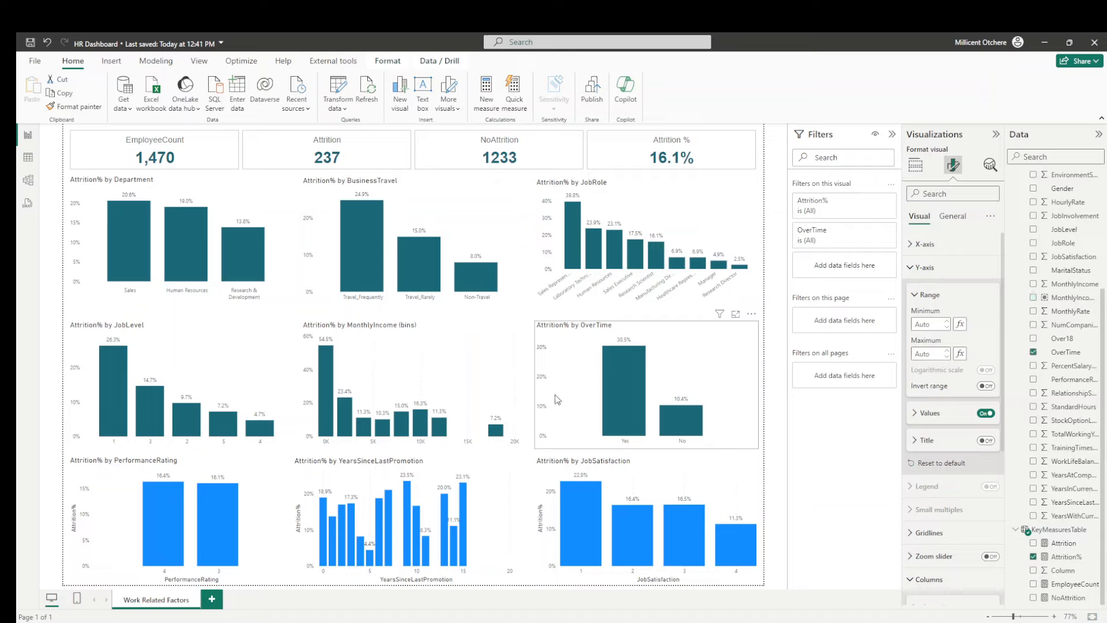
# Step: Copy the same teal chart formatting onto the PerformanceRating, YearsSinceLastPromotion and JobSatisfaction charts with Format Painter
pyautogui.click(70, 107)
pyautogui.click(114, 480)
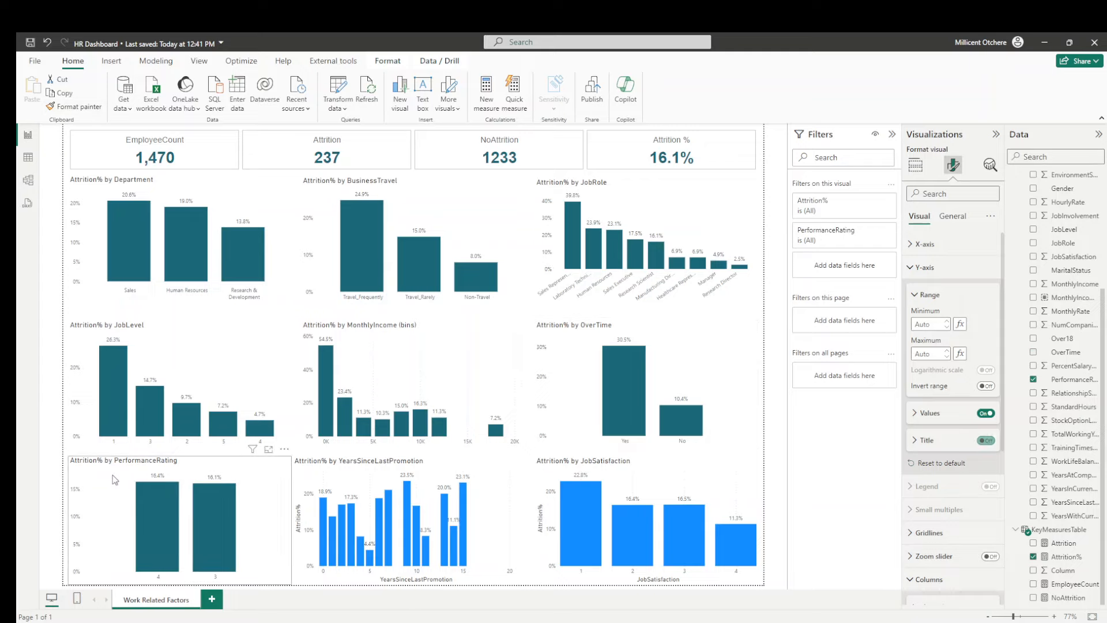
pyautogui.click(74, 107)
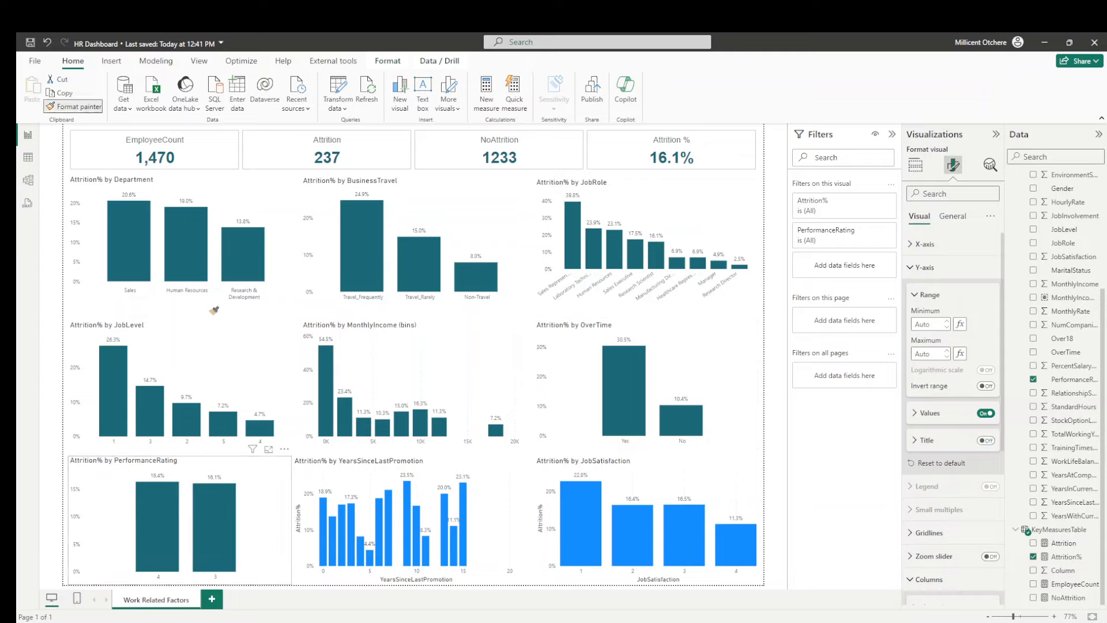
pyautogui.click(322, 473)
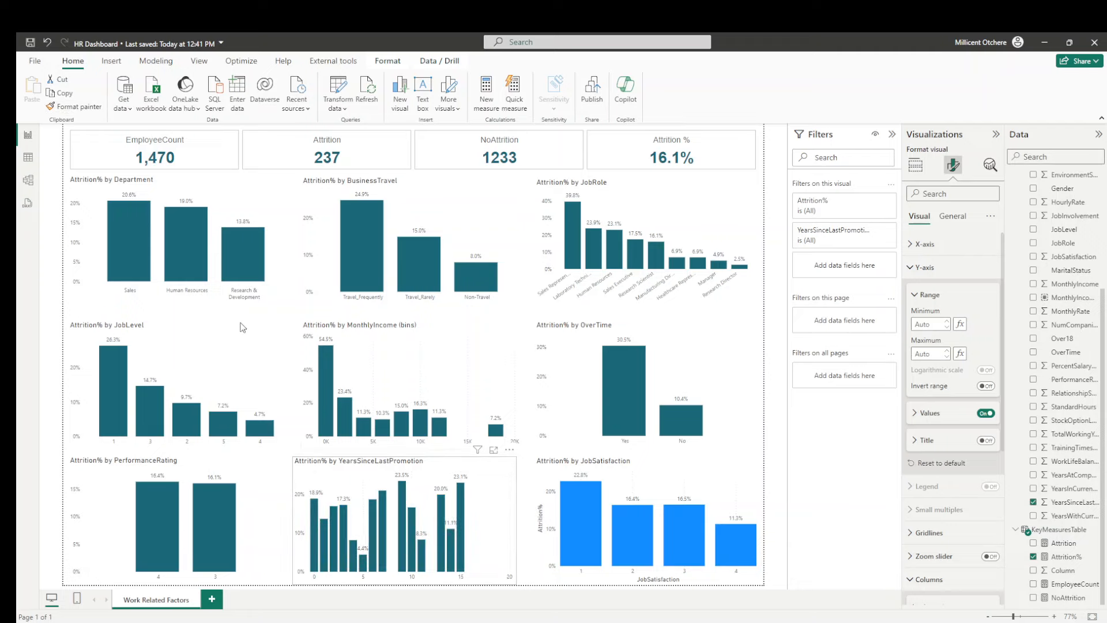
pyautogui.click(74, 107)
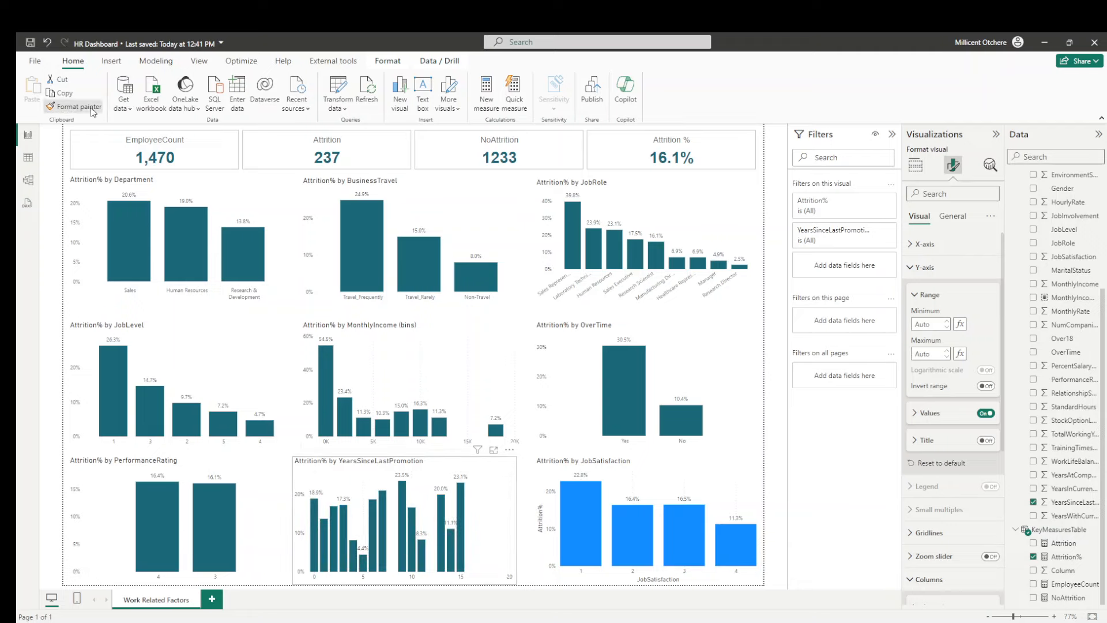
pyautogui.click(573, 471)
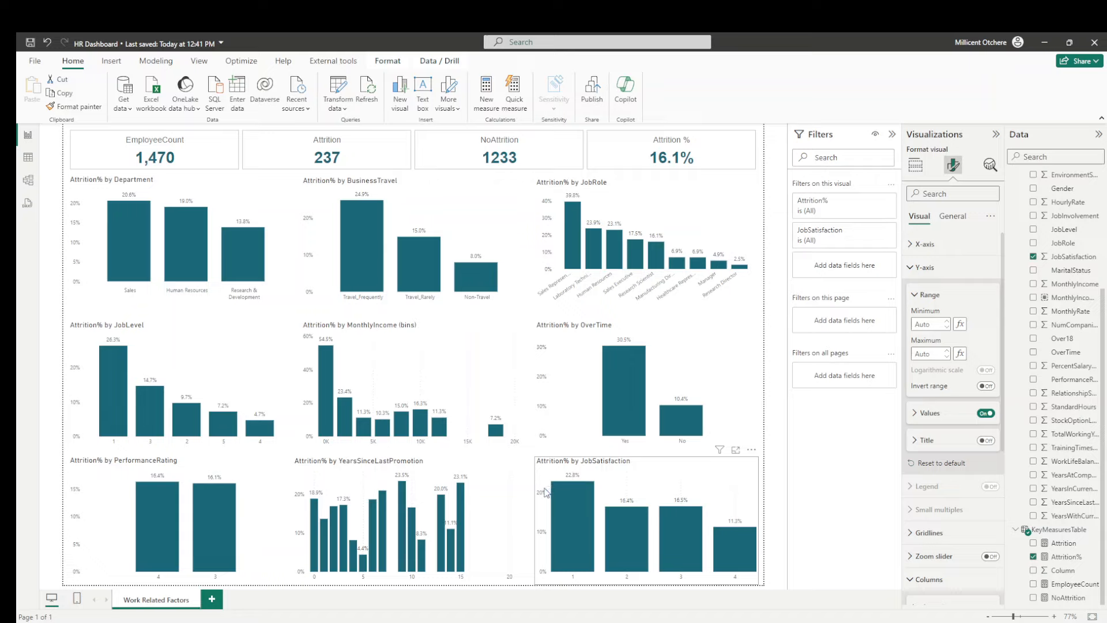
# Step: Set the title font of the Attrition% by Department chart to Arial
pyautogui.click(213, 196)
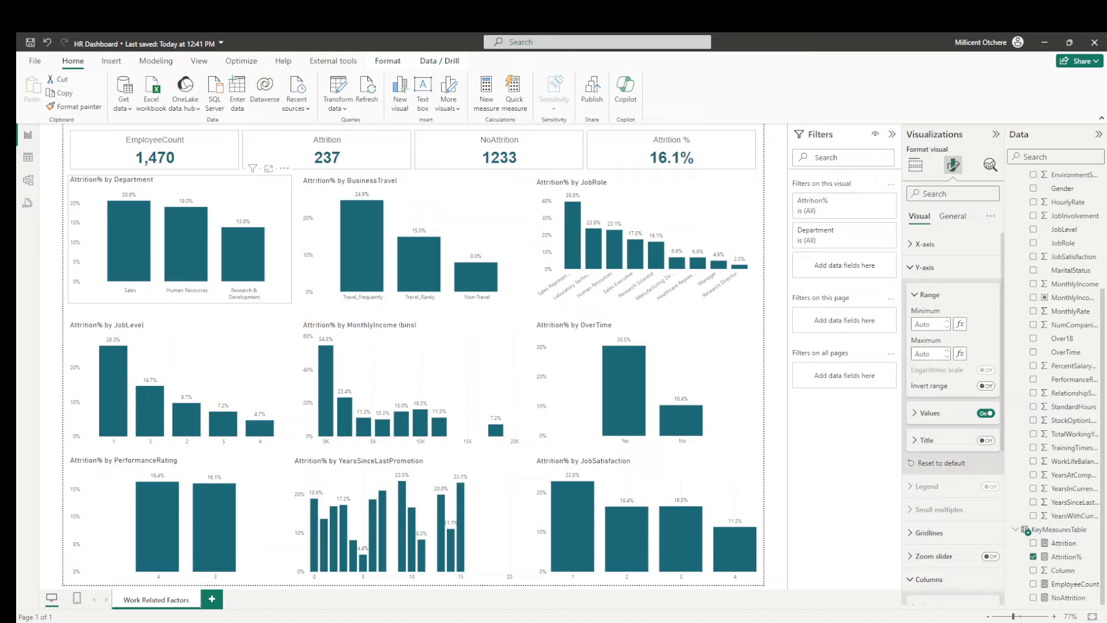
pyautogui.click(952, 216)
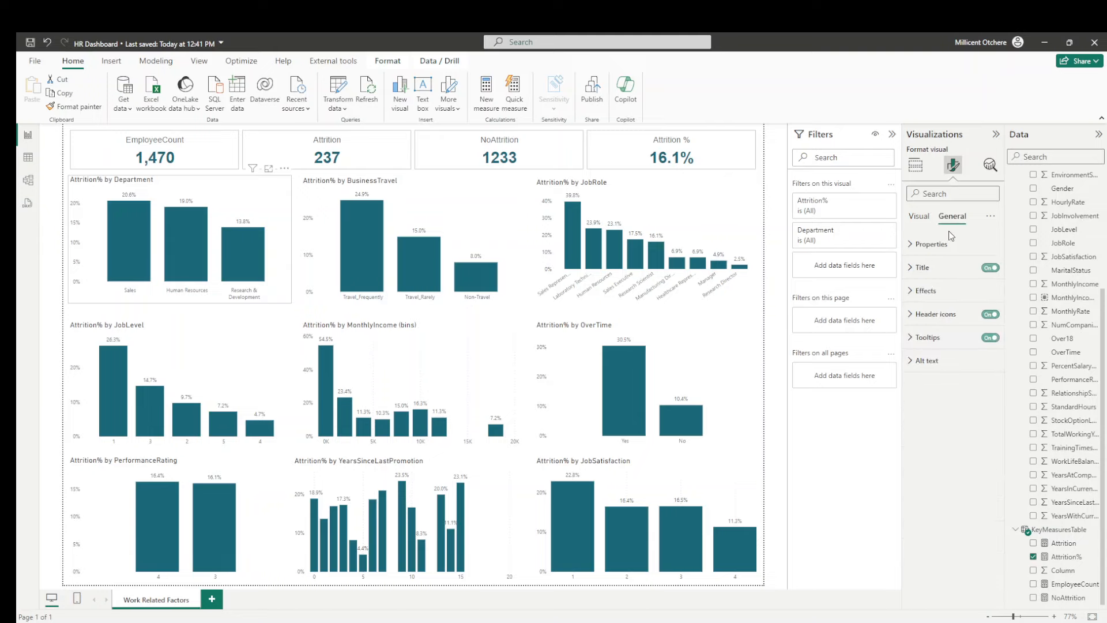
pyautogui.click(926, 267)
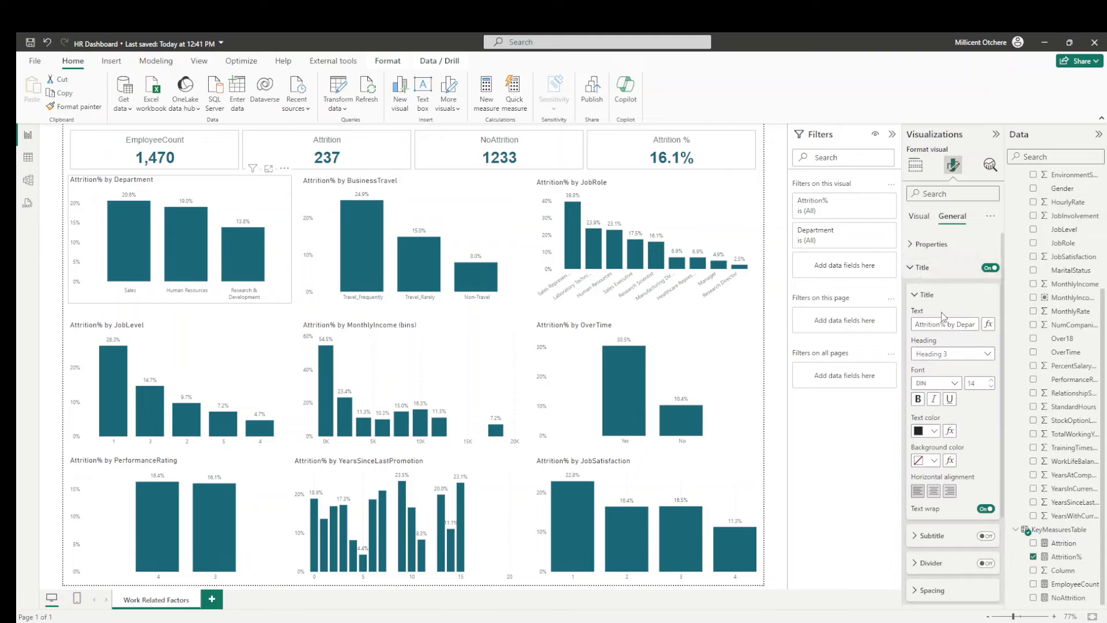
pyautogui.click(945, 383)
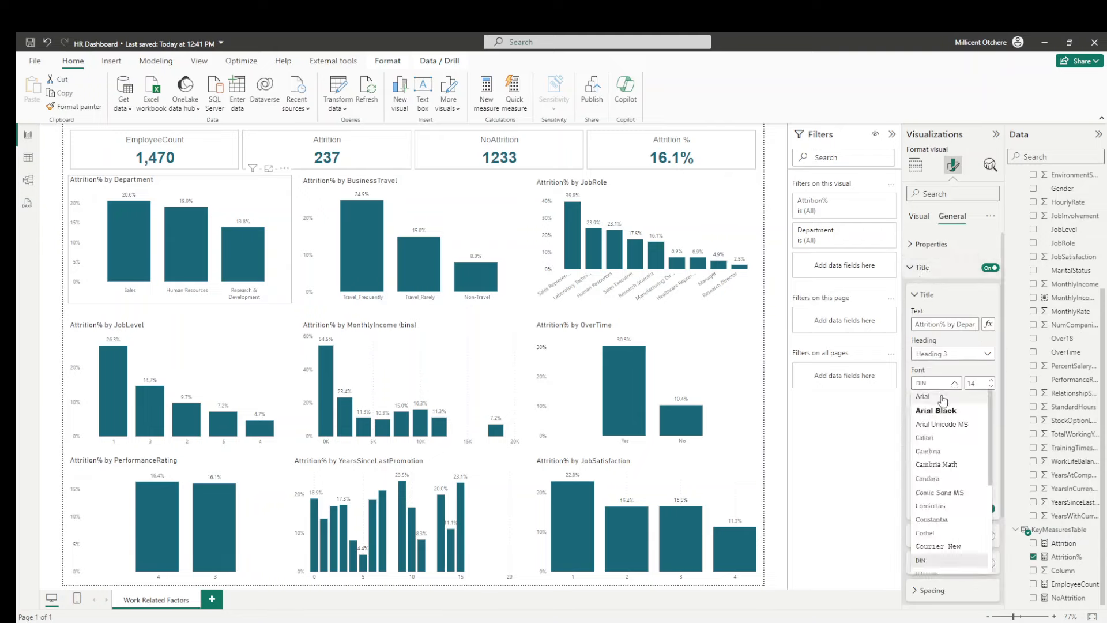
pyautogui.click(943, 397)
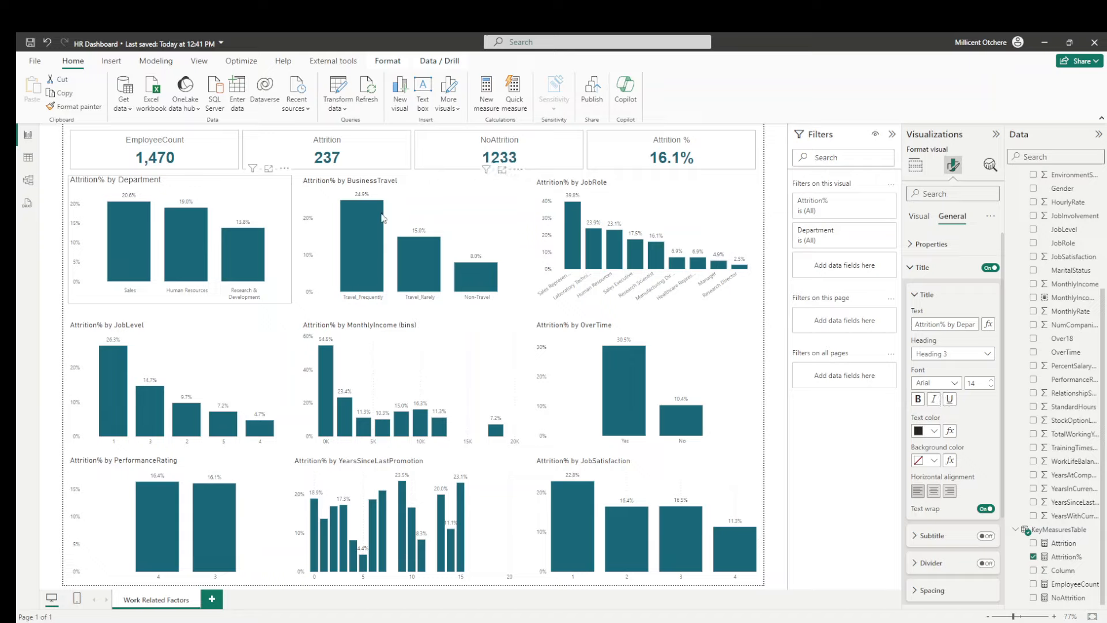
# Step: Change the title font of the Attrition% by BusinessTravel and Attrition% by JobRole charts to Arial
pyautogui.click(439, 198)
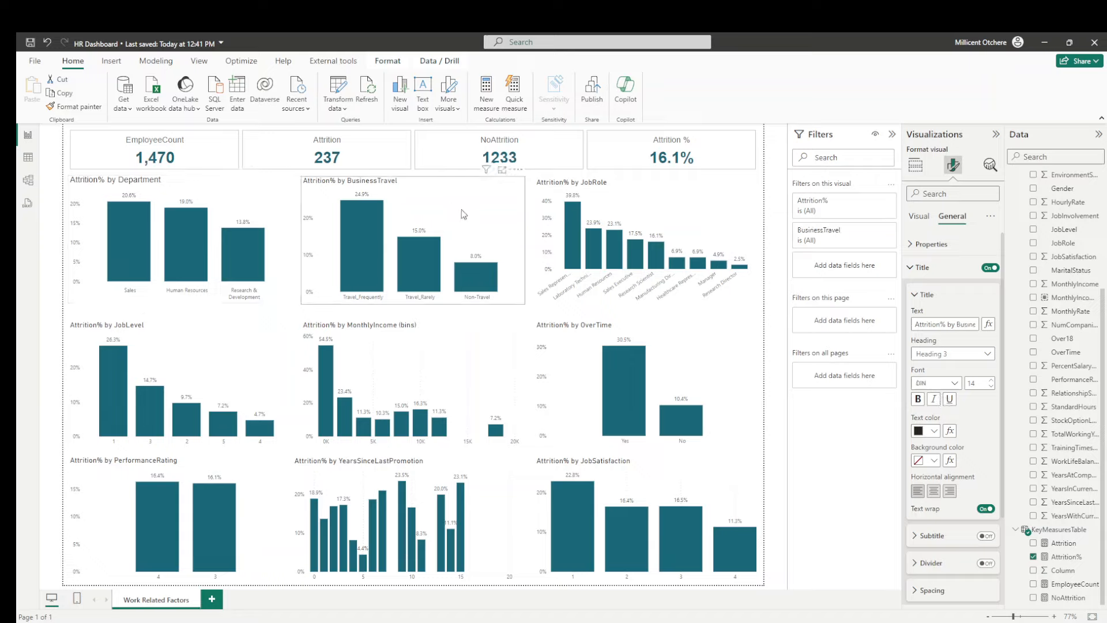
pyautogui.click(949, 386)
pyautogui.click(925, 404)
pyautogui.click(657, 194)
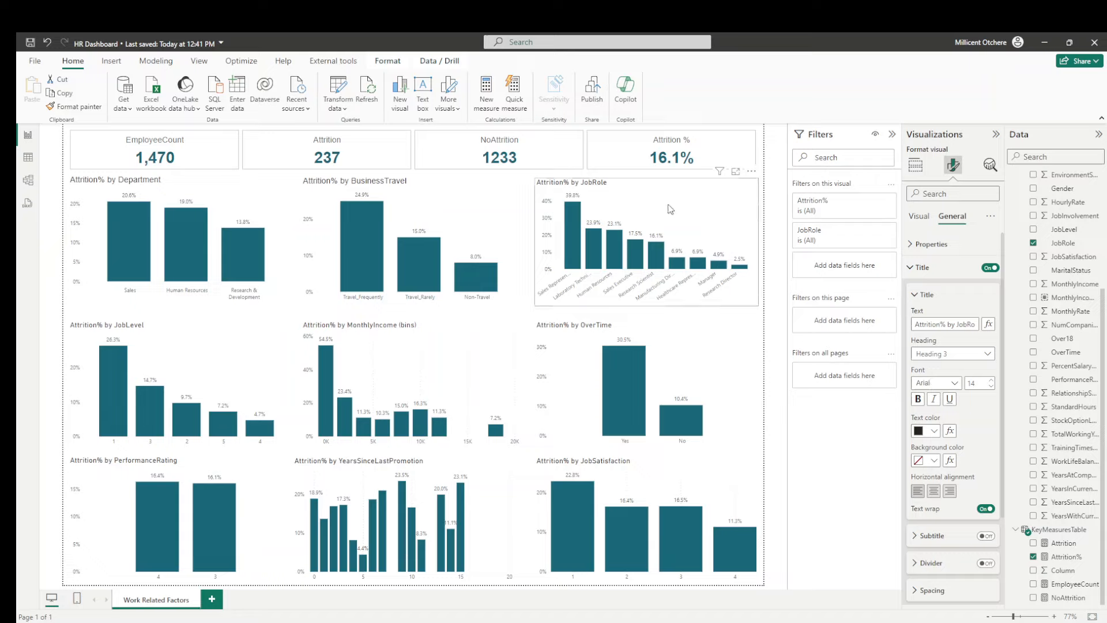
pyautogui.click(436, 196)
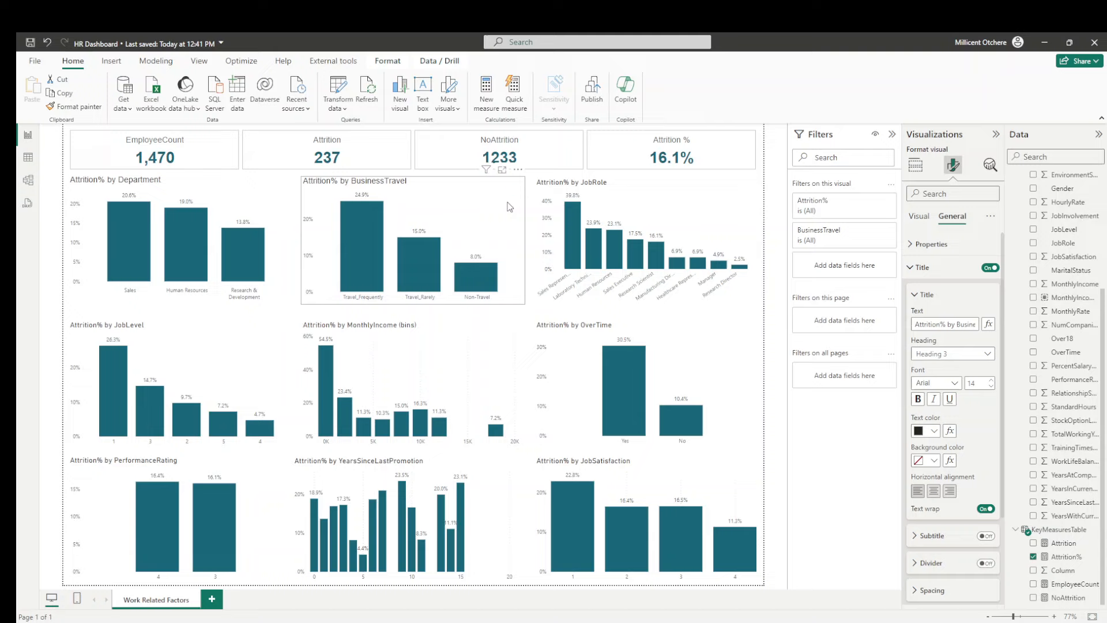
pyautogui.click(606, 203)
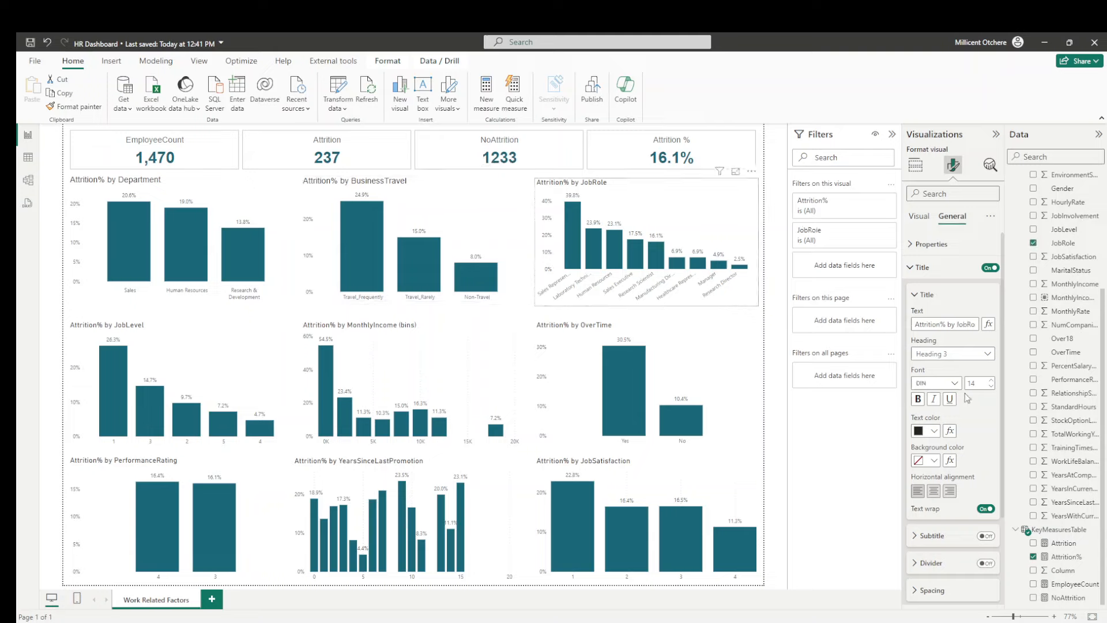
pyautogui.click(951, 383)
pyautogui.click(922, 398)
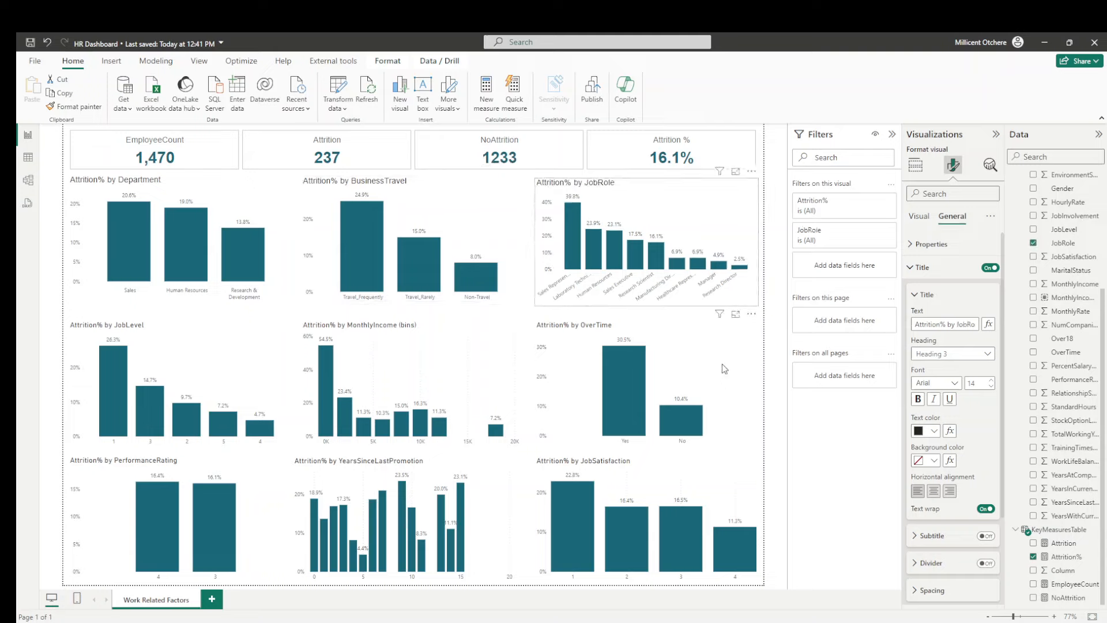
# Step: Change the title font of the OverTime, MonthlyIncome (bins) and JobLevel charts in the middle row to Arial
pyautogui.click(721, 365)
pyautogui.click(940, 383)
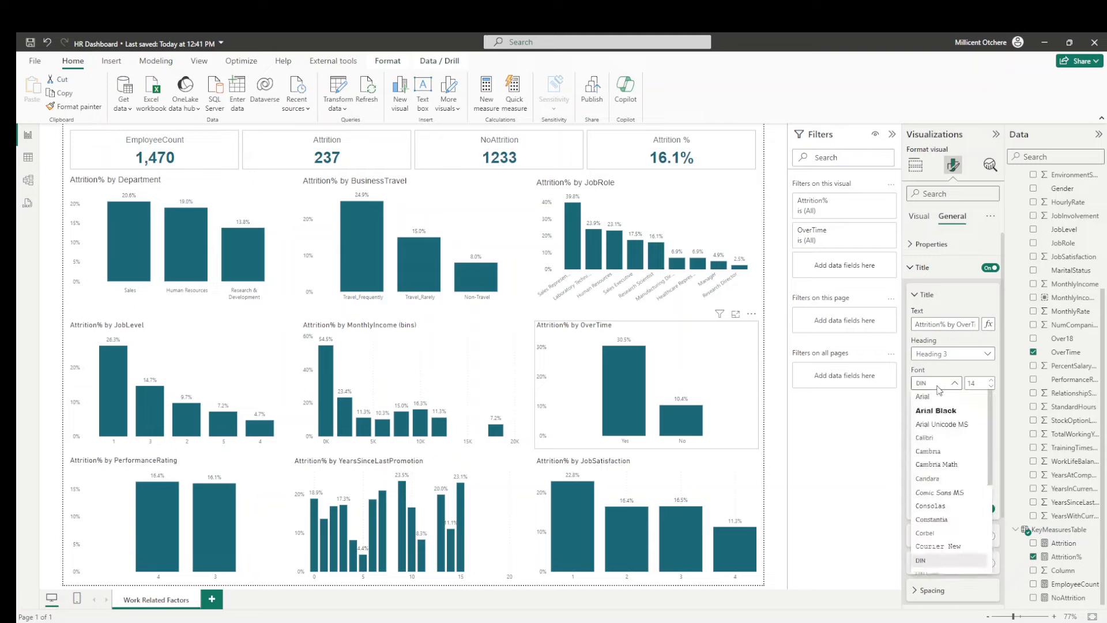
pyautogui.click(925, 400)
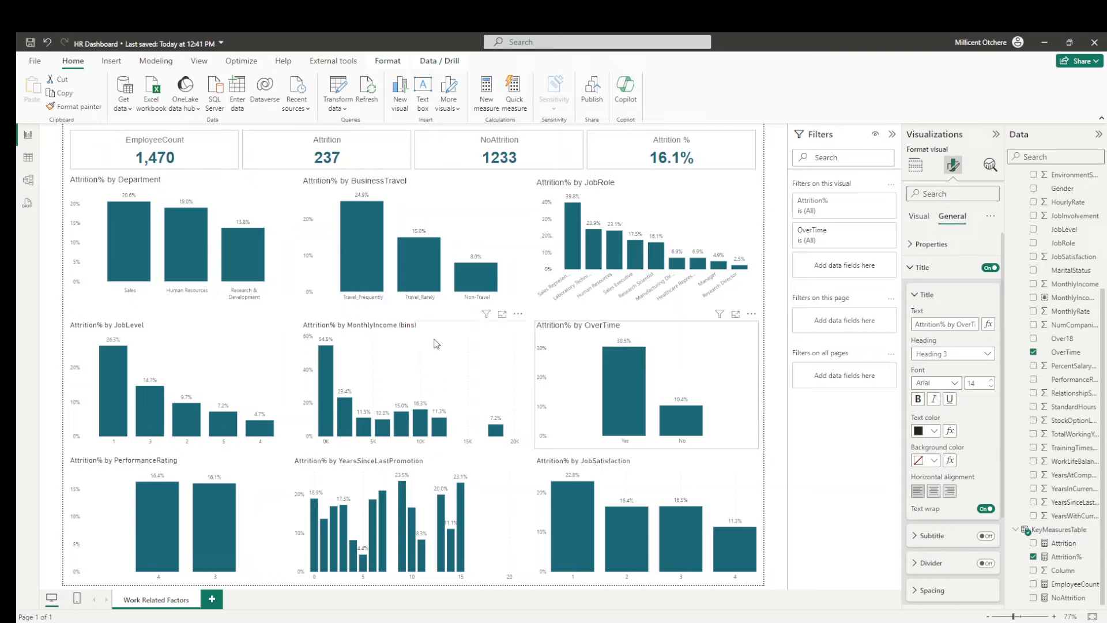
pyautogui.click(447, 344)
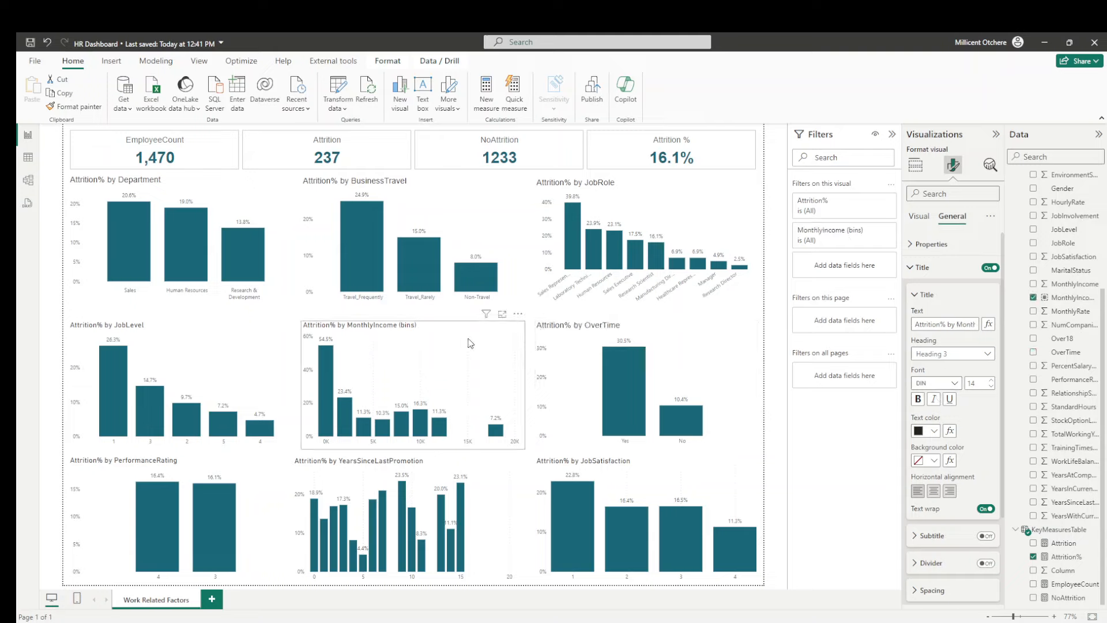
pyautogui.click(937, 386)
pyautogui.click(925, 399)
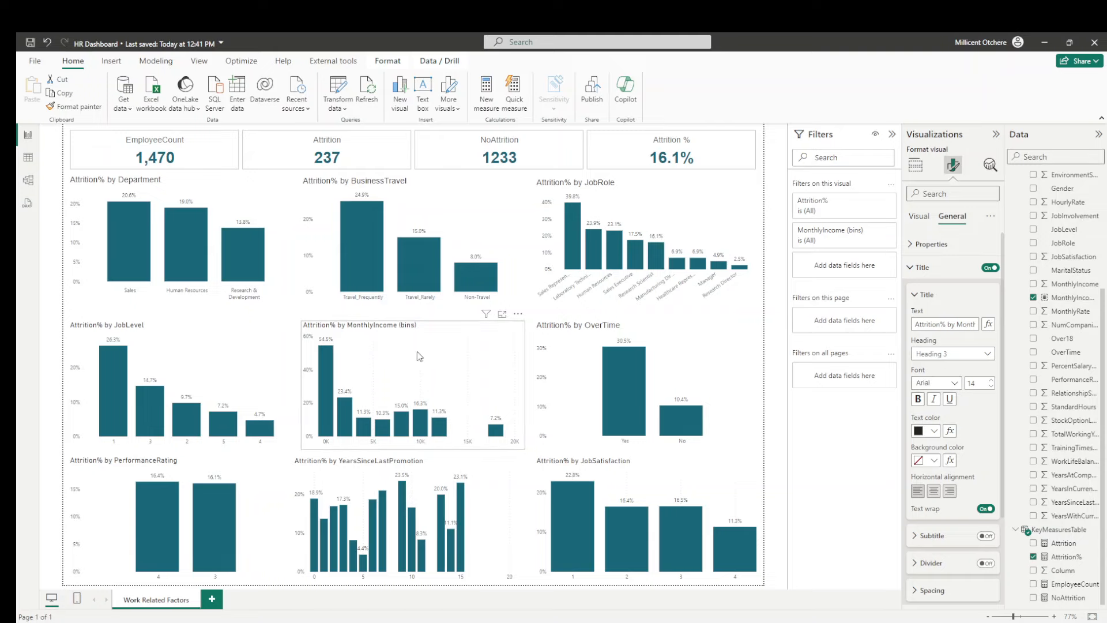
pyautogui.click(230, 343)
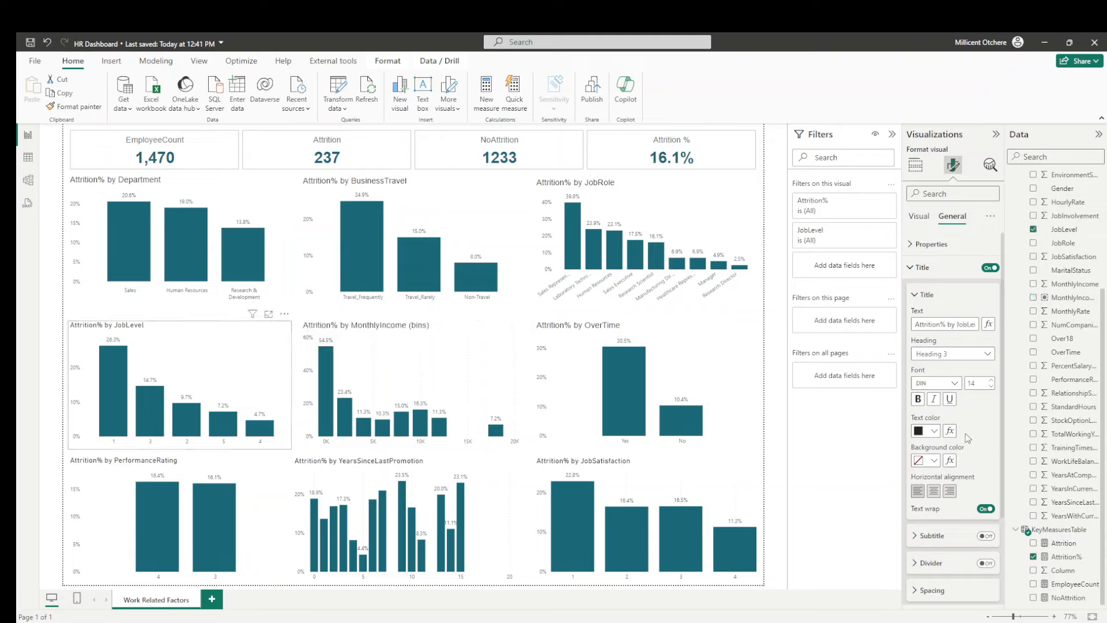
pyautogui.click(951, 384)
pyautogui.click(932, 400)
# Step: Change the title font of the PerformanceRating, YearsSinceLastPromotion and JobSatisfaction charts to Arial
pyautogui.click(246, 476)
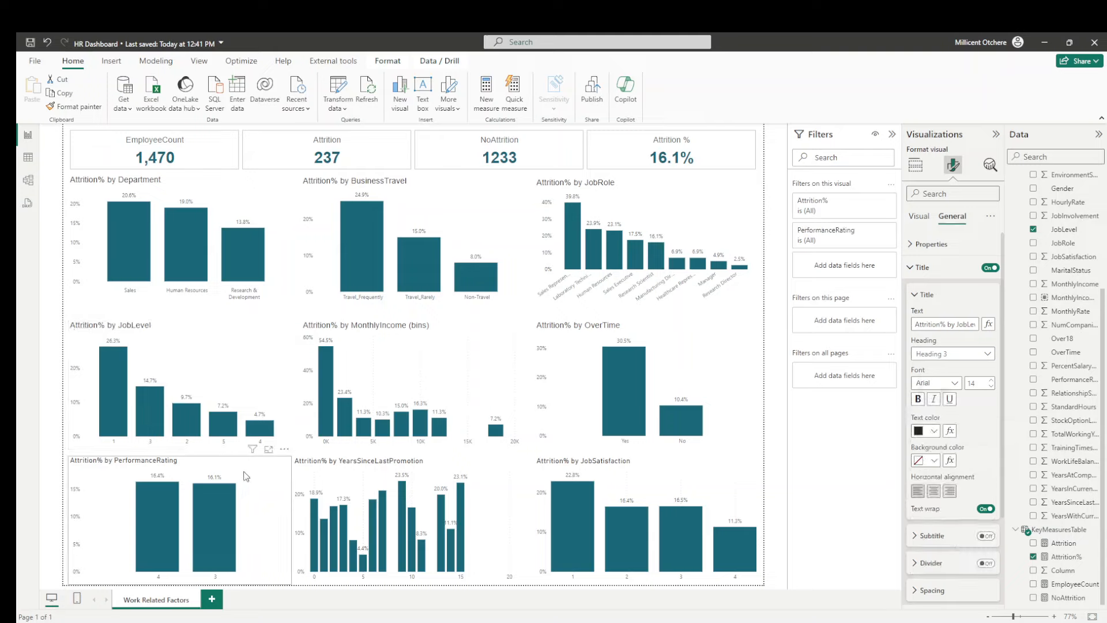
pyautogui.click(929, 384)
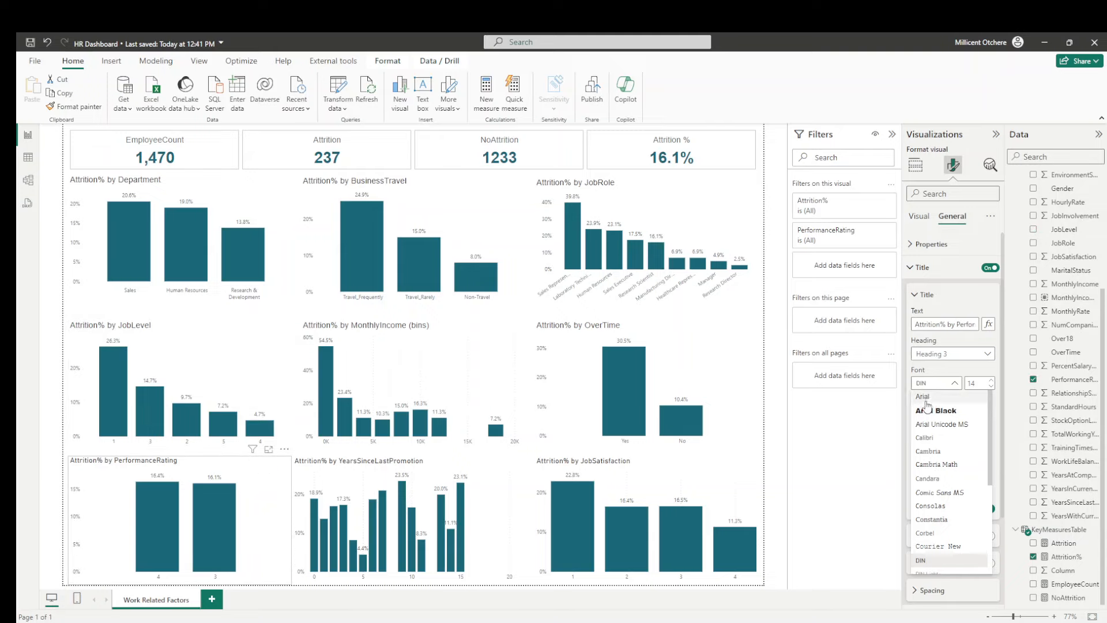
pyautogui.click(895, 414)
pyautogui.click(493, 478)
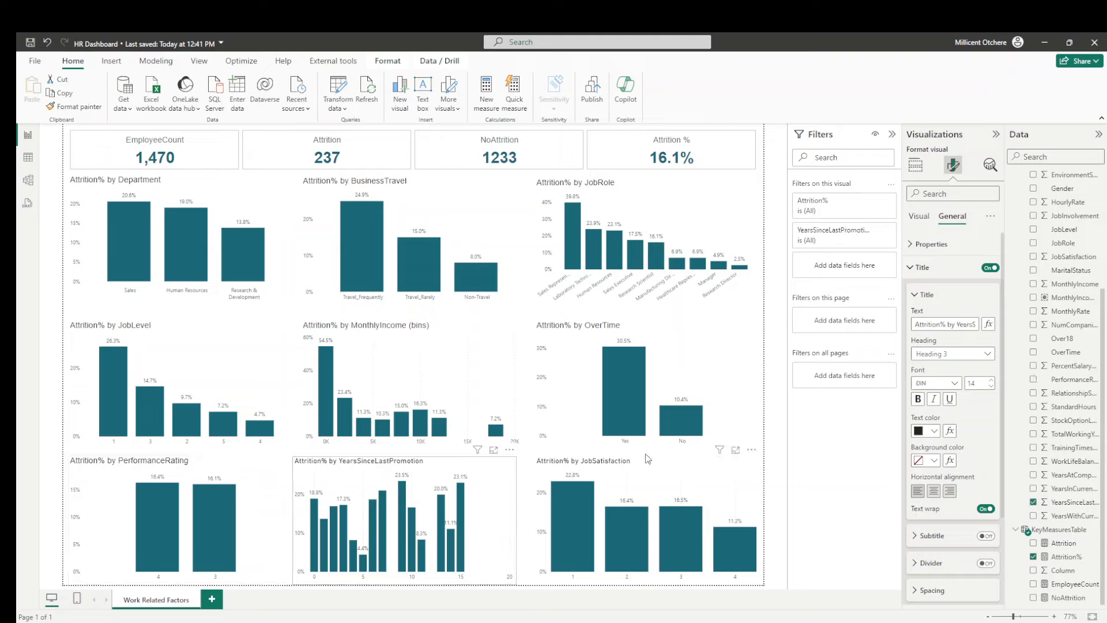
pyautogui.click(922, 384)
pyautogui.click(920, 399)
pyautogui.click(686, 464)
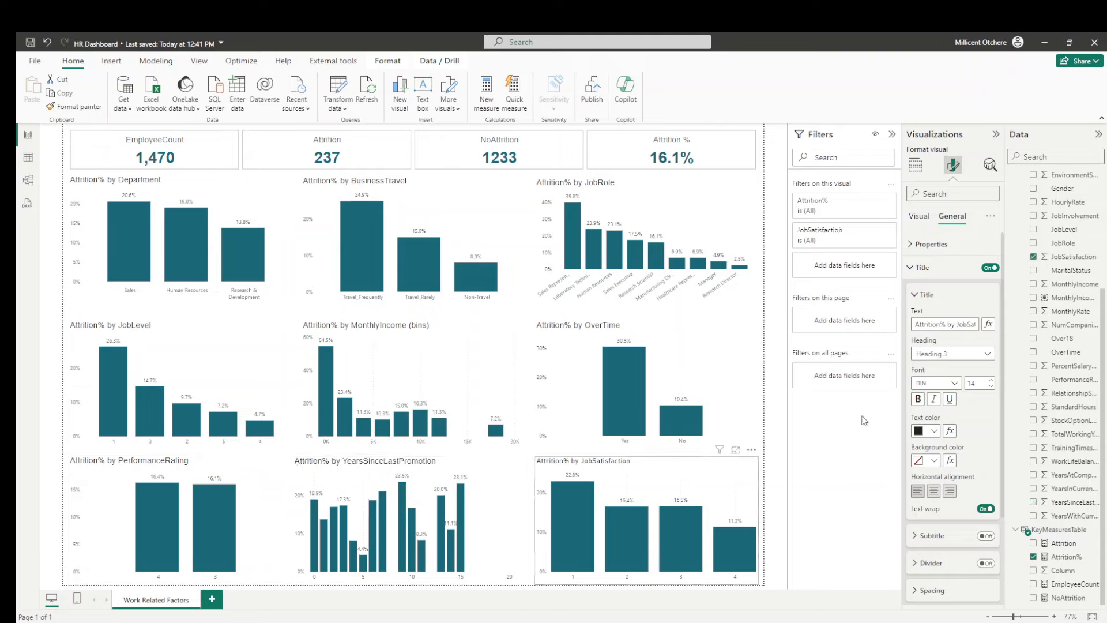
pyautogui.click(927, 385)
pyautogui.click(920, 400)
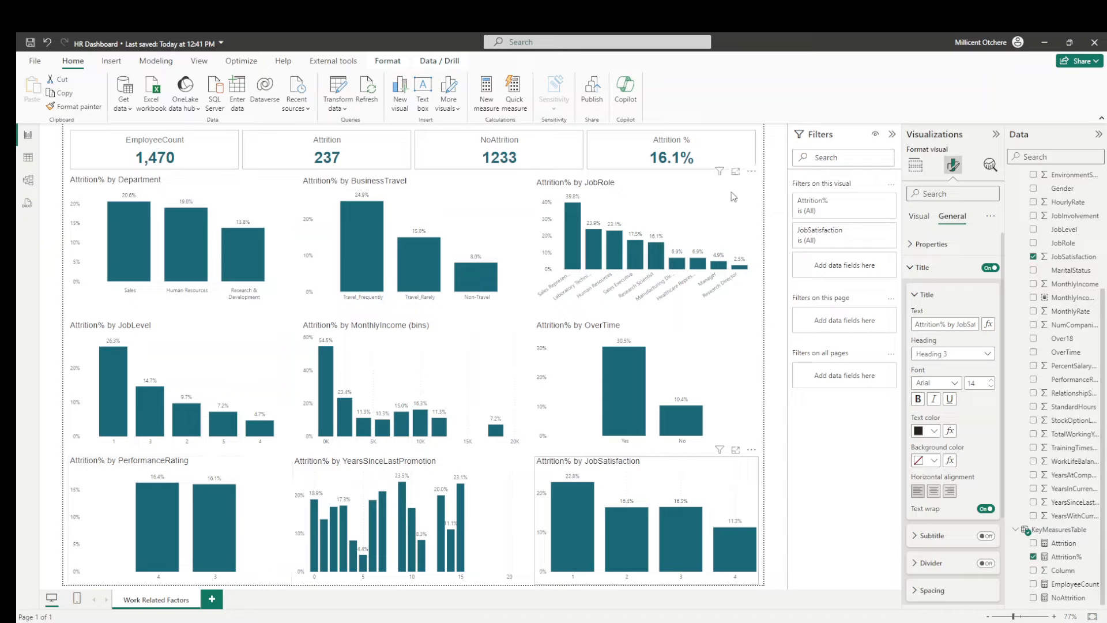
# Step: Convert the Attrition% by JobRole column chart into a treemap
pyautogui.click(686, 197)
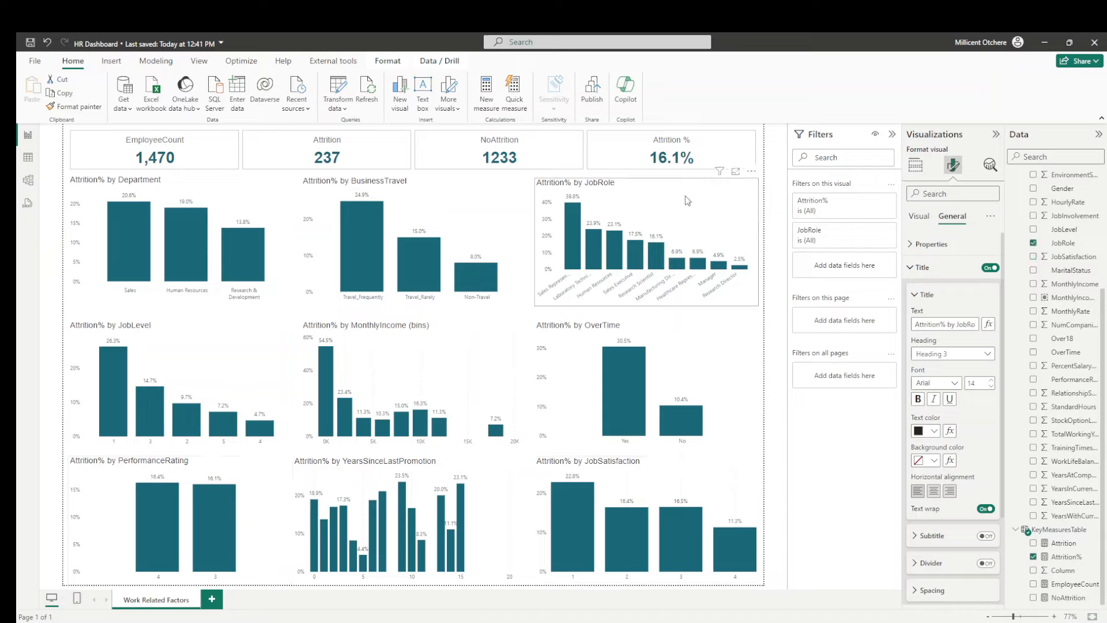
pyautogui.click(915, 167)
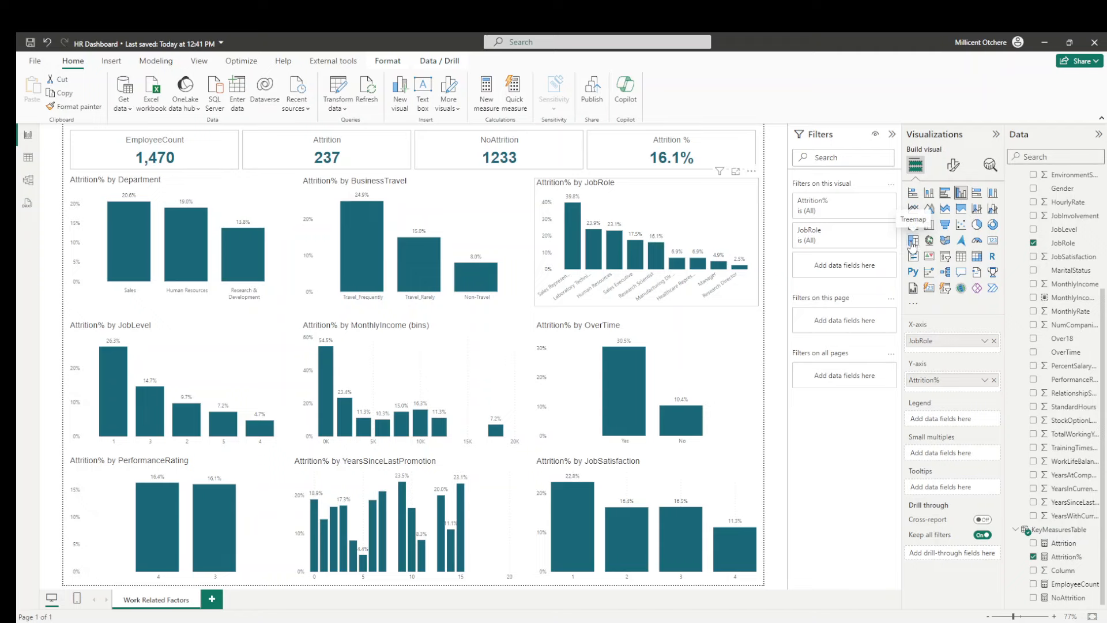
pyautogui.click(912, 241)
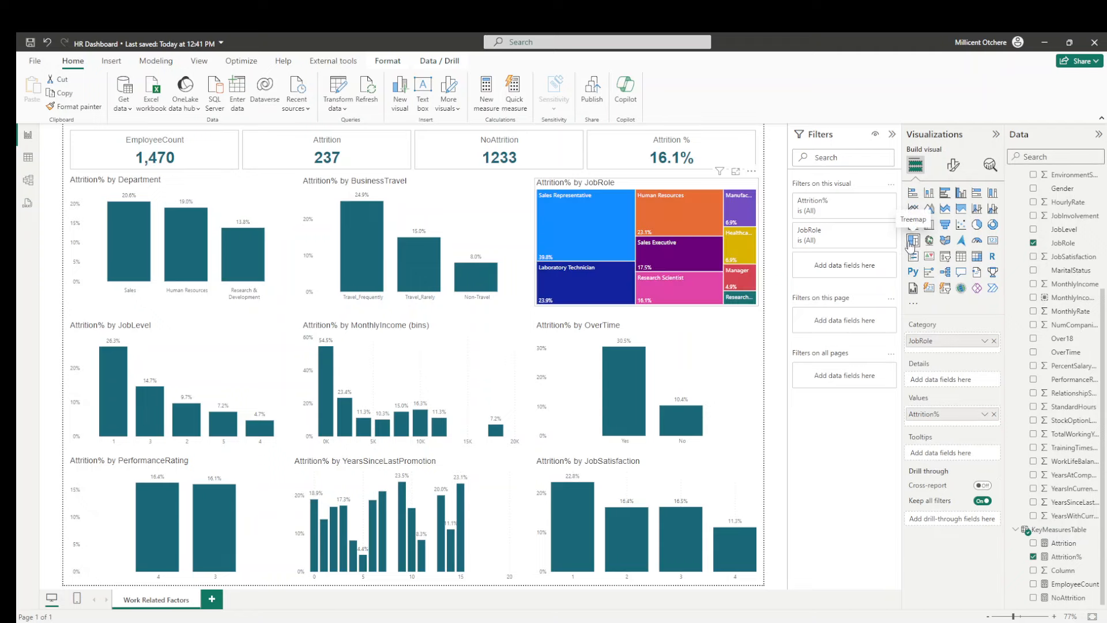
pyautogui.moveTo(563, 225)
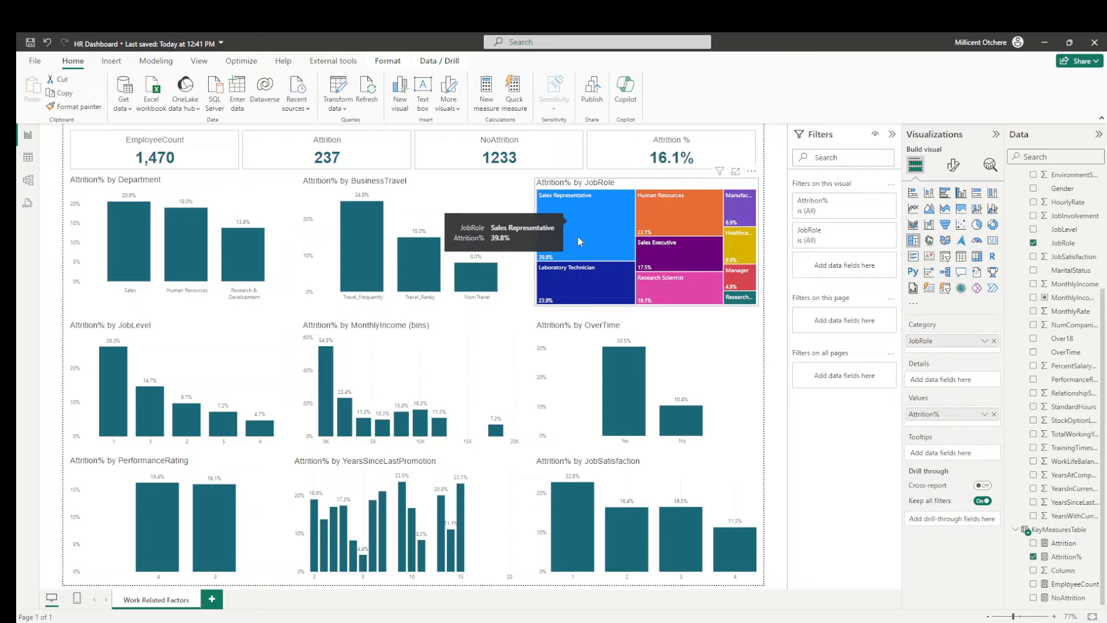
pyautogui.moveTo(554, 300)
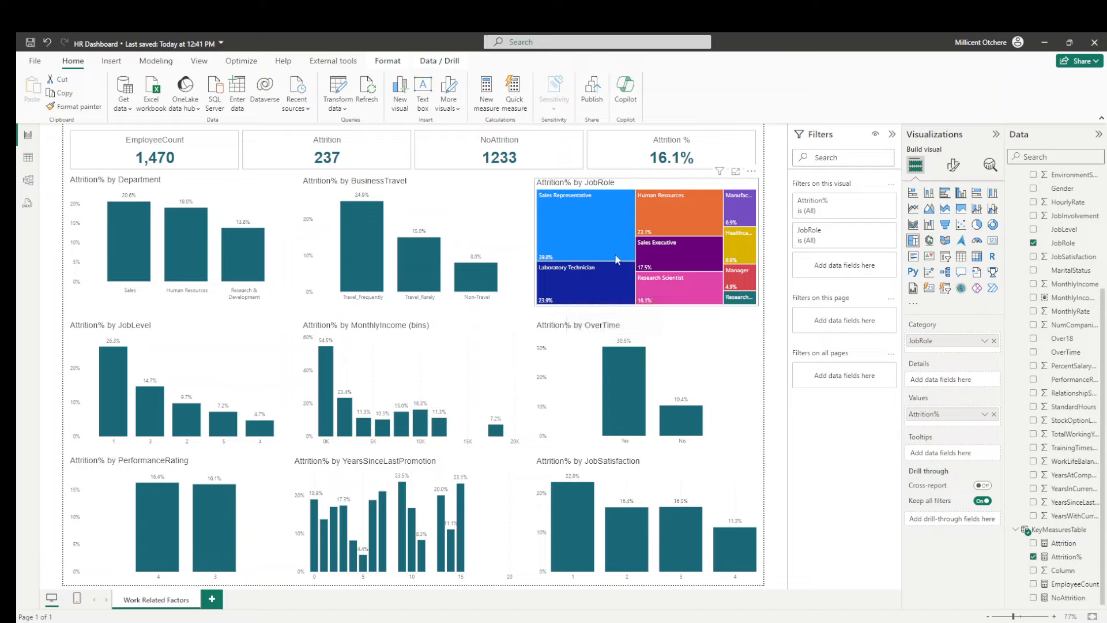
# Step: Convert the Attrition% by PerformanceRating column chart into a donut chart
pyautogui.moveTo(627, 258)
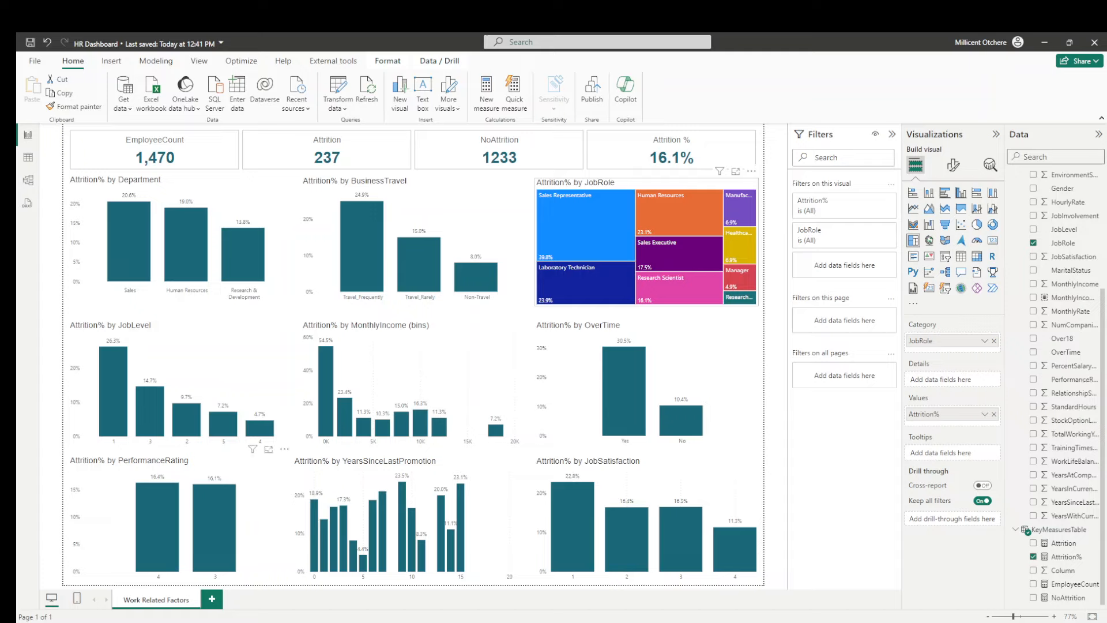
pyautogui.click(257, 480)
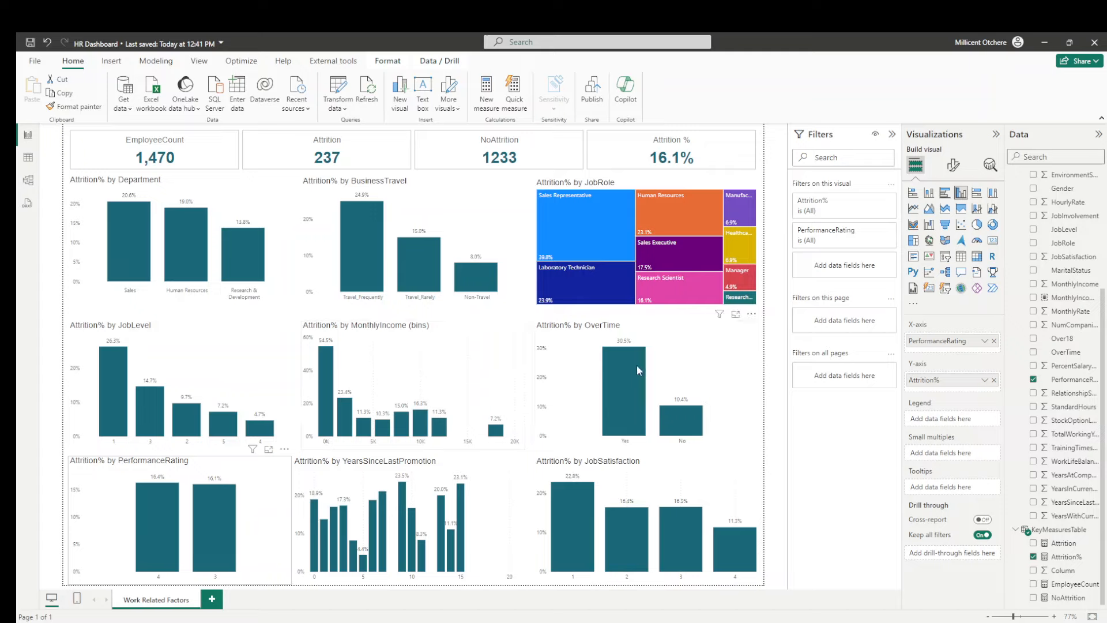
pyautogui.click(992, 226)
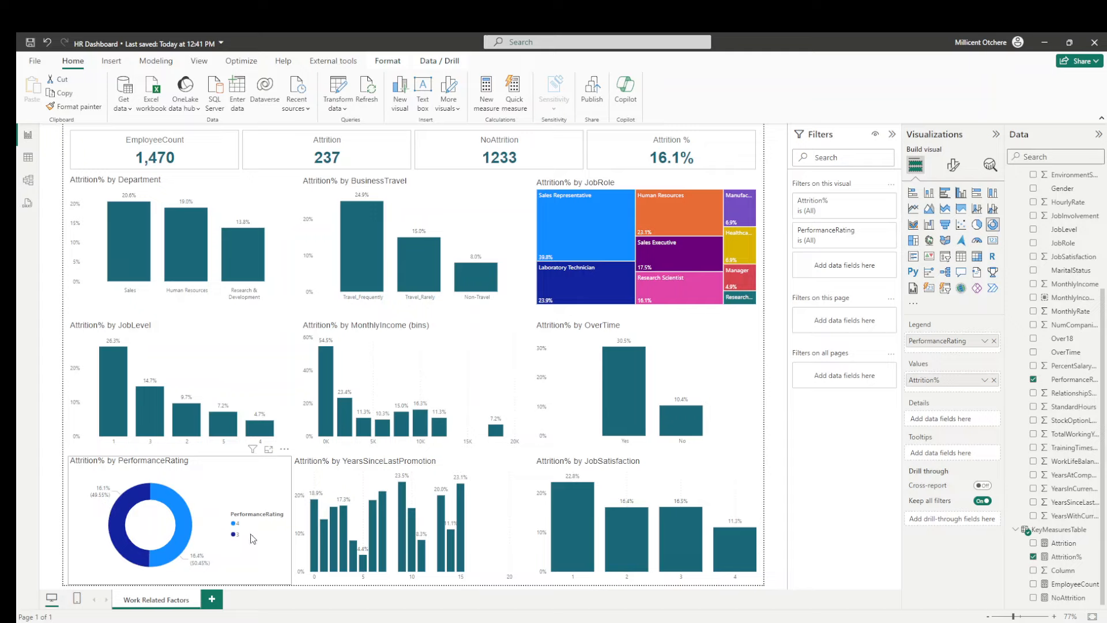
# Step: Color the PerformanceRating donut's slice 3 in the recently used teal and slice 4 in #12239E
pyautogui.click(954, 166)
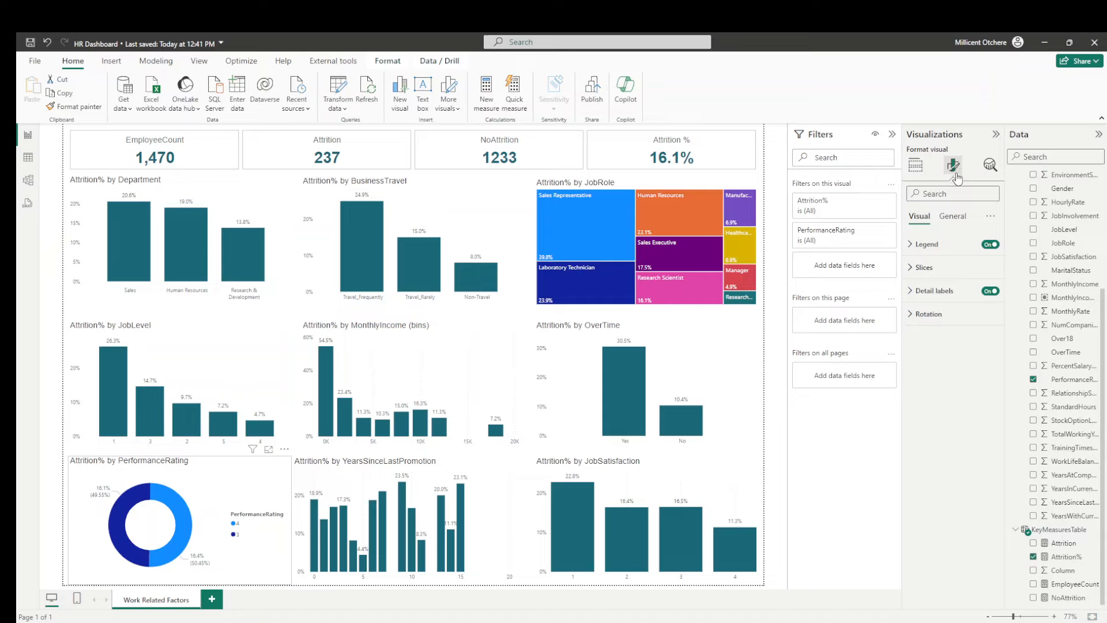
pyautogui.click(925, 268)
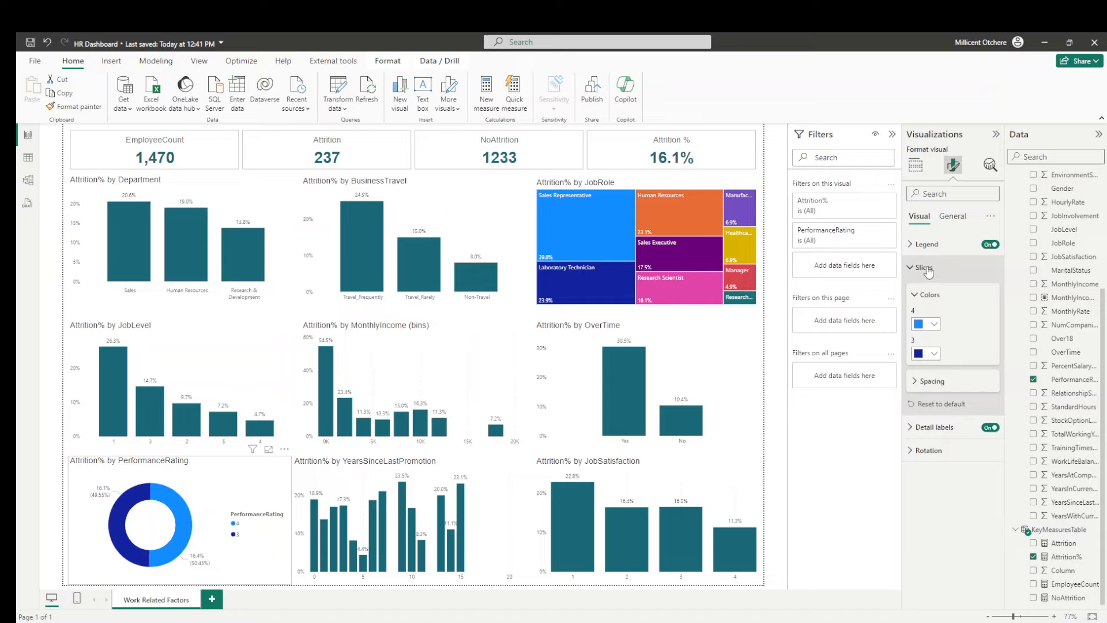
pyautogui.click(934, 354)
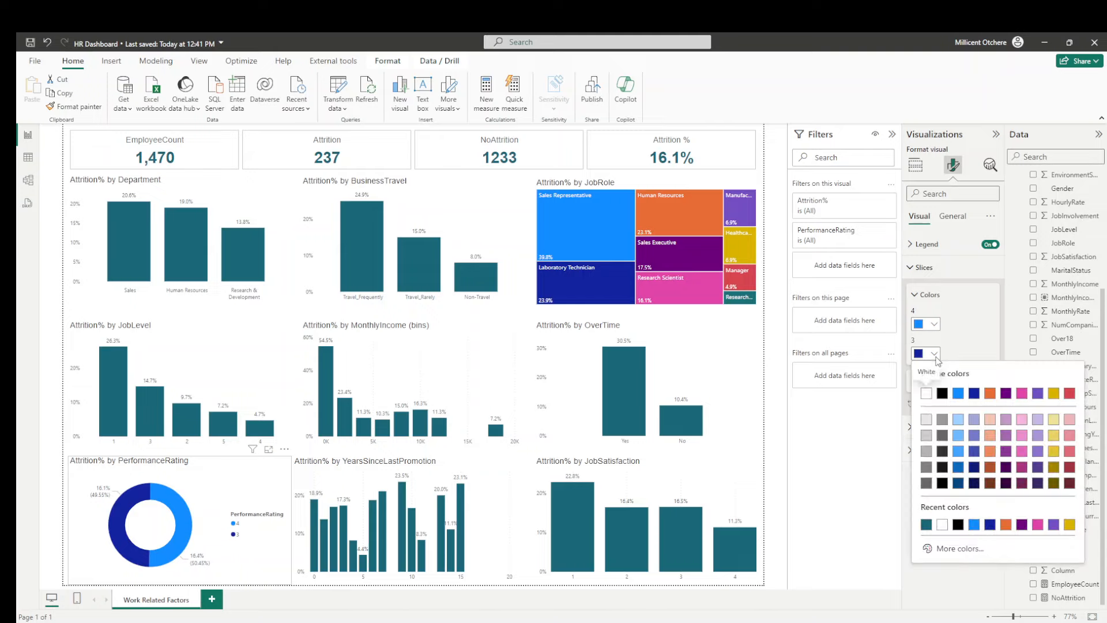
pyautogui.click(925, 525)
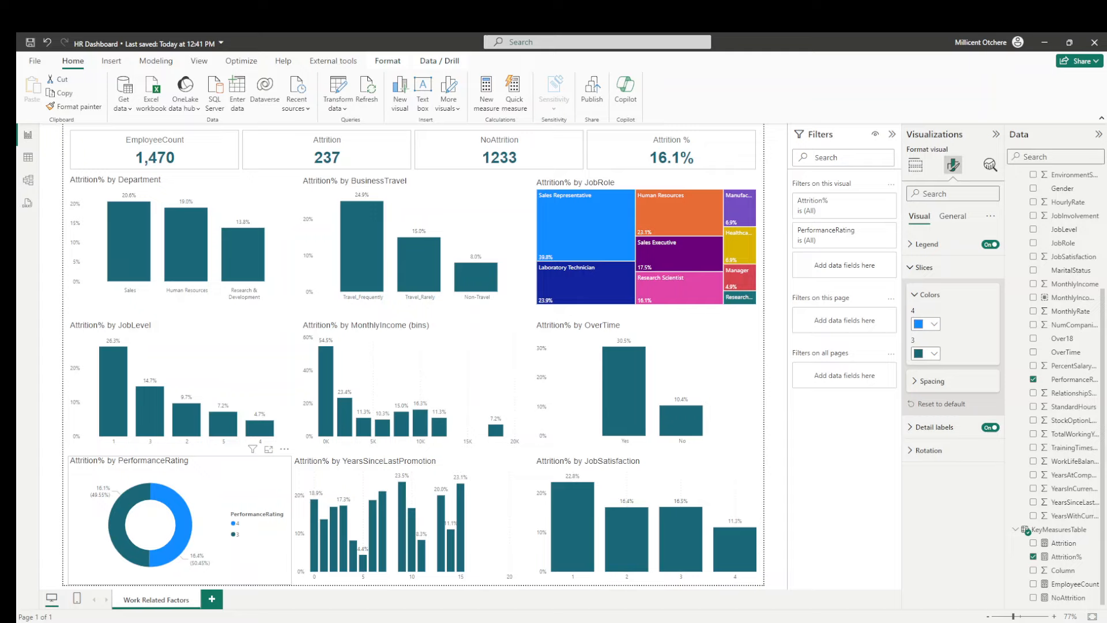
pyautogui.click(931, 324)
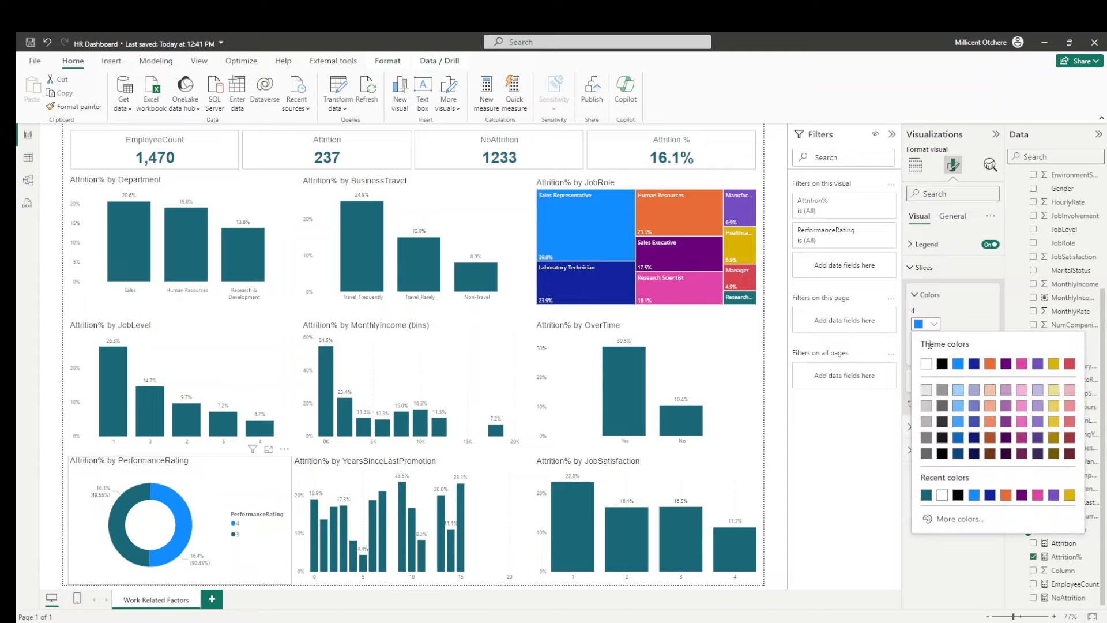
pyautogui.click(949, 519)
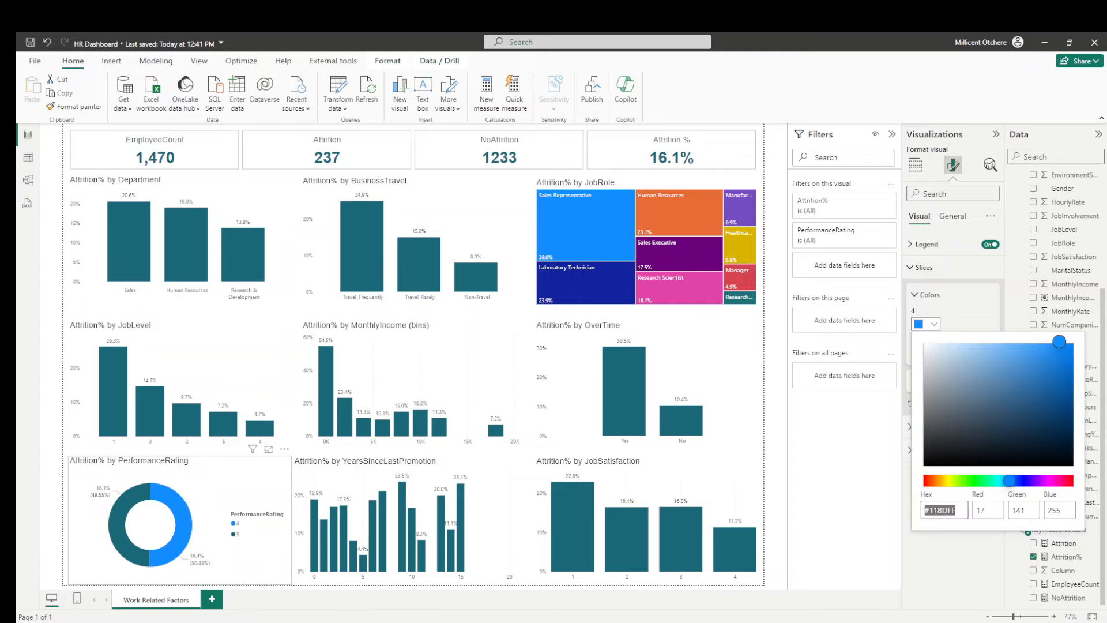
pyautogui.write('#12239E')
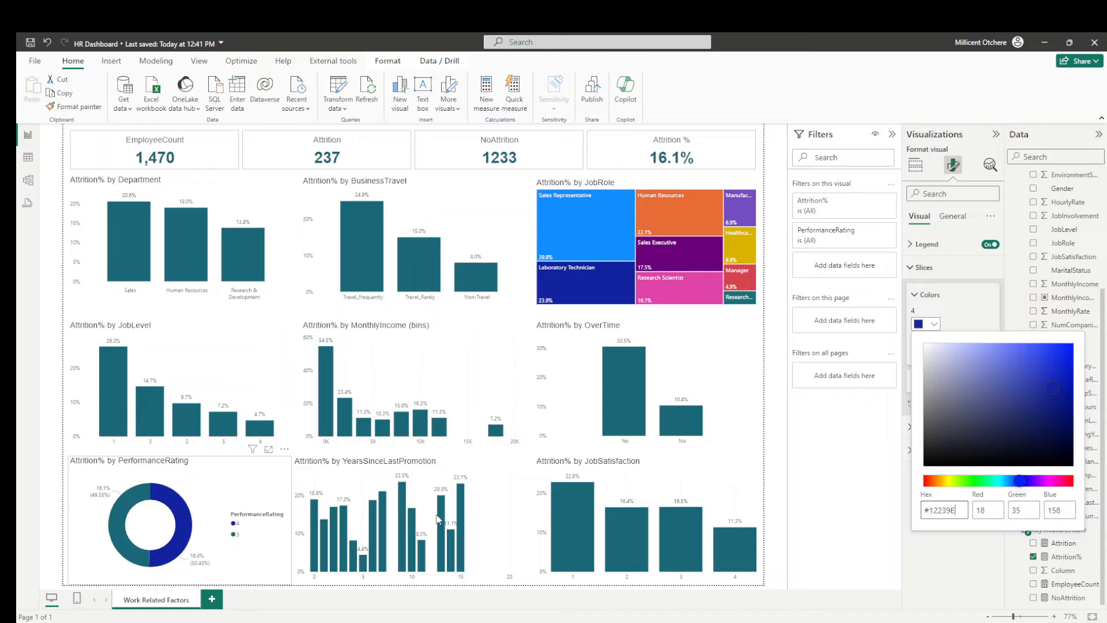
pyautogui.click(497, 508)
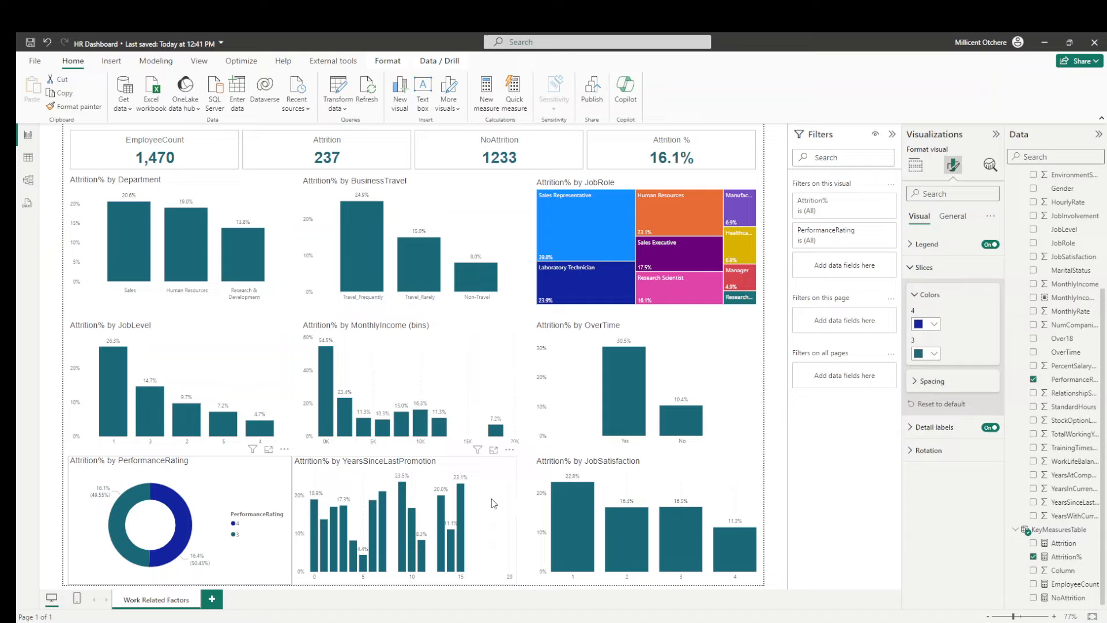
pyautogui.click(532, 176)
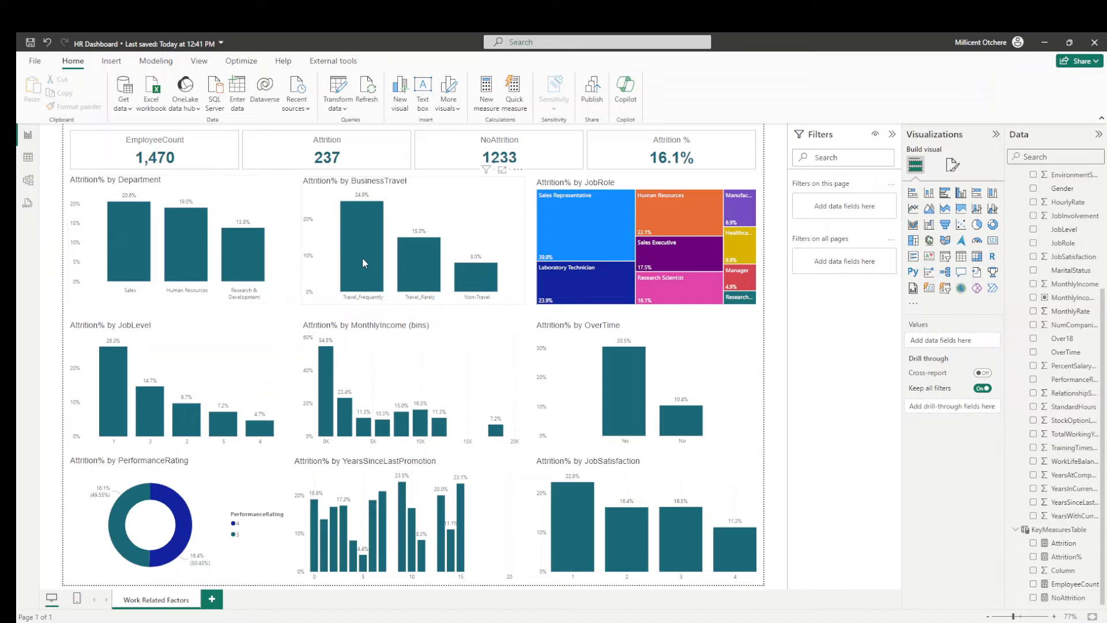
# Step: Duplicate the Work Related Factors page and rename the copy as External Factors
pyautogui.moveTo(361, 263)
pyautogui.rightClick(149, 602)
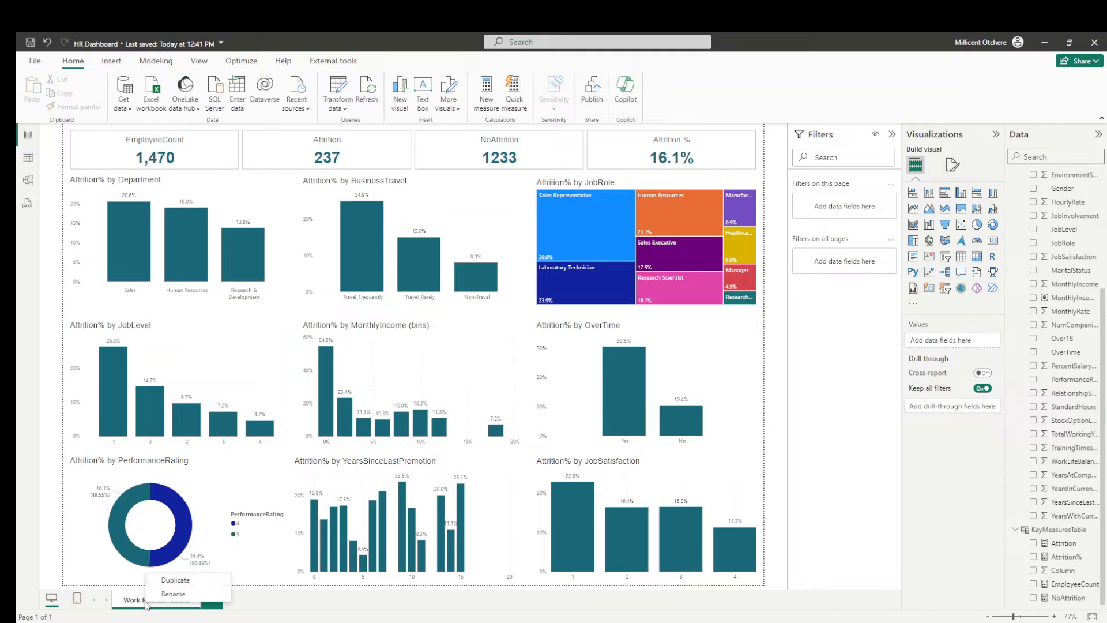
pyautogui.click(181, 582)
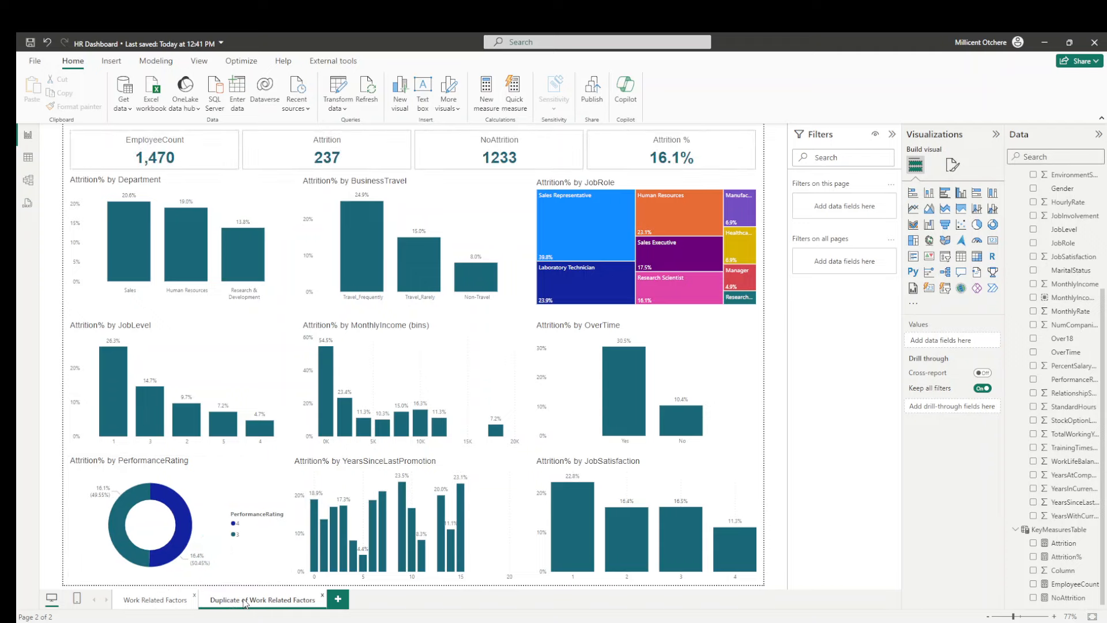
pyautogui.doubleClick(246, 600)
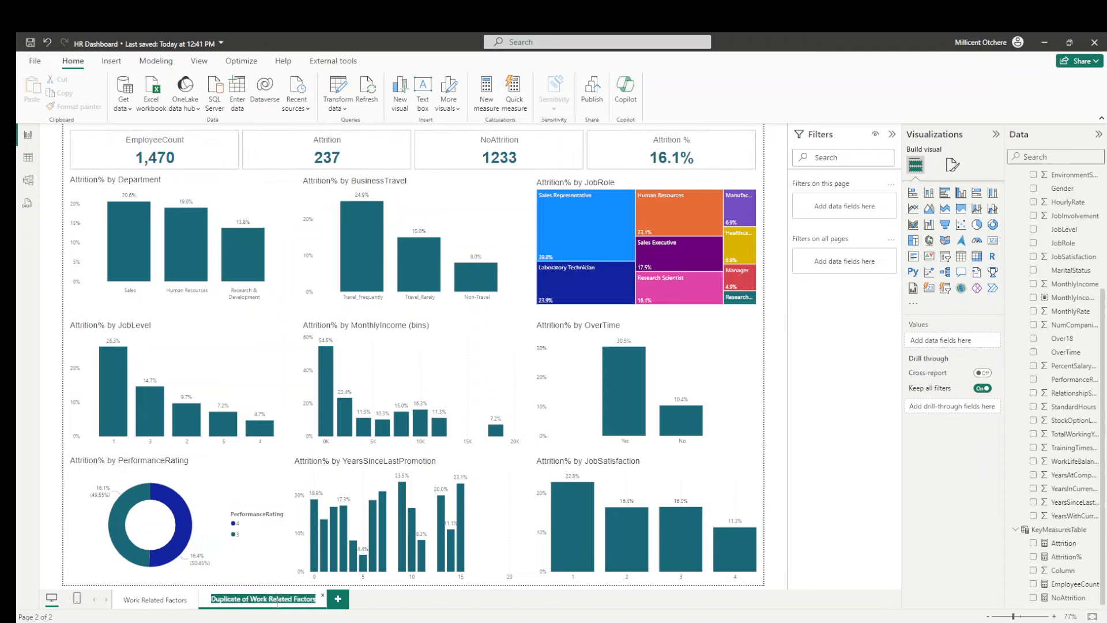
pyautogui.moveTo(268, 601); pyautogui.dragTo(180, 605)
pyautogui.write('Extern')
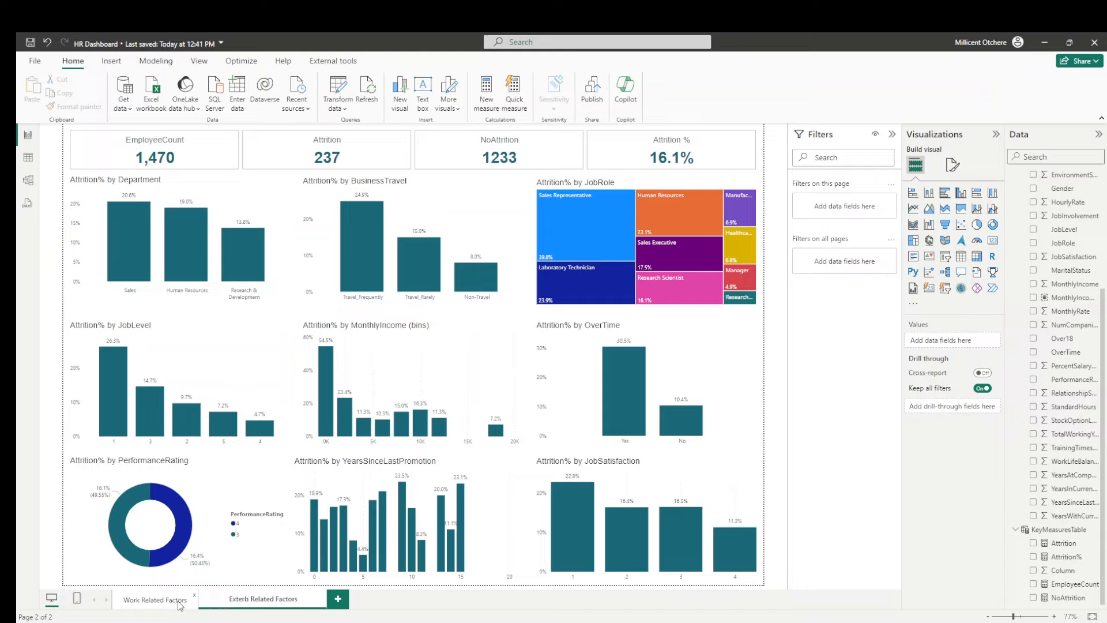
pyautogui.press('BackSpace')
pyautogui.write('nal')
pyautogui.doubleClick(267, 600)
pyautogui.press('BackSpace')
pyautogui.press('Return')
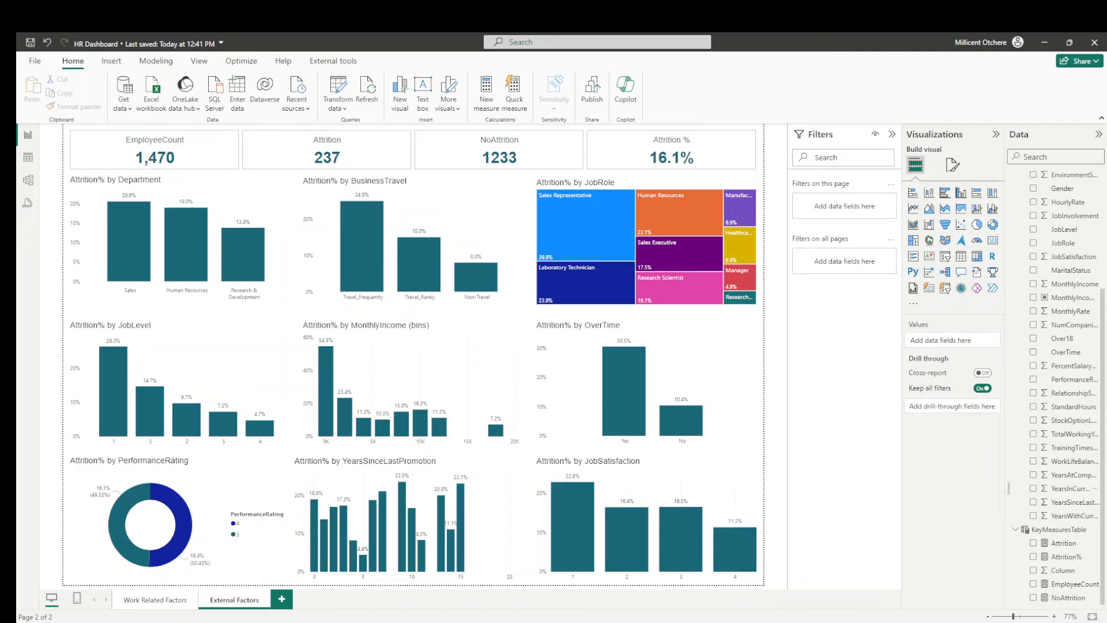
# Step: Replace Department with Gender on the x-axis of the Attrition% by Department chart on the External Factors page
pyautogui.click(256, 200)
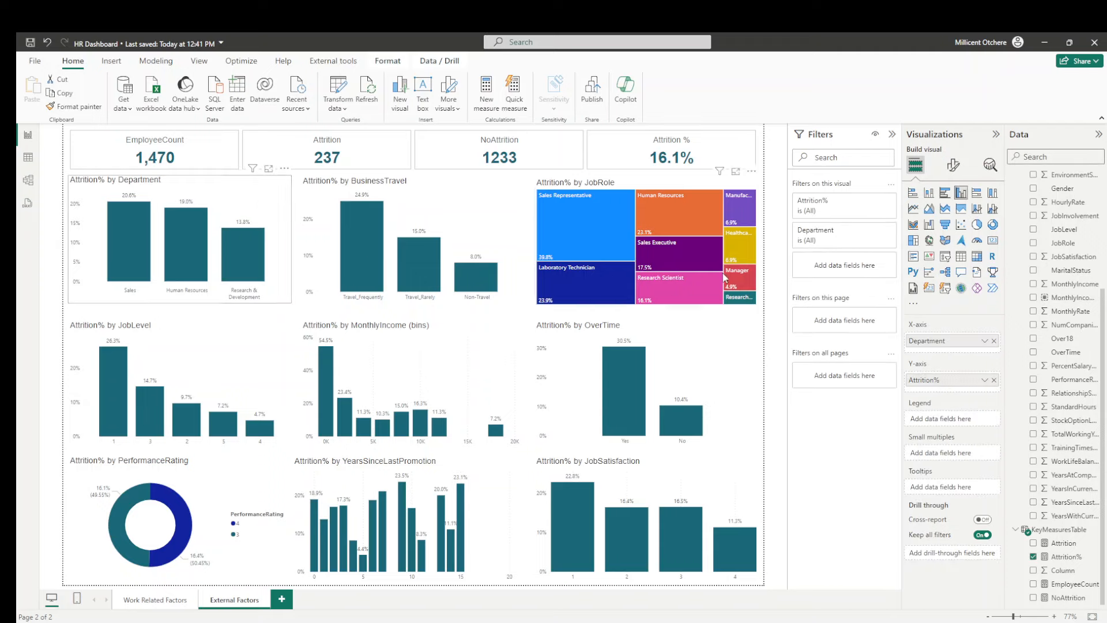
pyautogui.moveTo(1066, 196); pyautogui.dragTo(976, 346)
pyautogui.click(994, 355)
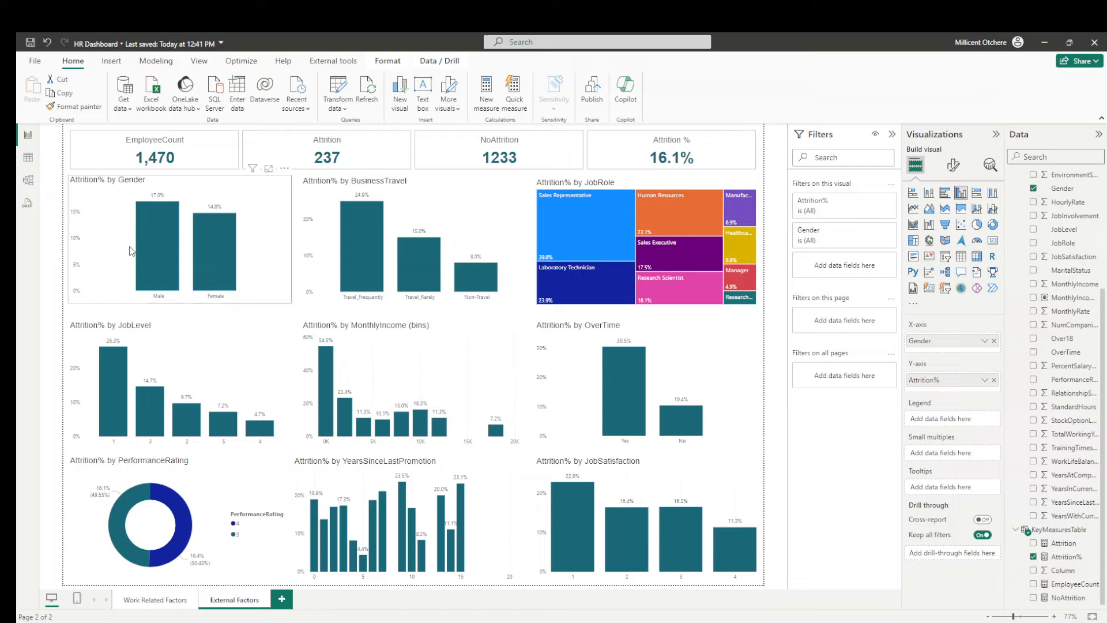
pyautogui.moveTo(162, 226)
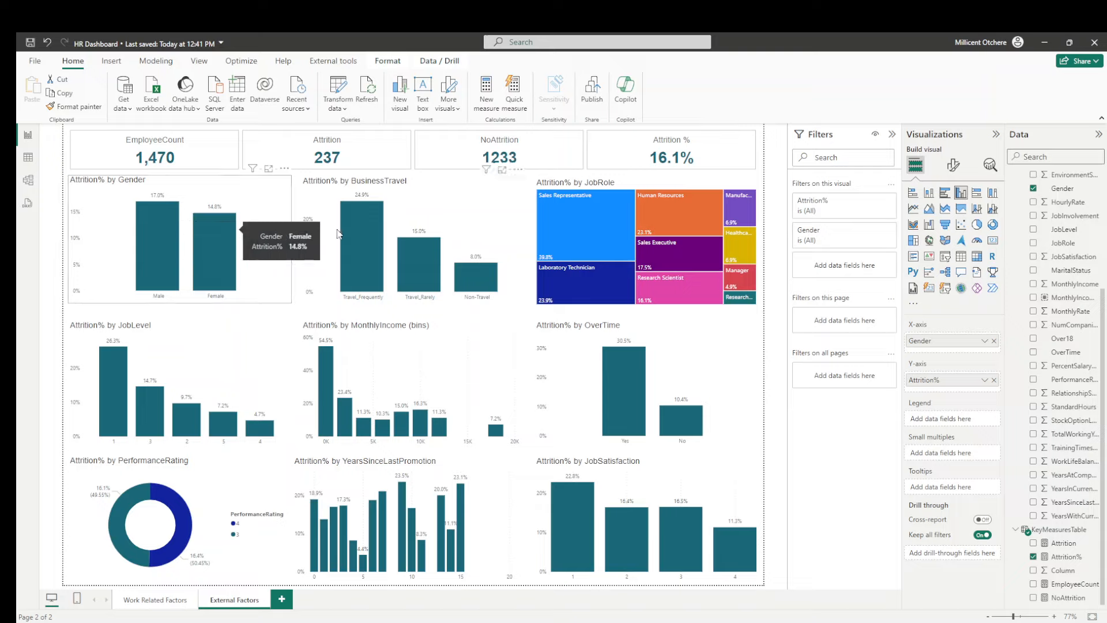
# Step: Replace BusinessTravel with Age (bins) on the x-axis of the Attrition% by BusinessTravel chart
pyautogui.click(418, 205)
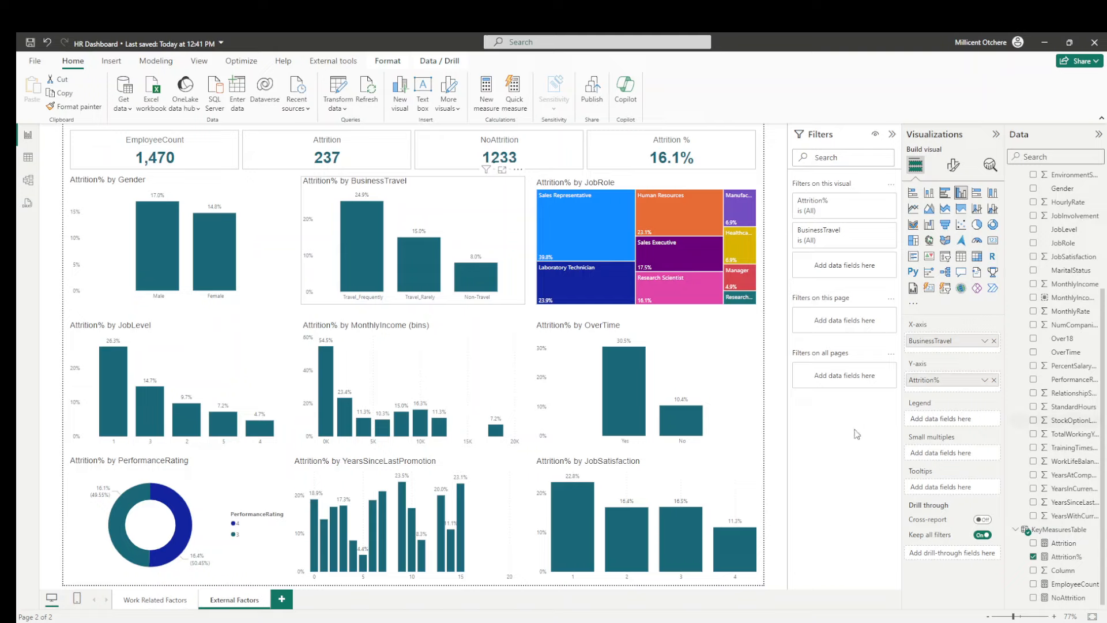
pyautogui.scroll(3, 1066, 229)
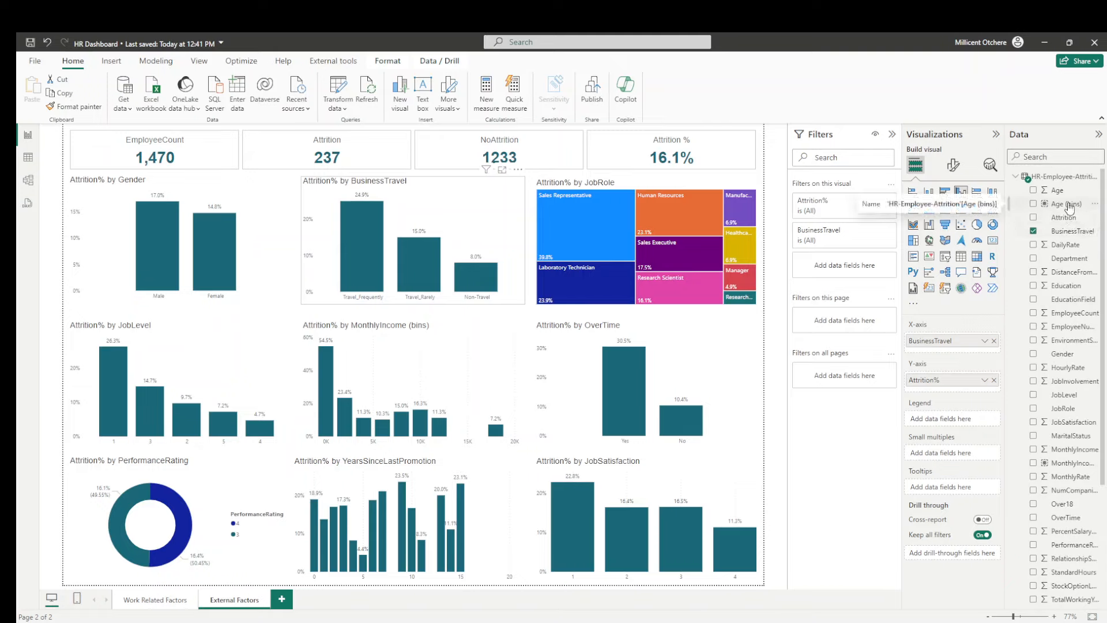
pyautogui.moveTo(1069, 208); pyautogui.dragTo(983, 348)
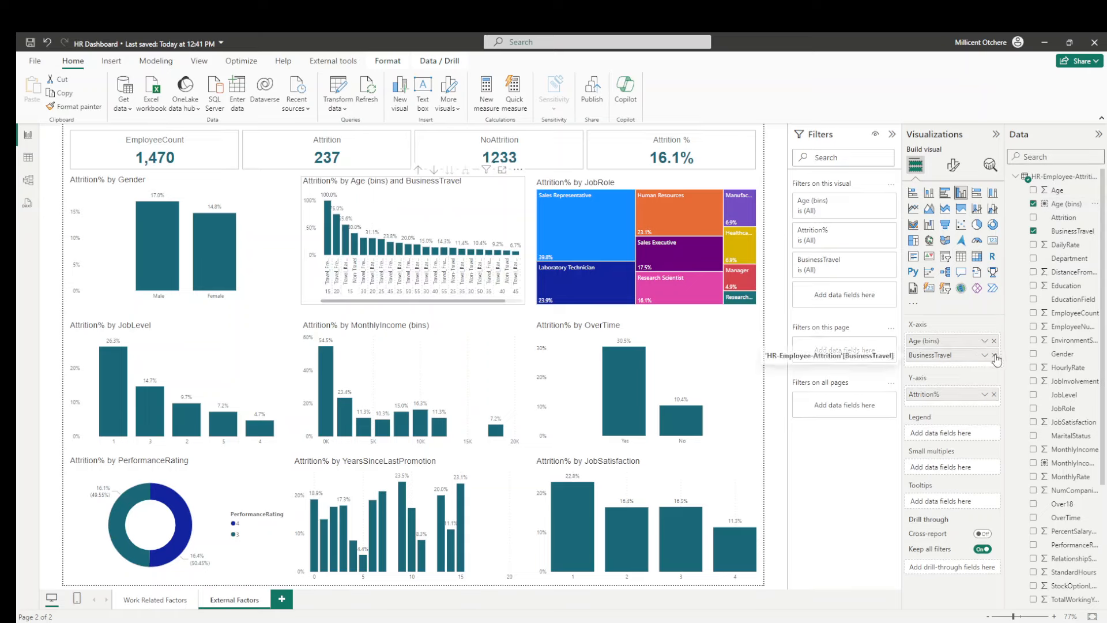
pyautogui.click(994, 354)
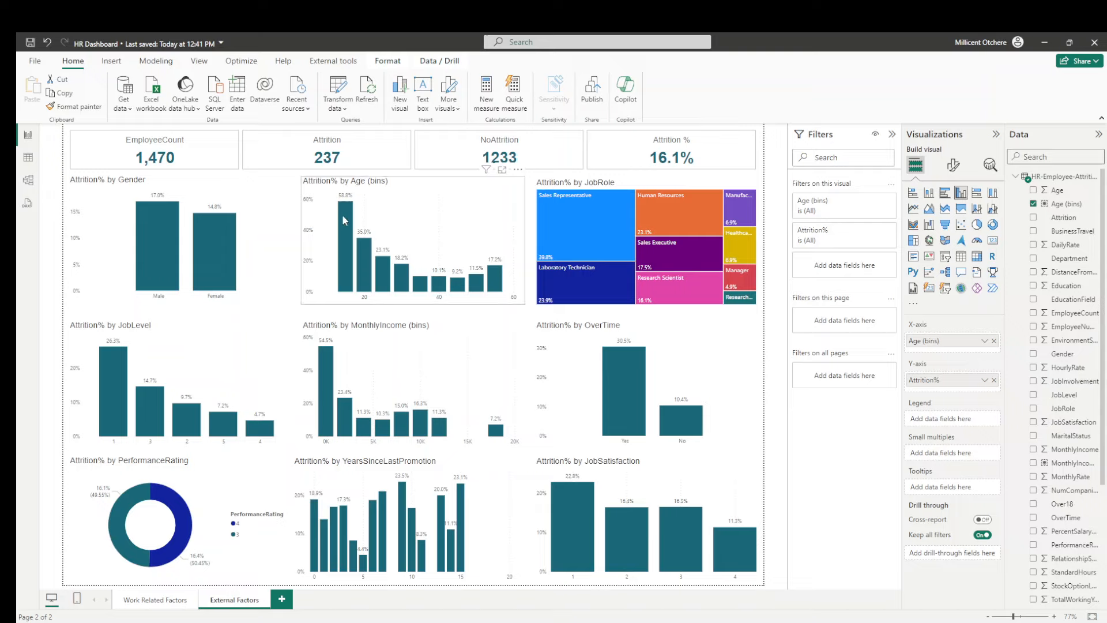
pyautogui.moveTo(344, 227)
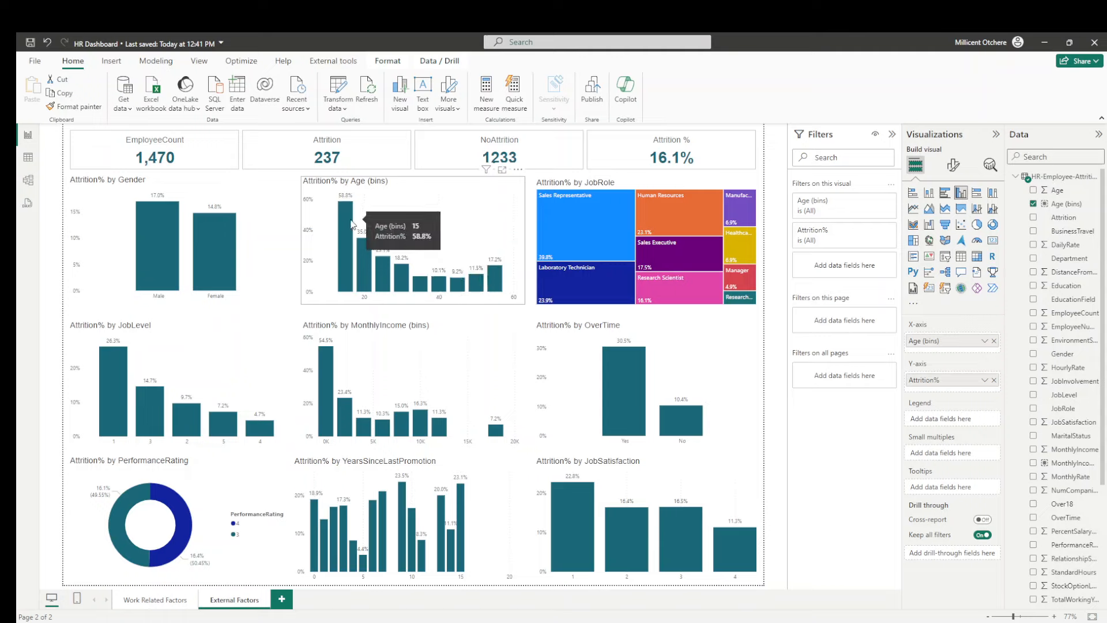
# Step: Replace JobRole with MaritalStatus as the treemap's category and convert the visual into a funnel chart
pyautogui.click(568, 187)
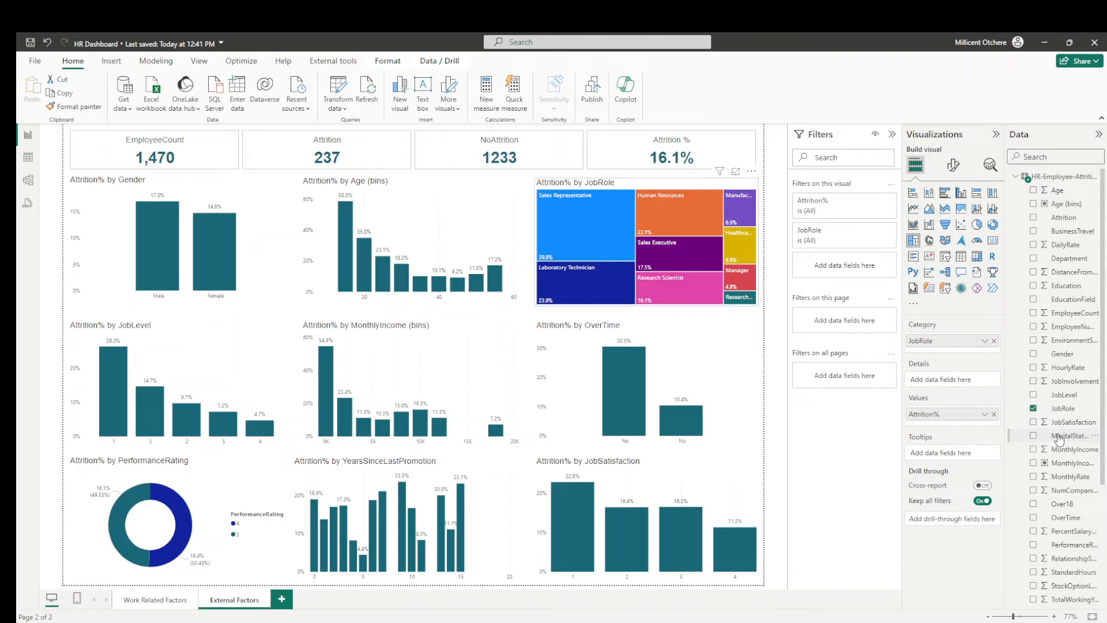
pyautogui.click(994, 340)
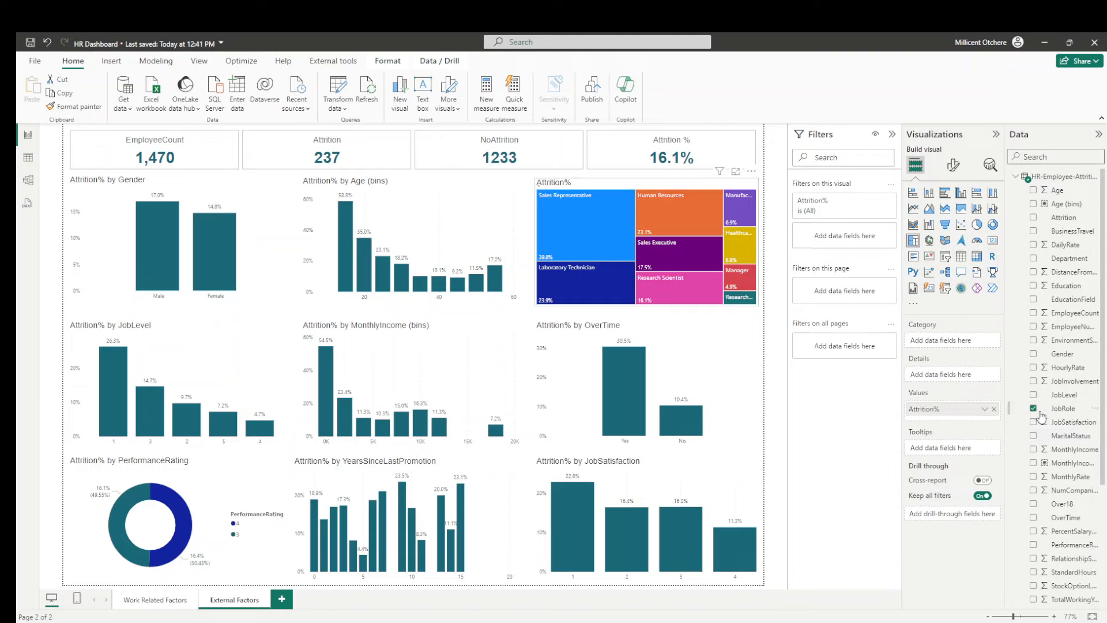
pyautogui.moveTo(1063, 436); pyautogui.dragTo(969, 345)
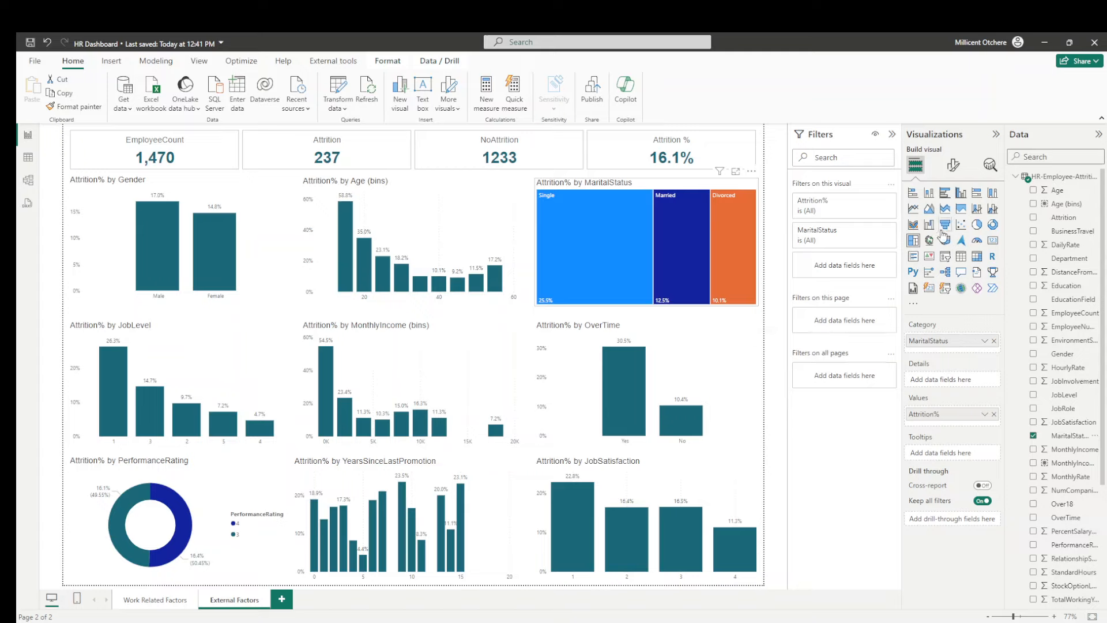
pyautogui.click(945, 225)
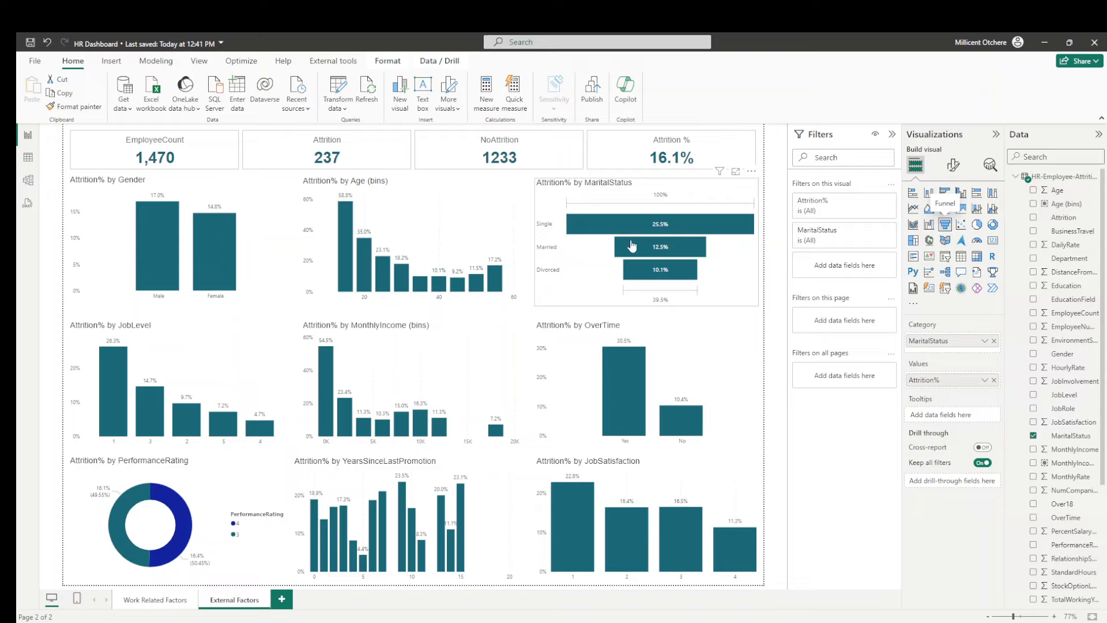
# Step: Replace JobLevel with DistanceFromHome on the x-axis of the Attrition% by JobLevel chart
pyautogui.click(178, 348)
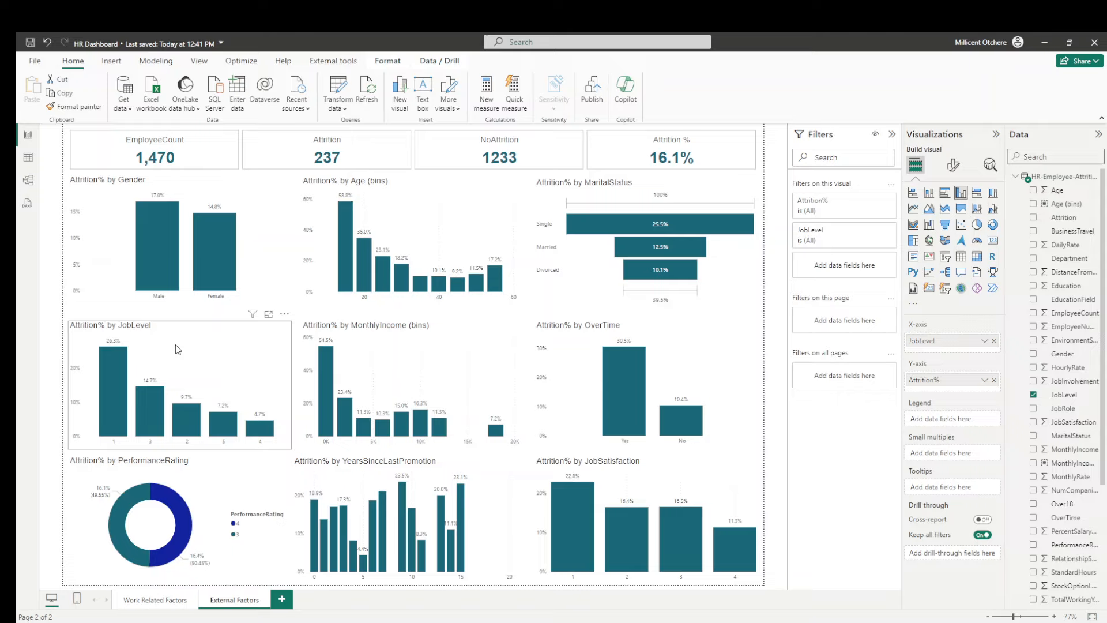
pyautogui.click(994, 341)
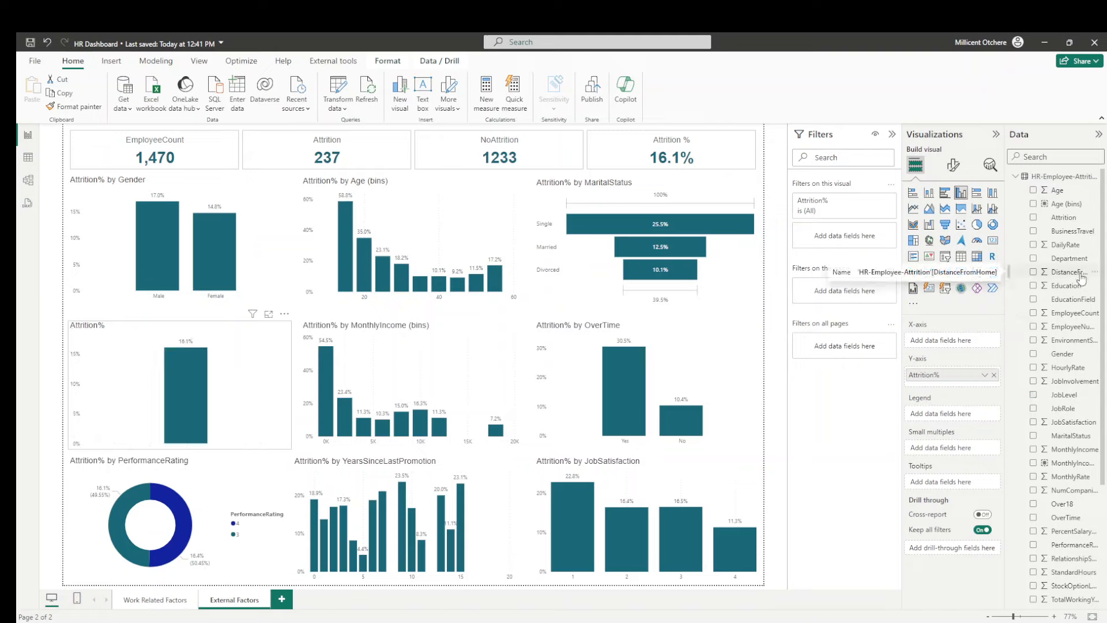
pyautogui.moveTo(1081, 279); pyautogui.dragTo(981, 344)
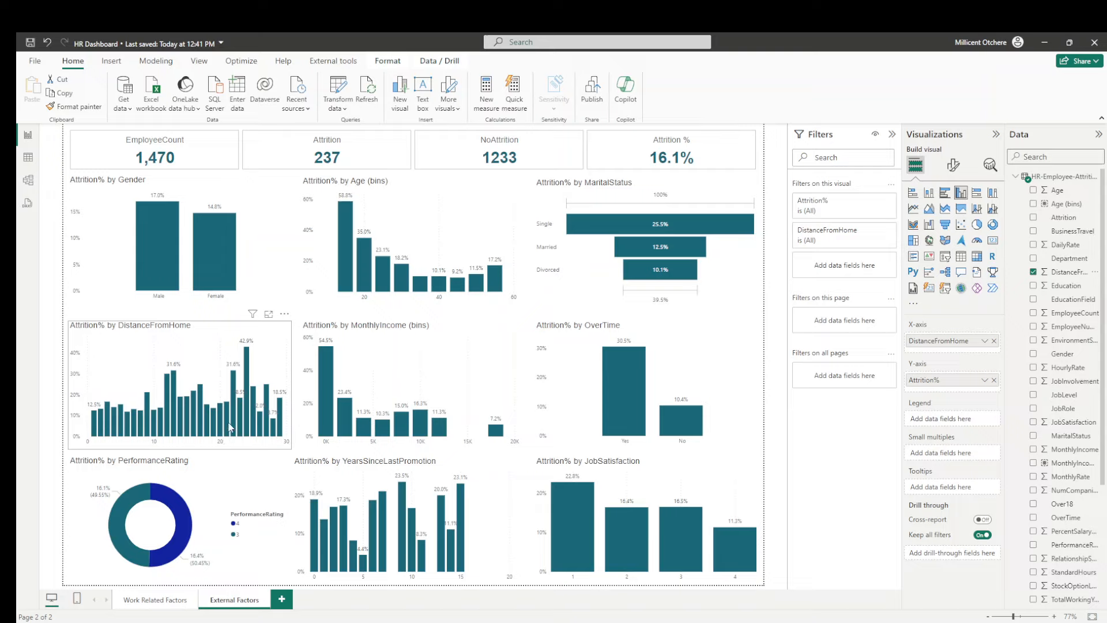
pyautogui.moveTo(233, 403)
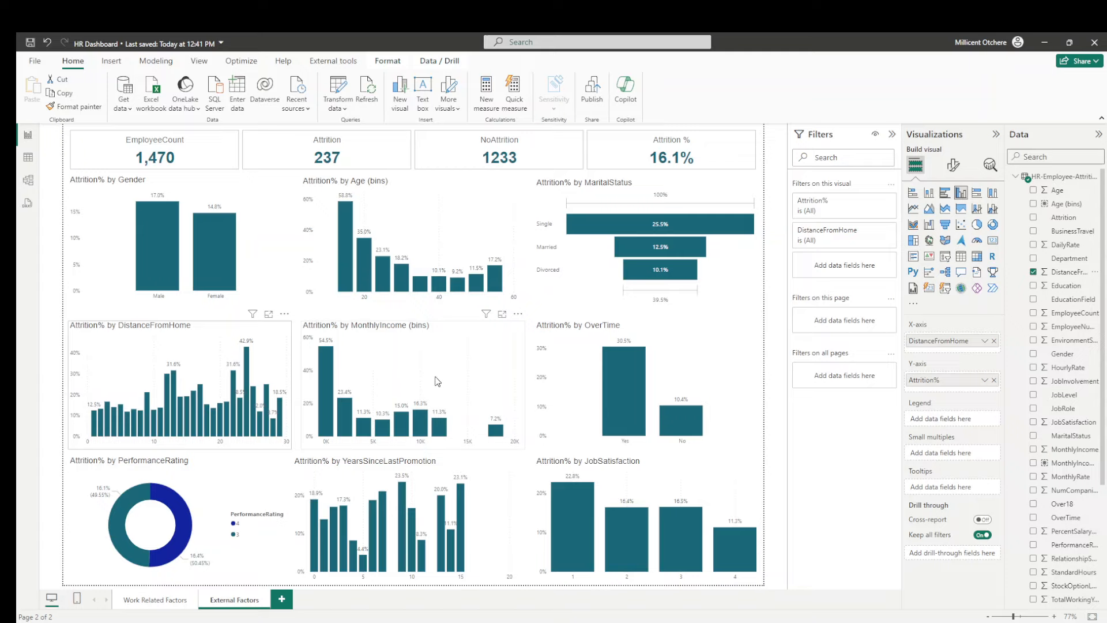
# Step: Replace MonthlyIncome (bins) with WorkLifeBalance on the x-axis of the Attrition% by MonthlyIncome (bins) chart
pyautogui.click(410, 347)
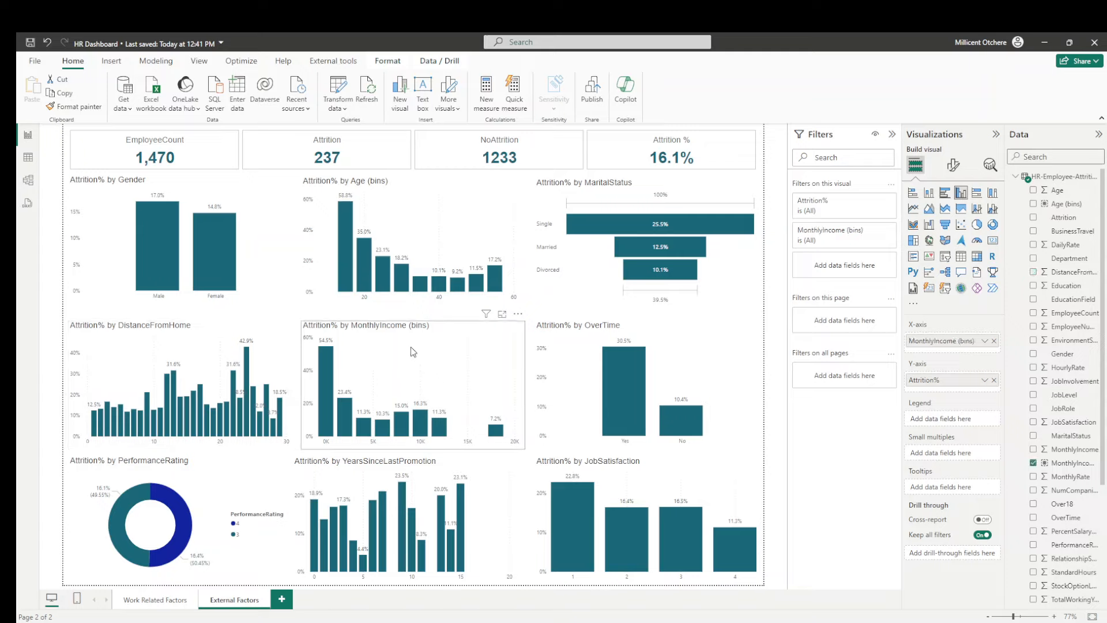
pyautogui.click(994, 341)
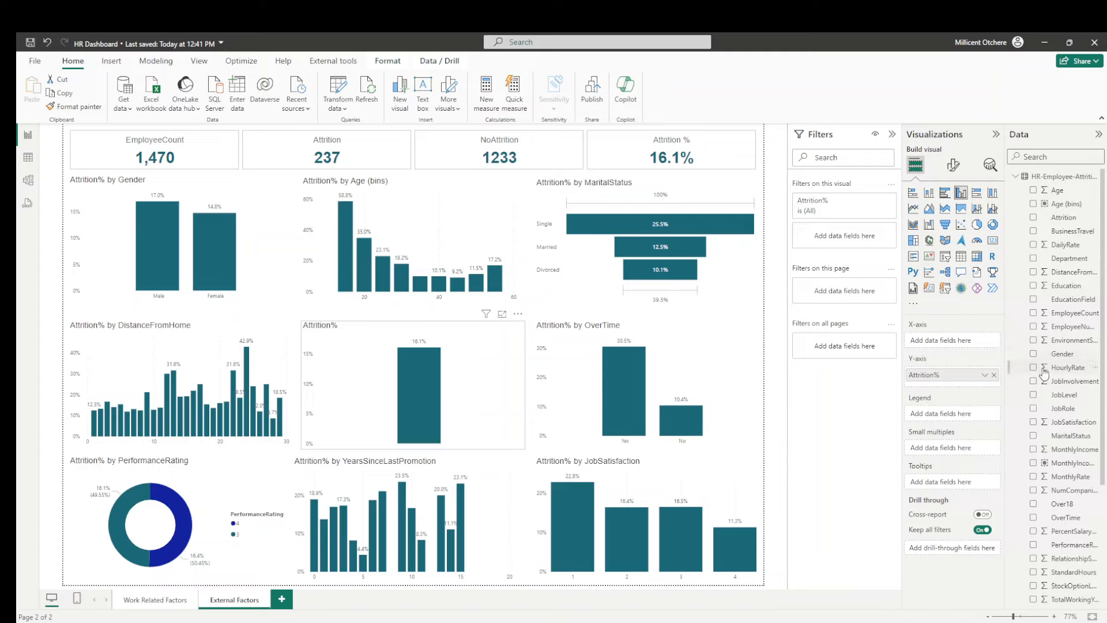
pyautogui.scroll(-3, 1048, 366)
pyautogui.scroll(-1, 1048, 367)
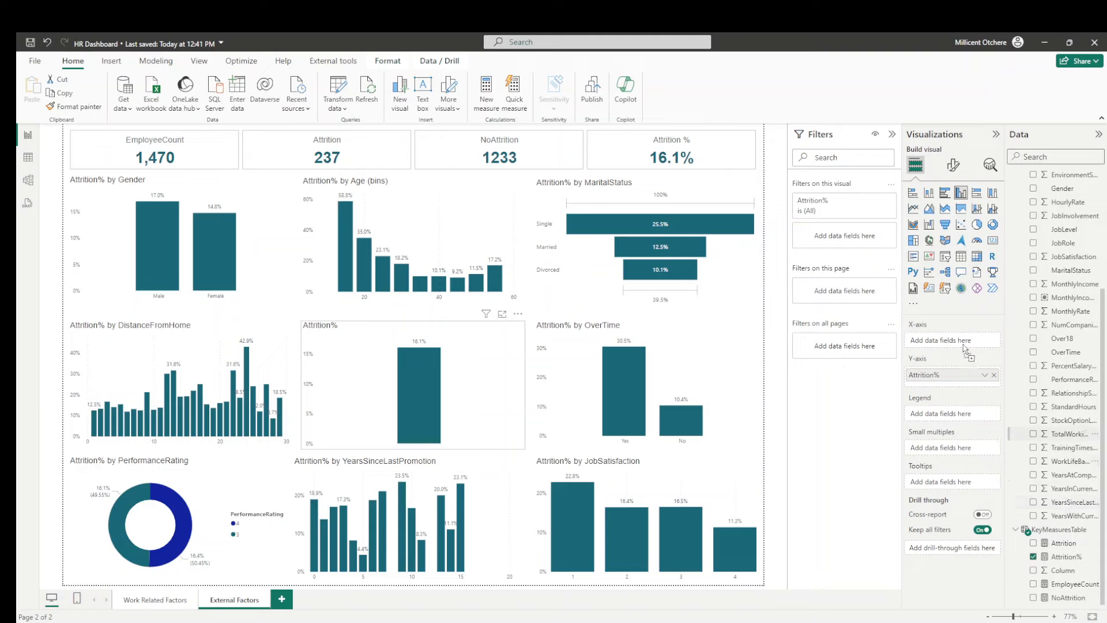
pyautogui.moveTo(1070, 461); pyautogui.dragTo(964, 346)
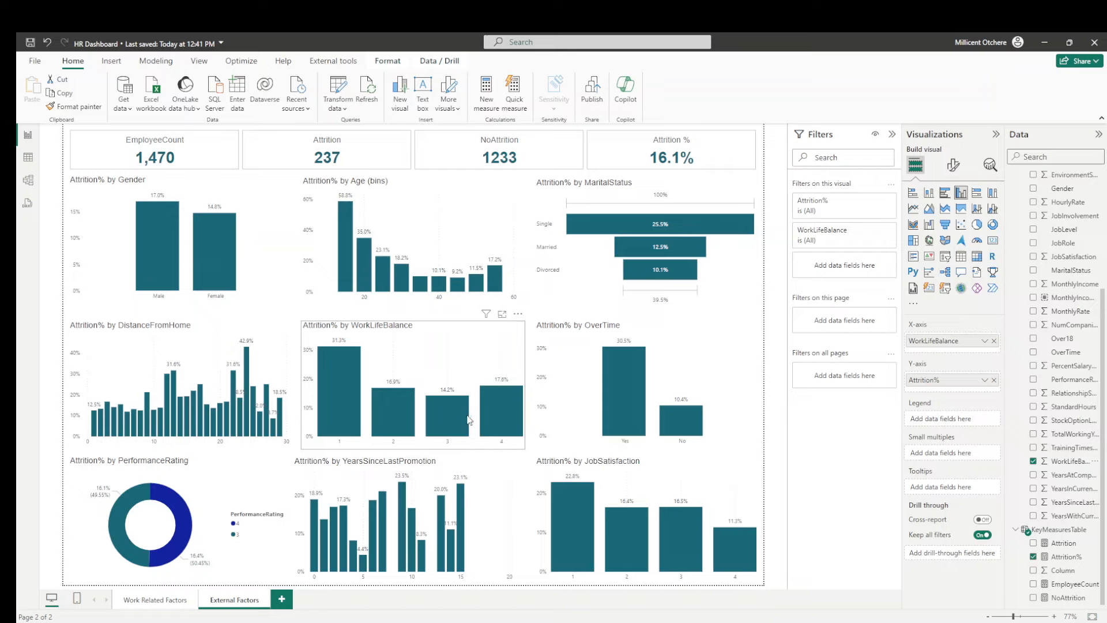
pyautogui.moveTo(500, 422)
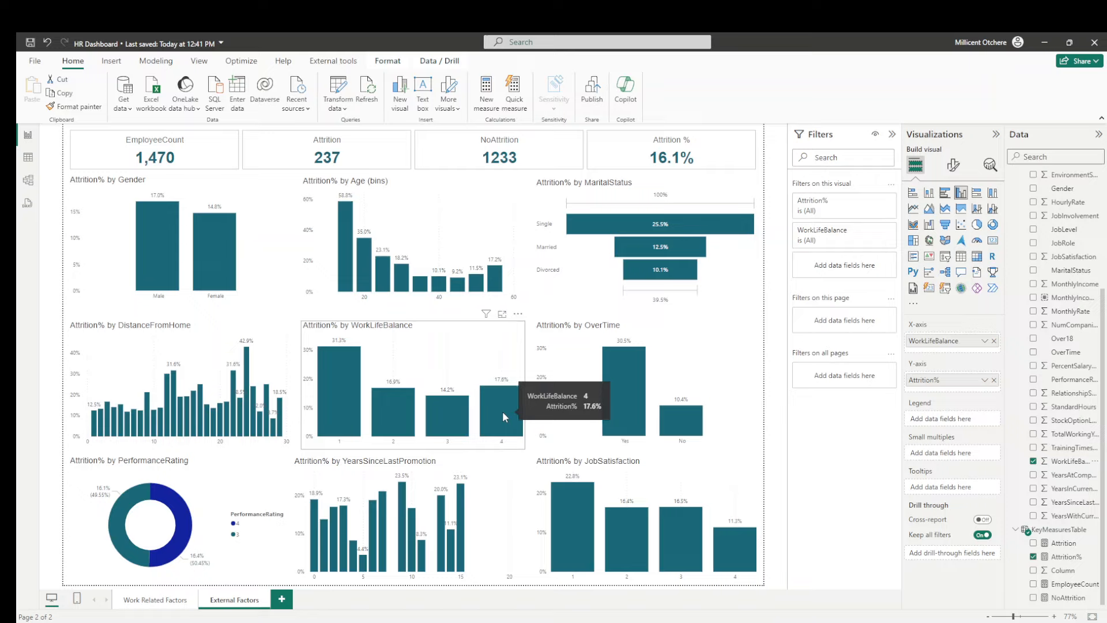
# Step: Replace OverTime with NumCompaniesWorked on the x-axis of the Attrition% by OverTime chart
pyautogui.click(596, 339)
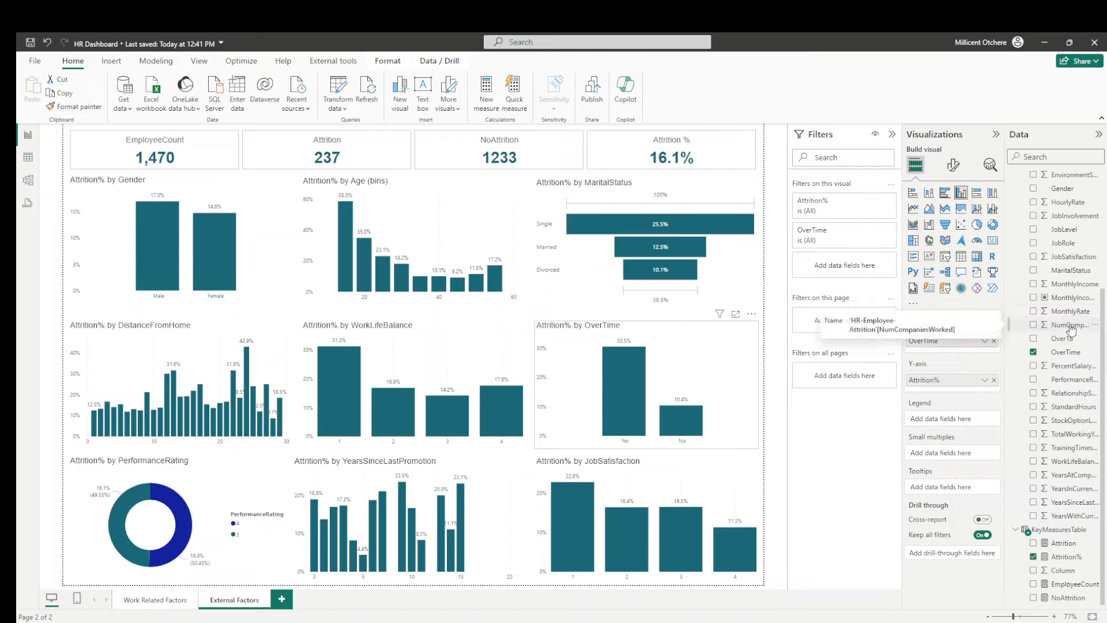
pyautogui.moveTo(1072, 328); pyautogui.dragTo(983, 353)
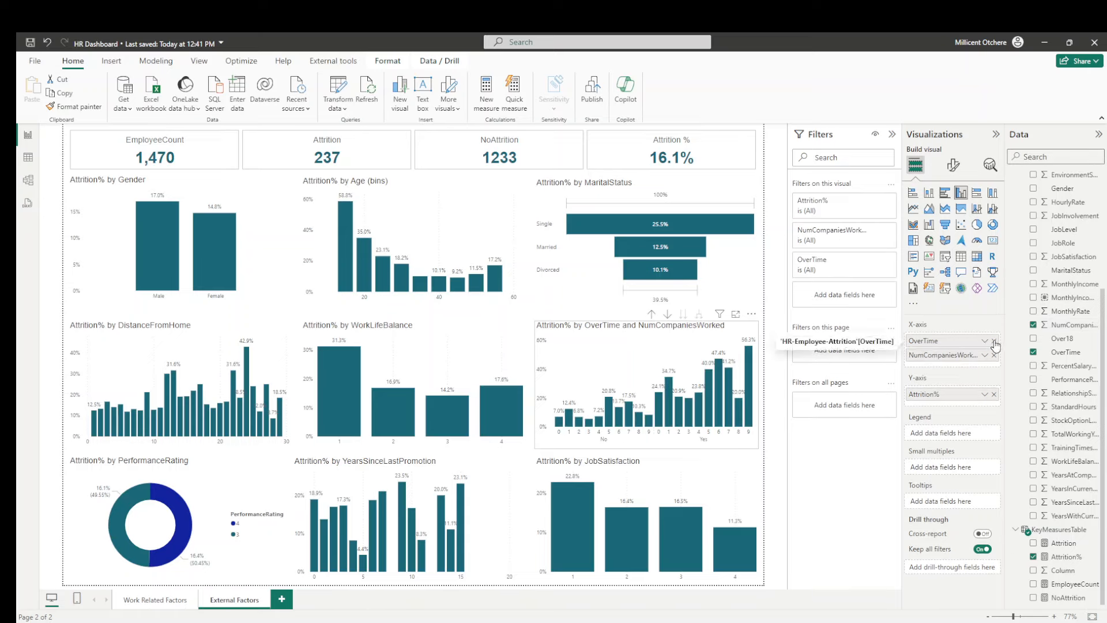
pyautogui.click(994, 341)
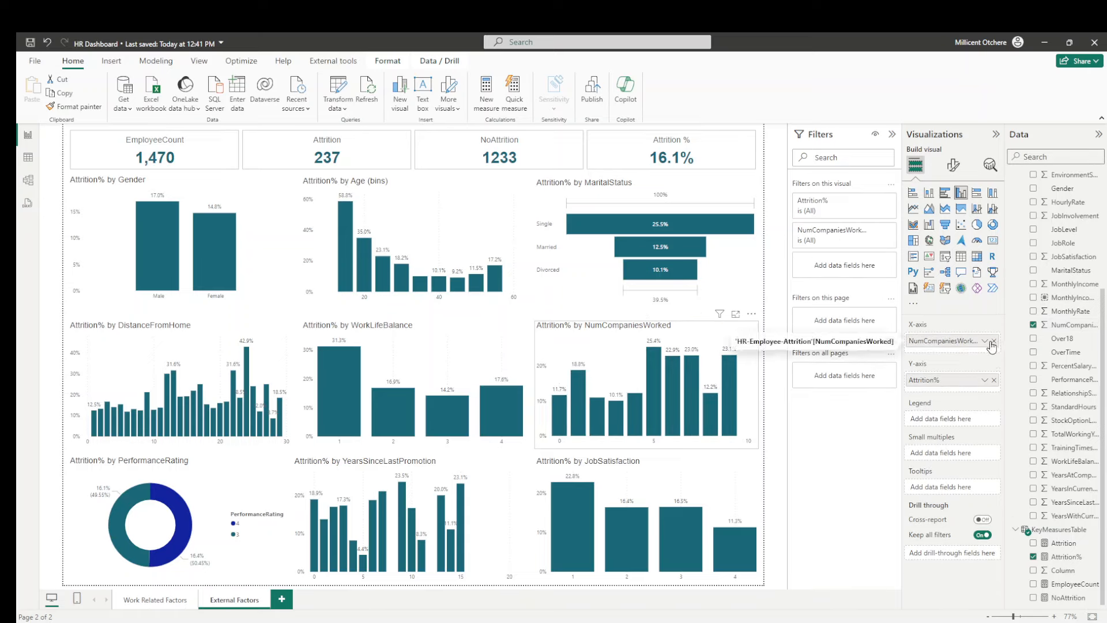
# Step: Replace PerformanceRating with RelationshipSatisfaction as the legend field of the donut chart
pyautogui.click(229, 478)
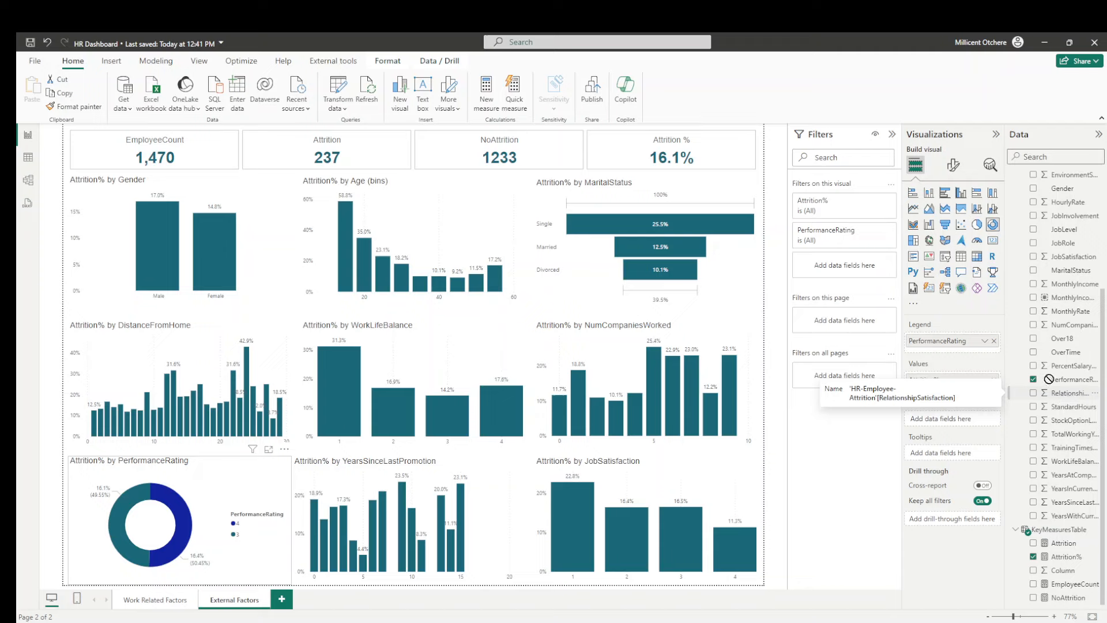
pyautogui.moveTo(983, 347); pyautogui.dragTo(983, 349)
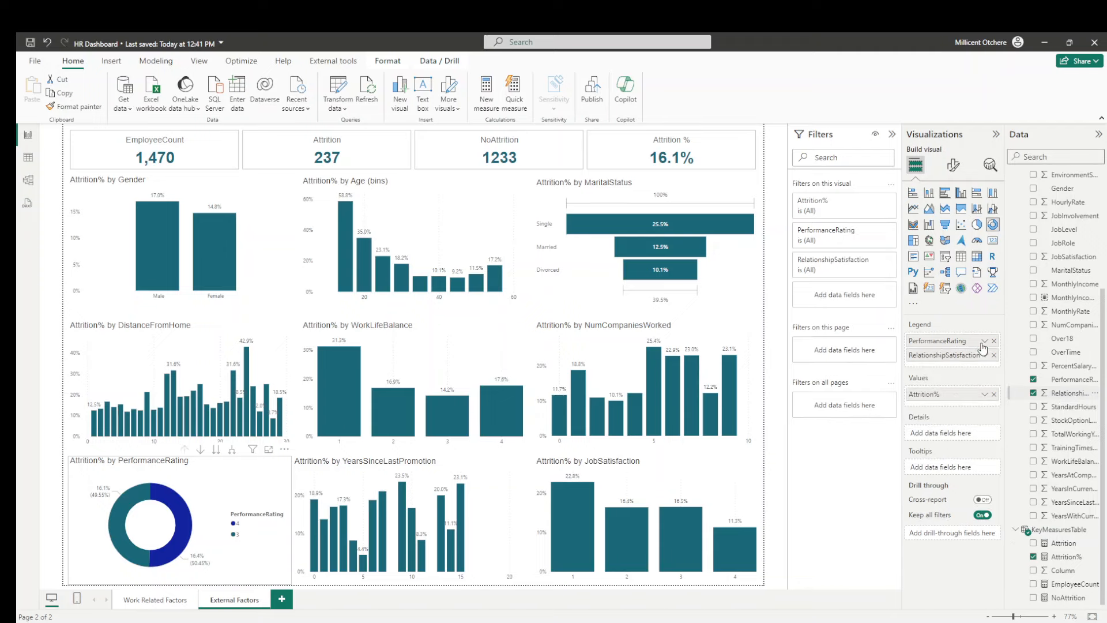
pyautogui.click(993, 341)
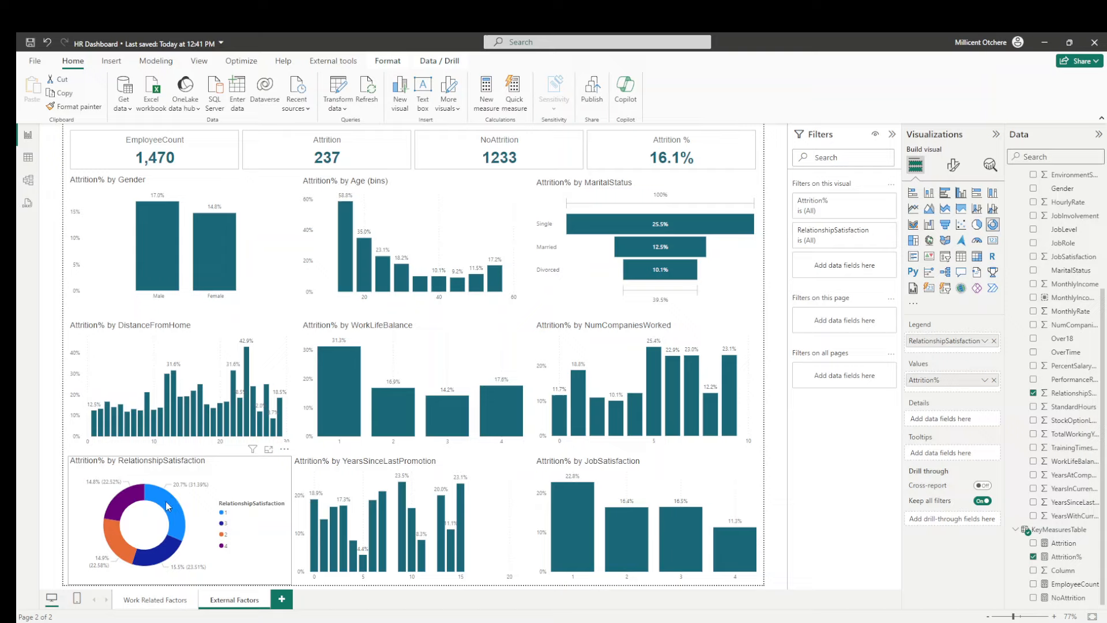
pyautogui.moveTo(170, 507)
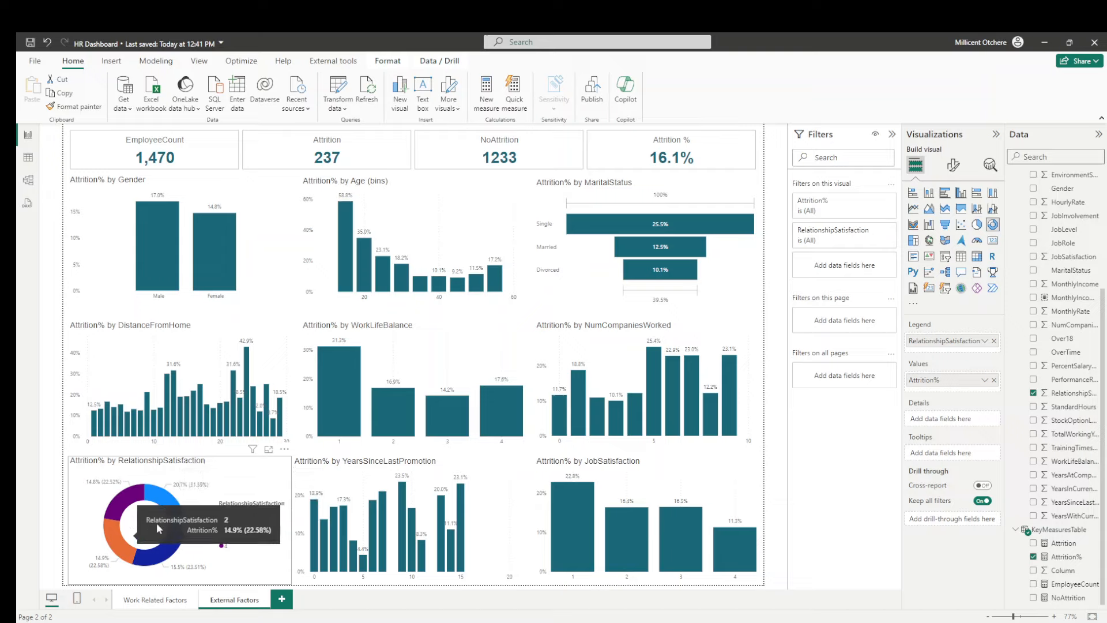
# Step: Replace YearsSinceLastPromotion with EnvironmentSatisfaction on its chart's x-axis, and briefly cross-filter the page by satisfaction level 1
pyautogui.click(347, 478)
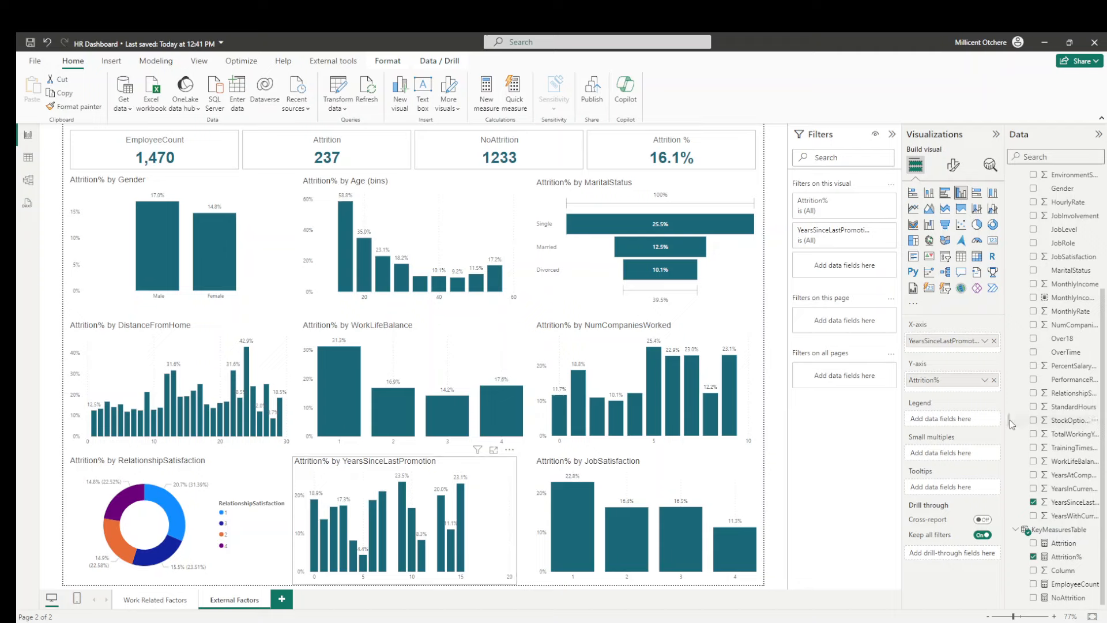
pyautogui.scroll(5, 1066, 350)
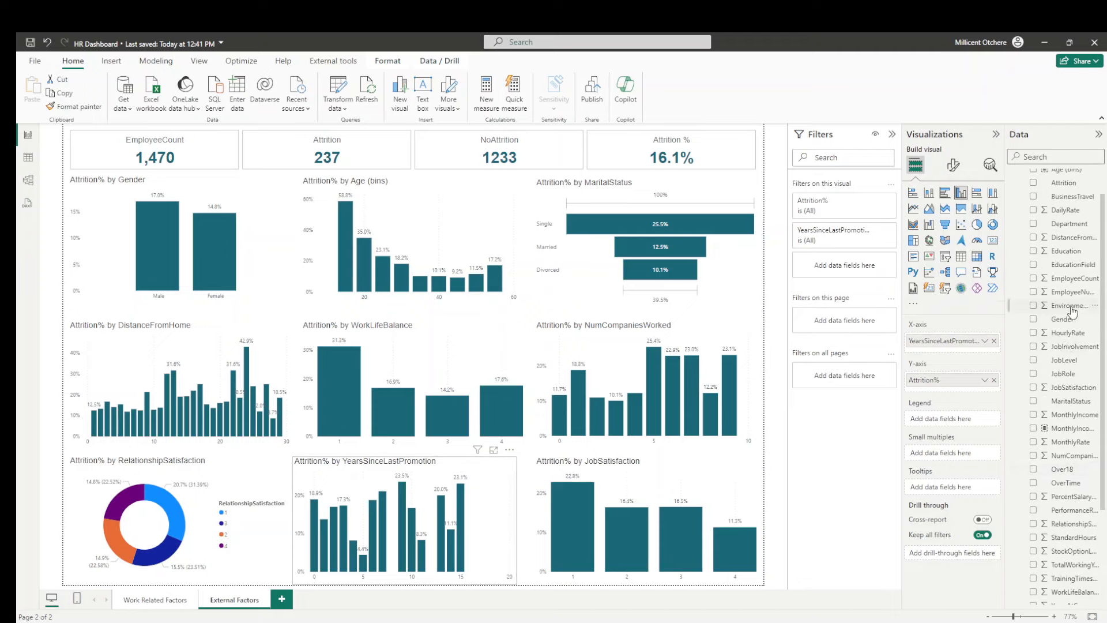
pyautogui.moveTo(1071, 311); pyautogui.dragTo(979, 351)
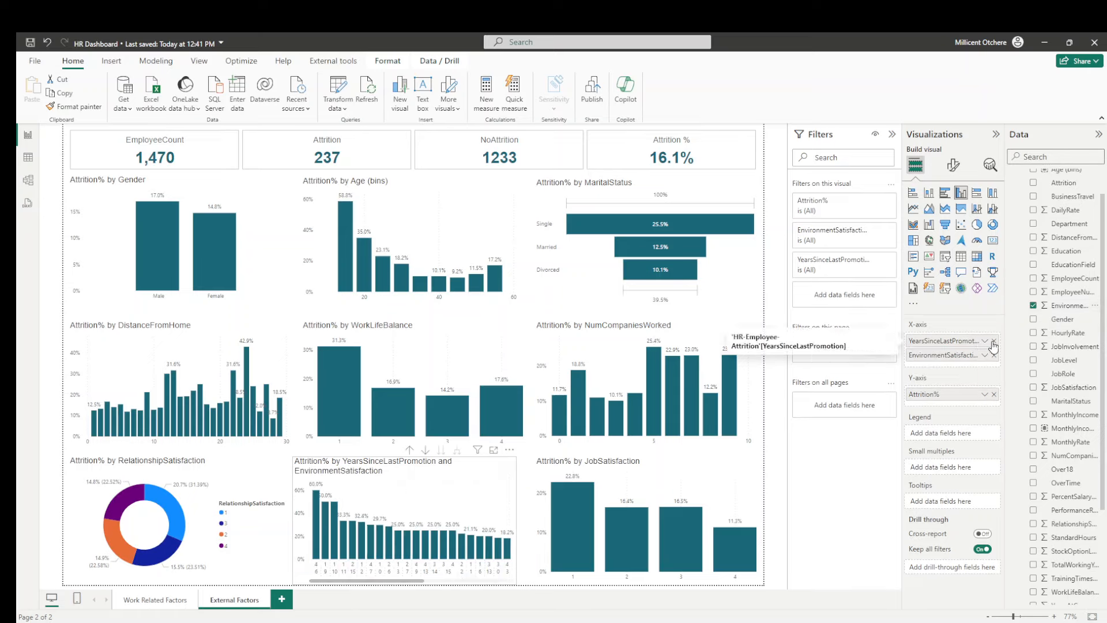
pyautogui.click(993, 341)
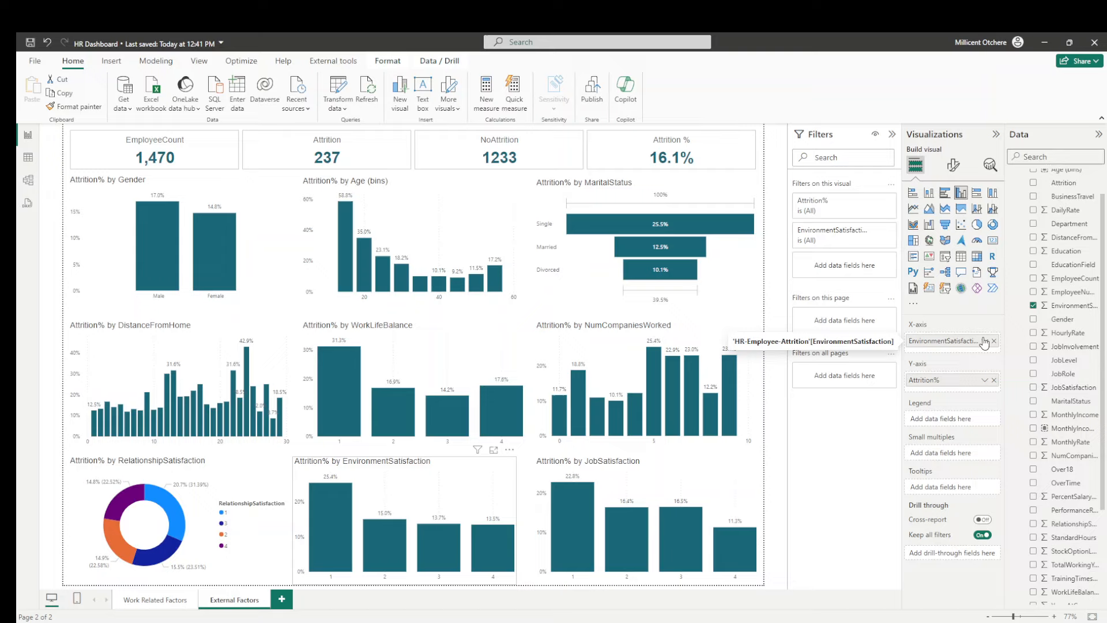
pyautogui.click(333, 511)
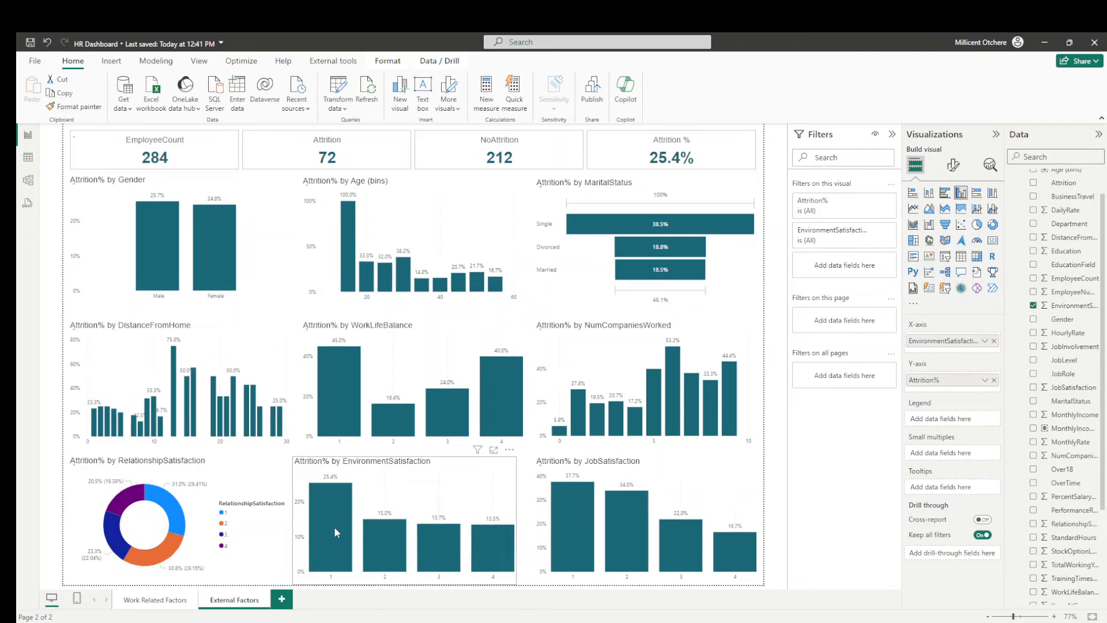
pyautogui.click(335, 527)
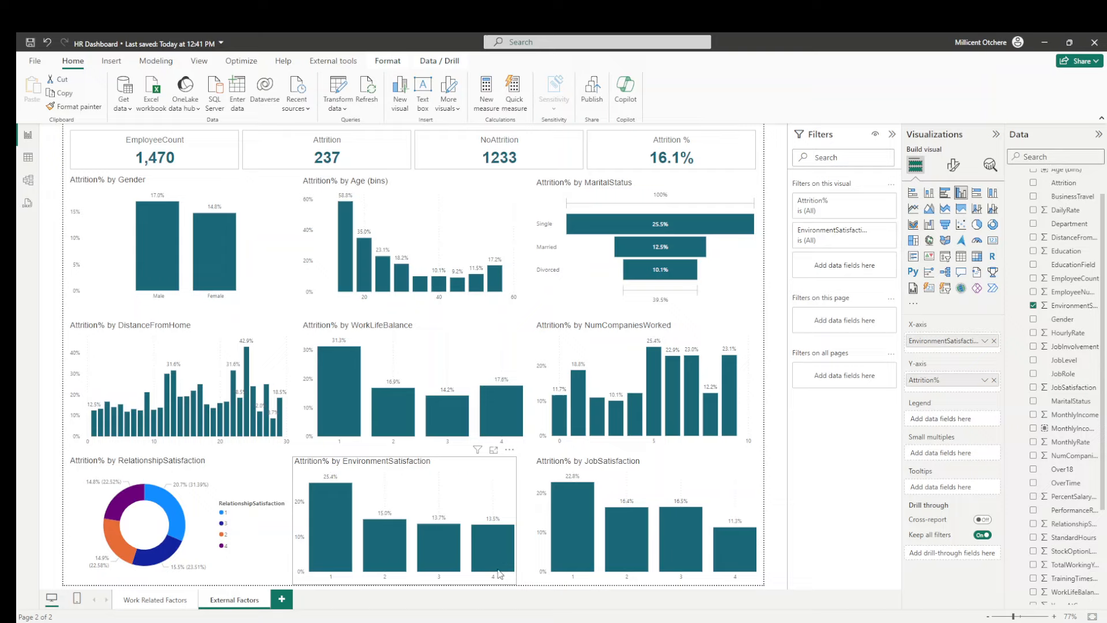
pyautogui.moveTo(500, 549)
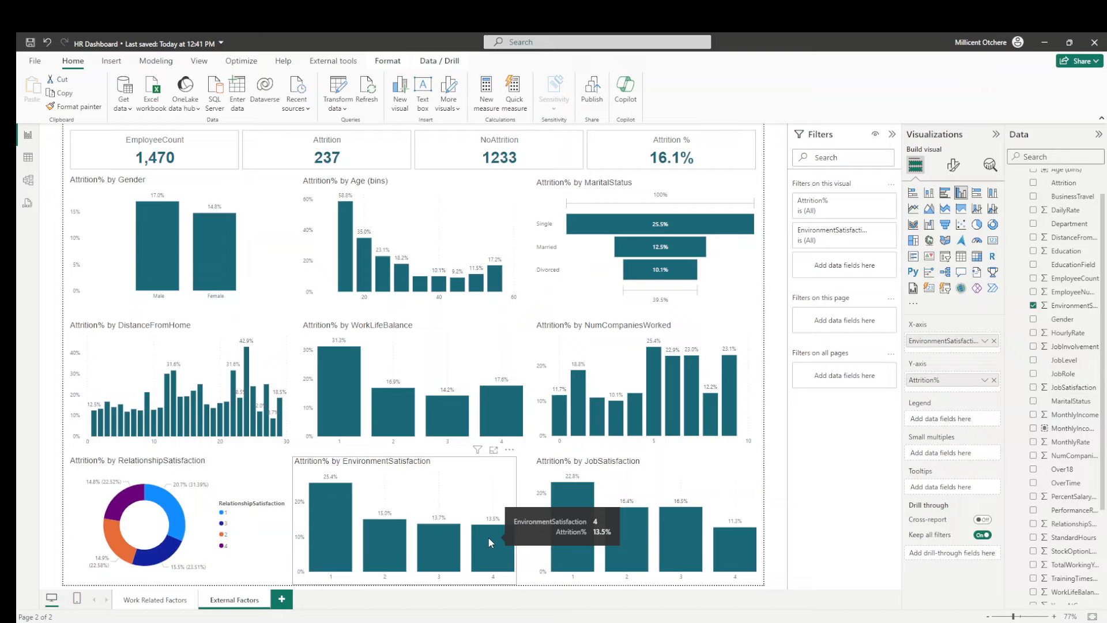
# Step: Replace JobSatisfaction with StockOptionLevel on the x-axis of the Attrition% by JobSatisfaction chart
pyautogui.click(672, 482)
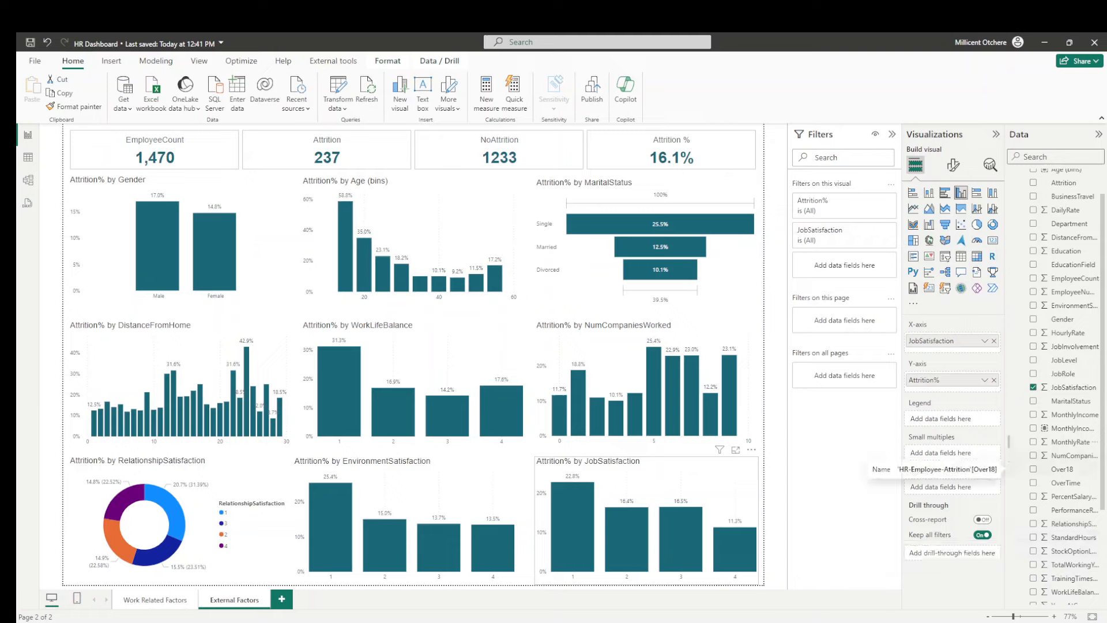
pyautogui.scroll(2, 1063, 251)
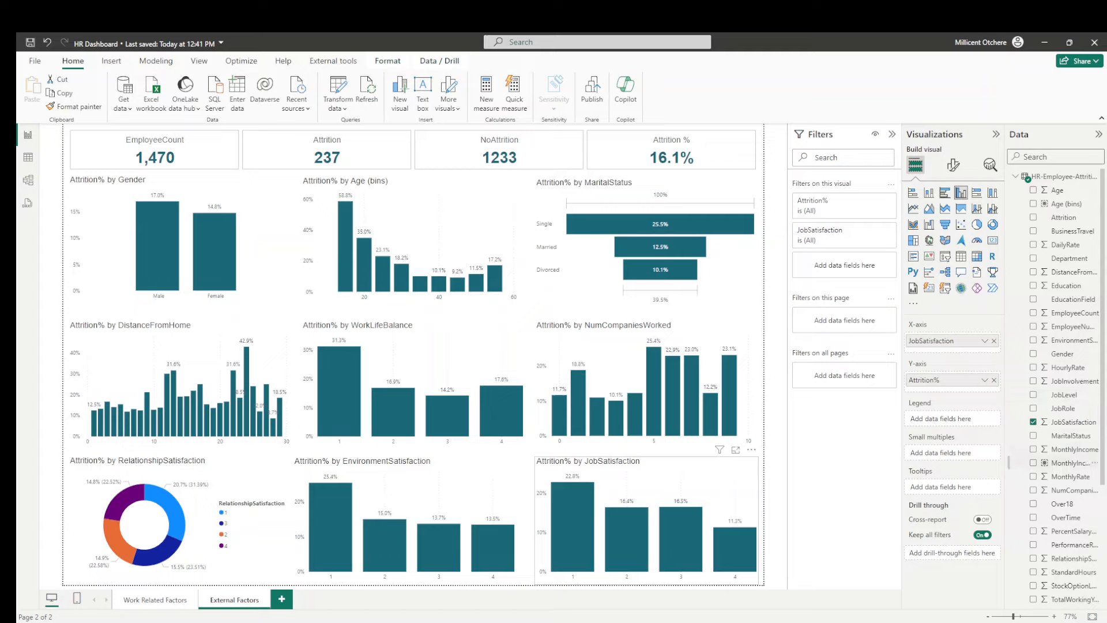
pyautogui.scroll(-3, 1008, 449)
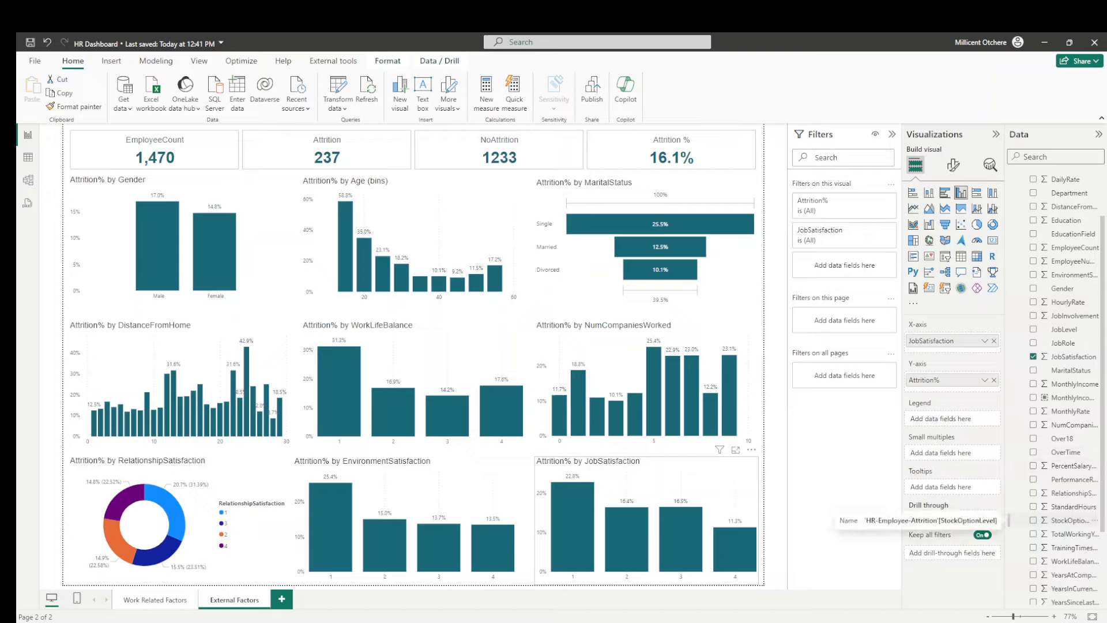
pyautogui.moveTo(1008, 520); pyautogui.dragTo(974, 345)
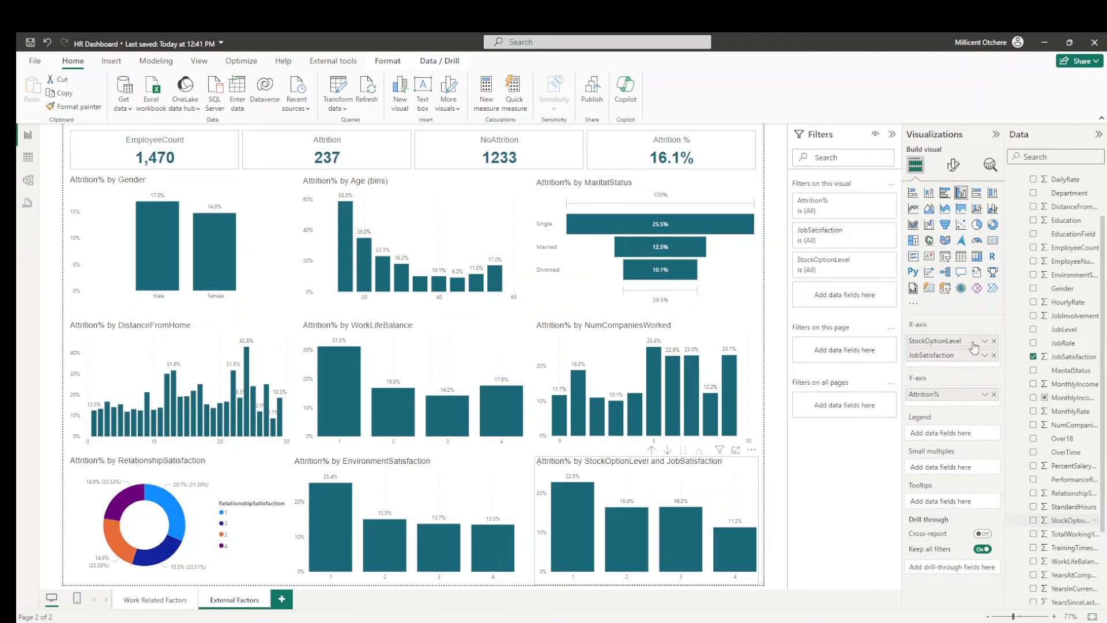
pyautogui.click(994, 355)
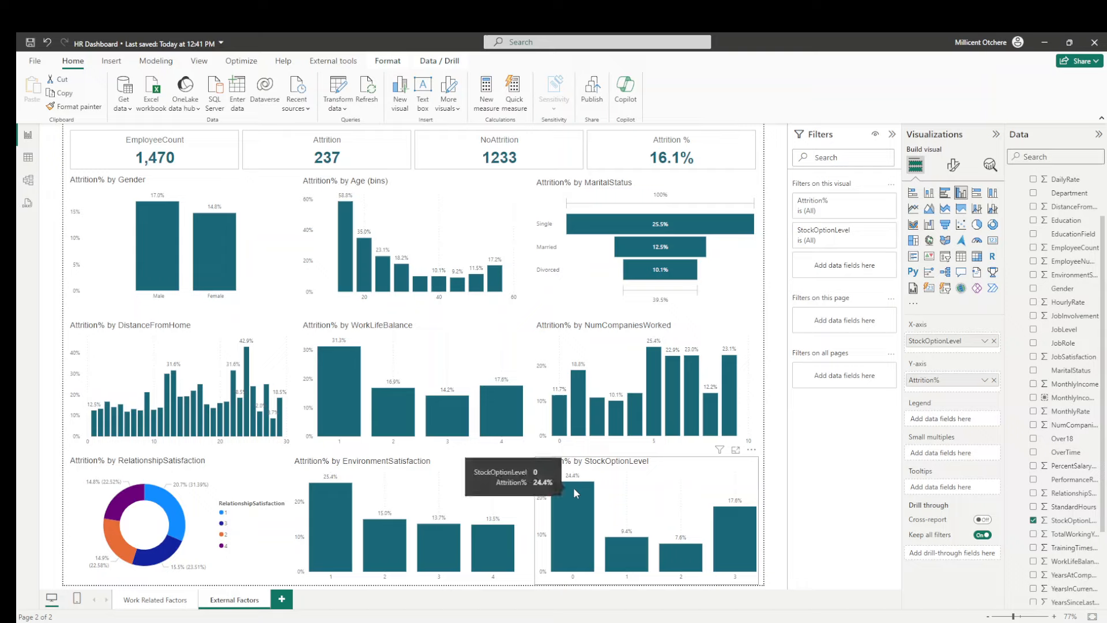
pyautogui.moveTo(741, 551)
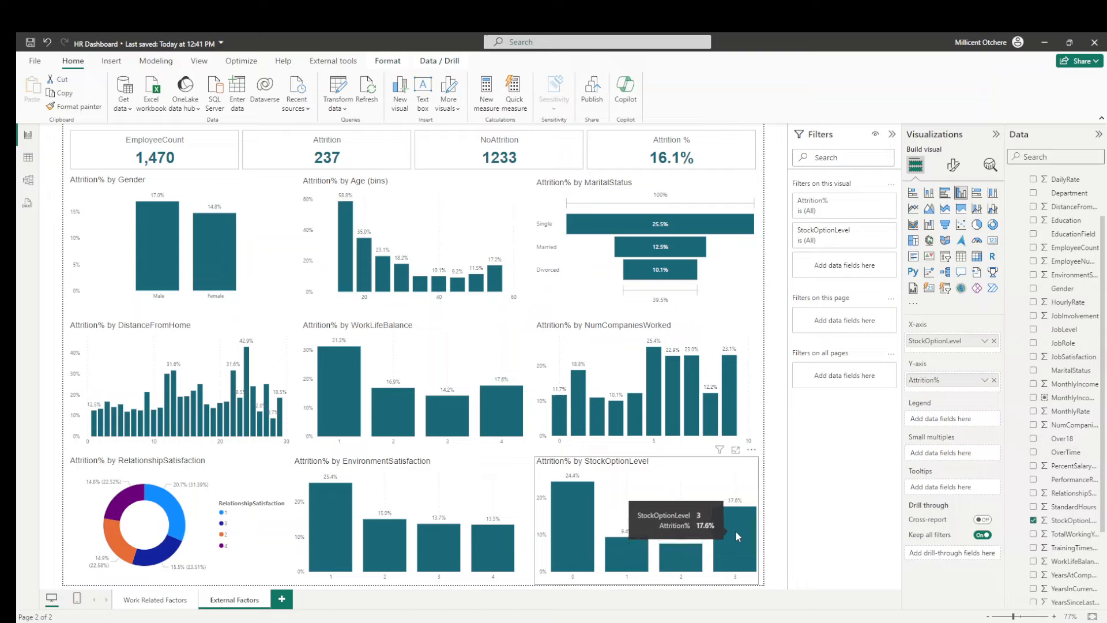
# Step: Set the horizontal position of the Attrition% by EnvironmentSatisfaction chart to 527
pyautogui.click(218, 485)
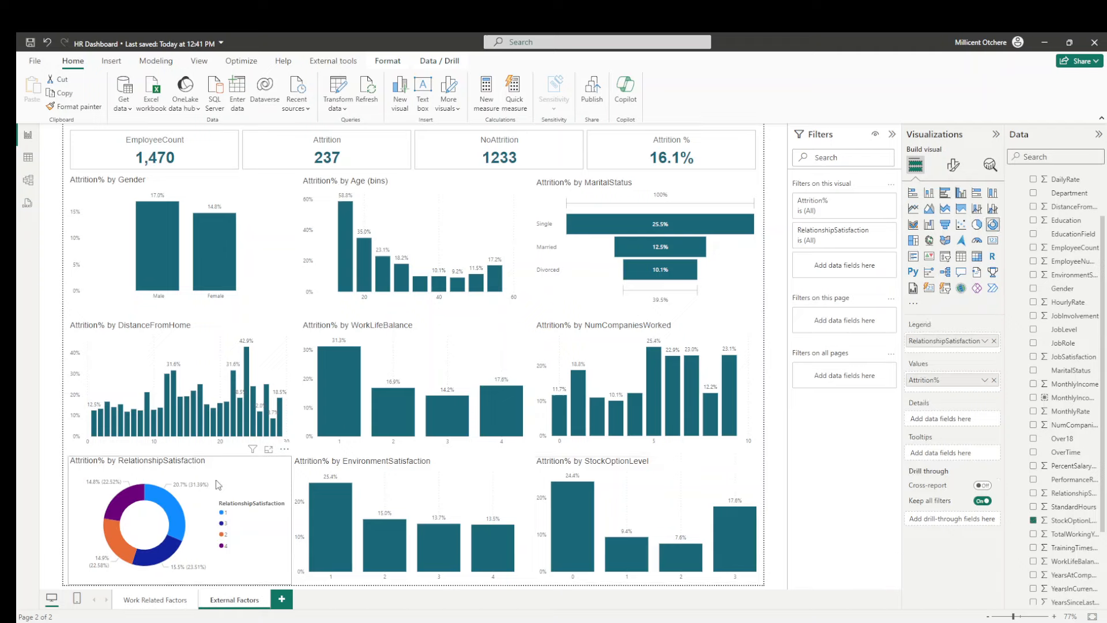
pyautogui.click(466, 488)
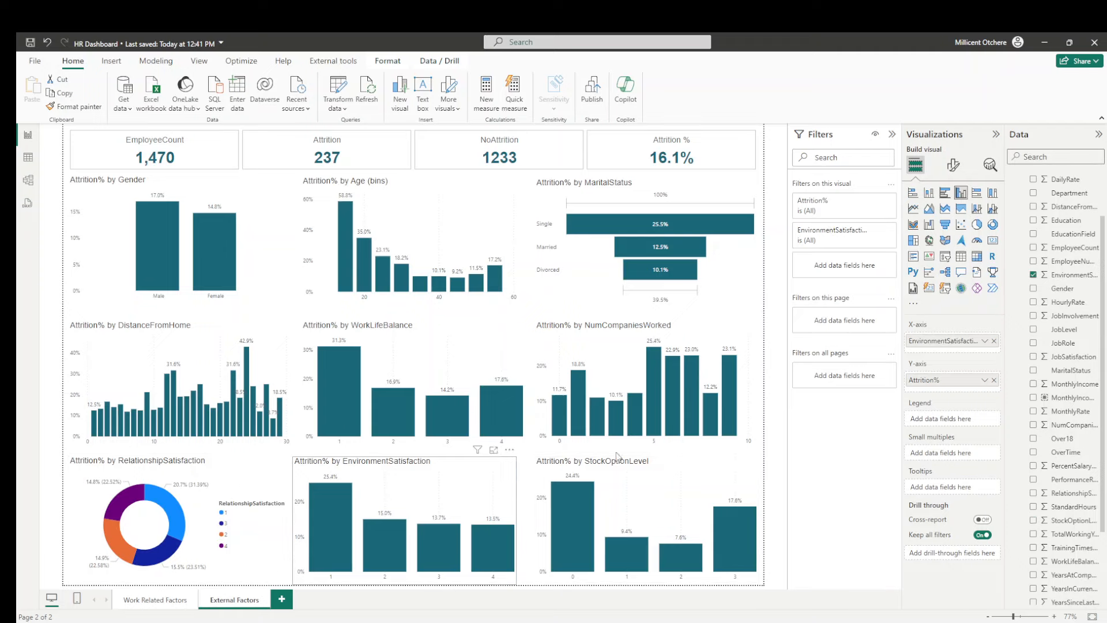
pyautogui.click(953, 166)
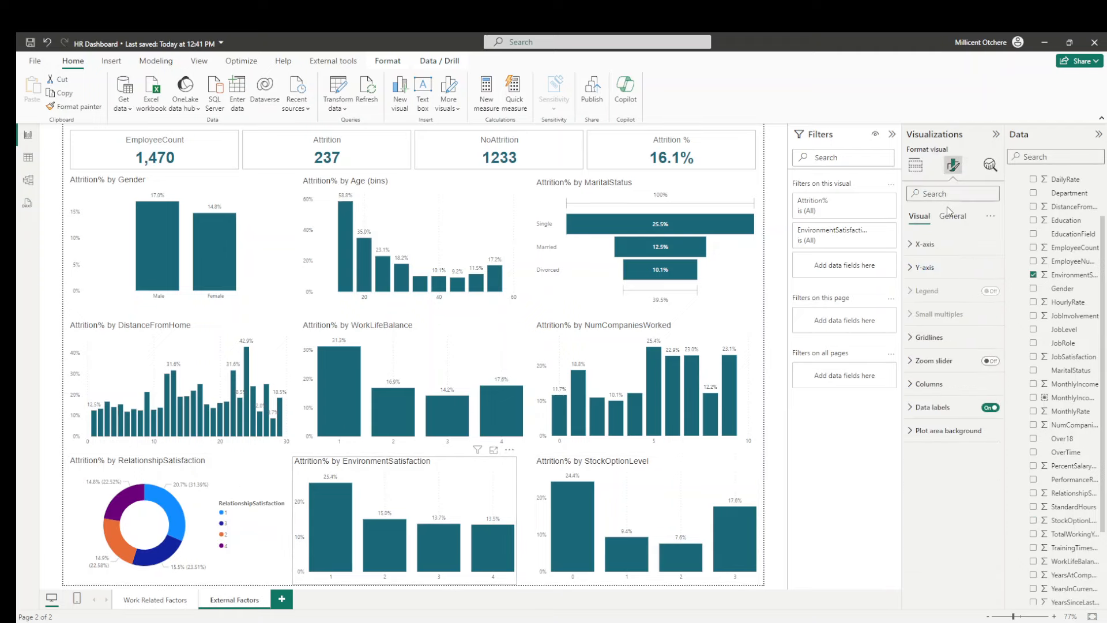
pyautogui.click(952, 215)
pyautogui.click(931, 244)
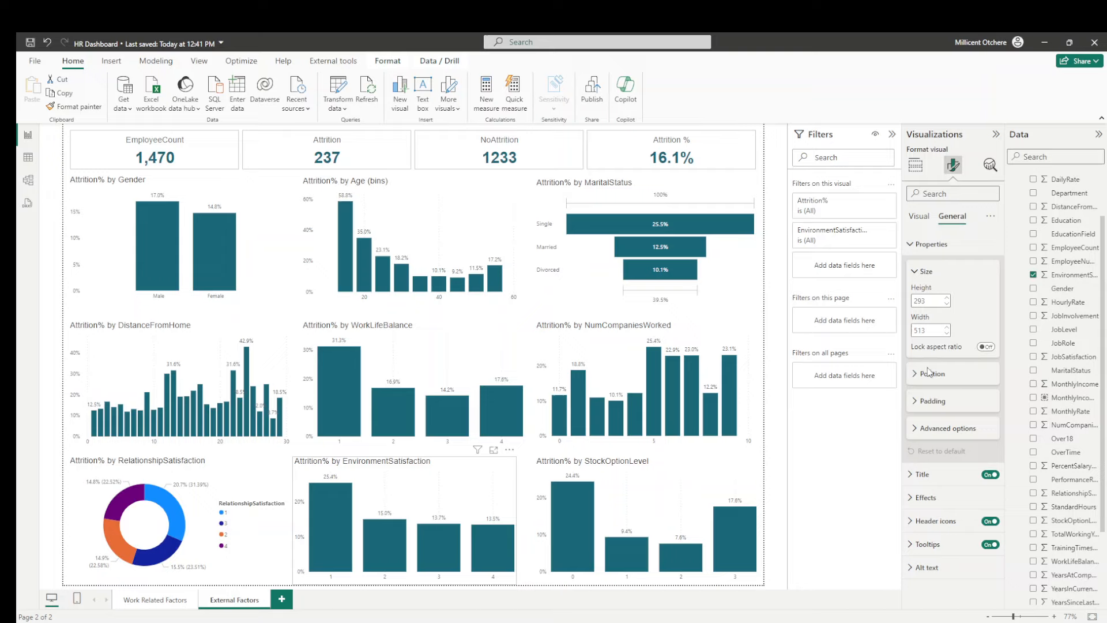
pyautogui.click(929, 373)
pyautogui.doubleClick(927, 402)
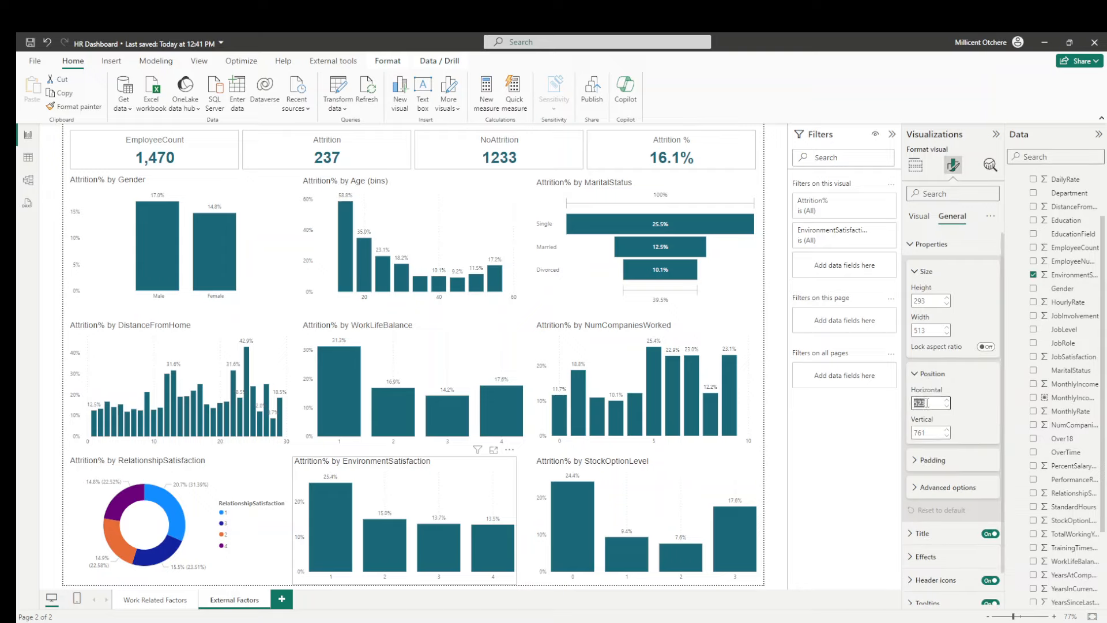
pyautogui.click(927, 405)
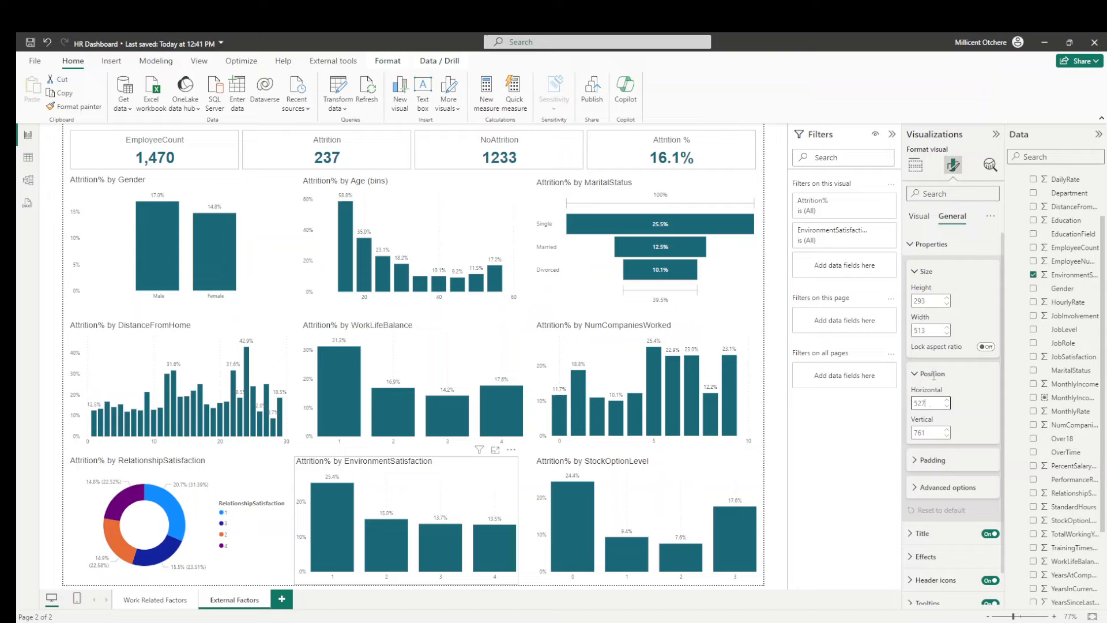
# Step: Colour the RelationshipSatisfaction donut's slices: teal for level 1, dark blue #12239E for level 3 and light blue for level 2
pyautogui.click(242, 484)
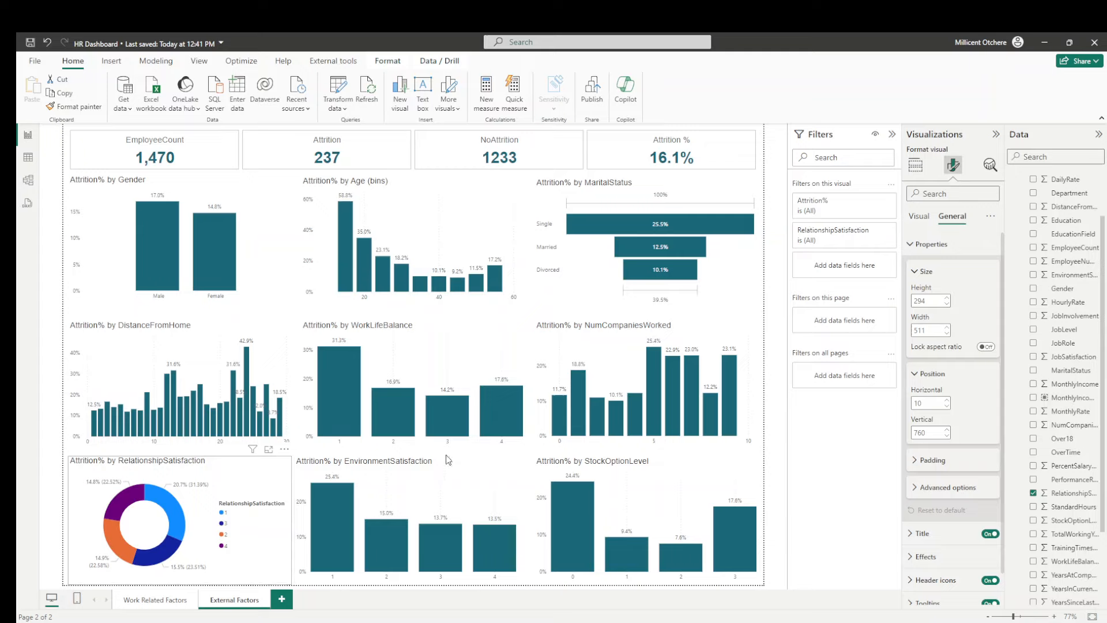
pyautogui.click(917, 223)
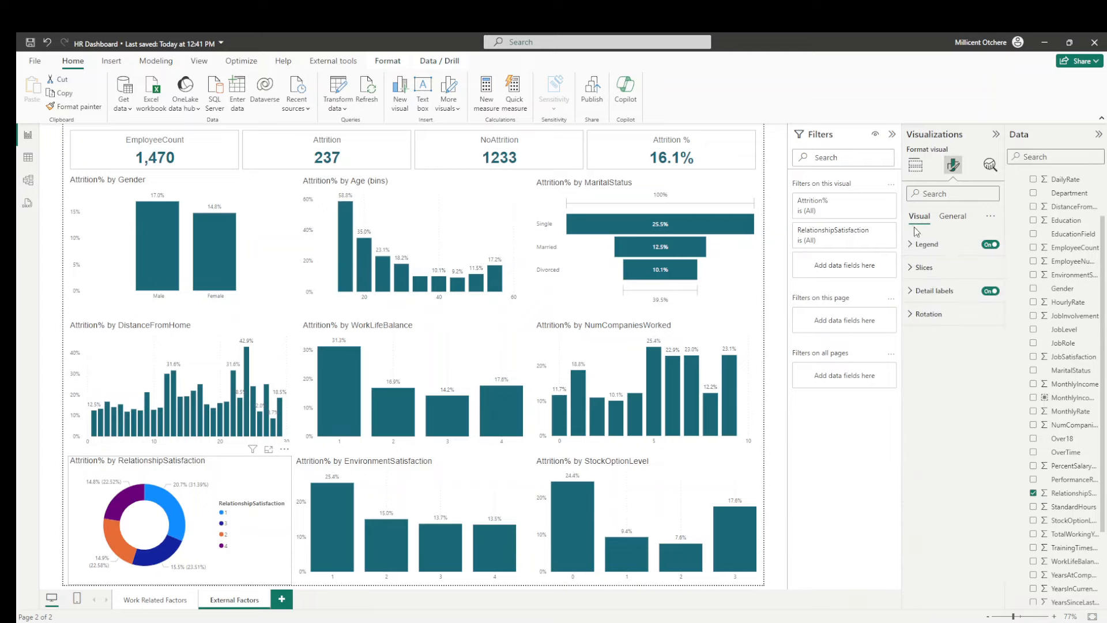
pyautogui.click(929, 289)
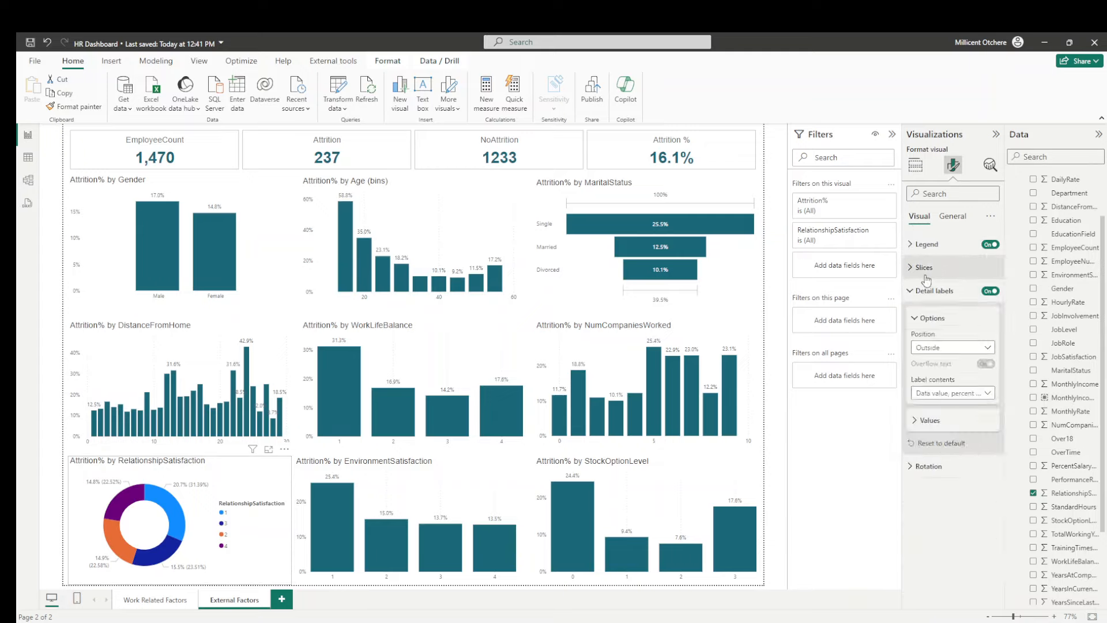
pyautogui.click(924, 268)
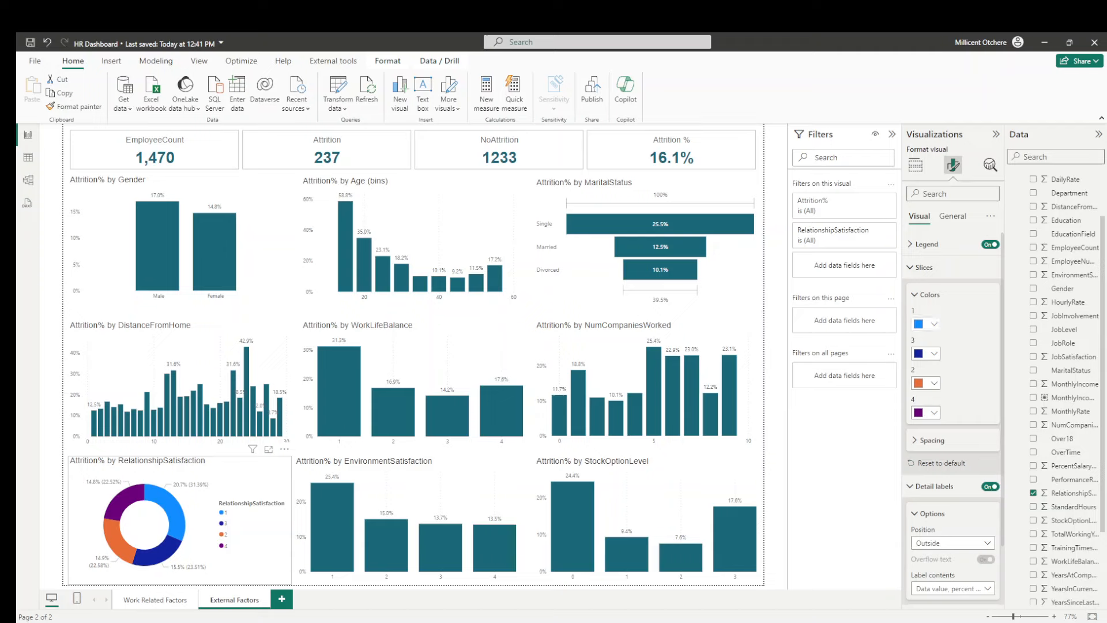
pyautogui.click(925, 324)
pyautogui.click(941, 496)
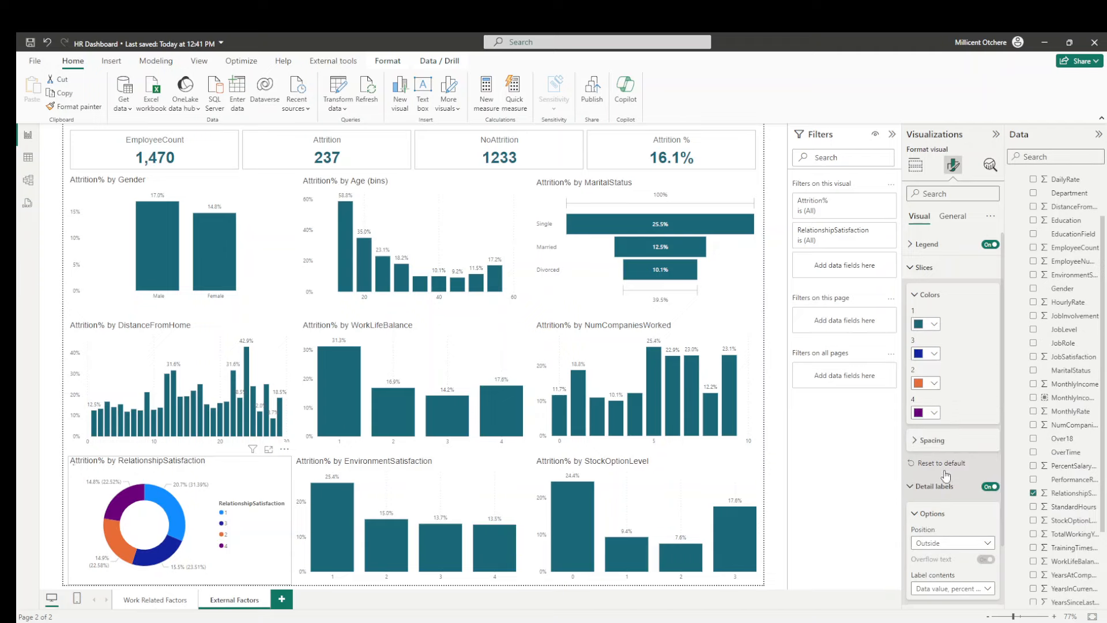
pyautogui.click(934, 353)
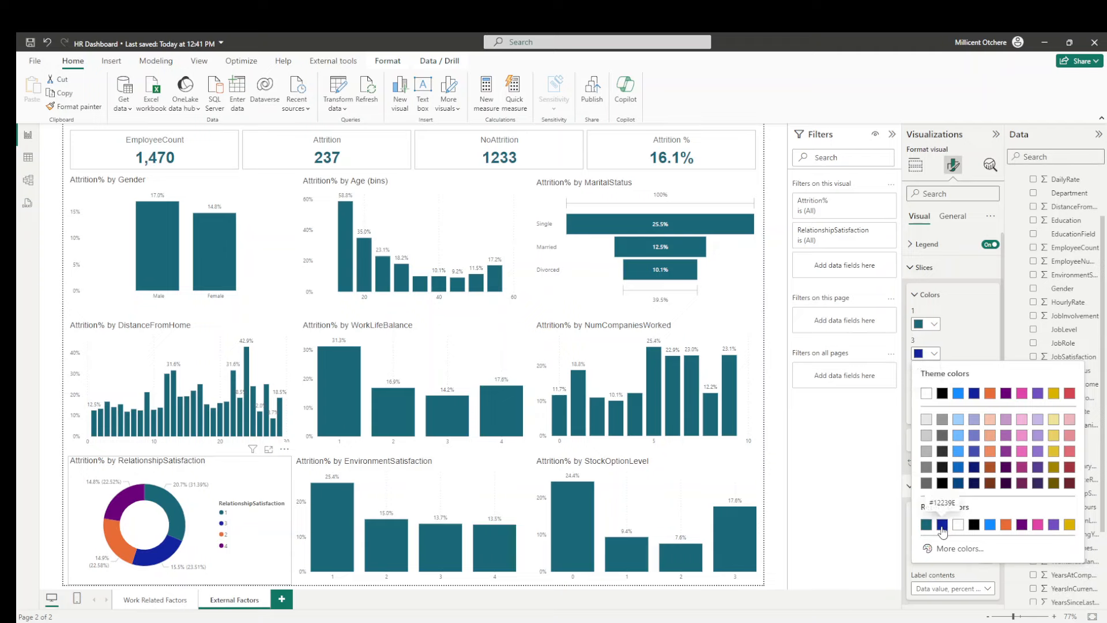
pyautogui.click(942, 525)
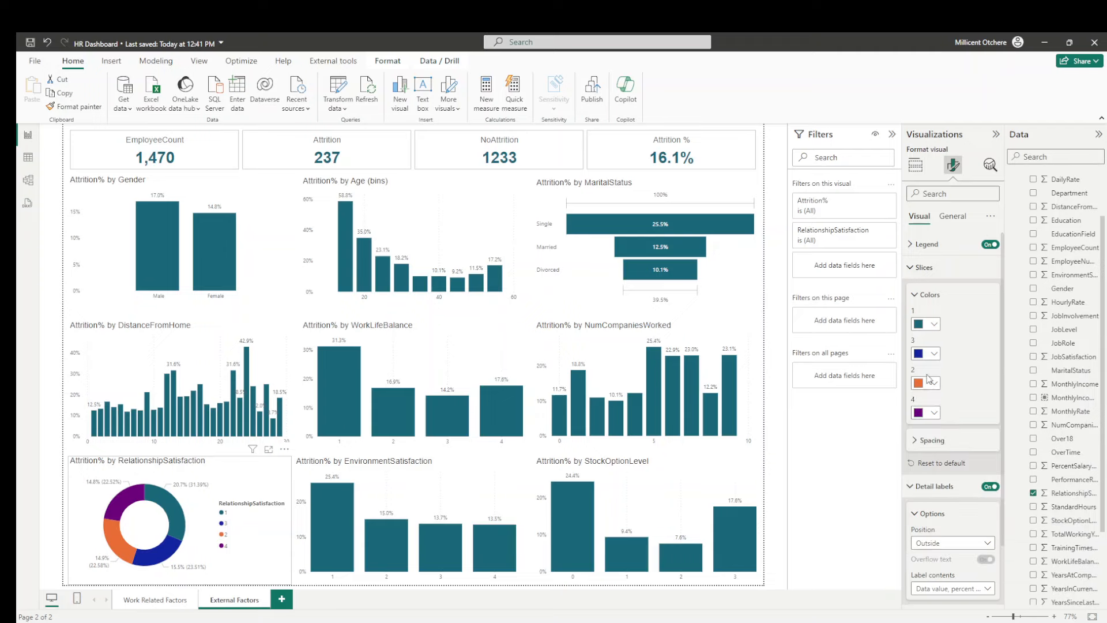
pyautogui.click(934, 383)
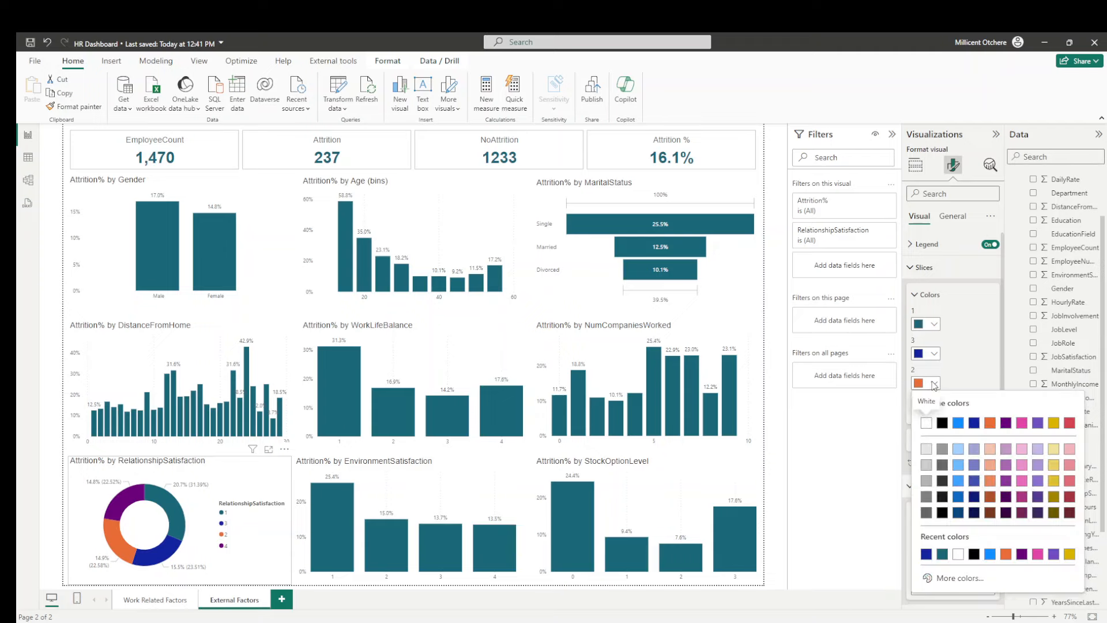
pyautogui.click(958, 423)
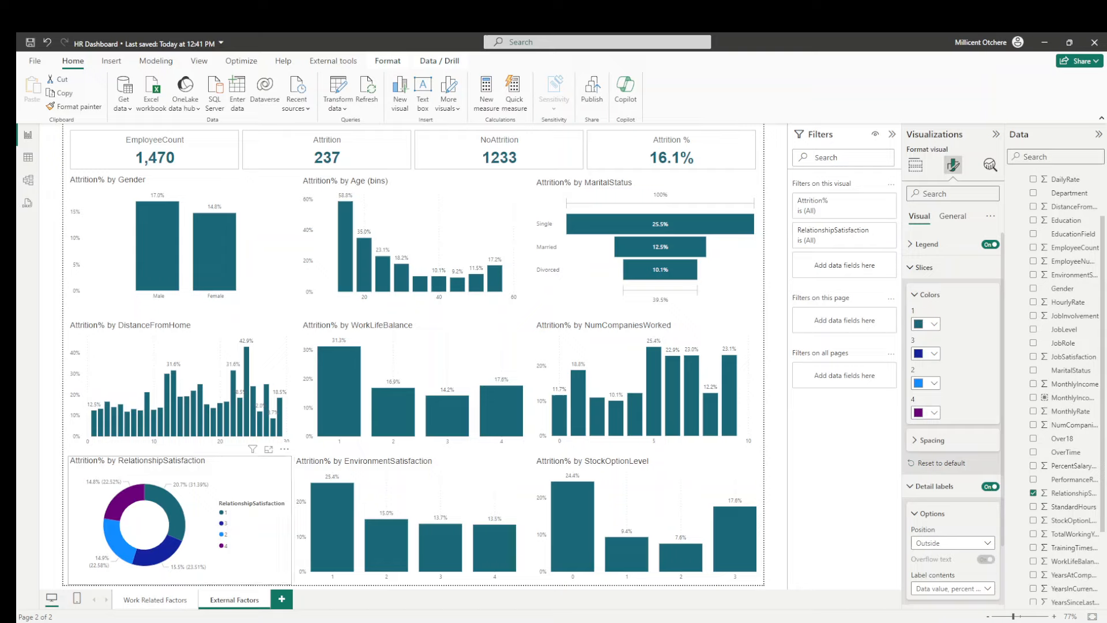
# Step: Set the RelationshipSatisfaction donut's detail labels to show Percent of total, and save the report
pyautogui.click(922, 267)
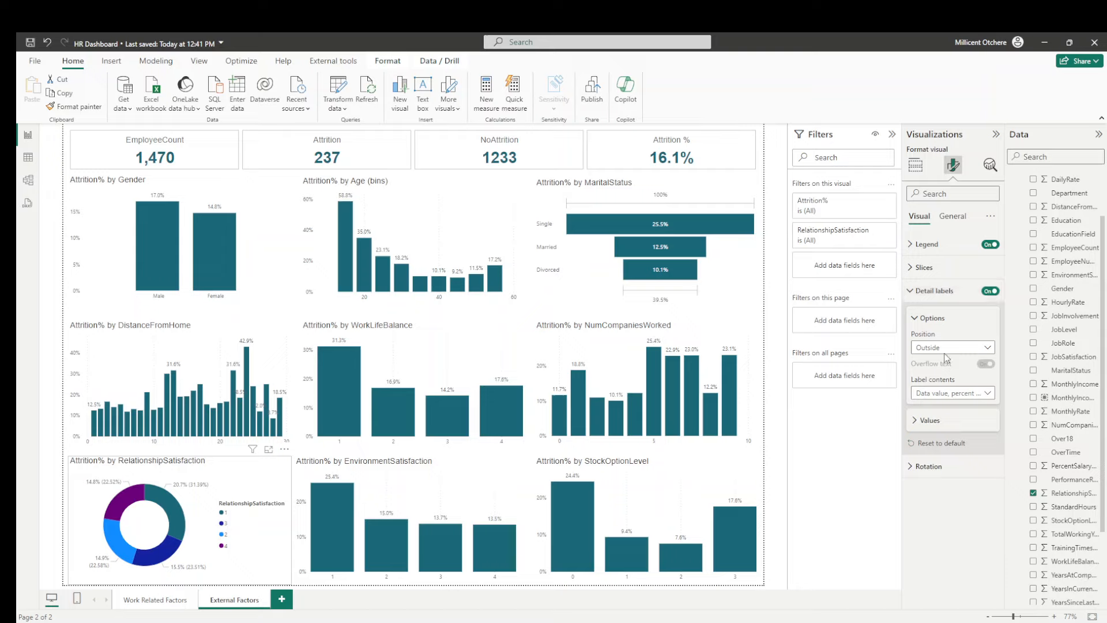
pyautogui.click(960, 394)
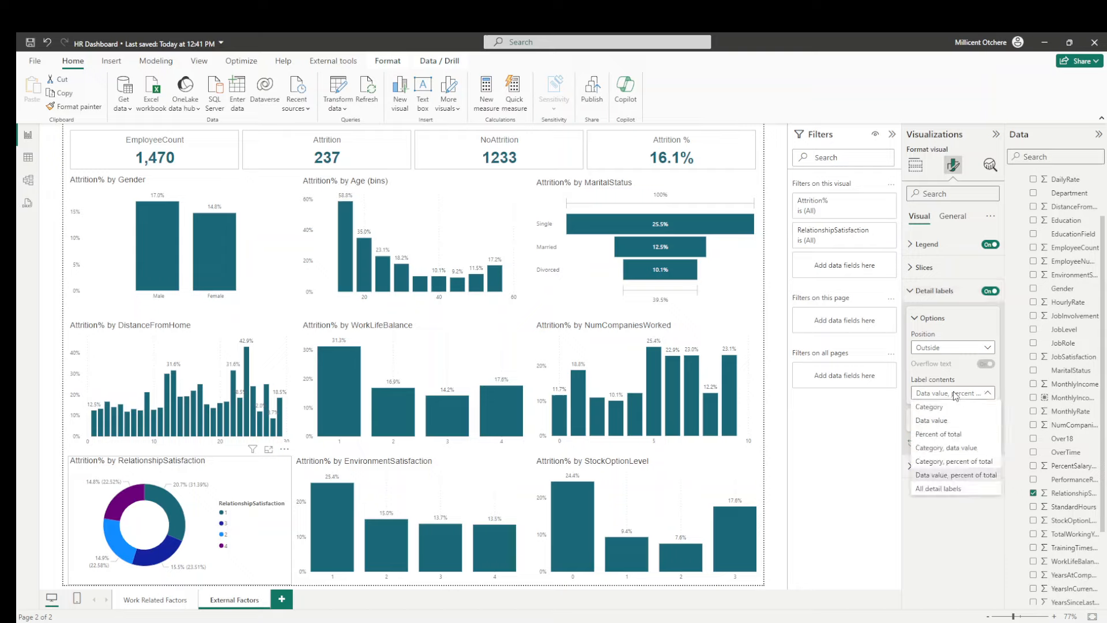
pyautogui.click(945, 436)
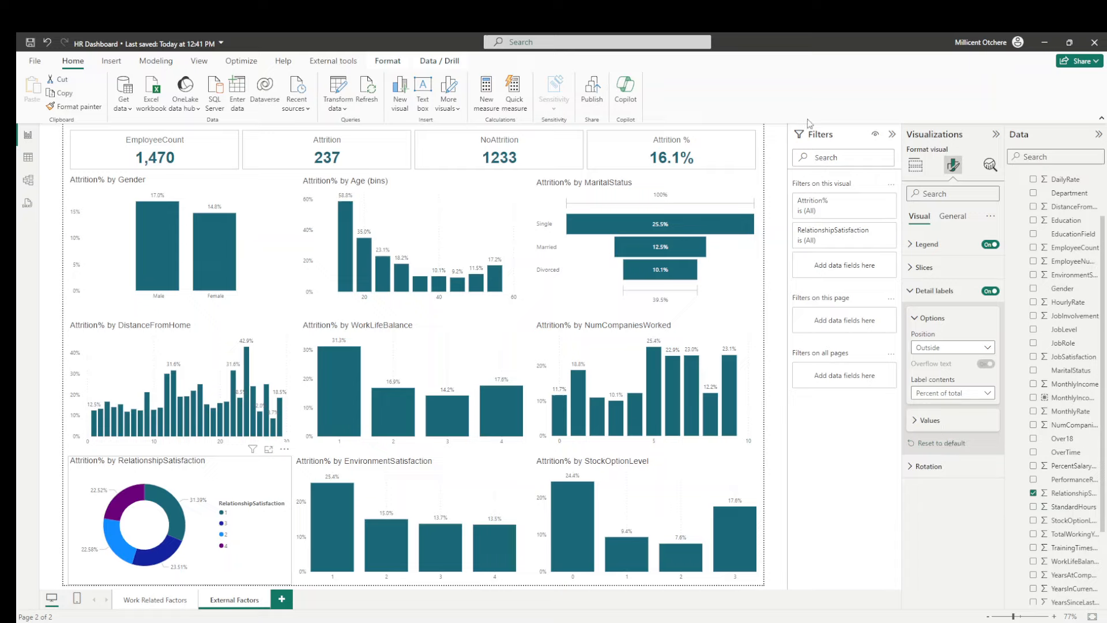
pyautogui.click(30, 43)
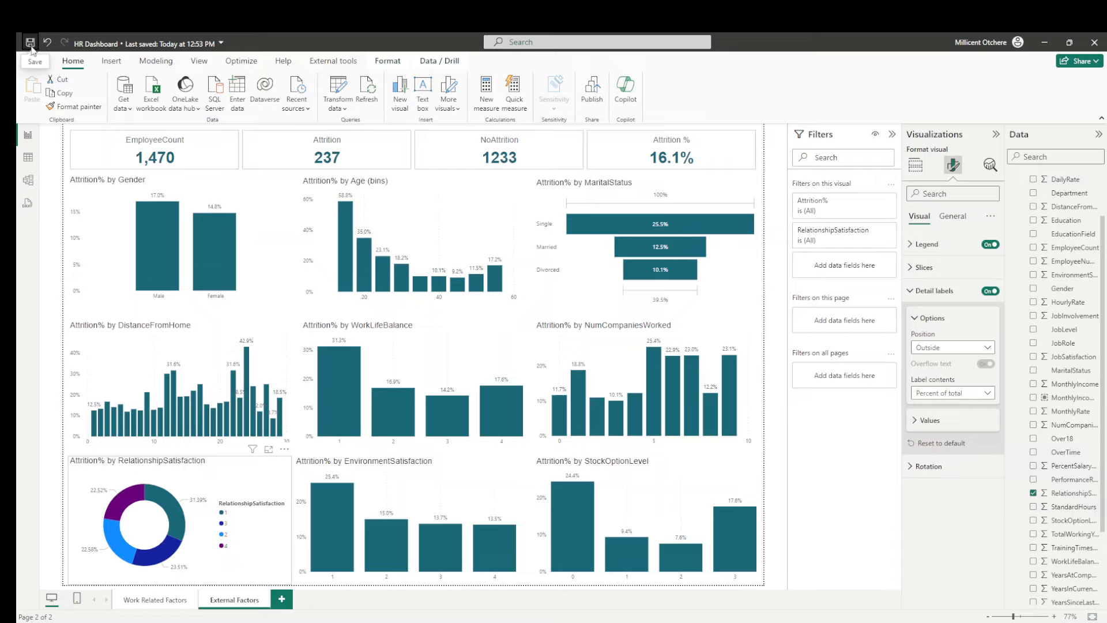
# Step: Add a new report page and name it Main Drivers
pyautogui.click(282, 600)
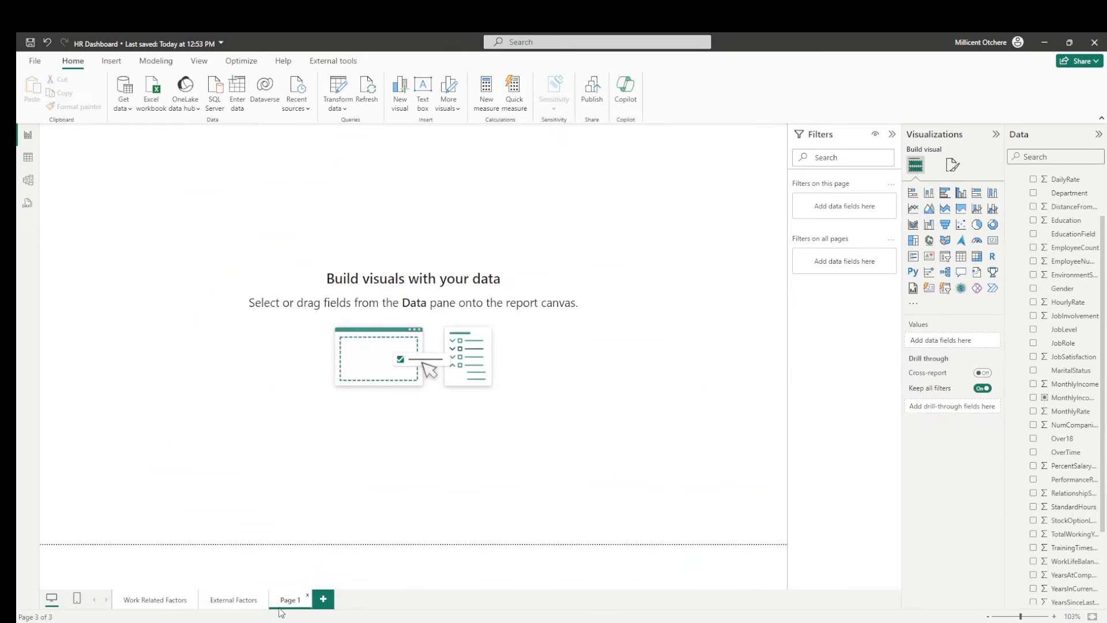
pyautogui.doubleClick(292, 600)
pyautogui.write('Main Dr')
pyautogui.write('ivers')
pyautogui.write('rs')
pyautogui.press('Home')
pyautogui.click(268, 357)
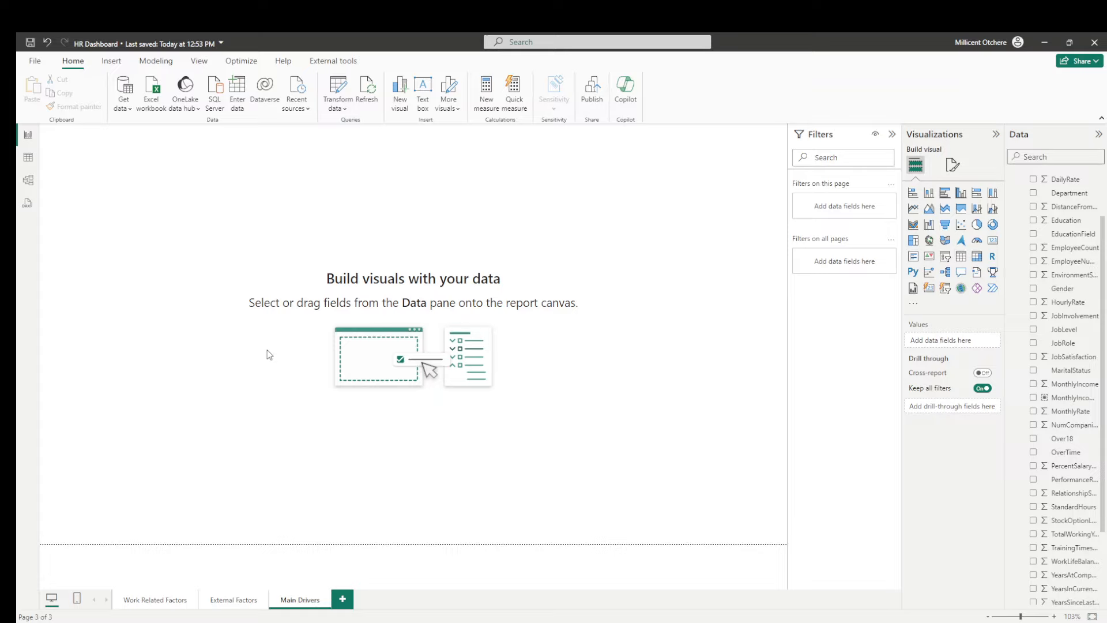
# Step: Insert a Key influencers visual on the Main Drivers page, unlock the report objects, and enlarge the visual to fill most of the page
pyautogui.click(928, 273)
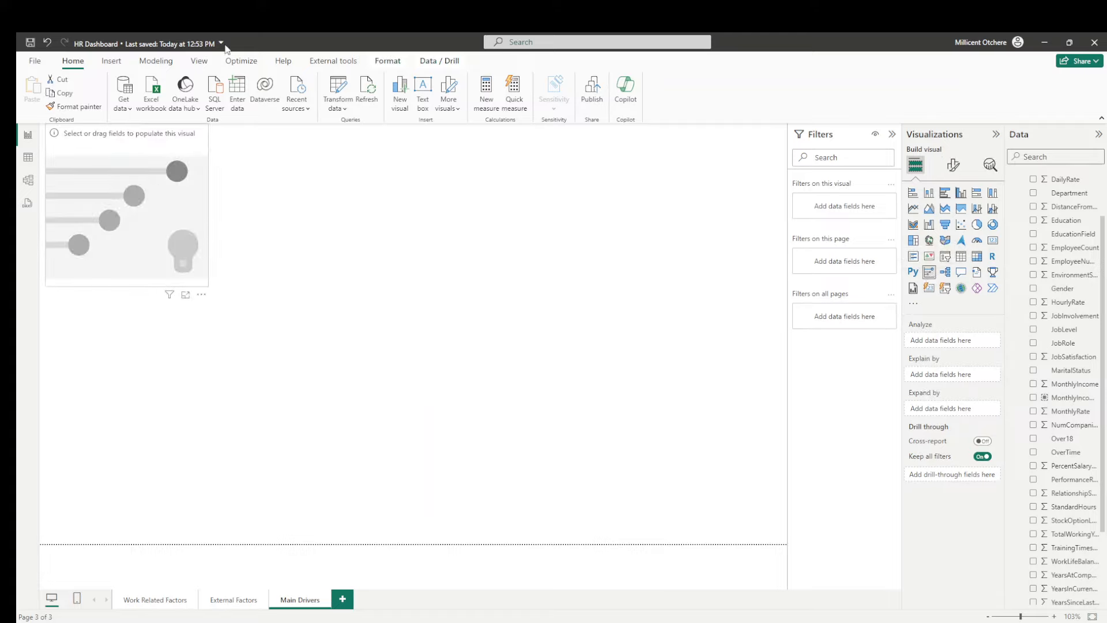
pyautogui.click(199, 61)
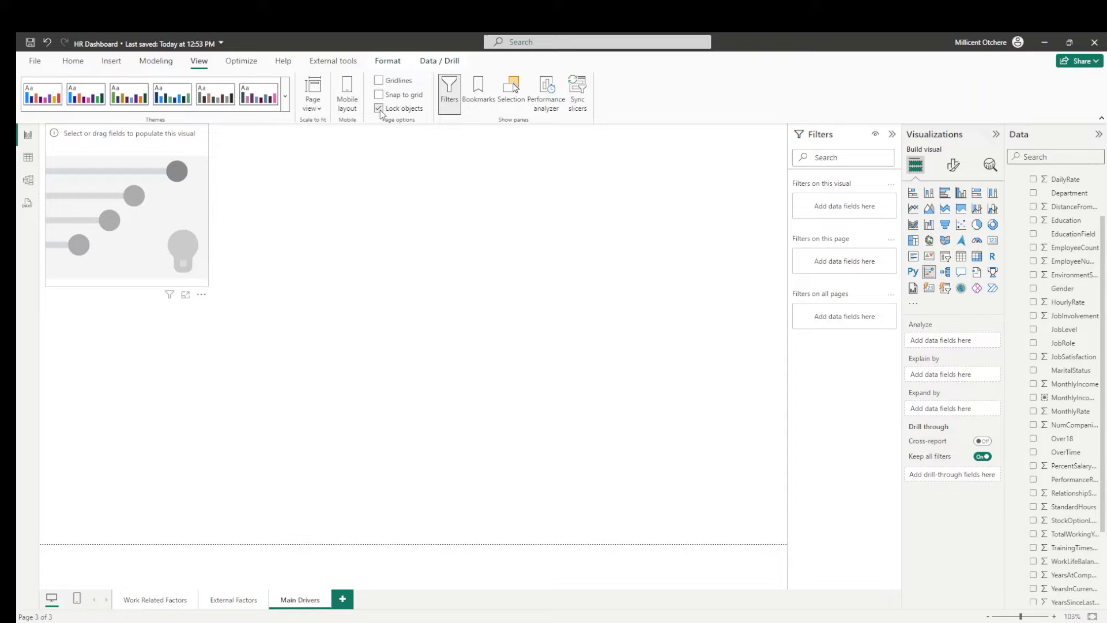
pyautogui.moveTo(208, 286); pyautogui.dragTo(779, 538)
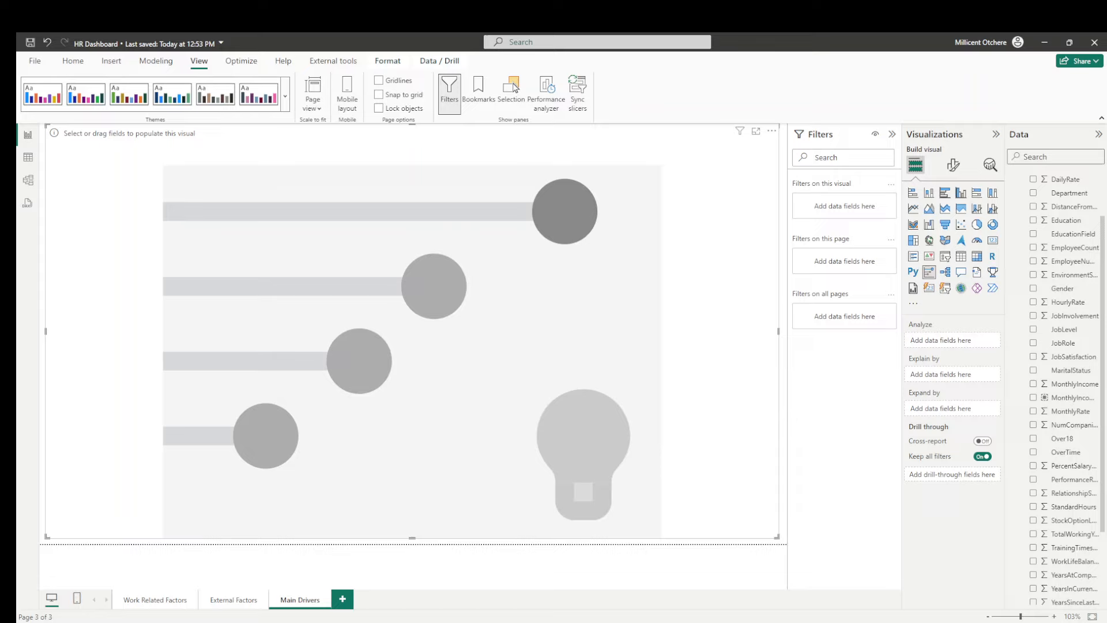
pyautogui.click(1038, 157)
pyautogui.write('attr')
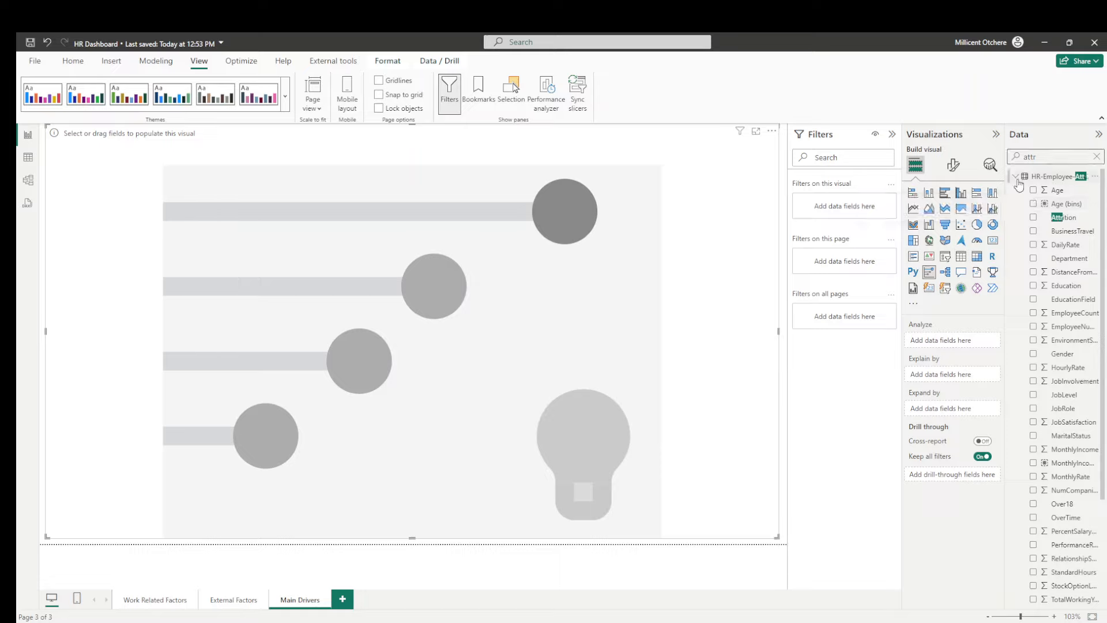
pyautogui.click(1096, 156)
pyautogui.click(1015, 176)
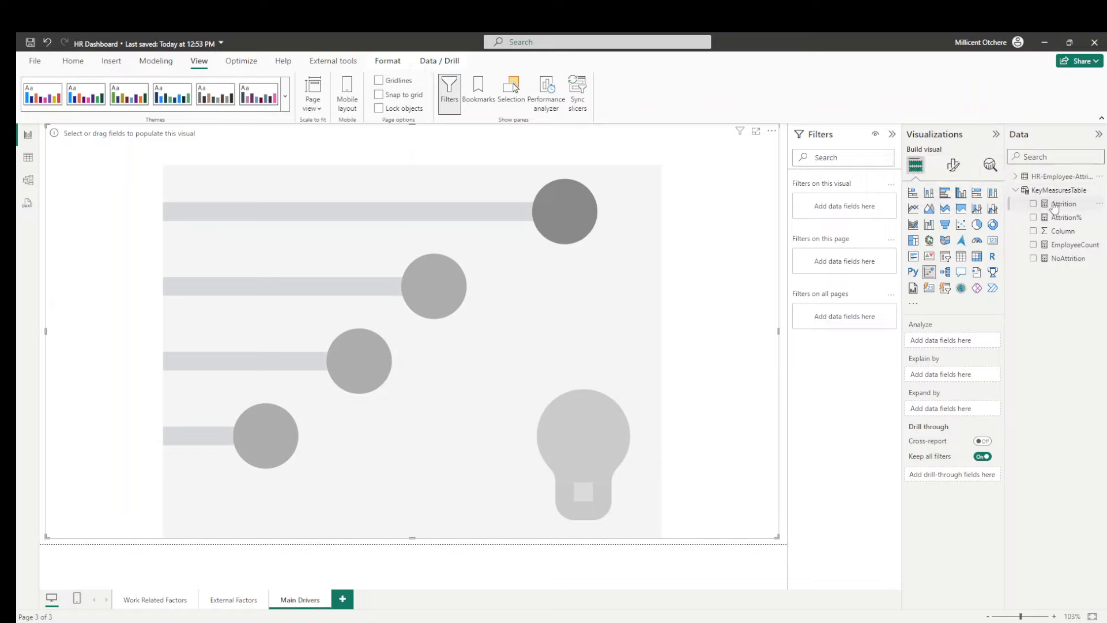
pyautogui.moveTo(1053, 205); pyautogui.dragTo(952, 346)
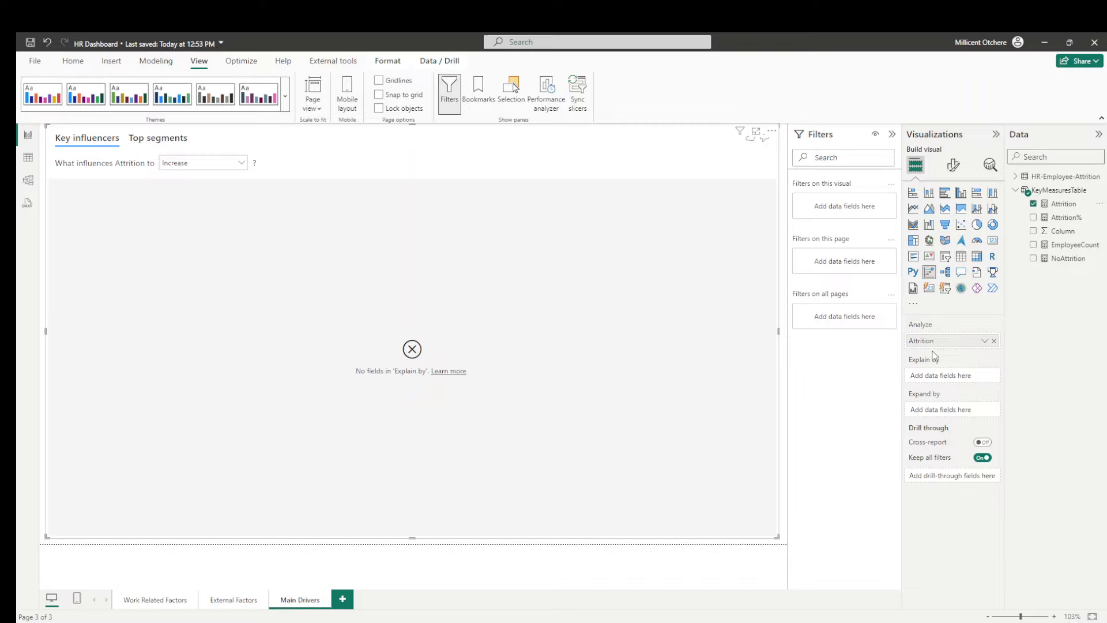
pyautogui.click(994, 341)
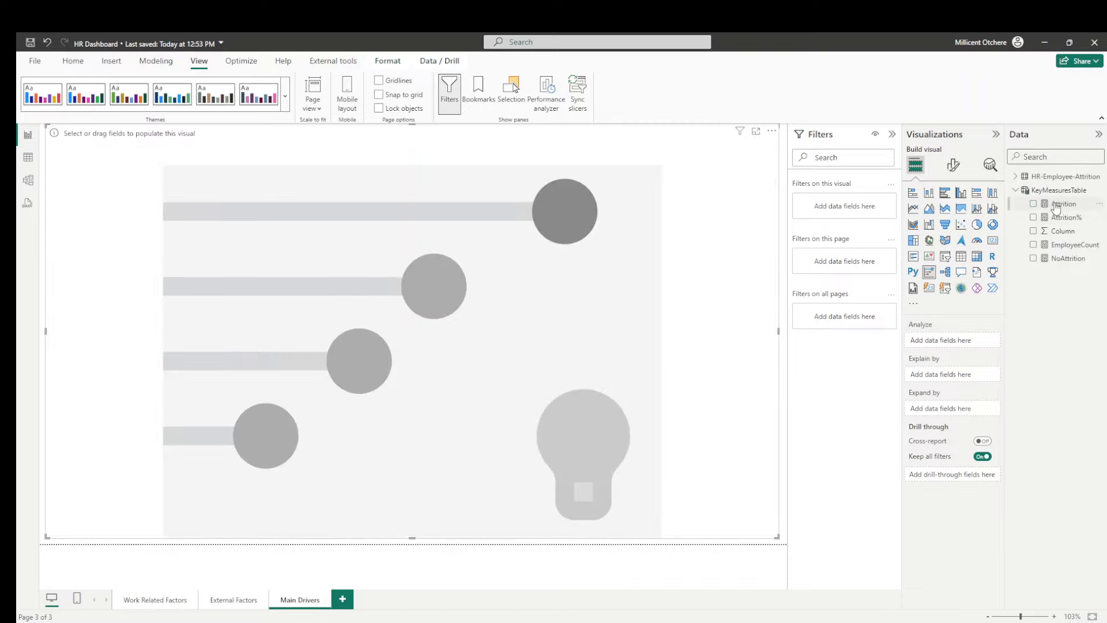
# Step: Analyze the Attrition column of the HR-Employee-Attrition table in the Key influencers visual, with Yes as the outcome being explained
pyautogui.click(1023, 183)
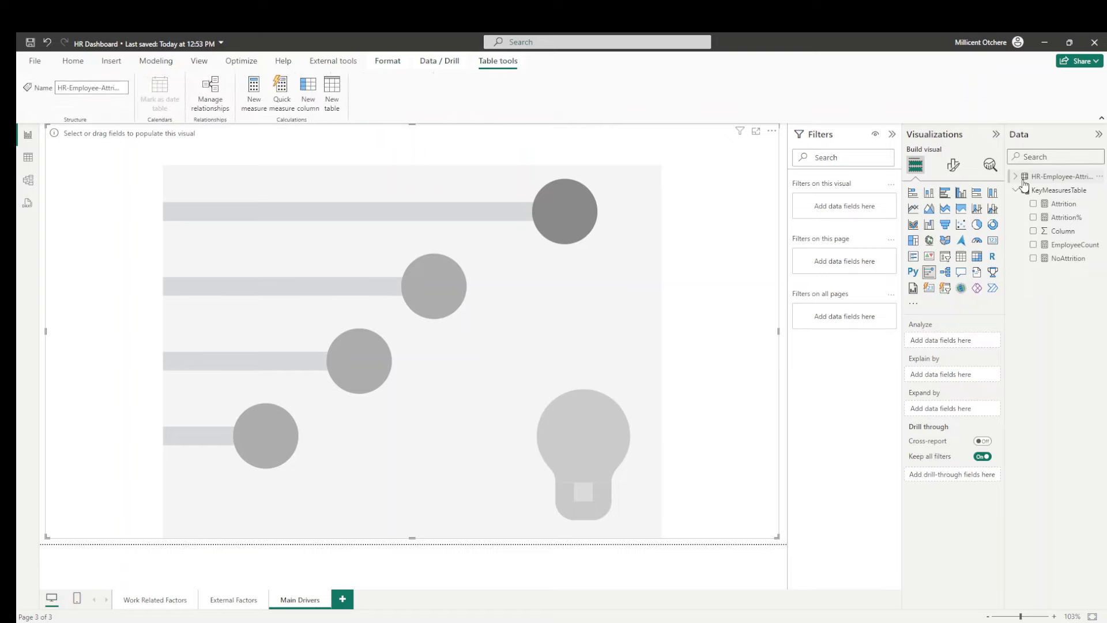
pyautogui.click(1016, 178)
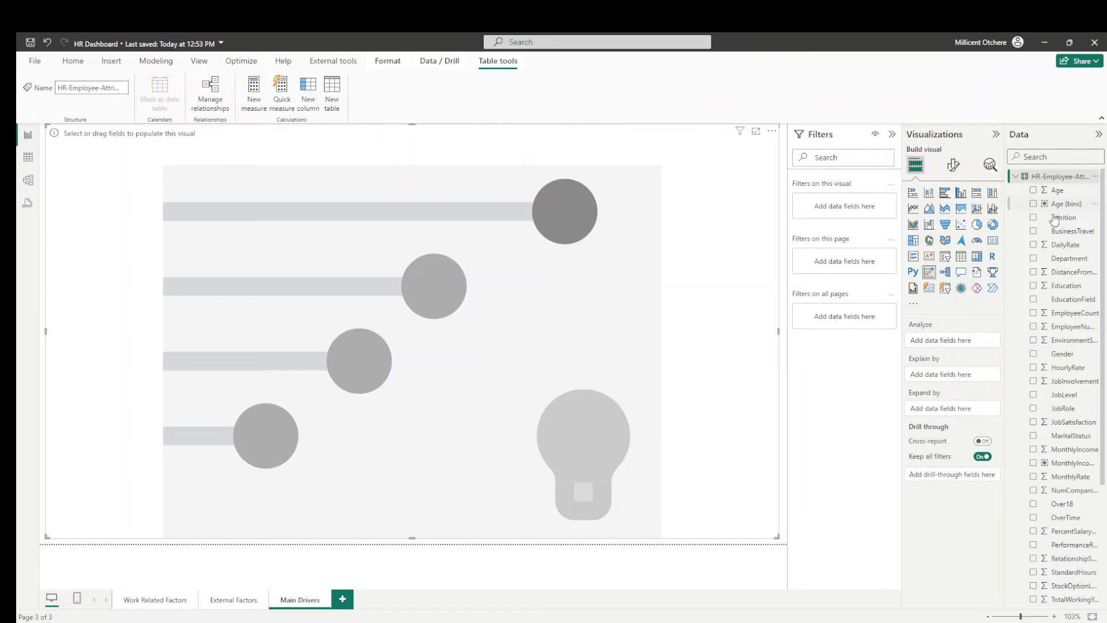
pyautogui.moveTo(1057, 218); pyautogui.dragTo(957, 345)
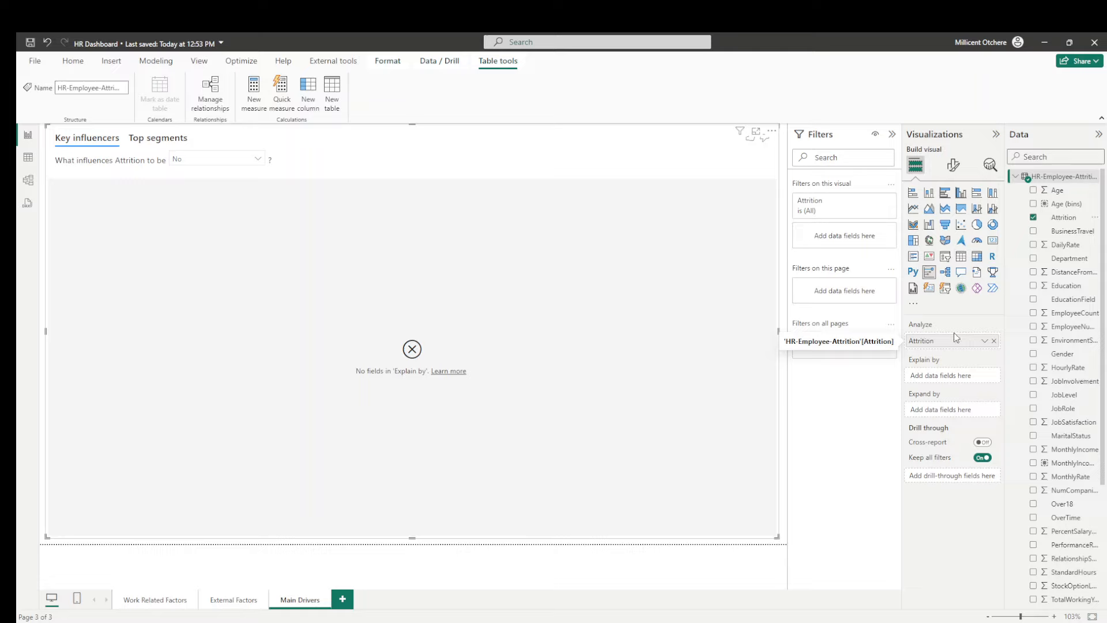
pyautogui.click(258, 161)
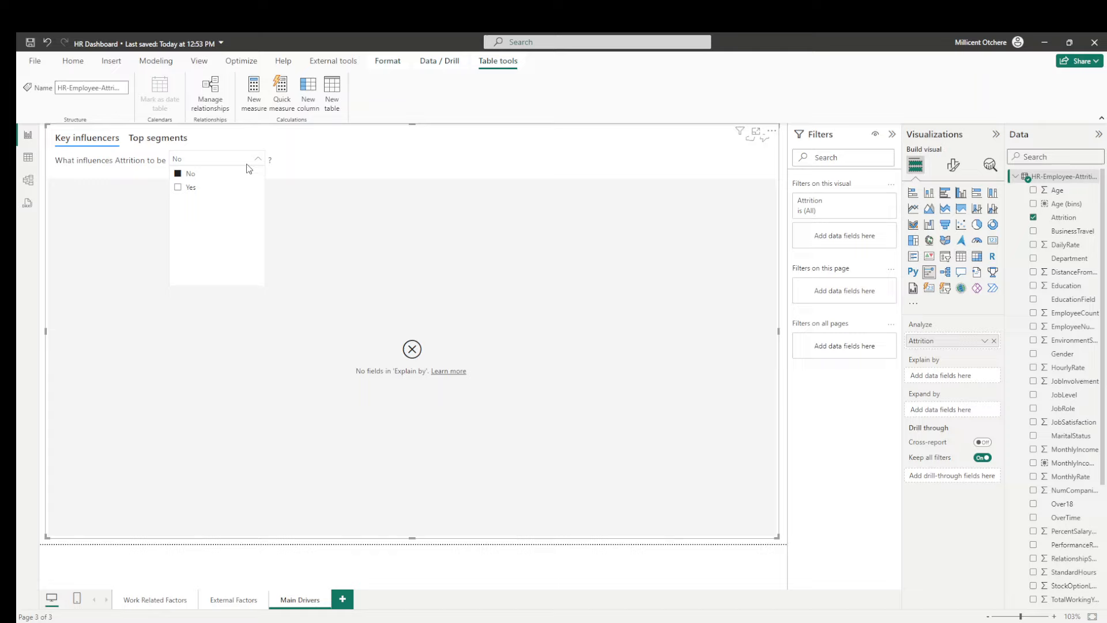
pyautogui.click(195, 189)
pyautogui.click(362, 156)
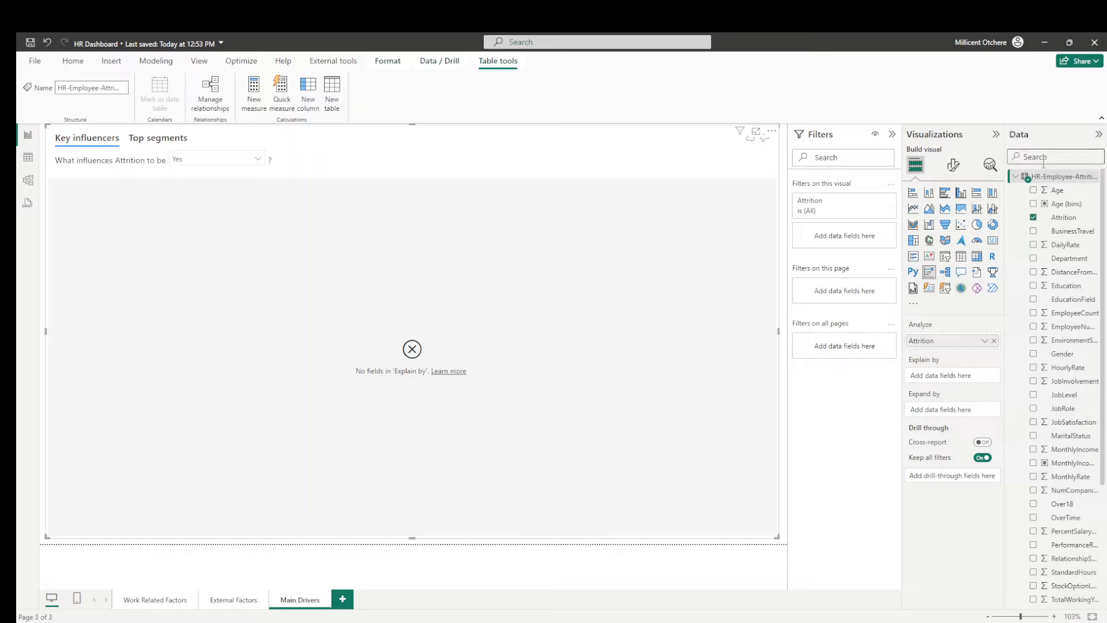
# Step: Add YearsAtCompany as an Explain by field of the Key influencers visual, aggregated as Average
pyautogui.write('year')
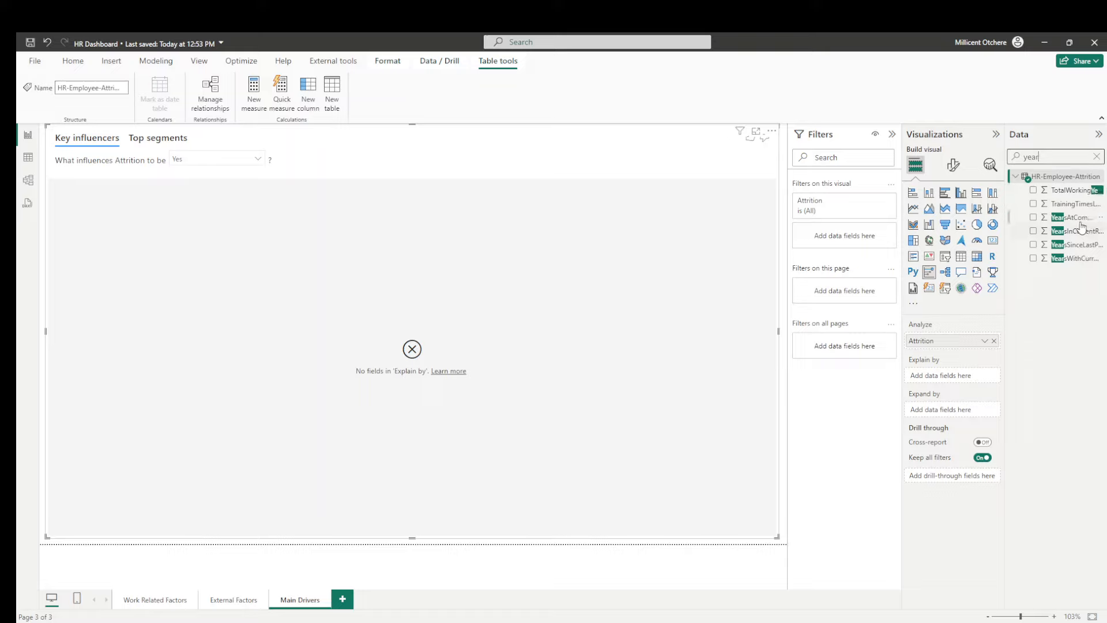
pyautogui.moveTo(1074, 221); pyautogui.dragTo(975, 379)
pyautogui.moveTo(1065, 217); pyautogui.dragTo(952, 376)
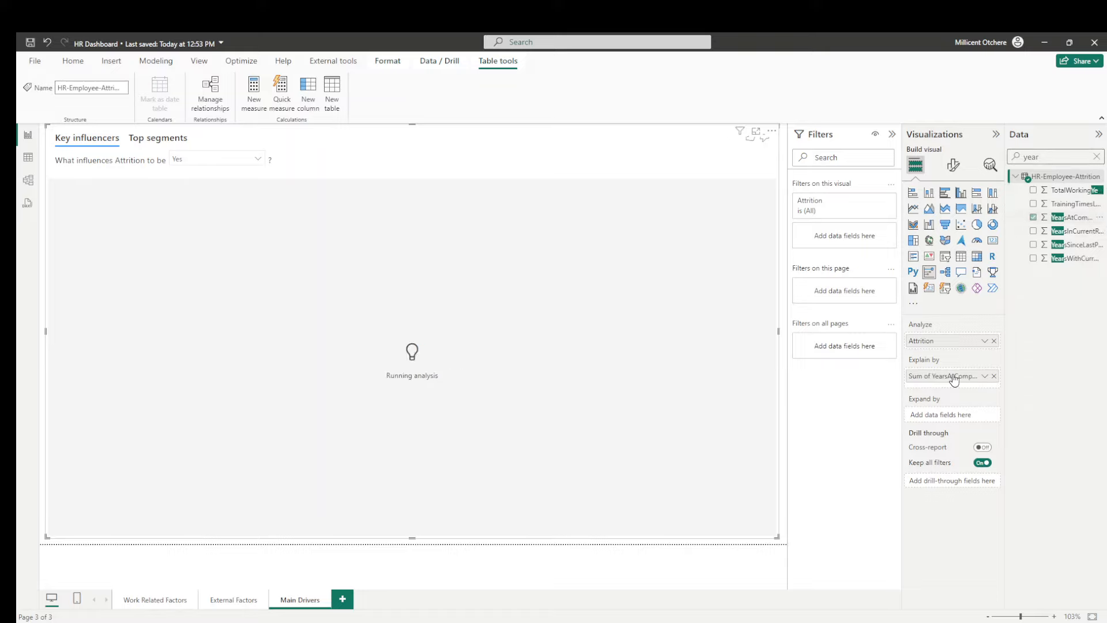
pyautogui.click(983, 377)
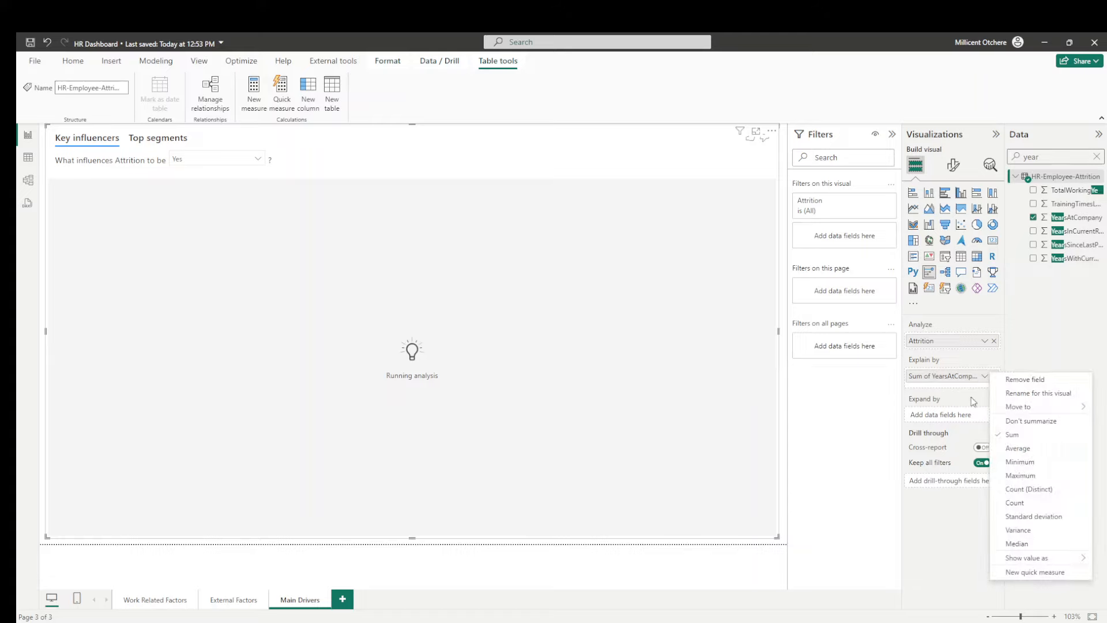
pyautogui.click(1018, 448)
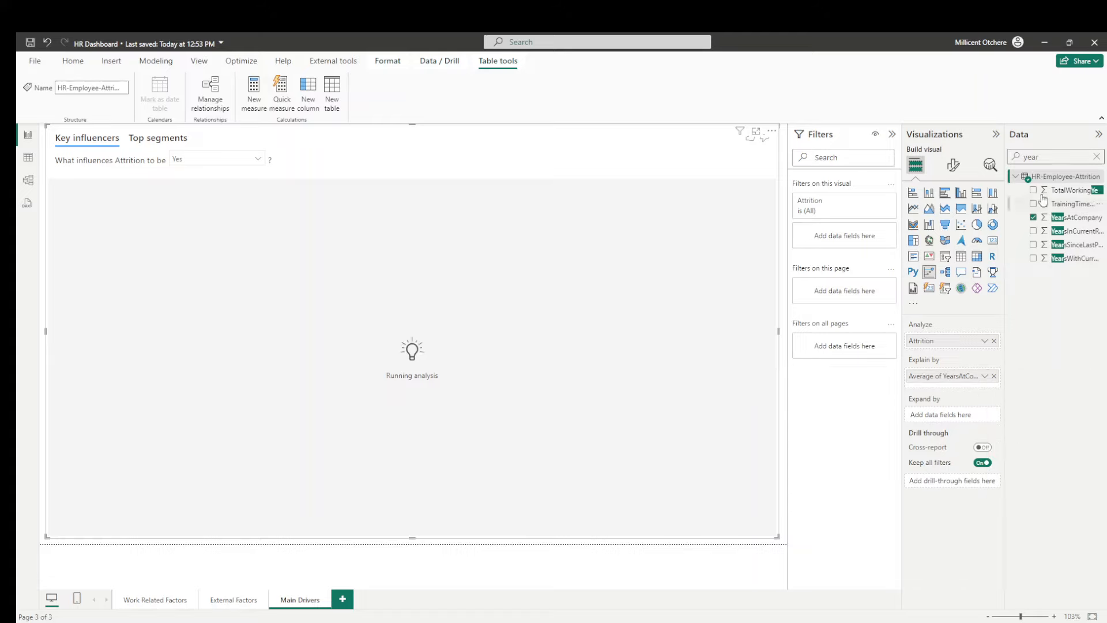
# Step: Add YearsInCurrentRole as an Explain by field of the Key influencers visual, aggregated as Average
pyautogui.click(1097, 157)
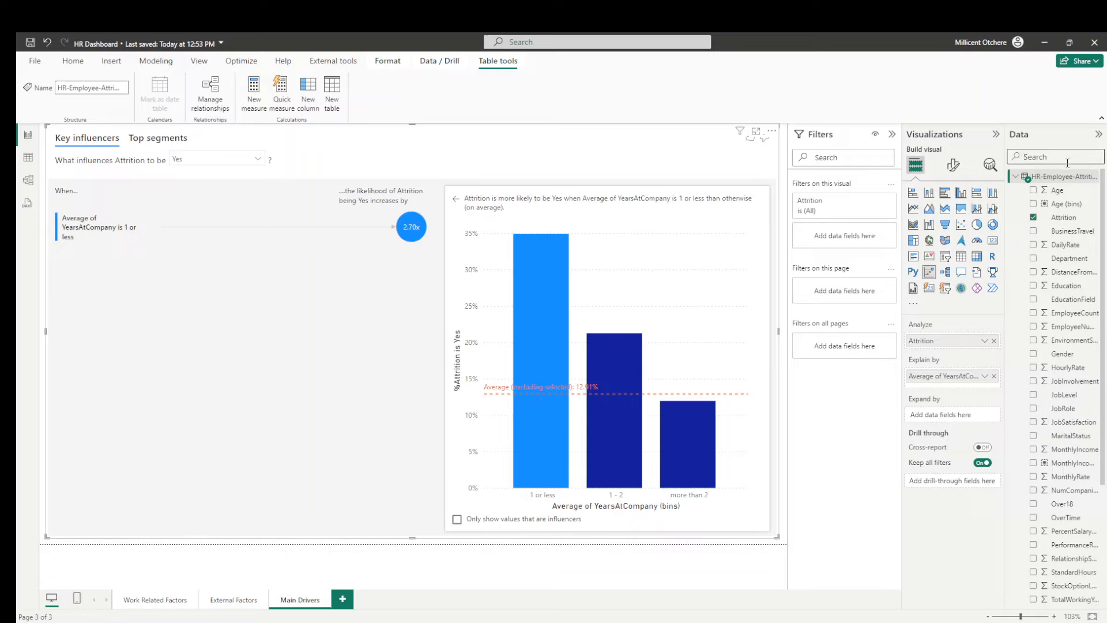
pyautogui.write('year')
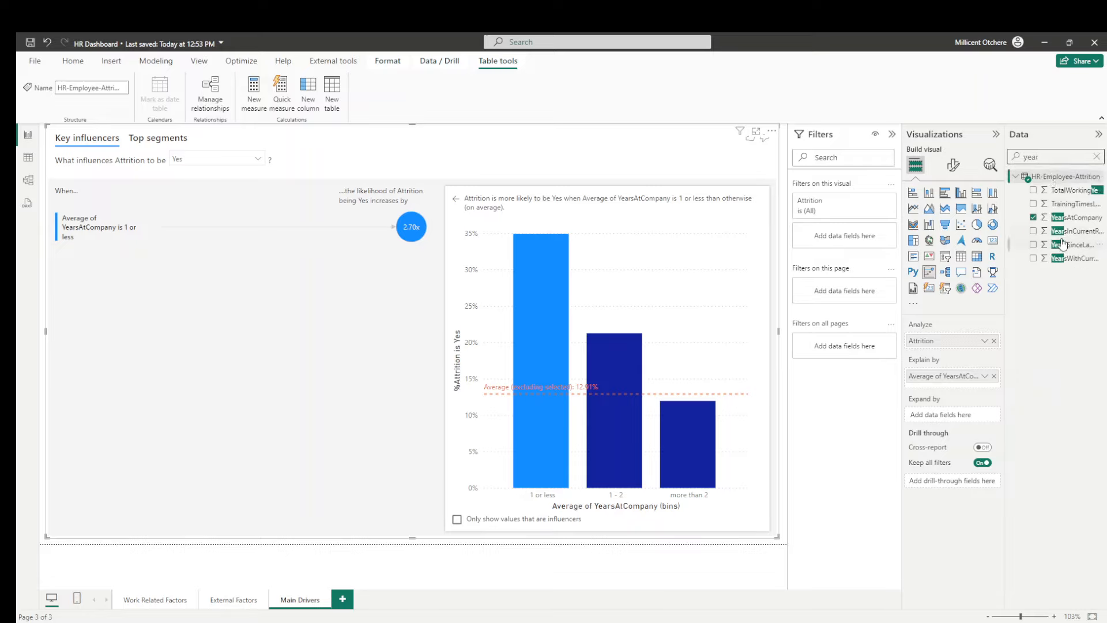
pyautogui.moveTo(1069, 233); pyautogui.dragTo(965, 384)
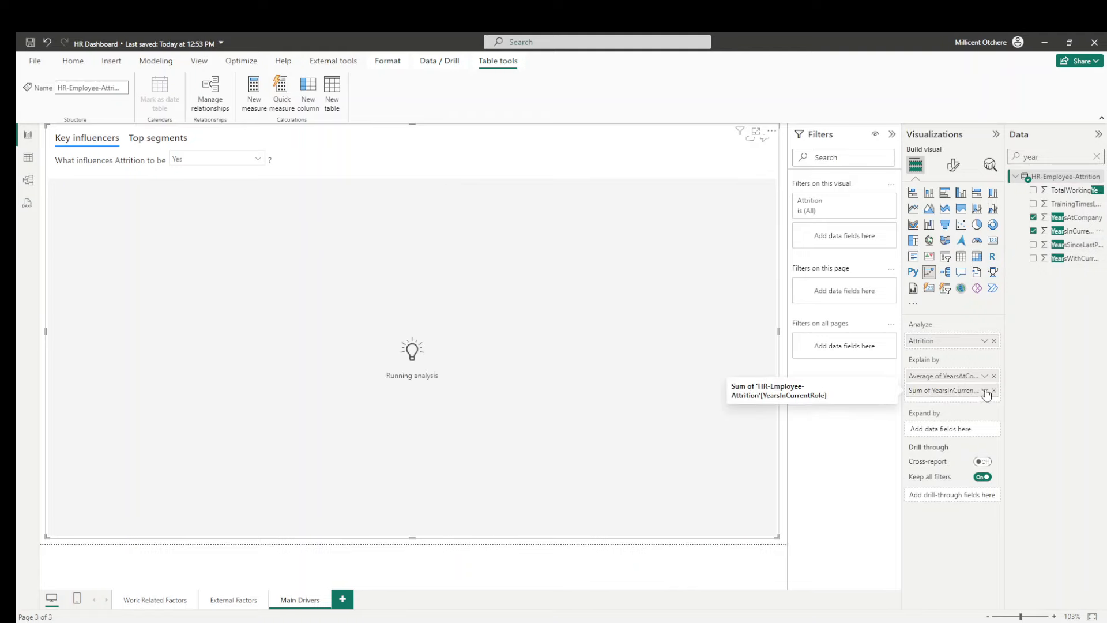
pyautogui.click(985, 390)
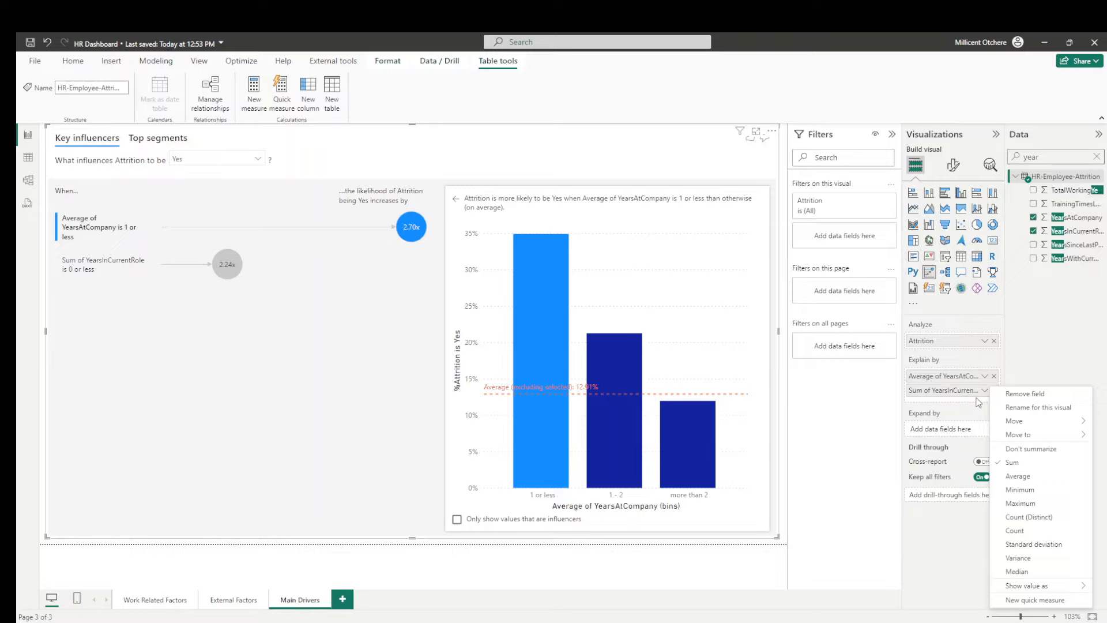
pyautogui.click(1018, 476)
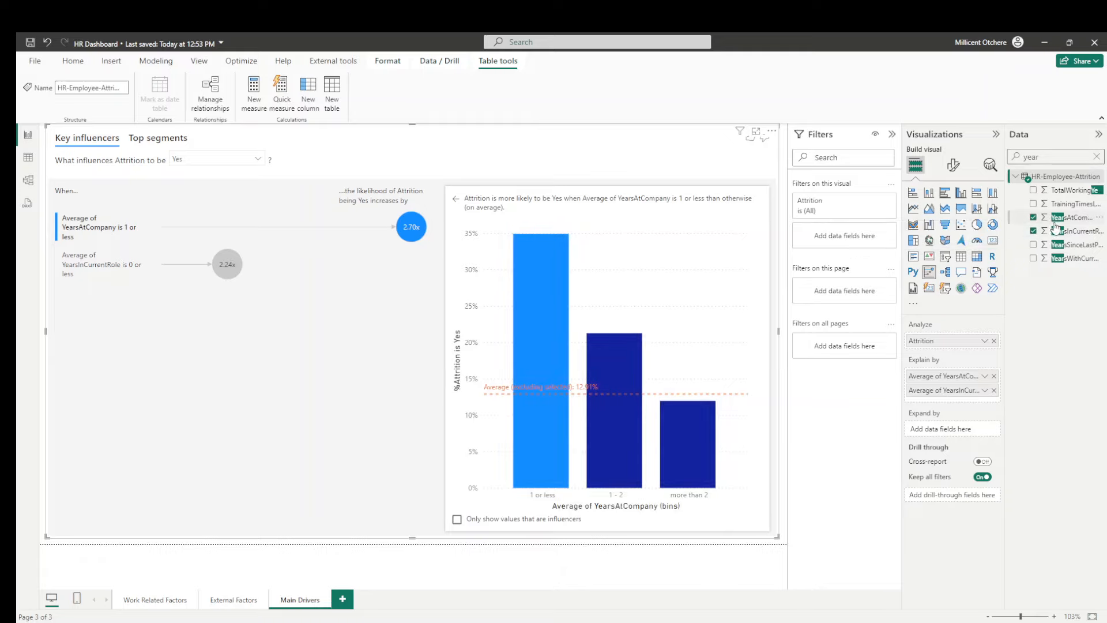
# Step: Add YearsSinceLastPromotion to the Explain by fields of the Key influencers visual and aggregate it as Average
pyautogui.moveTo(1060, 249); pyautogui.dragTo(975, 410)
pyautogui.click(985, 404)
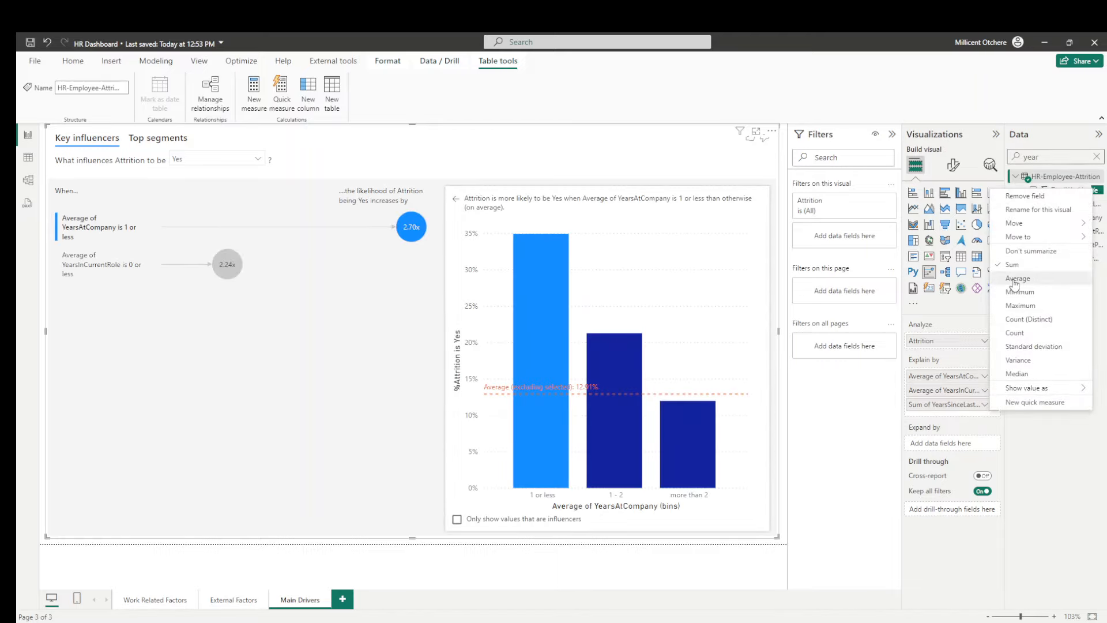
pyautogui.click(1016, 279)
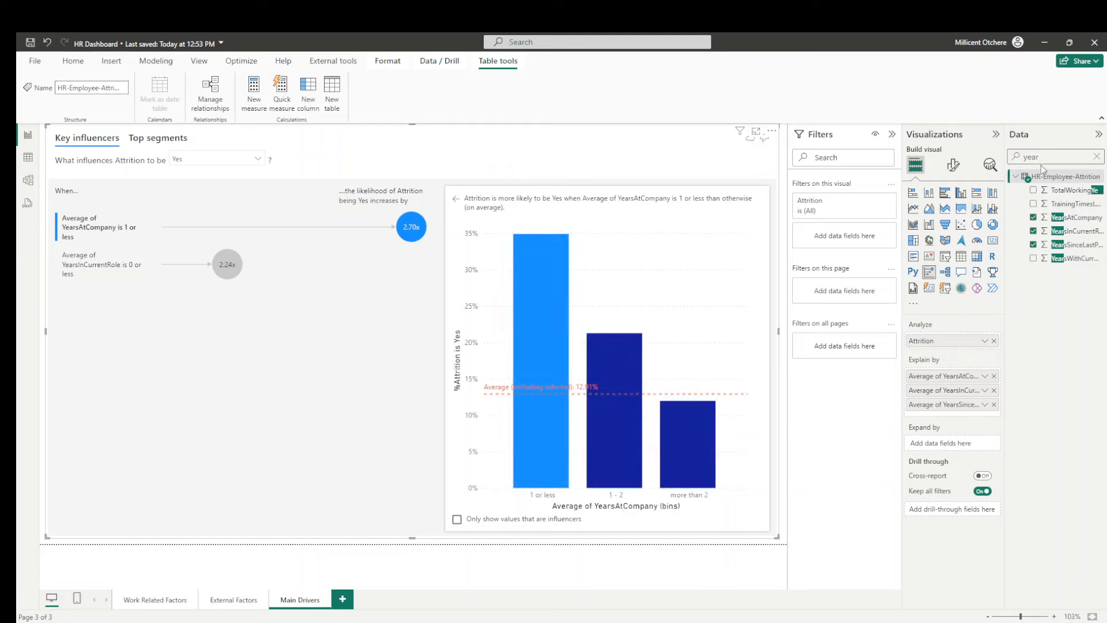
# Step: Add WorkLifeBalance from the HR-Employee-Attrition table as an Explain by field, aggregated as Average
pyautogui.moveTo(1046, 158); pyautogui.dragTo(1010, 169)
pyautogui.press('BackSpace')
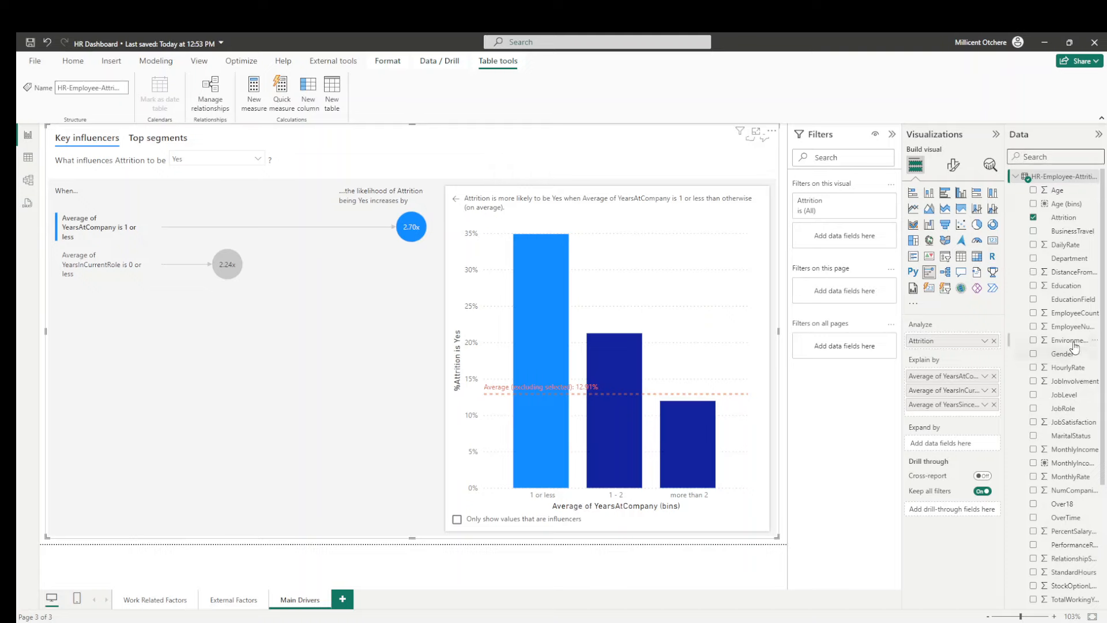
pyautogui.scroll(-3, 1064, 343)
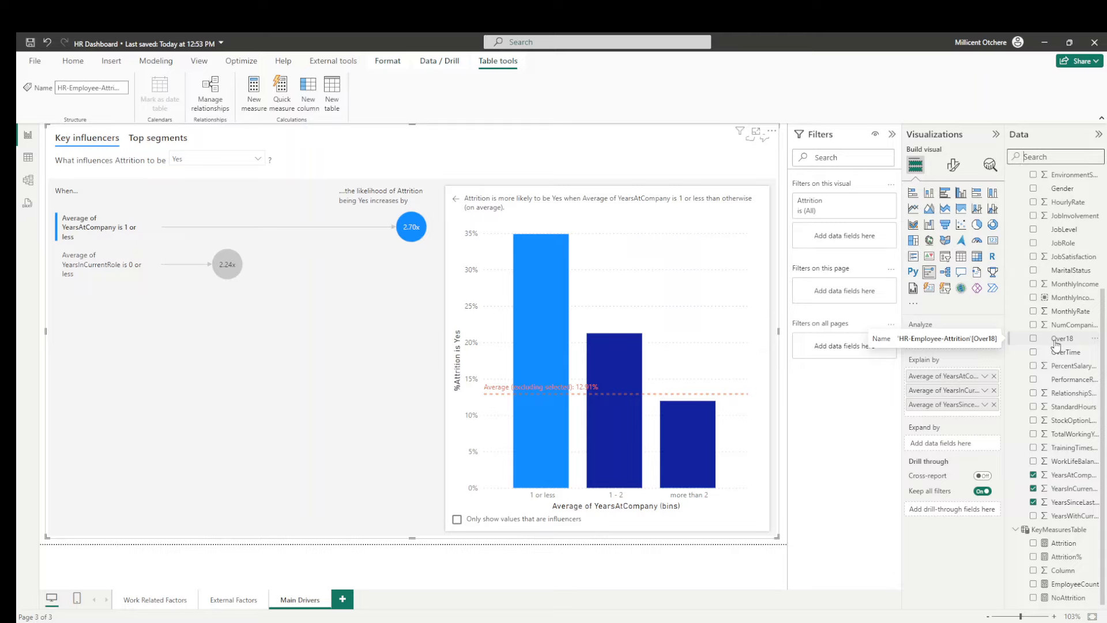
pyautogui.moveTo(1071, 435); pyautogui.dragTo(956, 414)
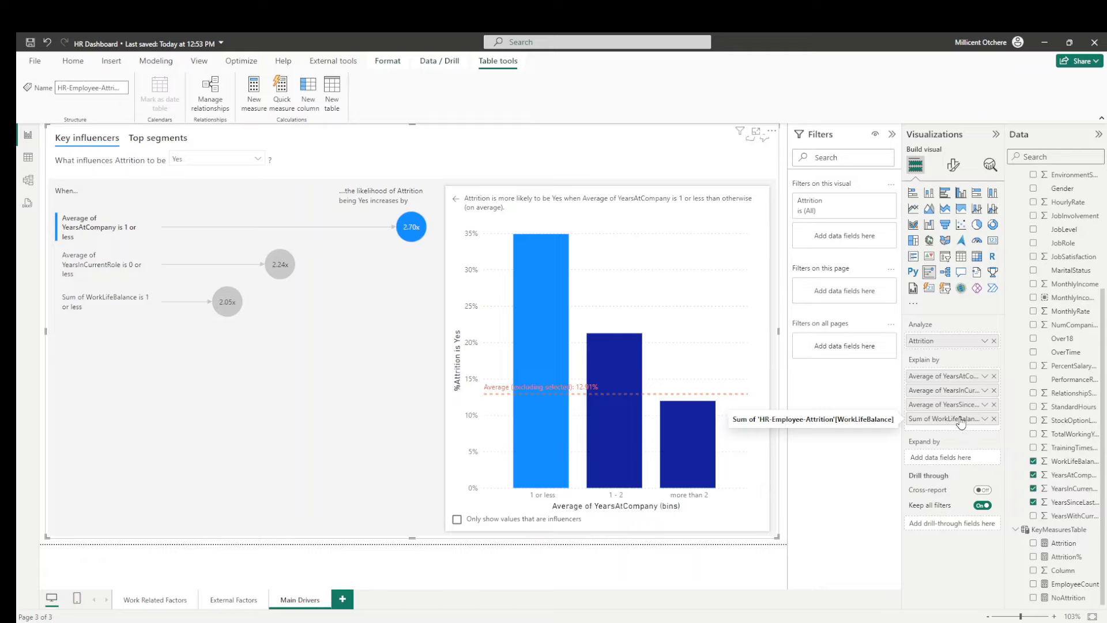
pyautogui.click(986, 422)
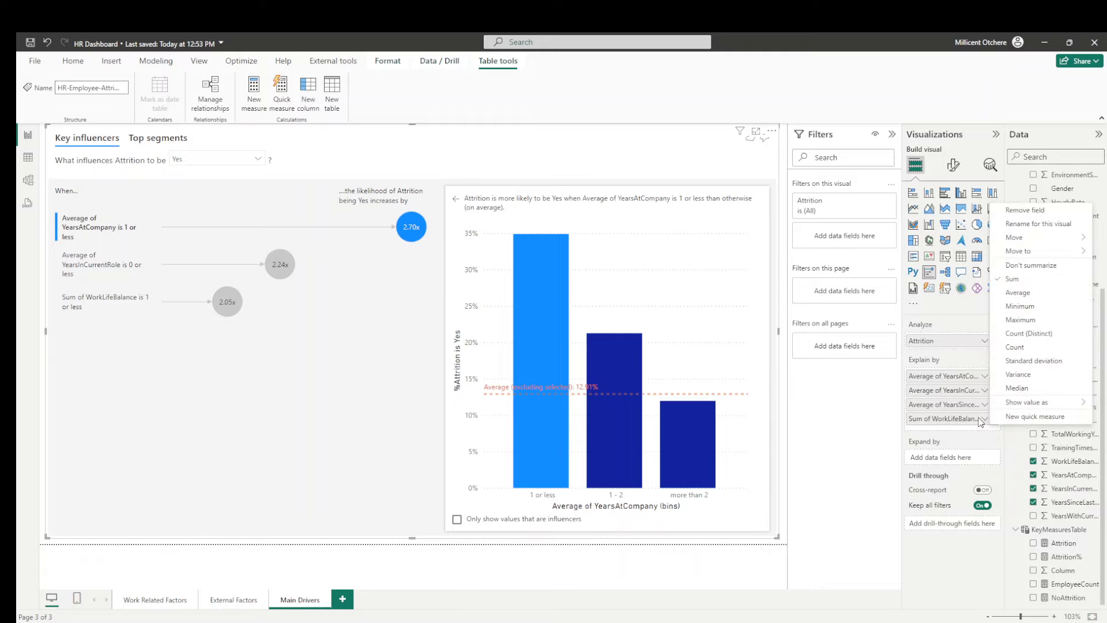
pyautogui.click(1027, 301)
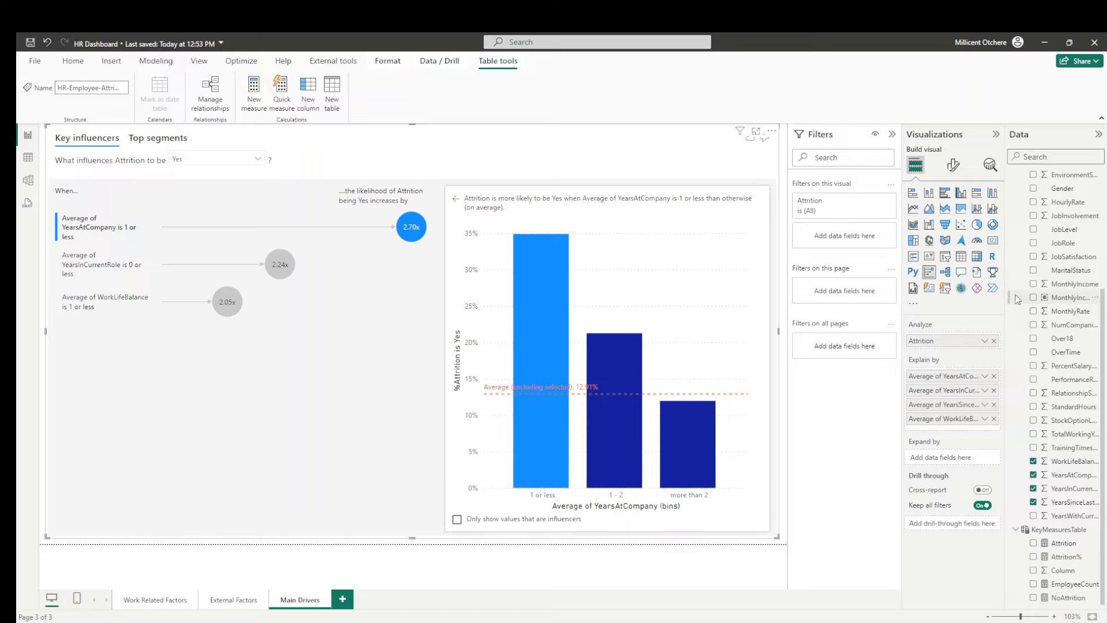
# Step: Find StockOptionLevel in the data fields and add it to Explain by, aggregated as Average
pyautogui.click(1059, 157)
pyautogui.write('stock')
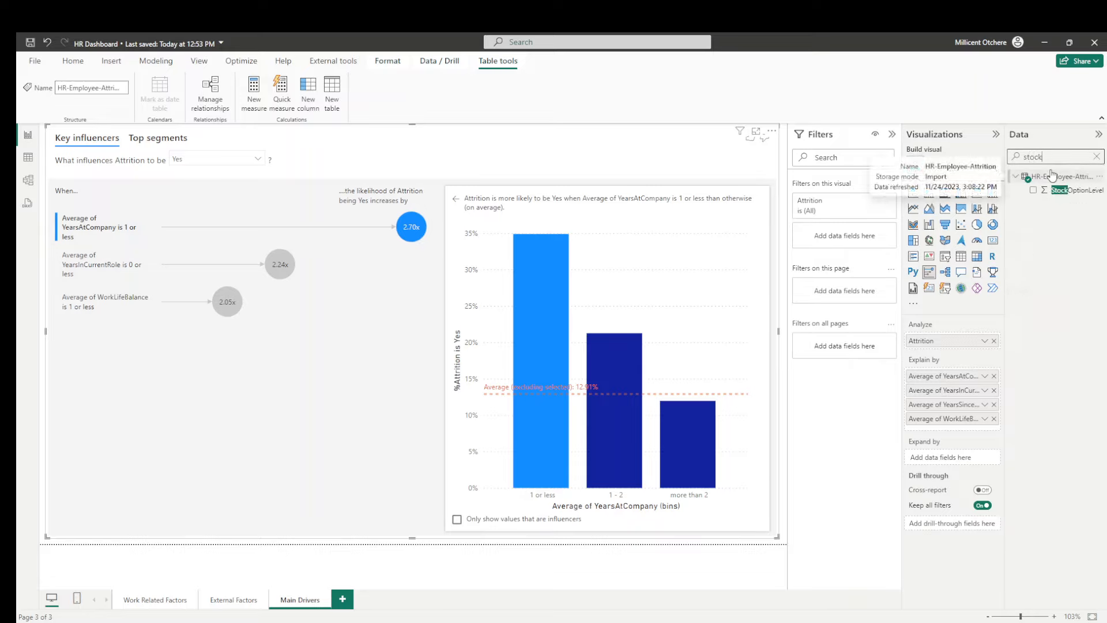
pyautogui.moveTo(1063, 196); pyautogui.dragTo(975, 433)
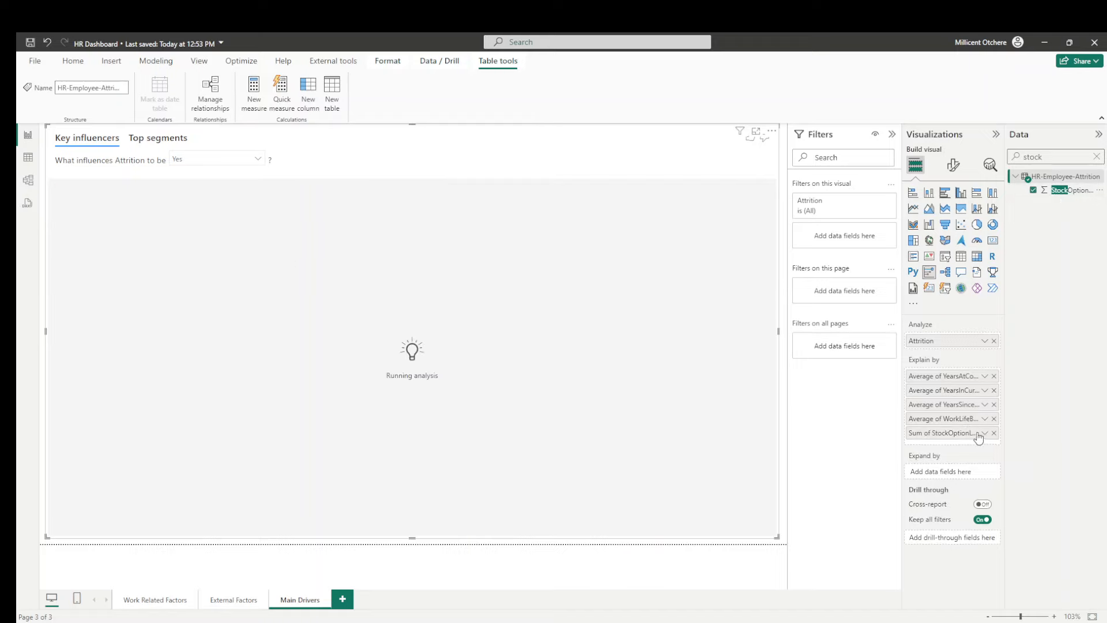
pyautogui.click(984, 433)
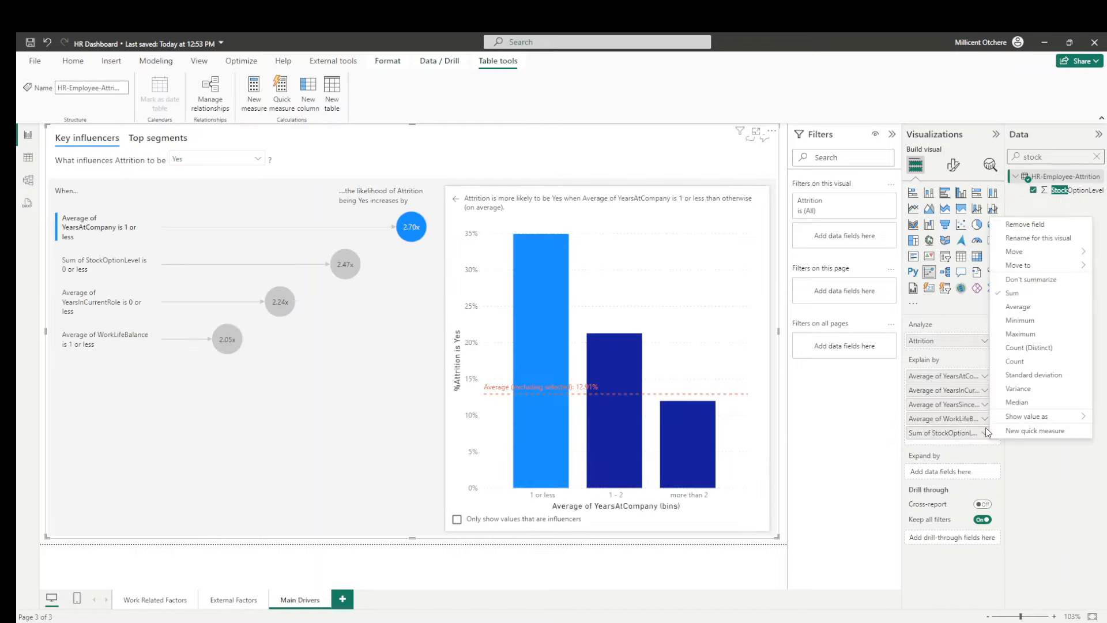
pyautogui.click(1020, 306)
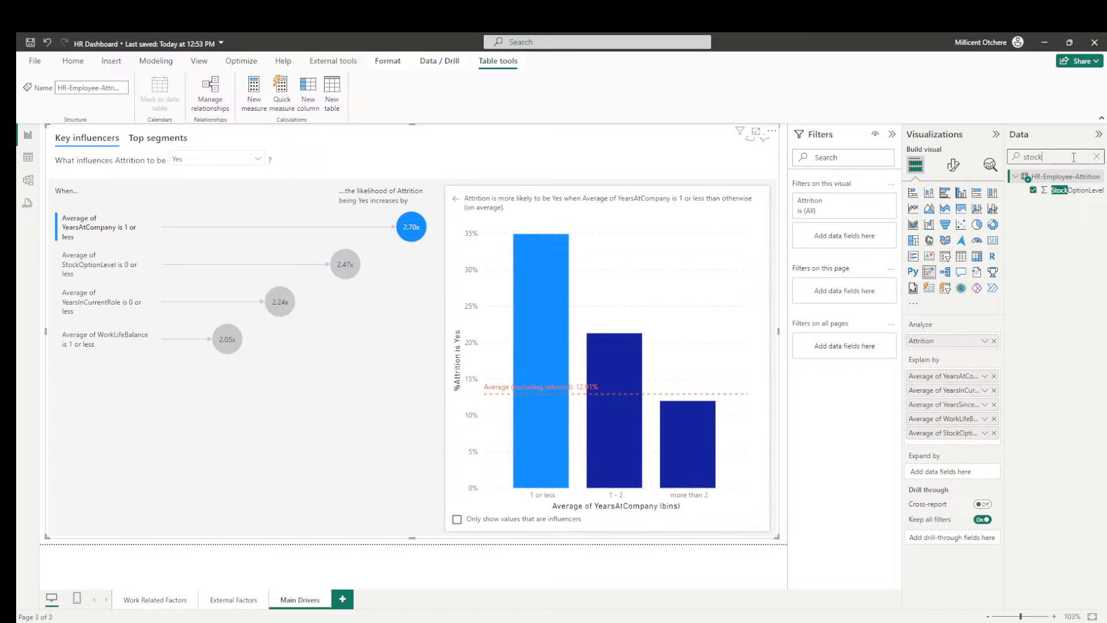
# Step: Find EnvironmentSatisfaction in the data fields and add it to Explain by, aggregated as Average
pyautogui.moveTo(1065, 156); pyautogui.dragTo(958, 160)
pyautogui.write('enir')
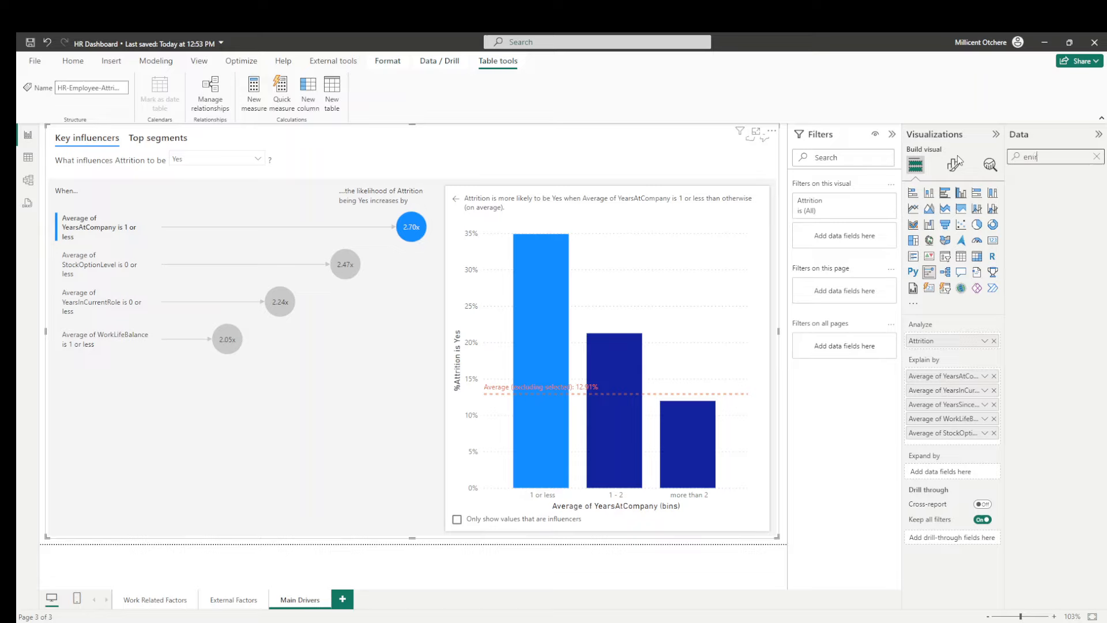
pyautogui.press('BackSpace')
pyautogui.press('BackSpace')
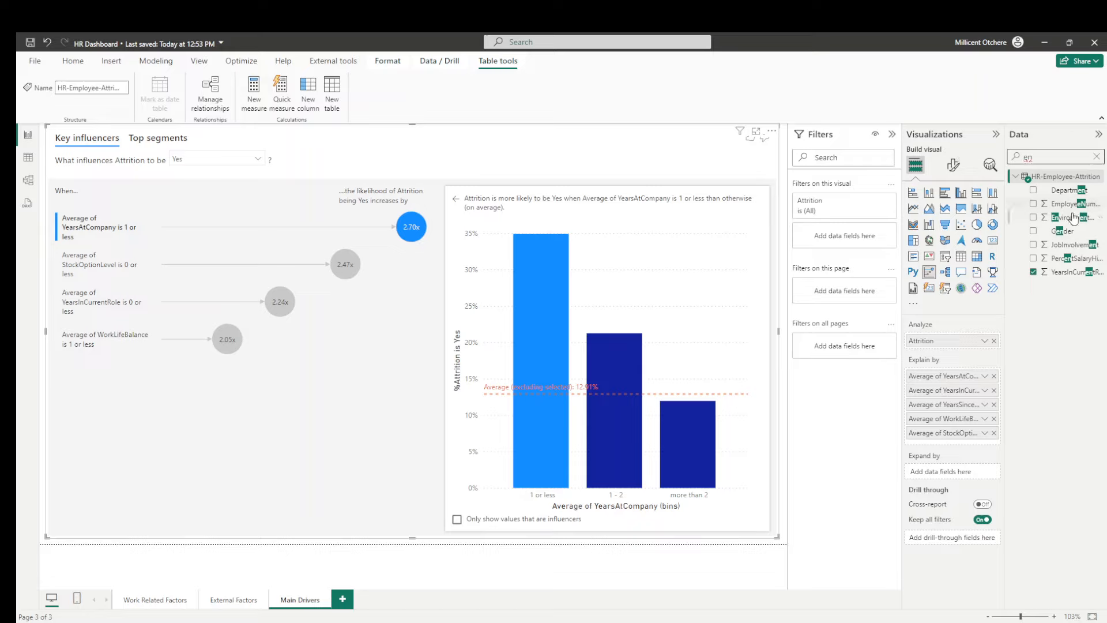
pyautogui.moveTo(1073, 222); pyautogui.dragTo(983, 445)
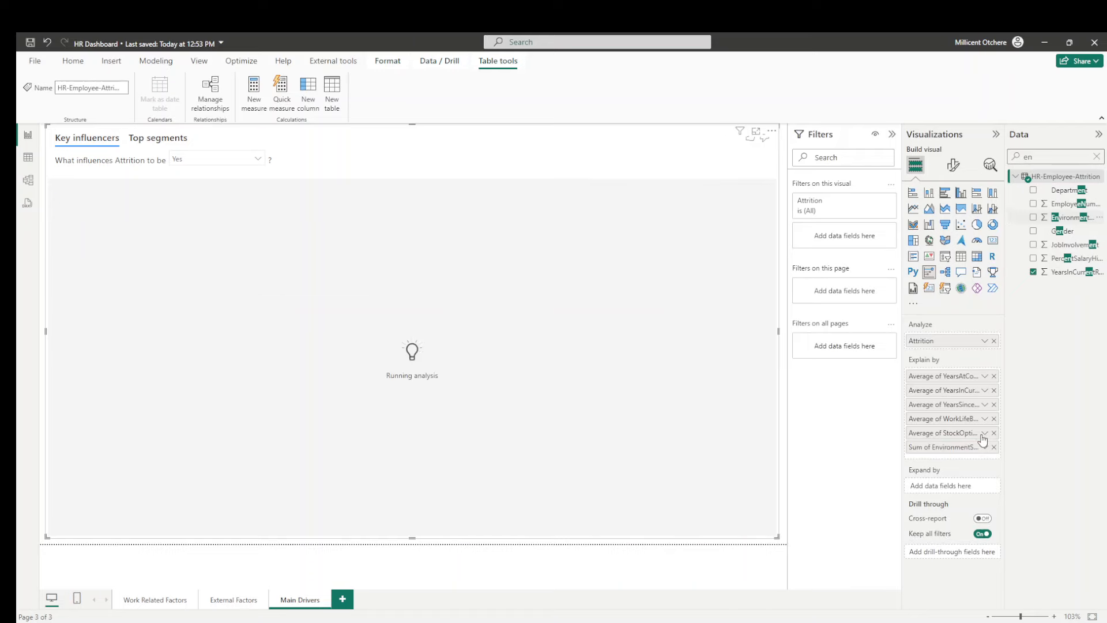
pyautogui.click(985, 447)
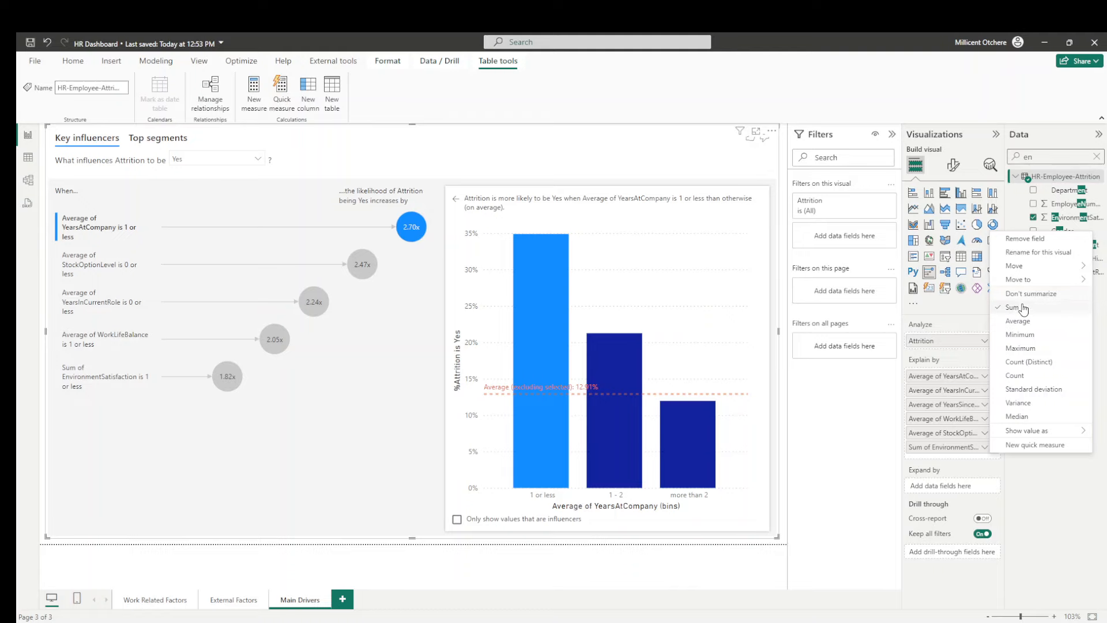
pyautogui.click(1017, 321)
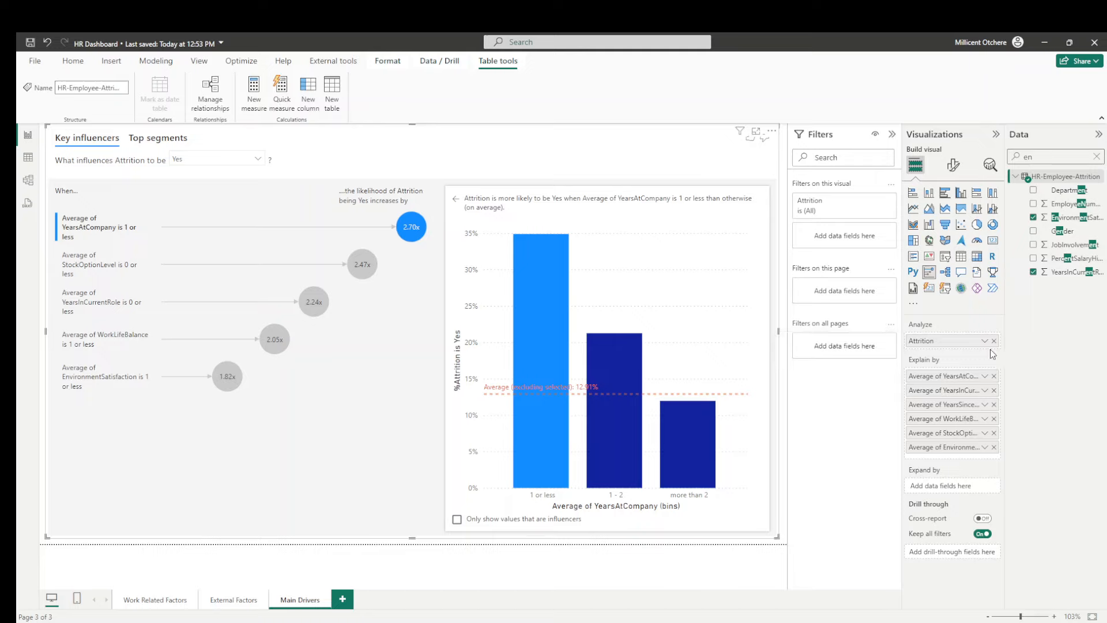
# Step: Add JobRole and JobLevel as Explain by fields of the Key influencers visual
pyautogui.moveTo(639, 368)
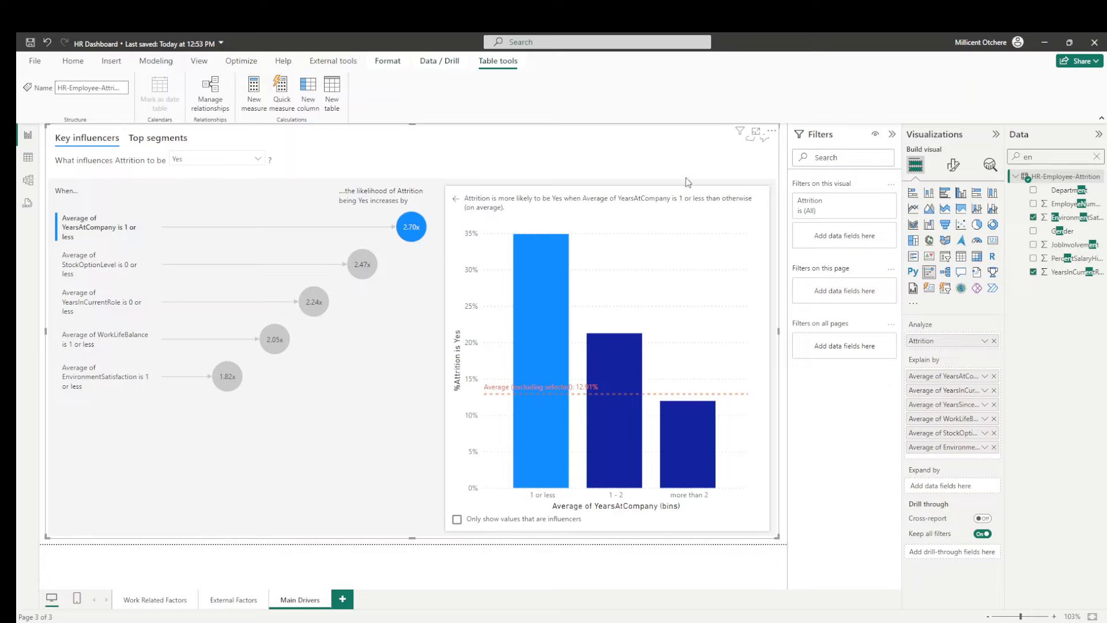
pyautogui.moveTo(1040, 157); pyautogui.dragTo(987, 175)
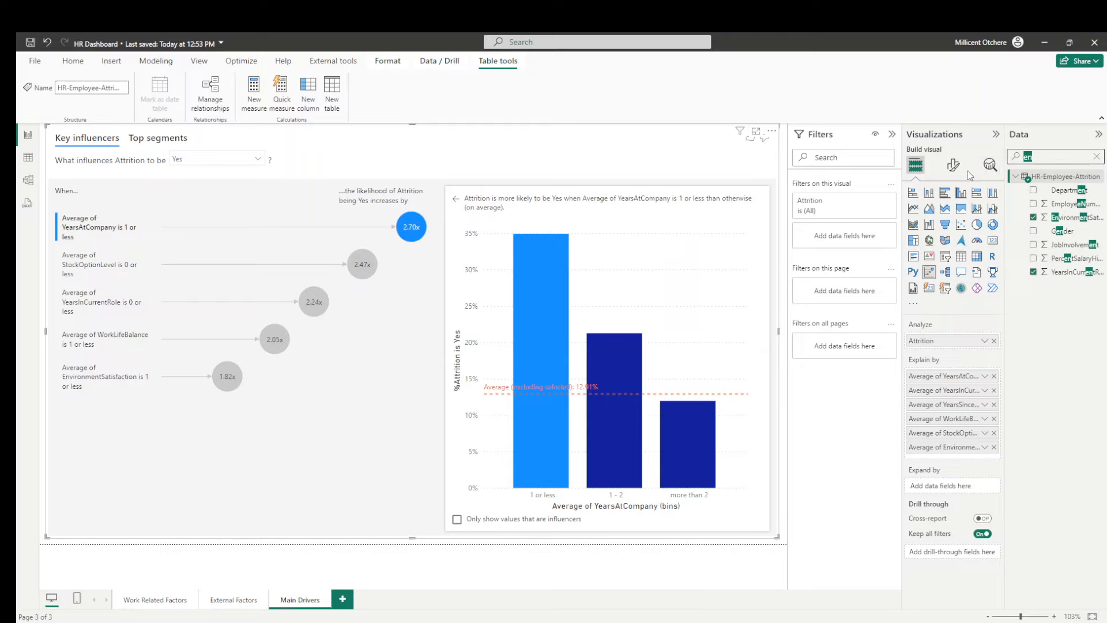
pyautogui.write('job')
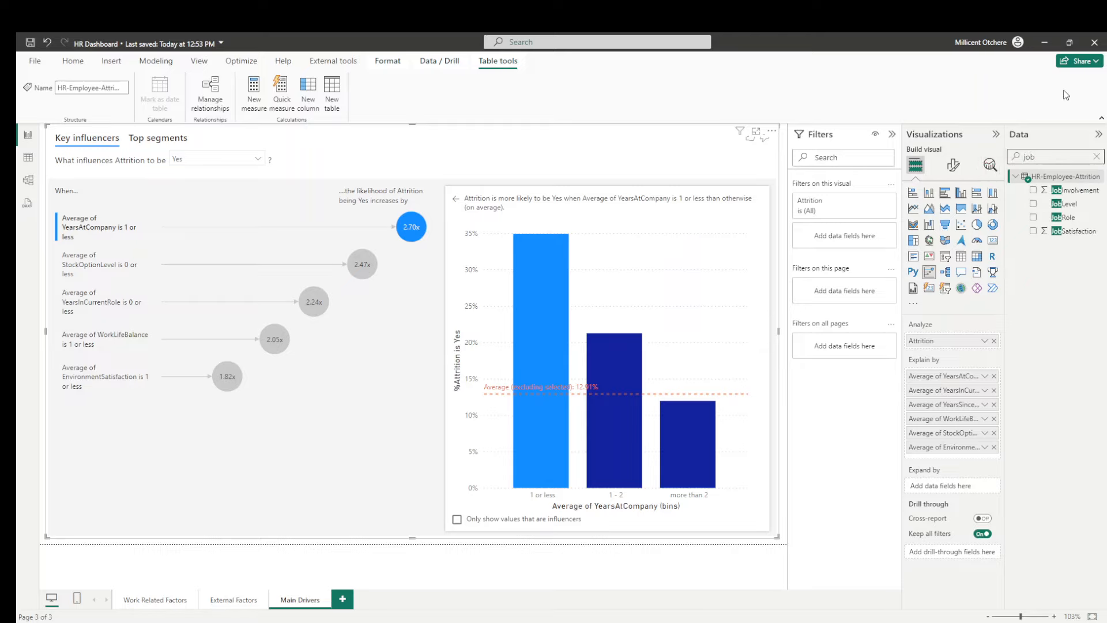
pyautogui.moveTo(1061, 219); pyautogui.dragTo(974, 460)
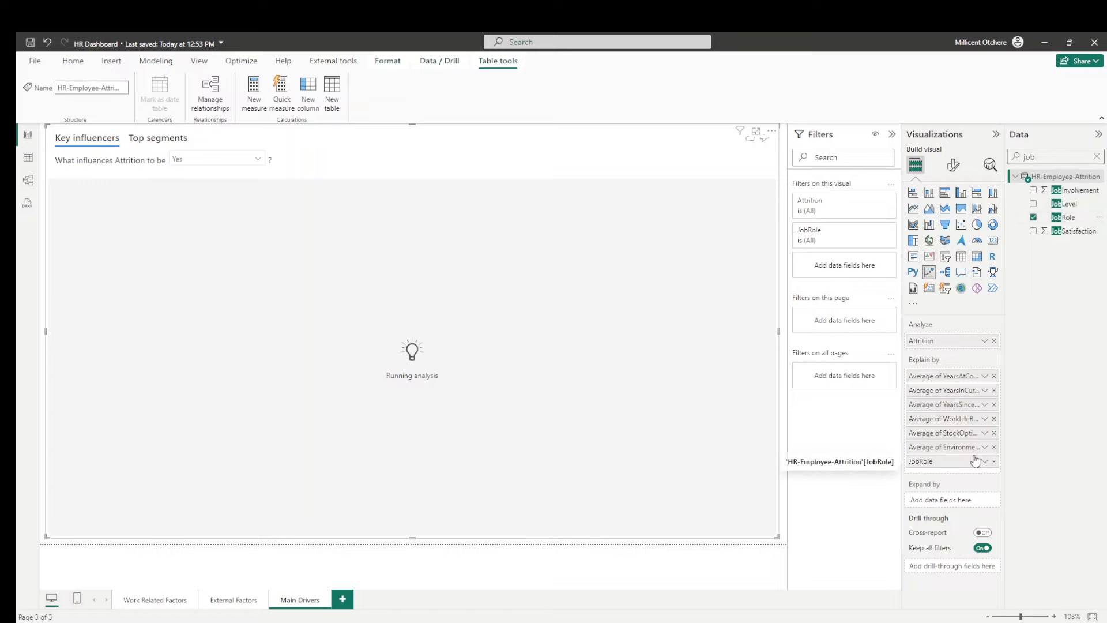
pyautogui.moveTo(1053, 207); pyautogui.dragTo(967, 471)
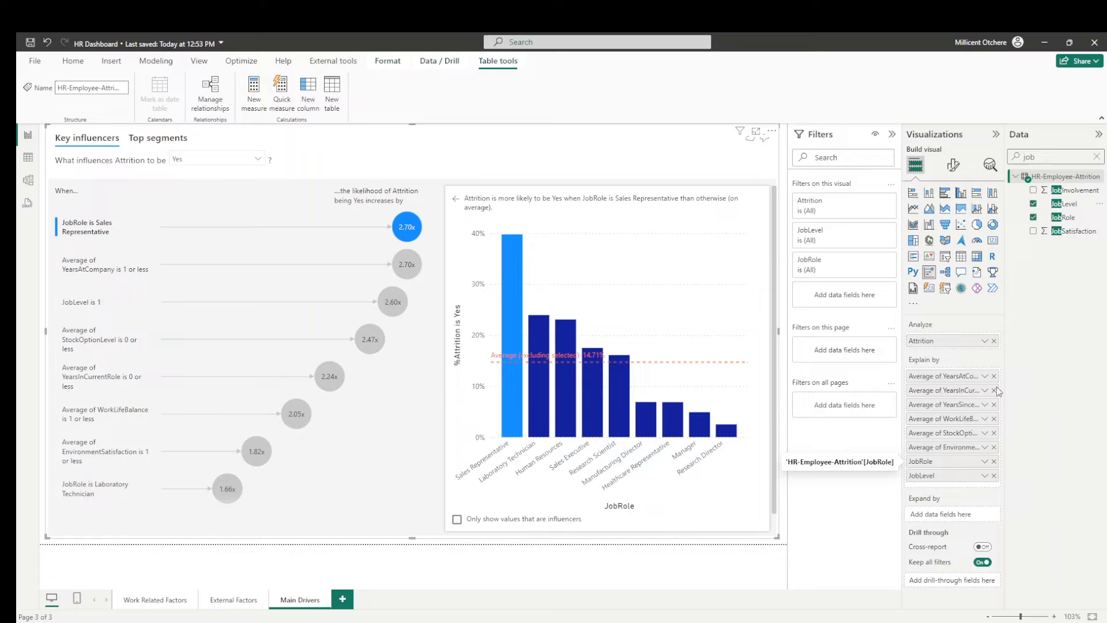
# Step: Add Age (bins) and BusinessTravel as Explain by fields of the Key influencers visual
pyautogui.moveTo(1038, 157); pyautogui.dragTo(984, 171)
pyautogui.write('age')
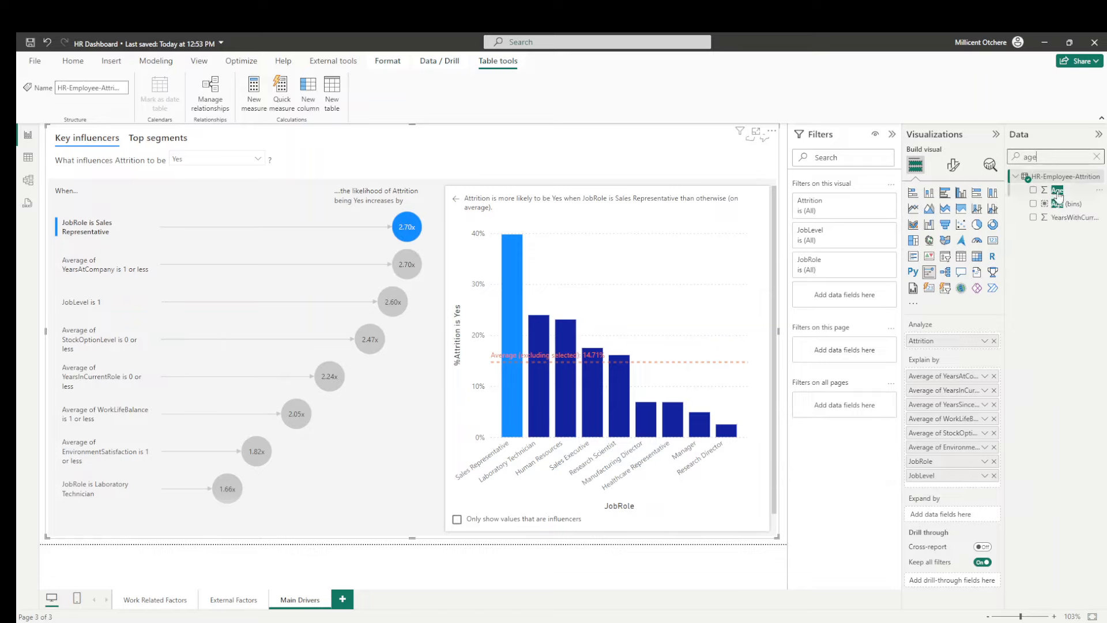
pyautogui.moveTo(1056, 206); pyautogui.dragTo(969, 485)
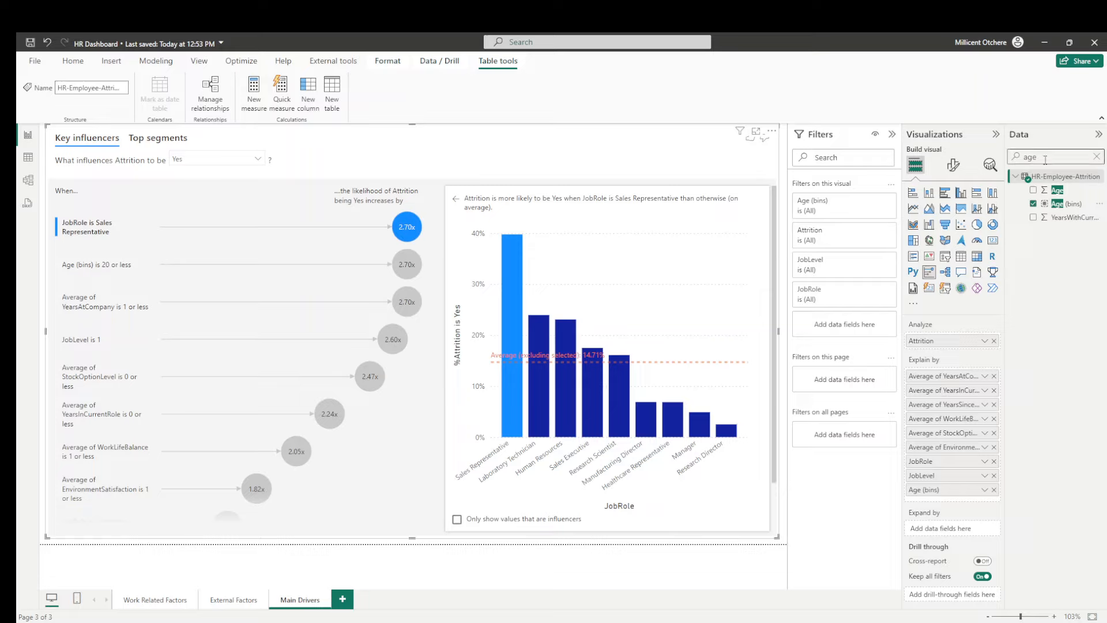
pyautogui.moveTo(1046, 159); pyautogui.dragTo(1012, 159)
pyautogui.write('bus')
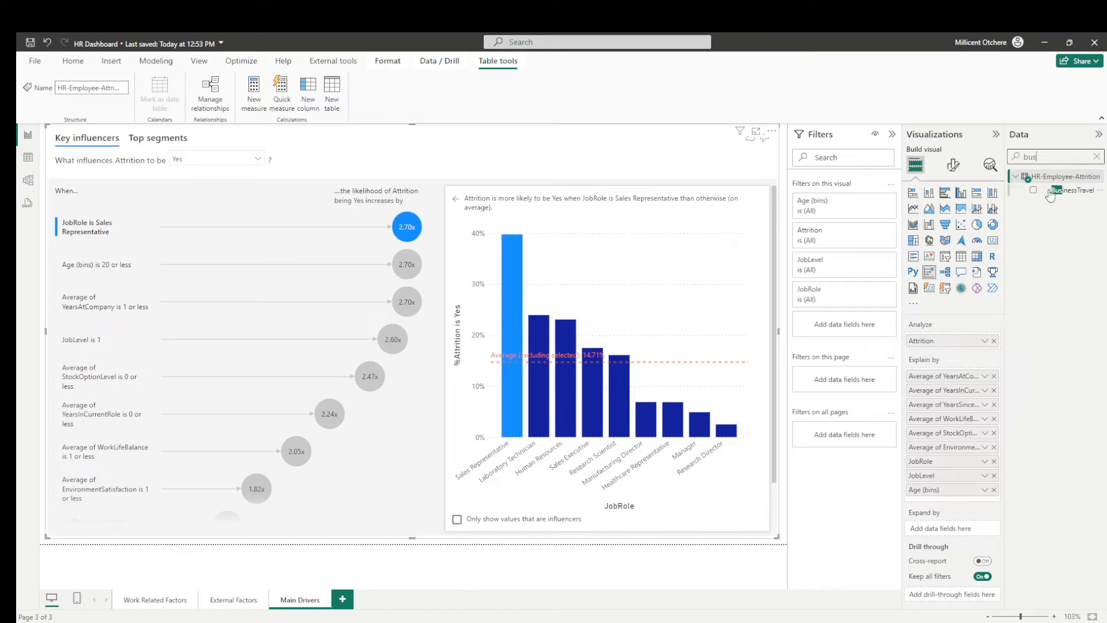
pyautogui.moveTo(1062, 196); pyautogui.dragTo(964, 502)
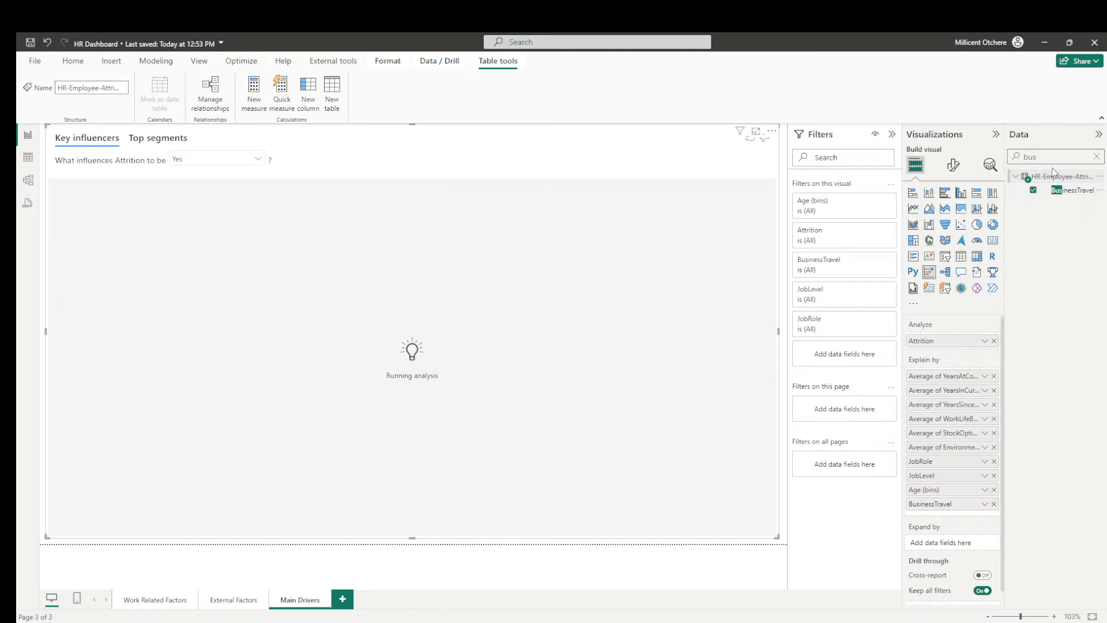
# Step: Add Department from the HR-Employee-Attrition table as an Explain by field of the Key influencers visual
pyautogui.click(1097, 158)
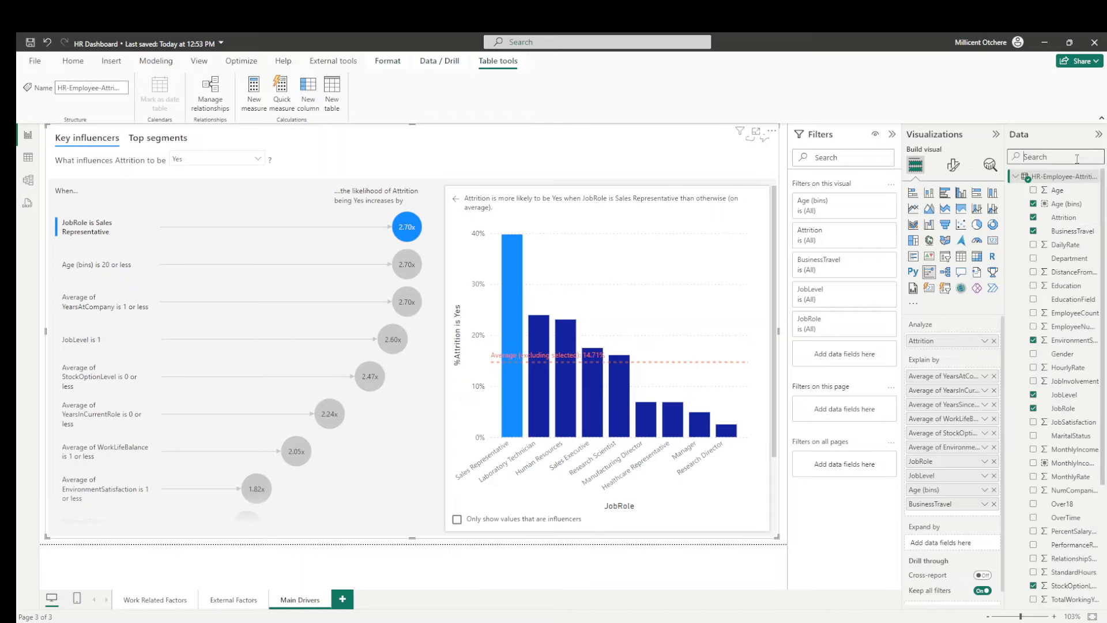
pyautogui.write('dep')
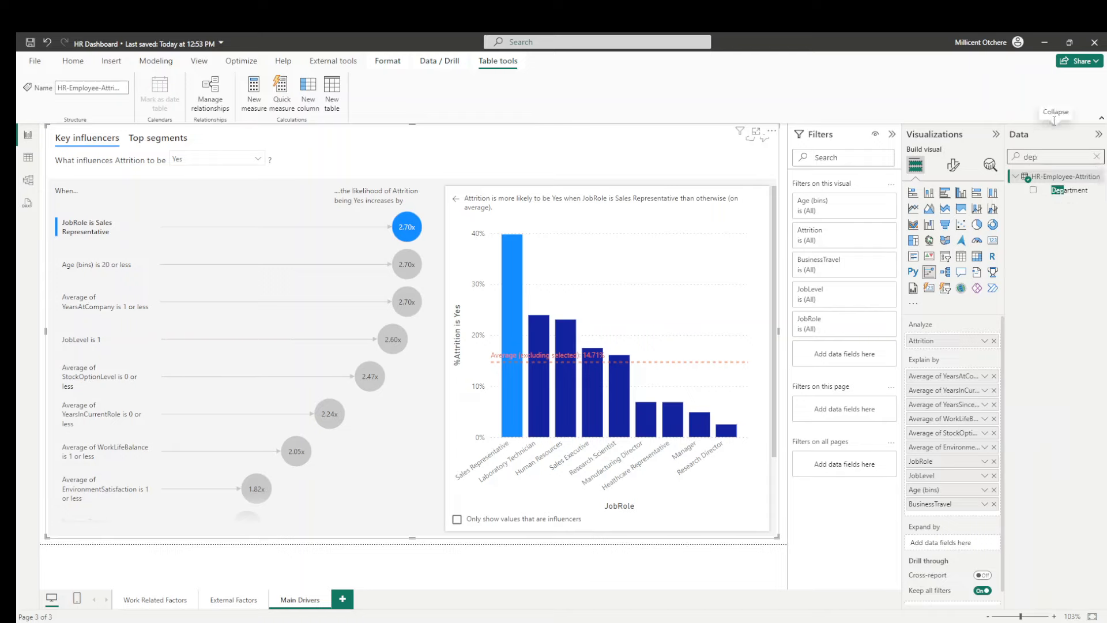
pyautogui.moveTo(1067, 192); pyautogui.dragTo(976, 515)
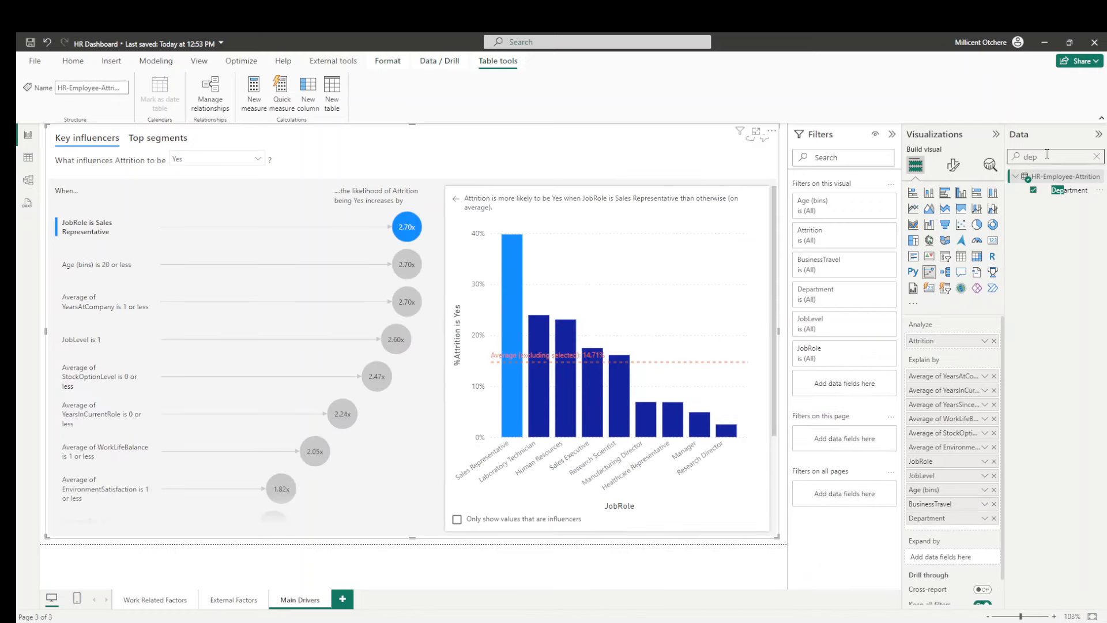
# Step: Add DistanceFromHome as an Explain by field of the Key influencers visual, aggregated as Average
pyautogui.moveTo(1048, 156); pyautogui.dragTo(968, 152)
pyautogui.write('dist')
pyautogui.moveTo(1054, 199); pyautogui.dragTo(959, 522)
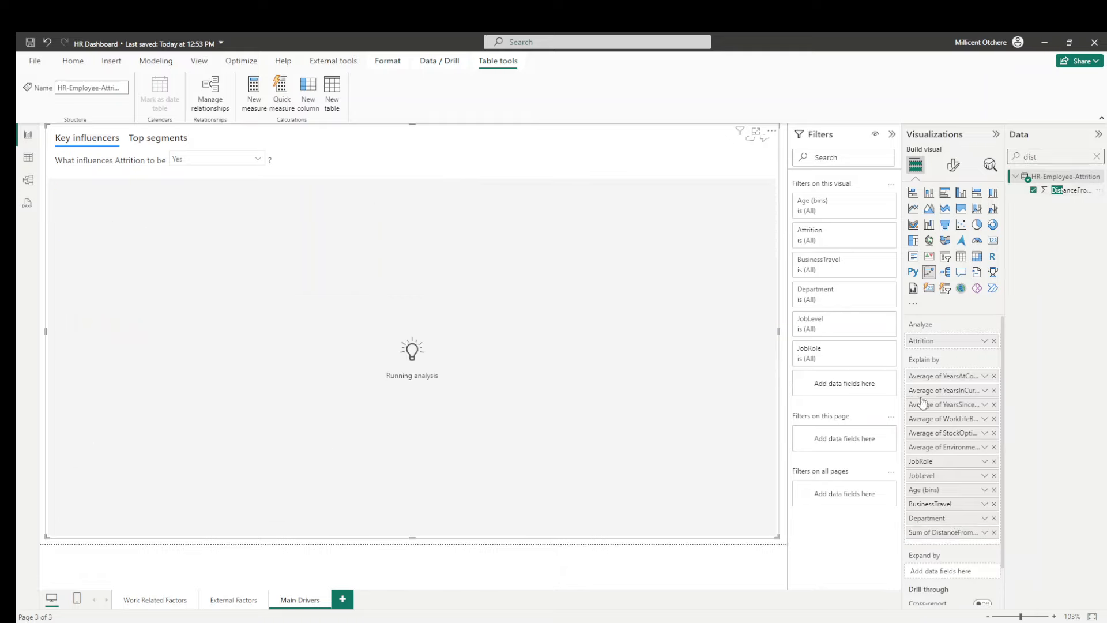
pyautogui.scroll(-1, 957, 461)
pyautogui.click(985, 491)
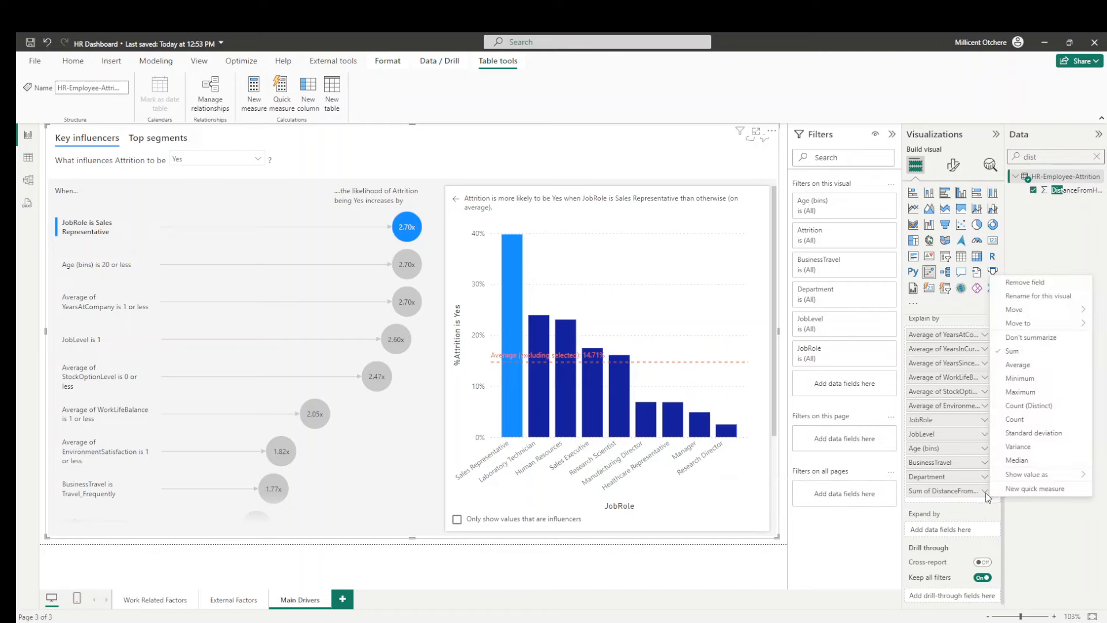
pyautogui.click(1032, 364)
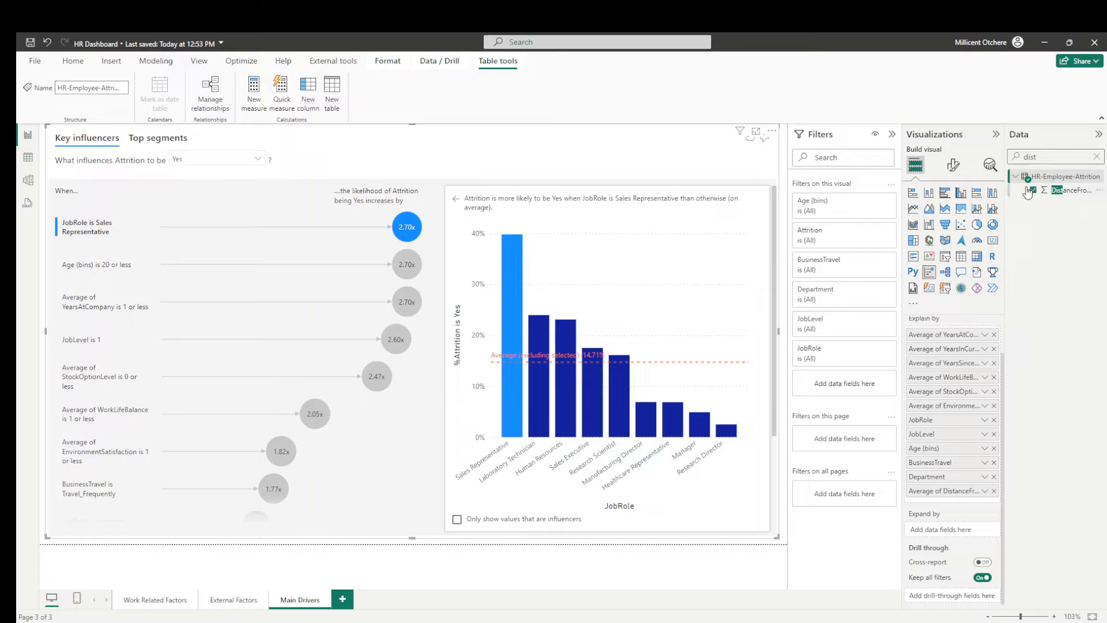
# Step: Add EducationField and PerformanceRating as Explain by fields of the Key influencers visual
pyautogui.doubleClick(1047, 156)
pyautogui.write('educ')
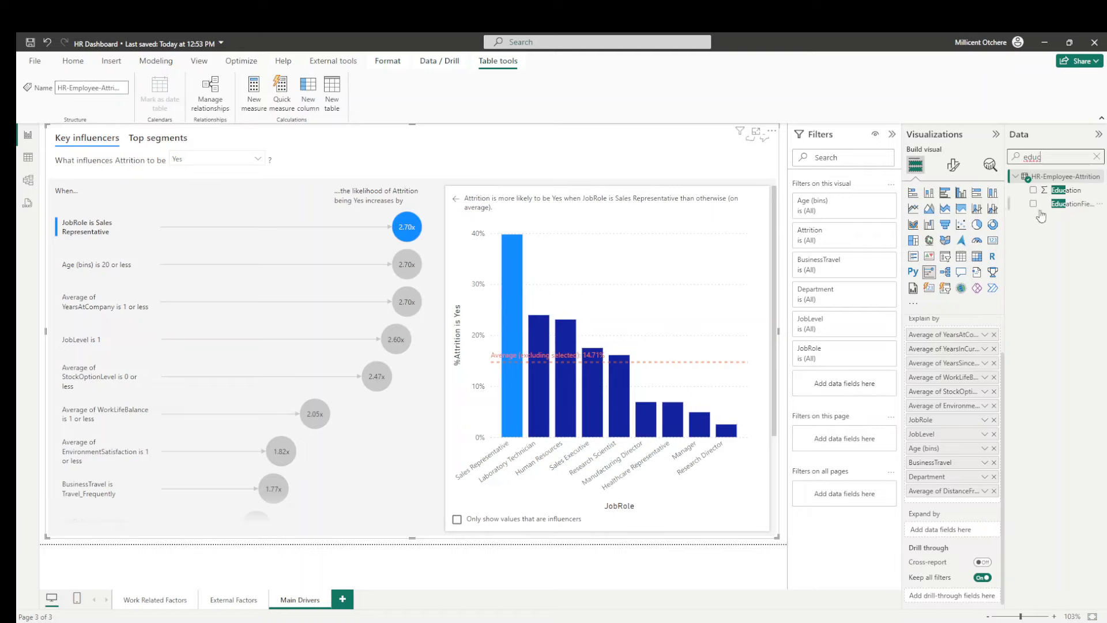
pyautogui.moveTo(1073, 215); pyautogui.dragTo(991, 496)
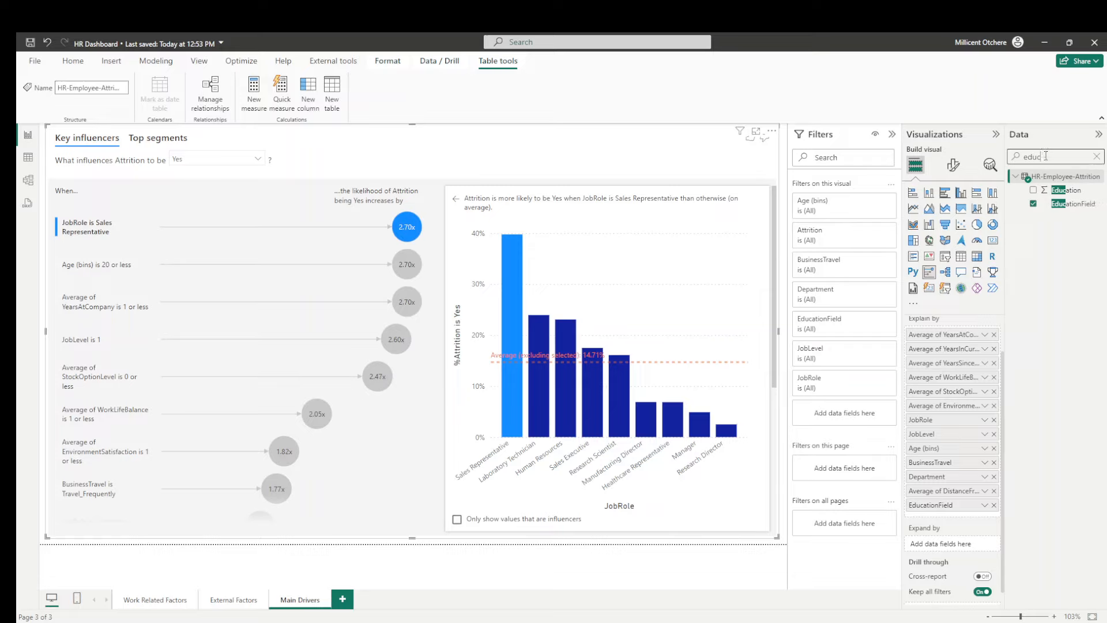
pyautogui.moveTo(1032, 157); pyautogui.dragTo(1023, 157)
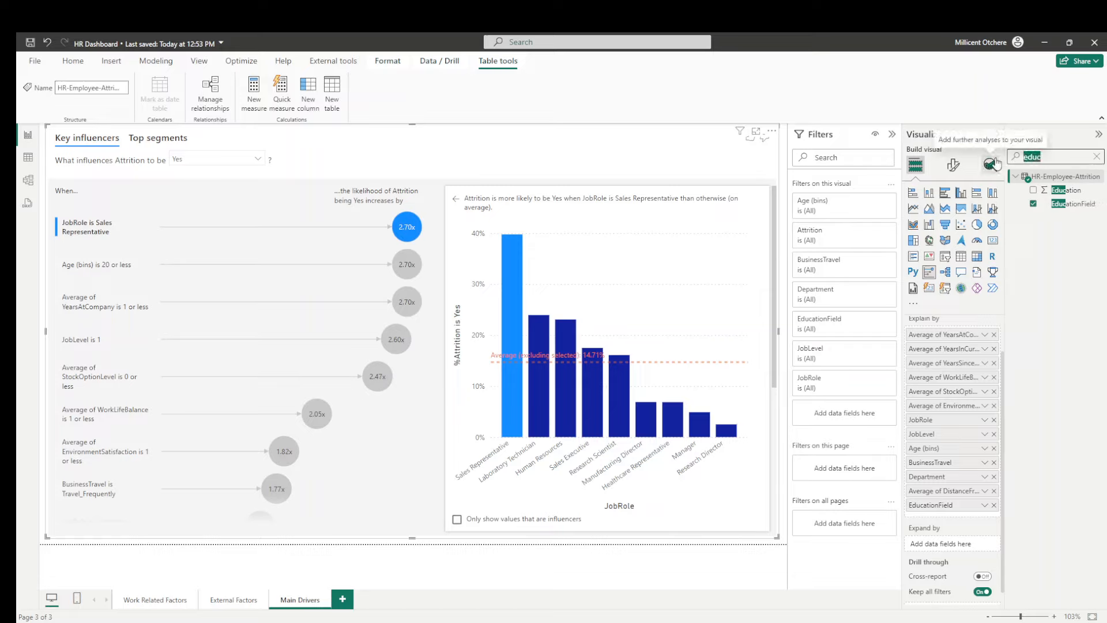
pyautogui.write('perfo')
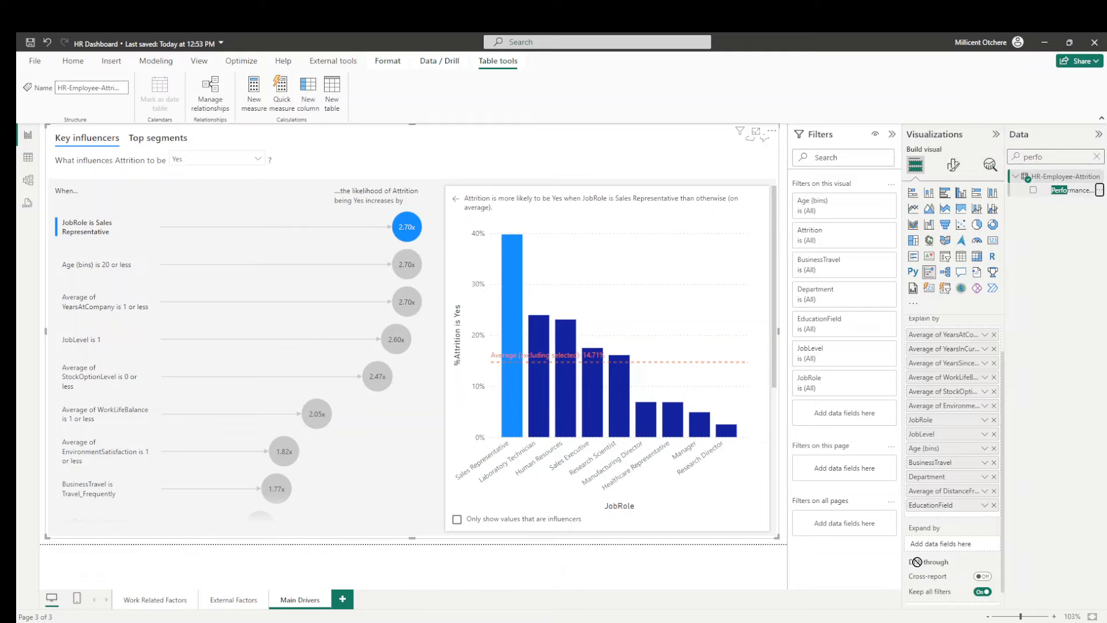
pyautogui.moveTo(1075, 191); pyautogui.dragTo(968, 512)
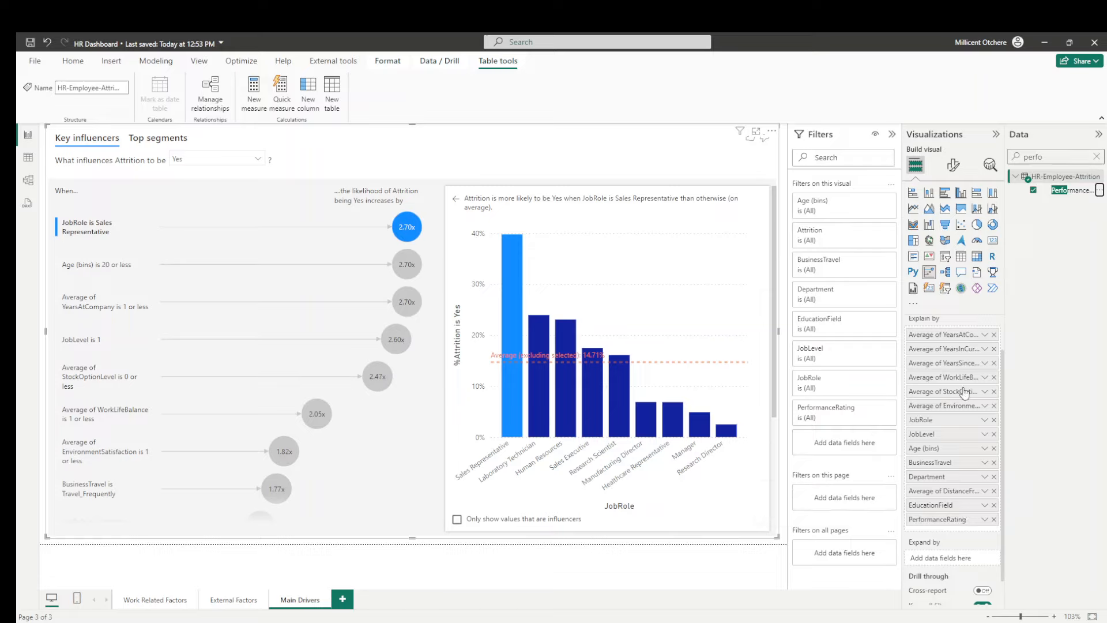
# Step: Find OverTime in the data fields and add it as an Explain by field of the Key influencers visual
pyautogui.doubleClick(1032, 156)
pyautogui.write('ov')
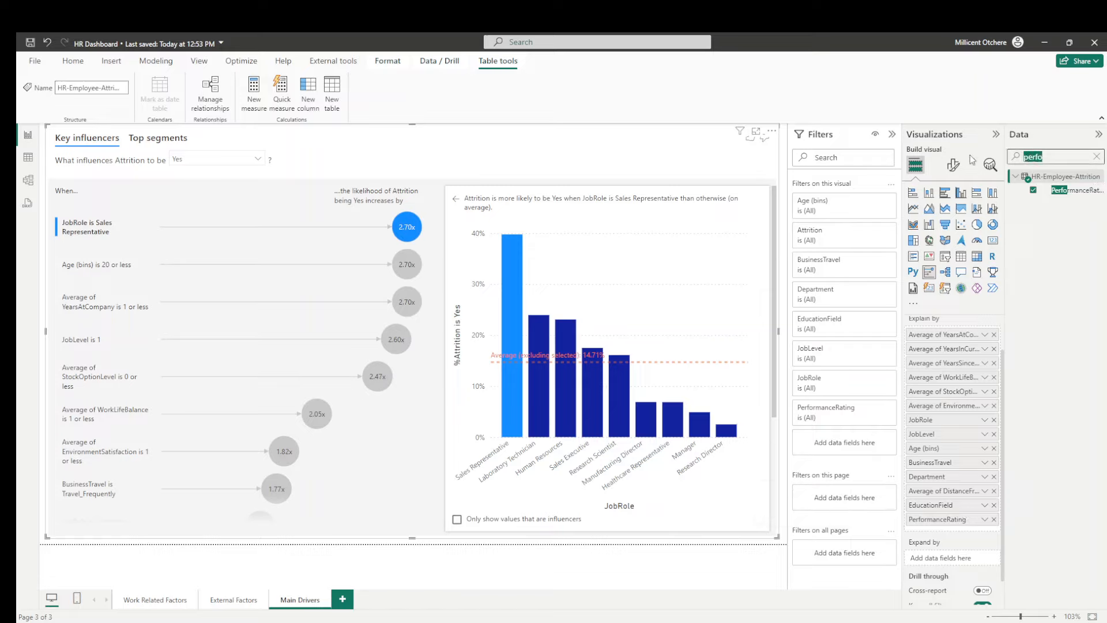
pyautogui.write('er')
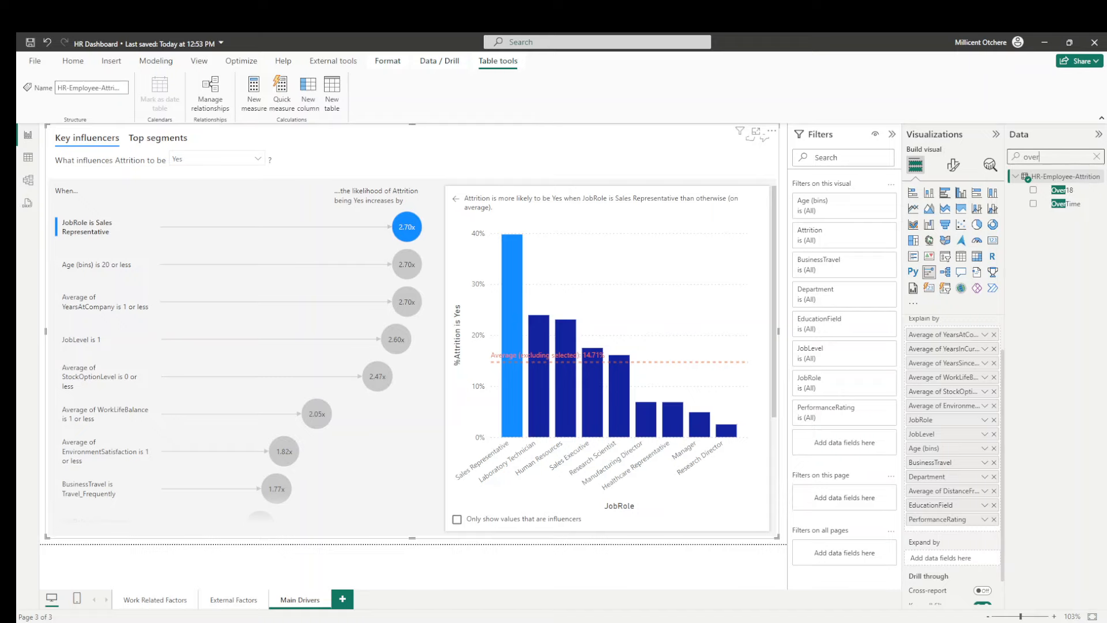
pyautogui.moveTo(1067, 205); pyautogui.dragTo(972, 524)
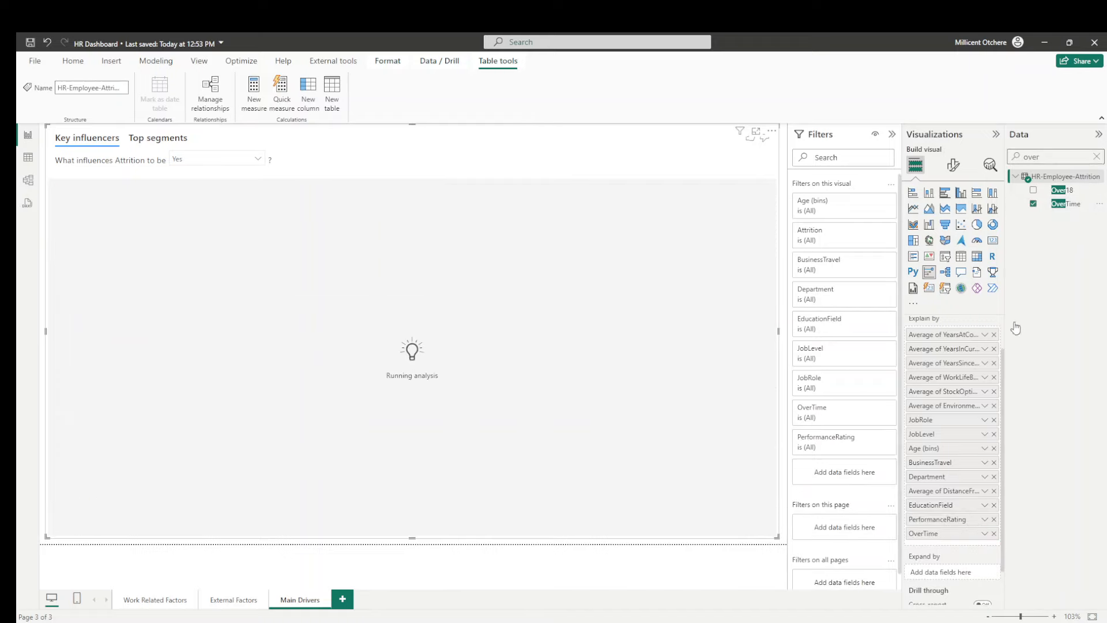
# Step: Add TotalWorkingYears to the Key influencers visual's Explain by fields and aggregate it as Average
pyautogui.doubleClick(1049, 156)
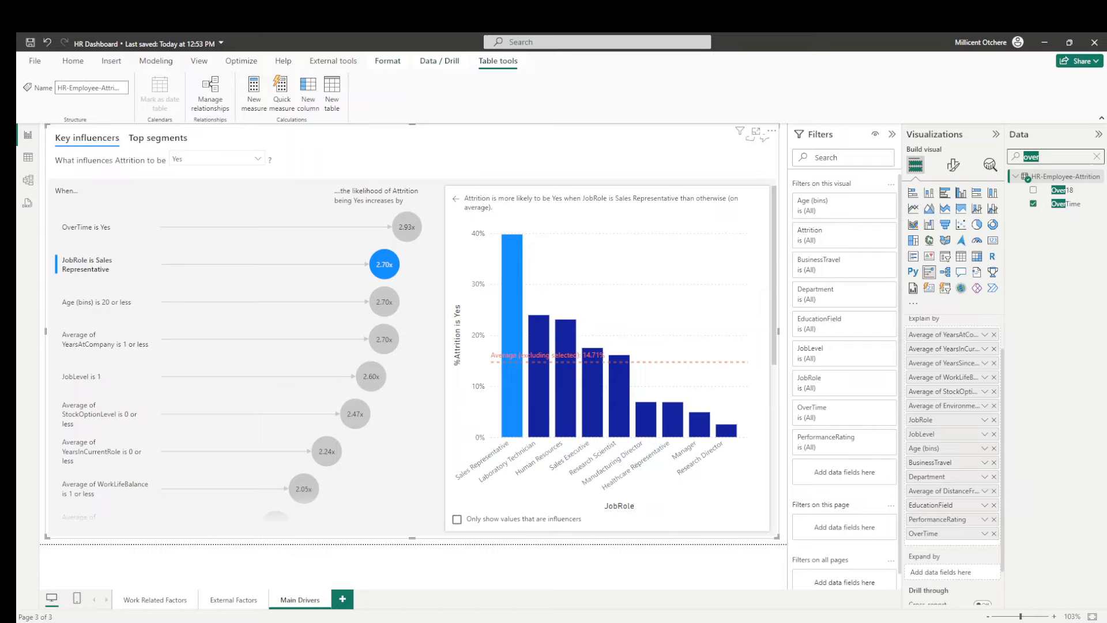
pyautogui.click(1055, 159)
pyautogui.moveTo(1056, 158); pyautogui.dragTo(953, 165)
pyautogui.write('total')
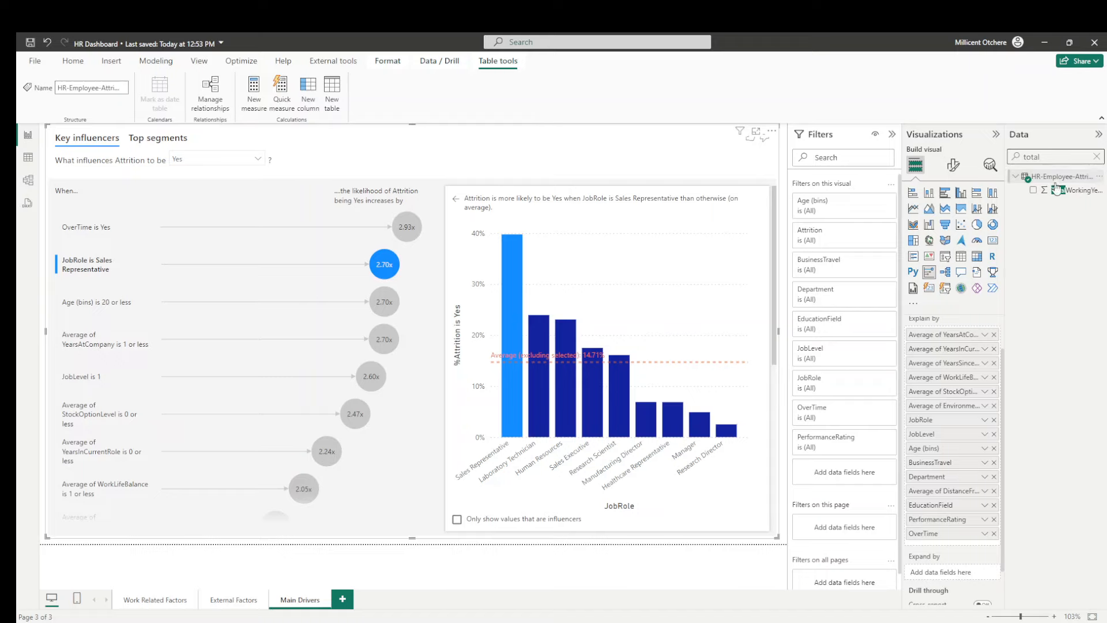
pyautogui.moveTo(1064, 192); pyautogui.dragTo(966, 537)
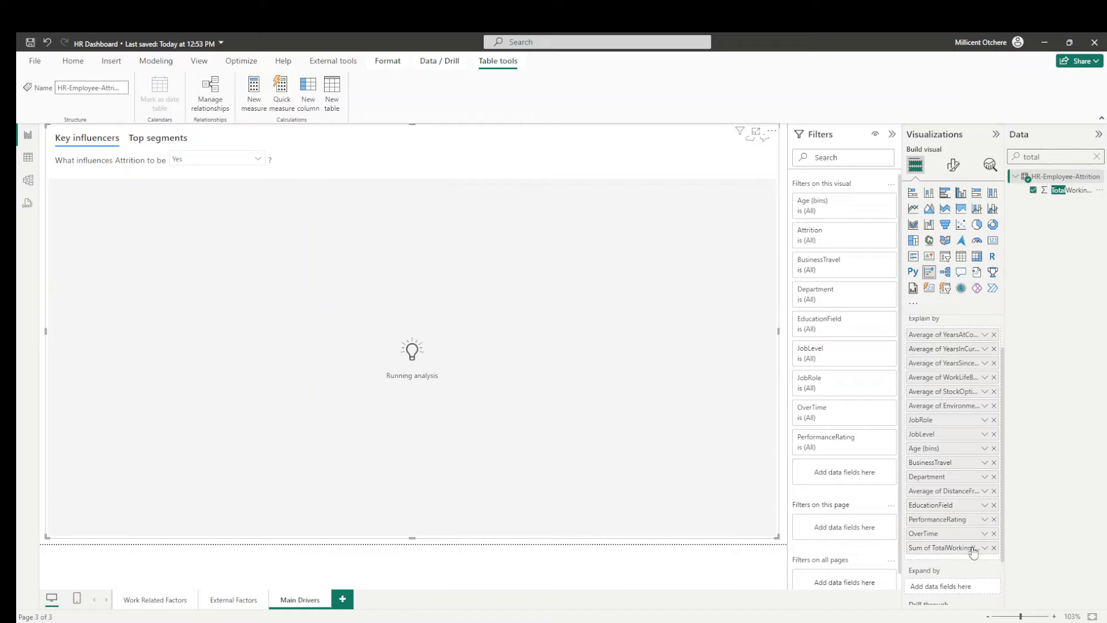
pyautogui.click(985, 547)
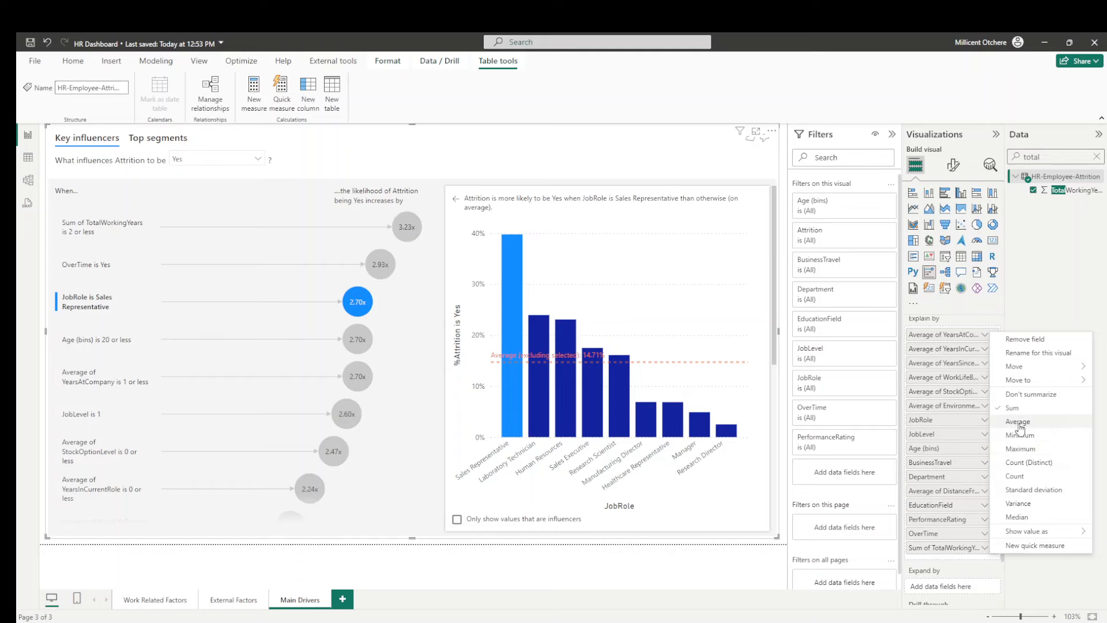
pyautogui.click(1018, 422)
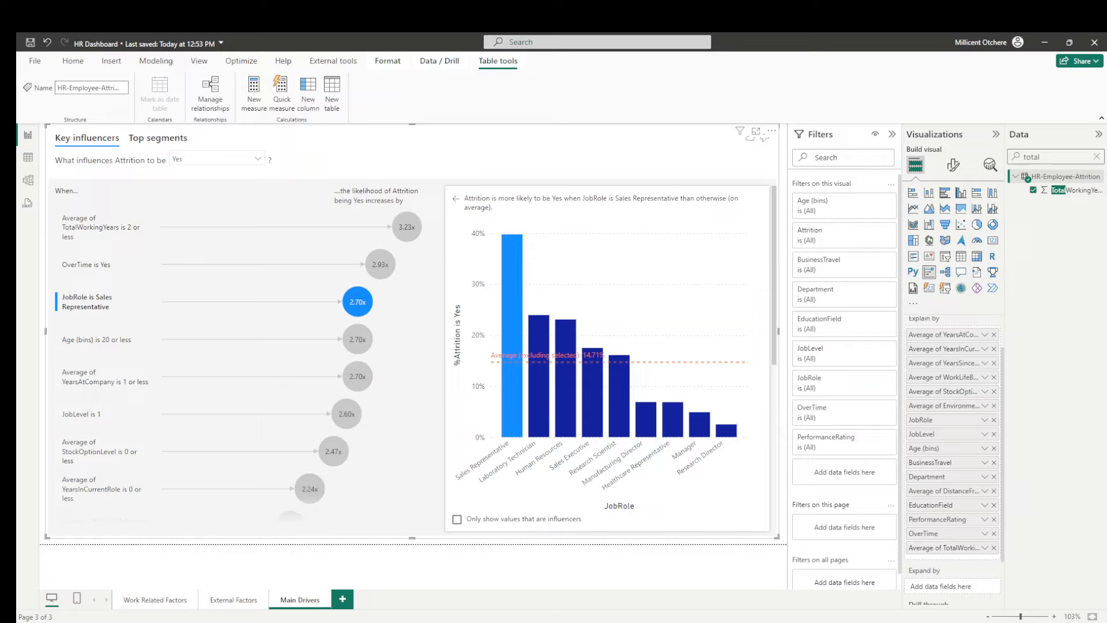
# Step: Add YearsWithCurrManager to the Key influencers visual's Explain by fields and aggregate it as Average
pyautogui.doubleClick(1032, 157)
pyautogui.write('curr')
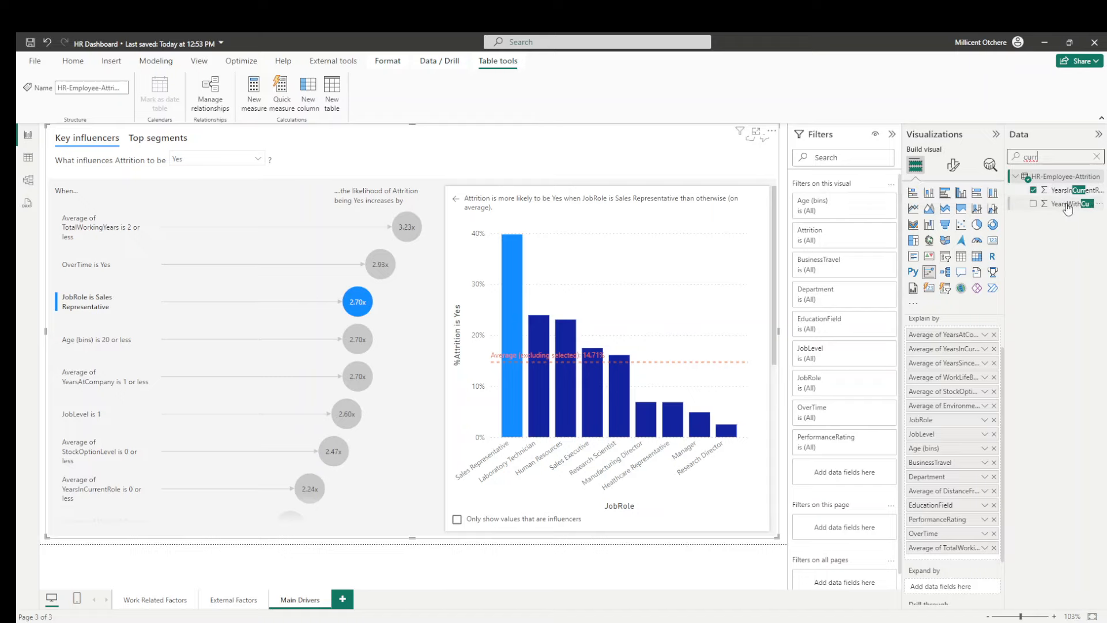
pyautogui.moveTo(1067, 209); pyautogui.dragTo(973, 553)
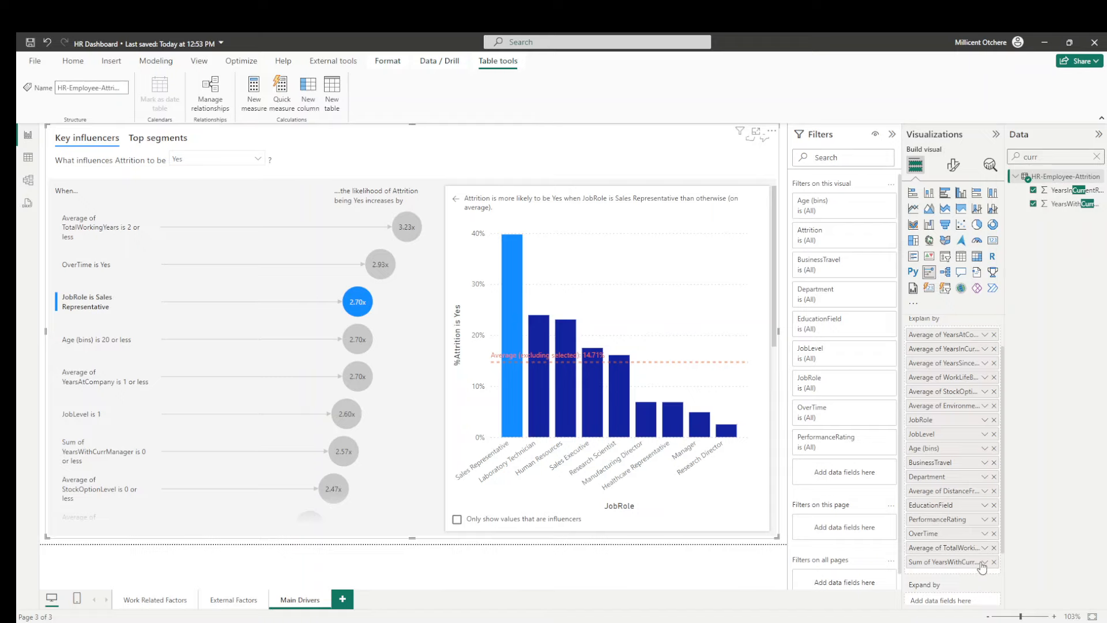
pyautogui.click(984, 562)
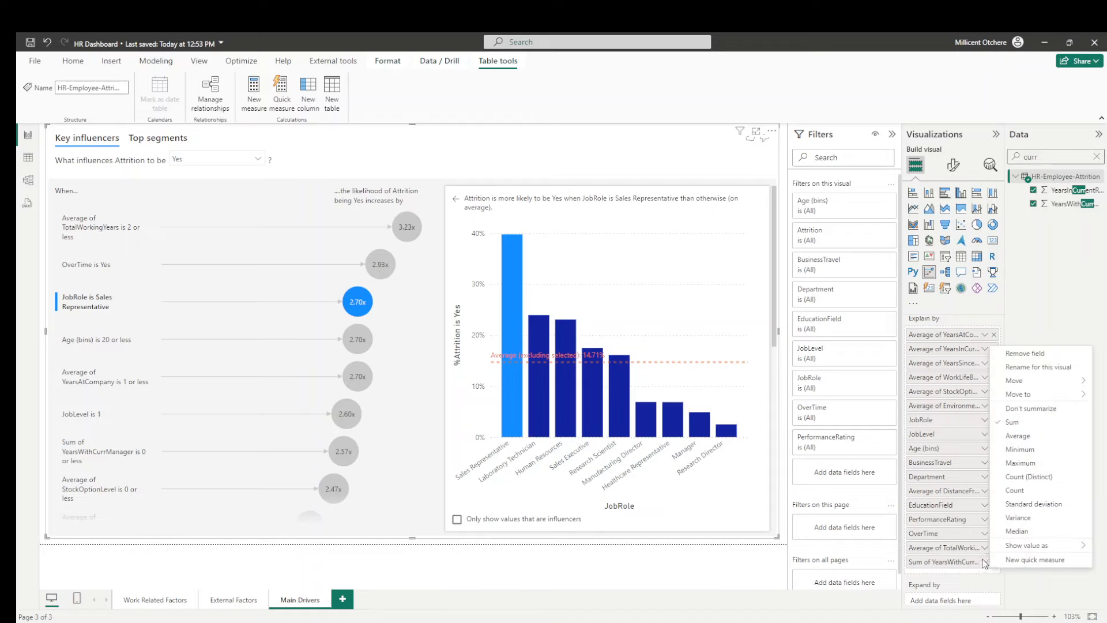
pyautogui.click(1020, 437)
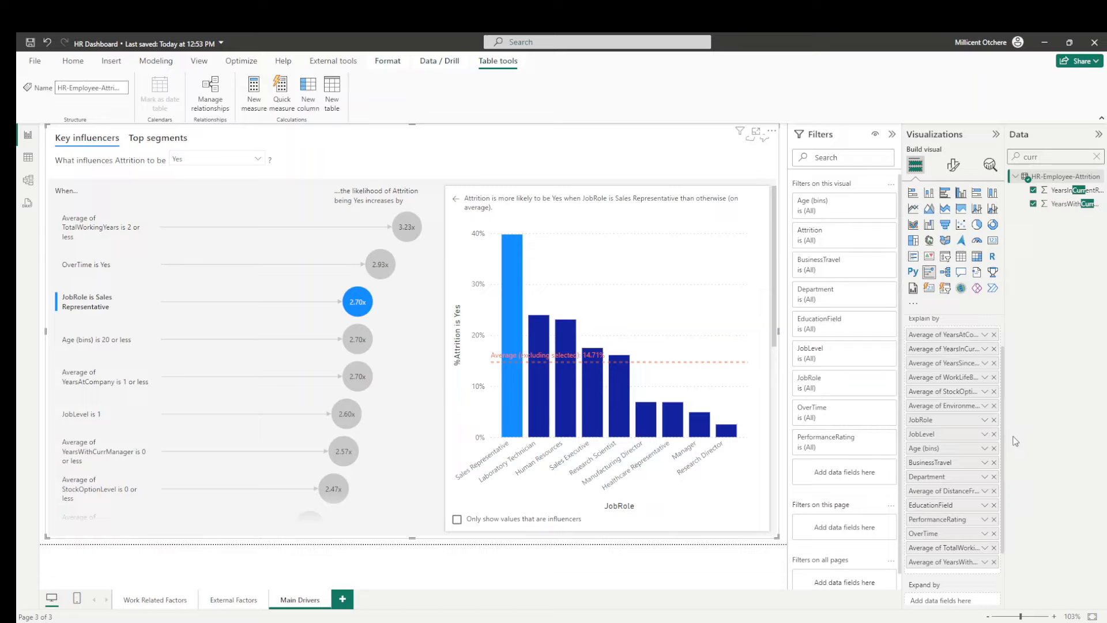
# Step: Add TrainingTimesLastYear to the Key influencers visual's Explain by fields and aggregate it as Average
pyautogui.doubleClick(1053, 156)
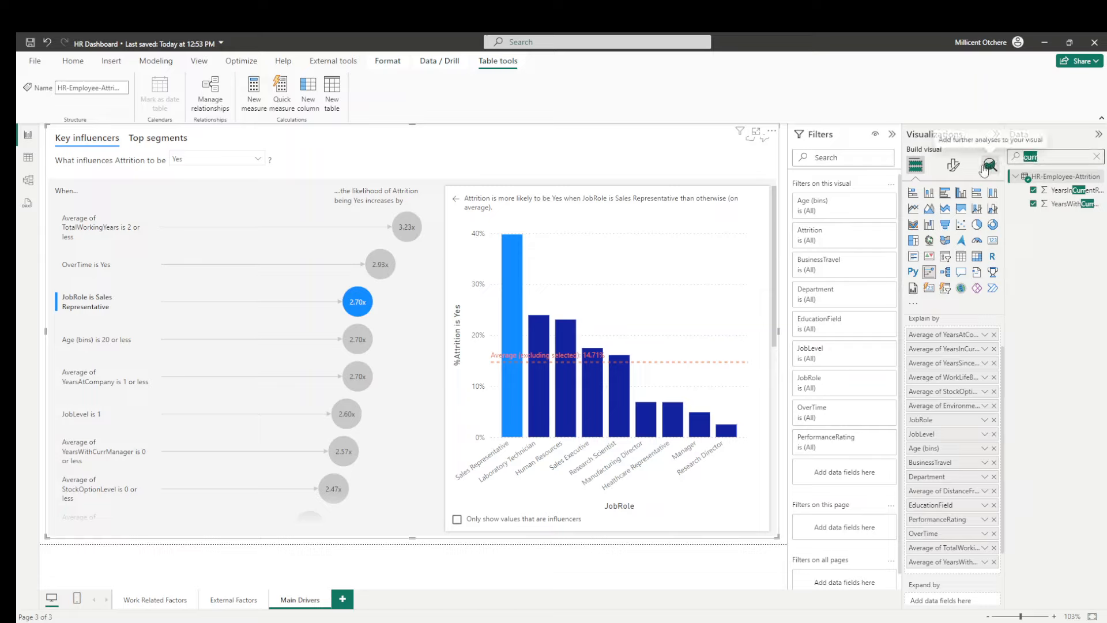
pyautogui.write('train')
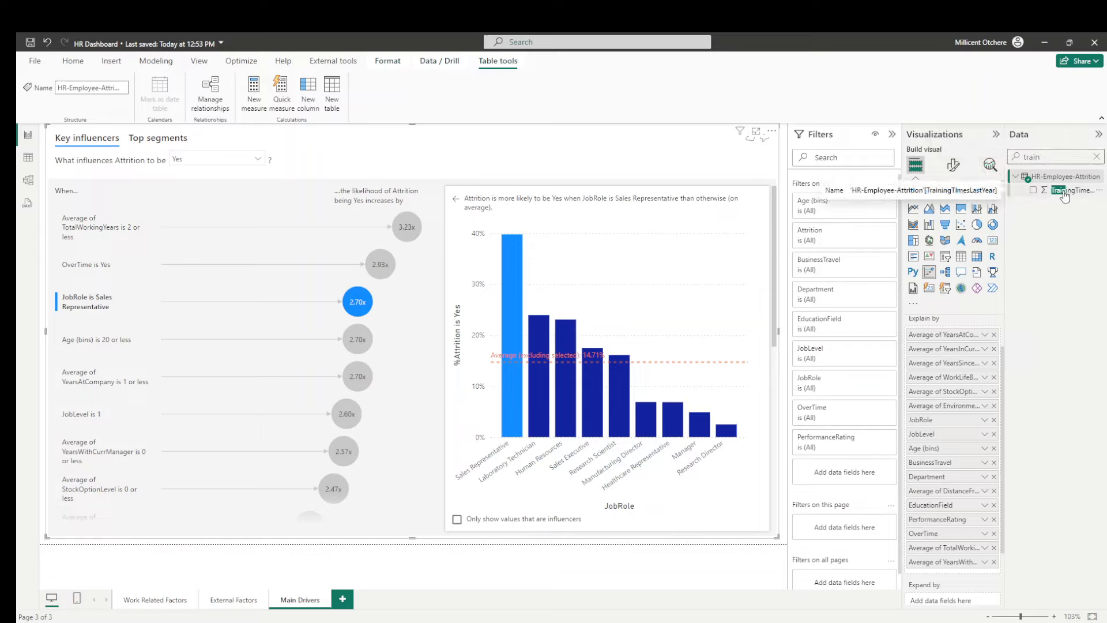
pyautogui.moveTo(1065, 196); pyautogui.dragTo(986, 572)
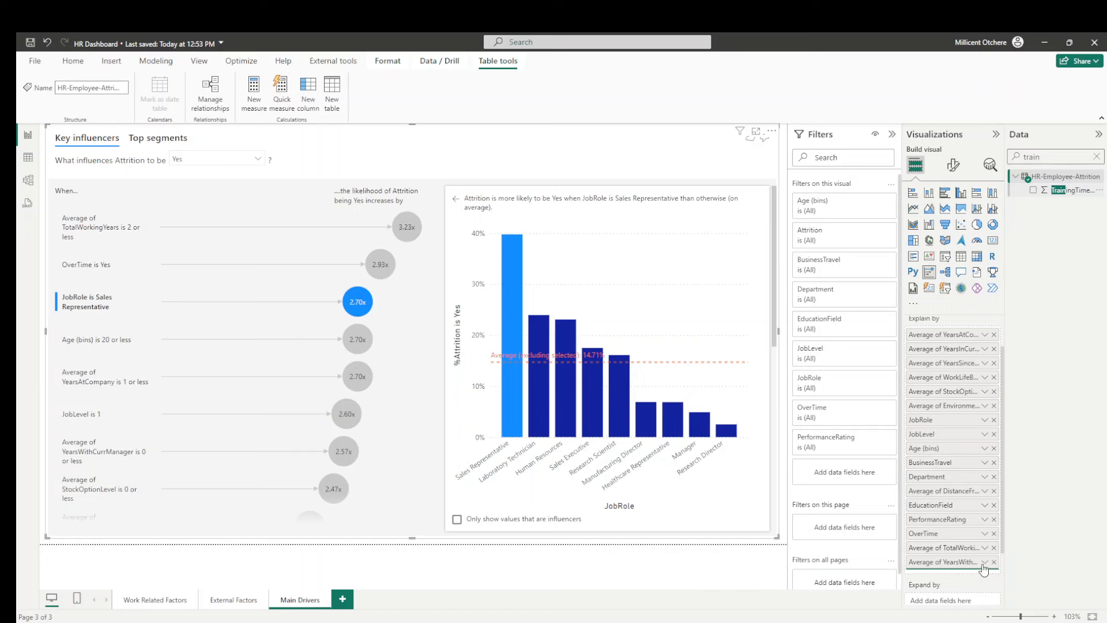
pyautogui.scroll(-3, 957, 415)
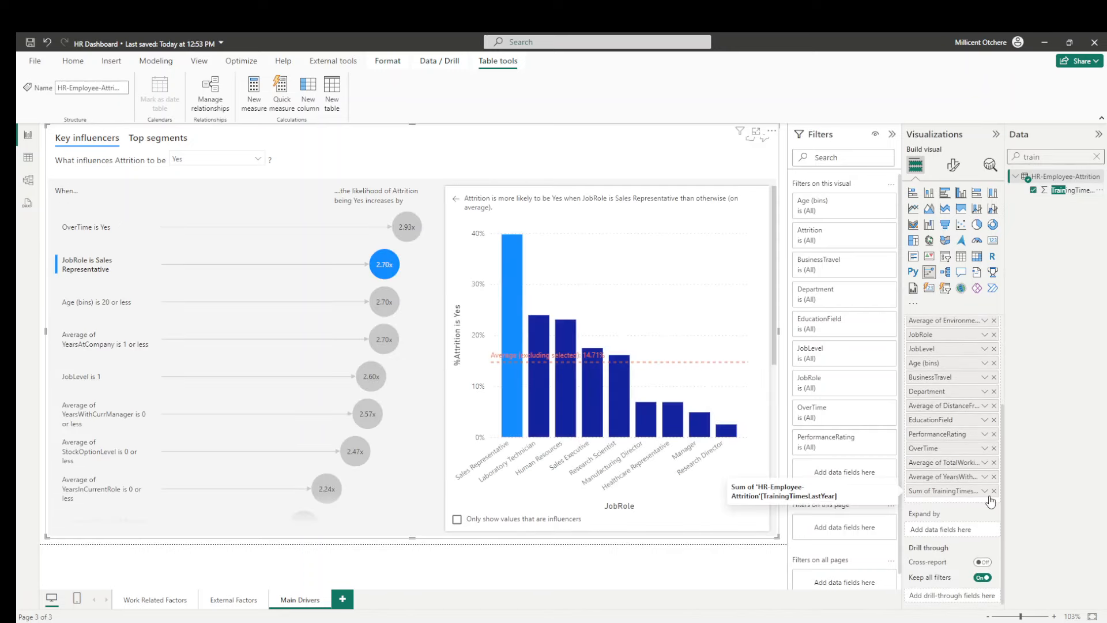
pyautogui.click(985, 491)
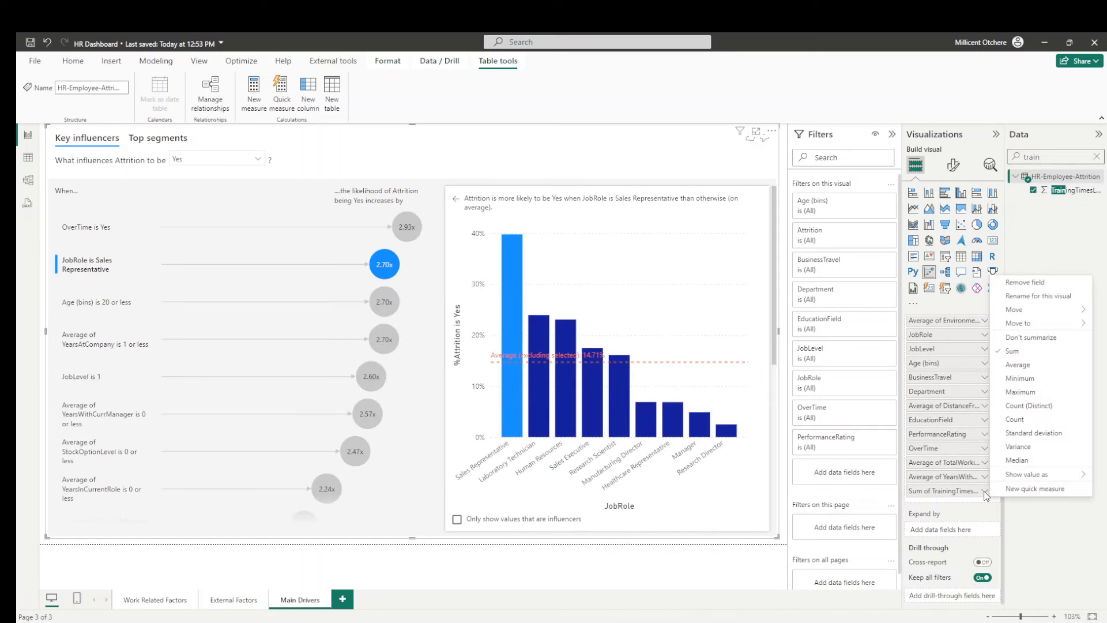
pyautogui.click(1024, 366)
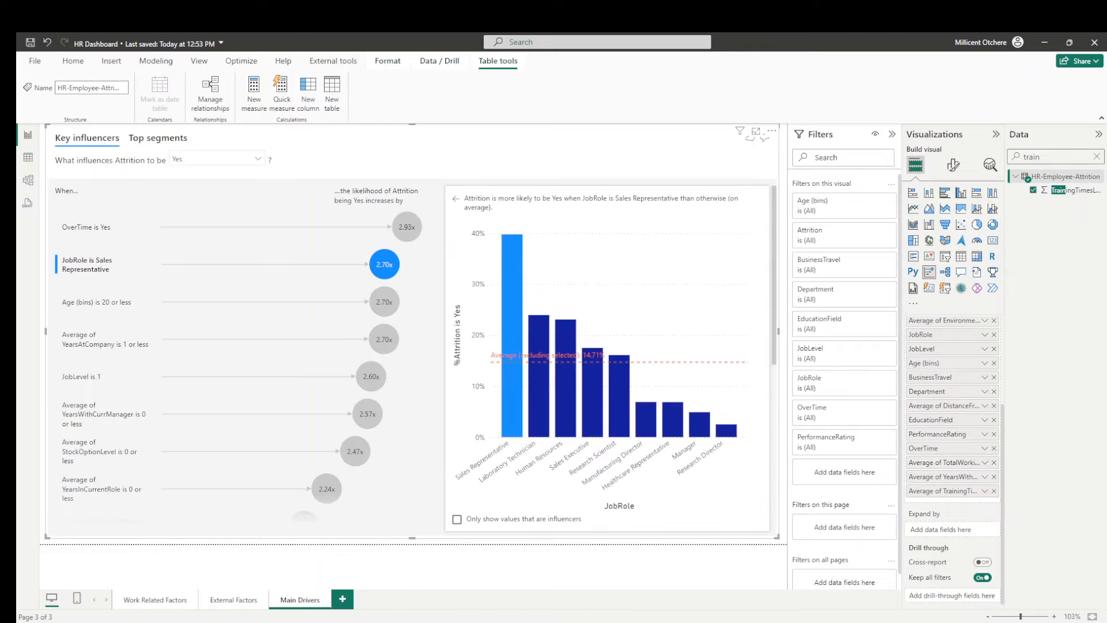
# Step: On the External Factors page, remove StockOptionLevel from its column chart's X-axis and search the data fields for "edu"
pyautogui.click(240, 605)
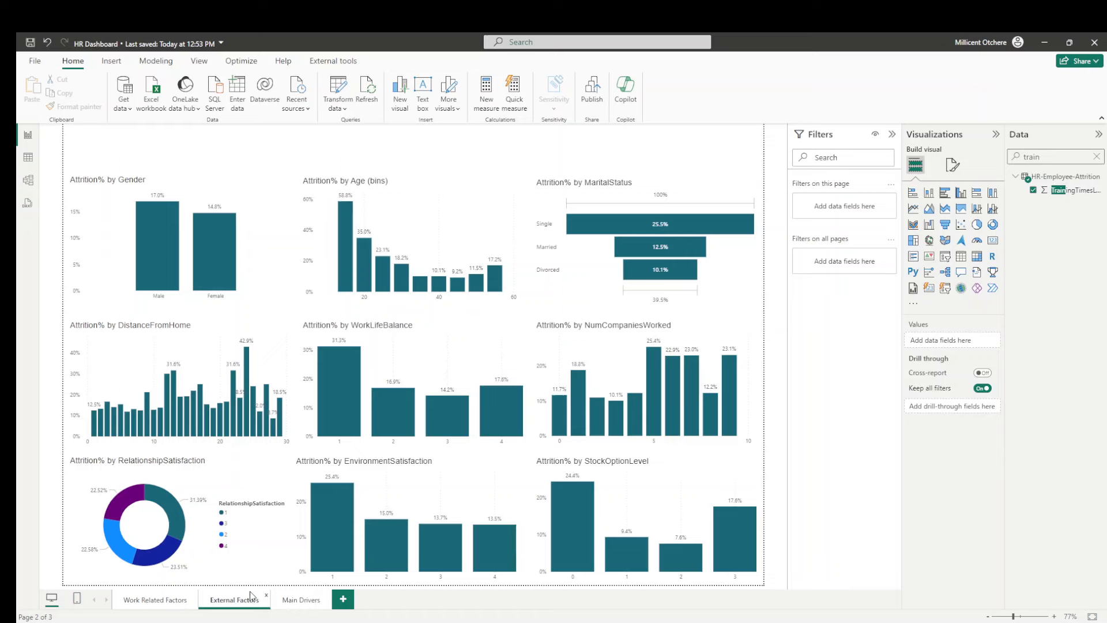
pyautogui.click(641, 479)
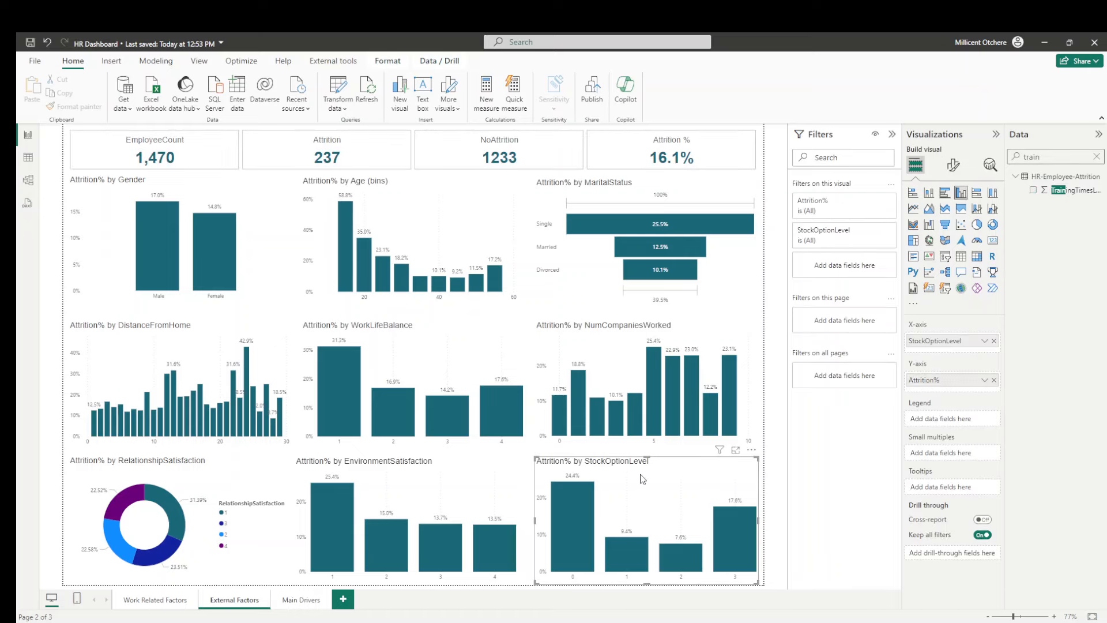
pyautogui.click(994, 340)
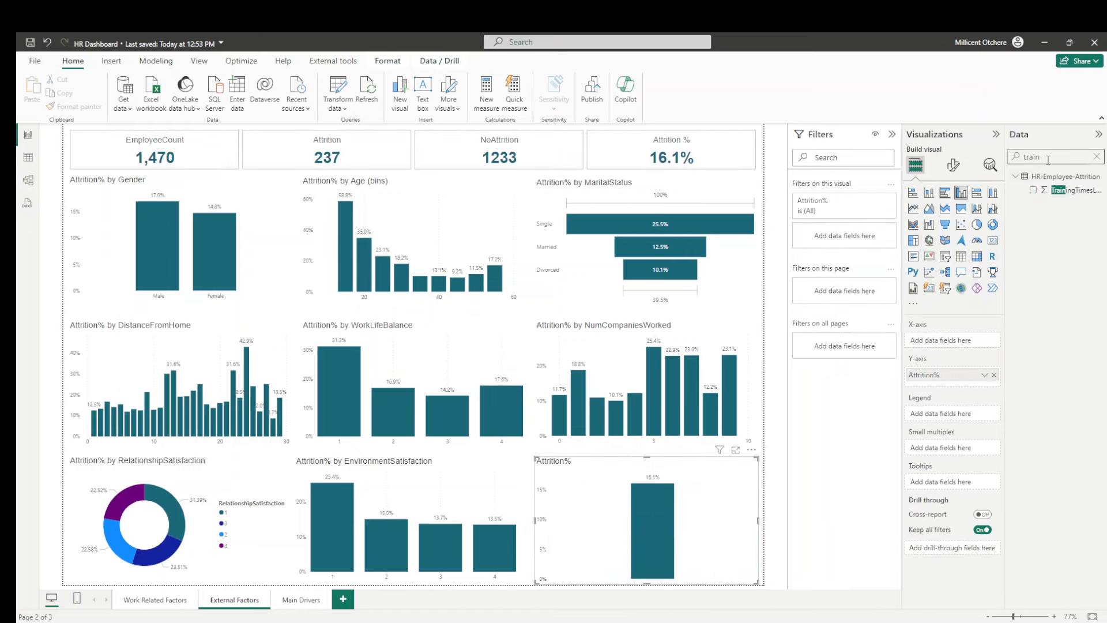
pyautogui.hotkey('ctrl', 'a')
pyautogui.write('edu')
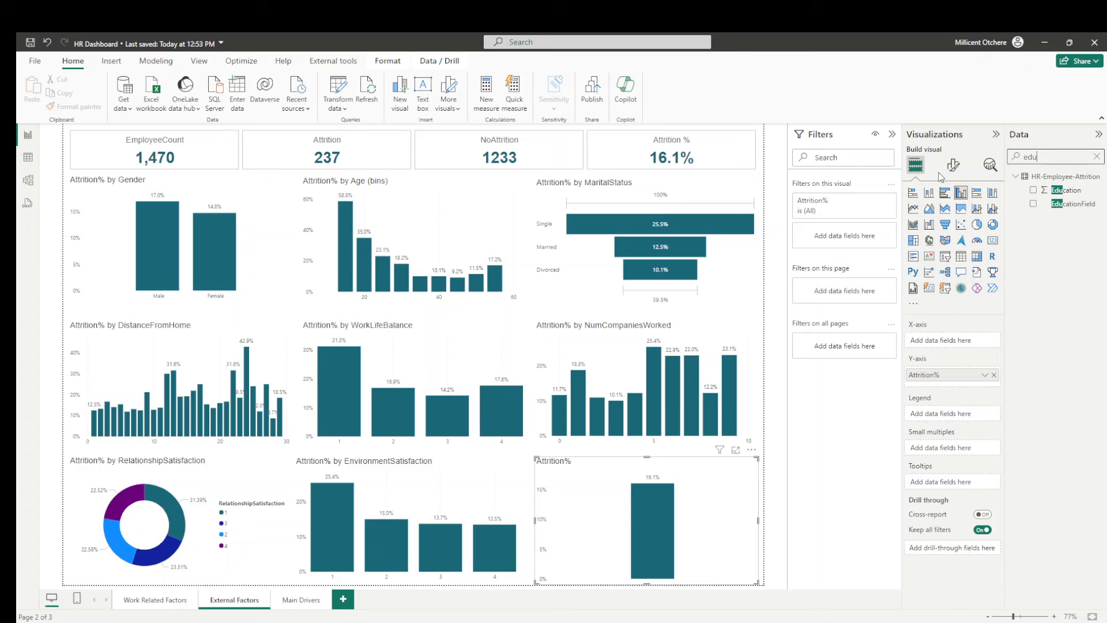
# Step: Examine the Education and EducationField columns in the HR-Employee-Attrition table data, and return to the report
pyautogui.click(28, 157)
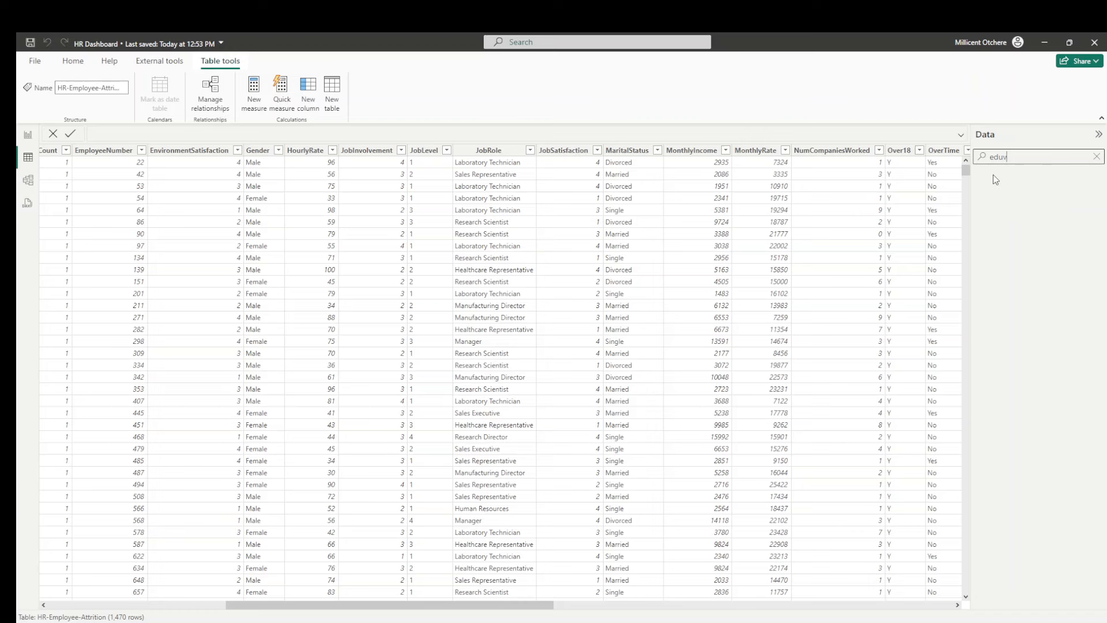
pyautogui.write('c')
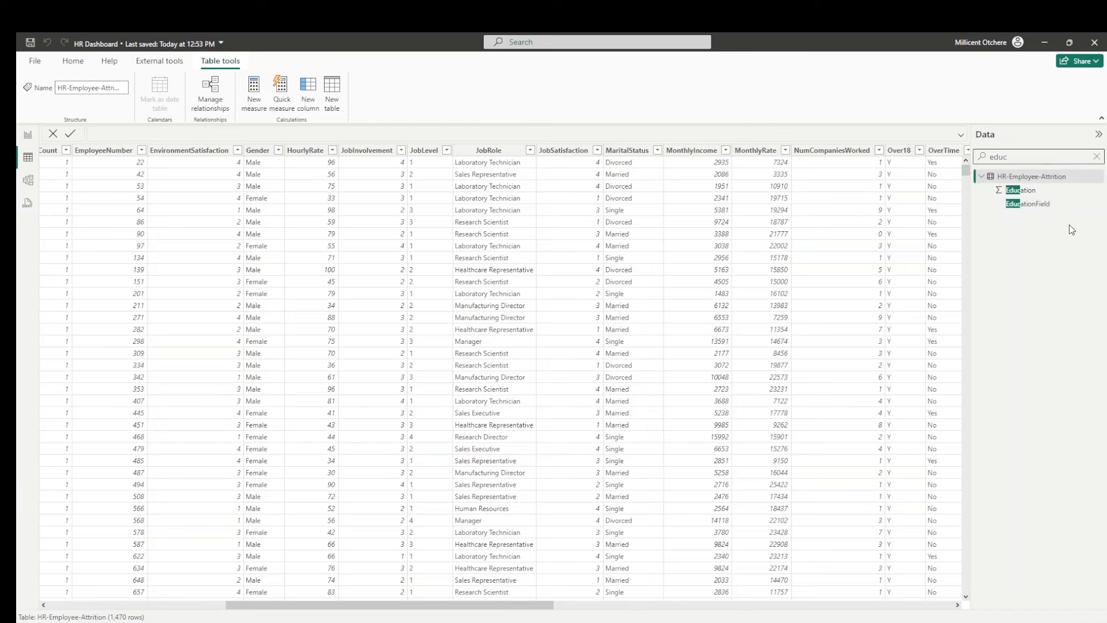
pyautogui.click(1037, 193)
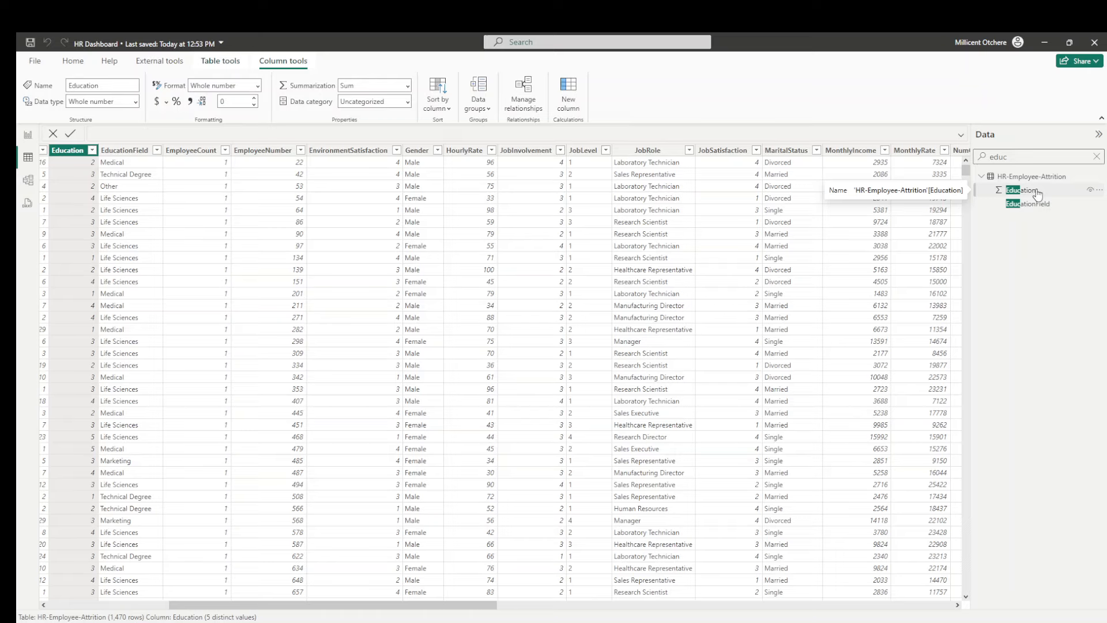
pyautogui.click(1029, 205)
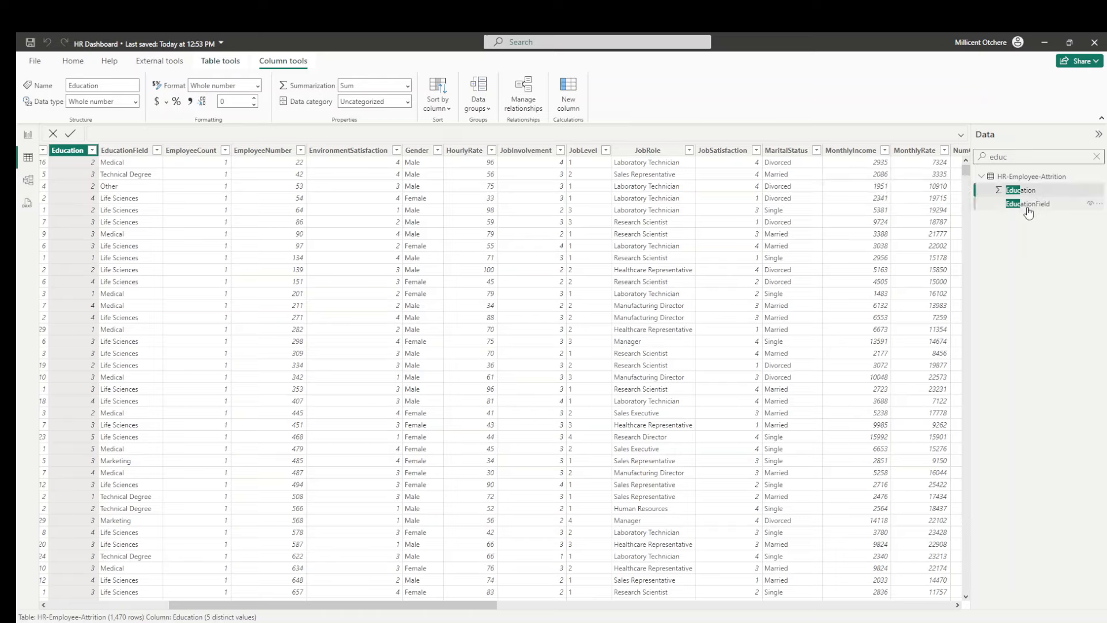
pyautogui.click(28, 135)
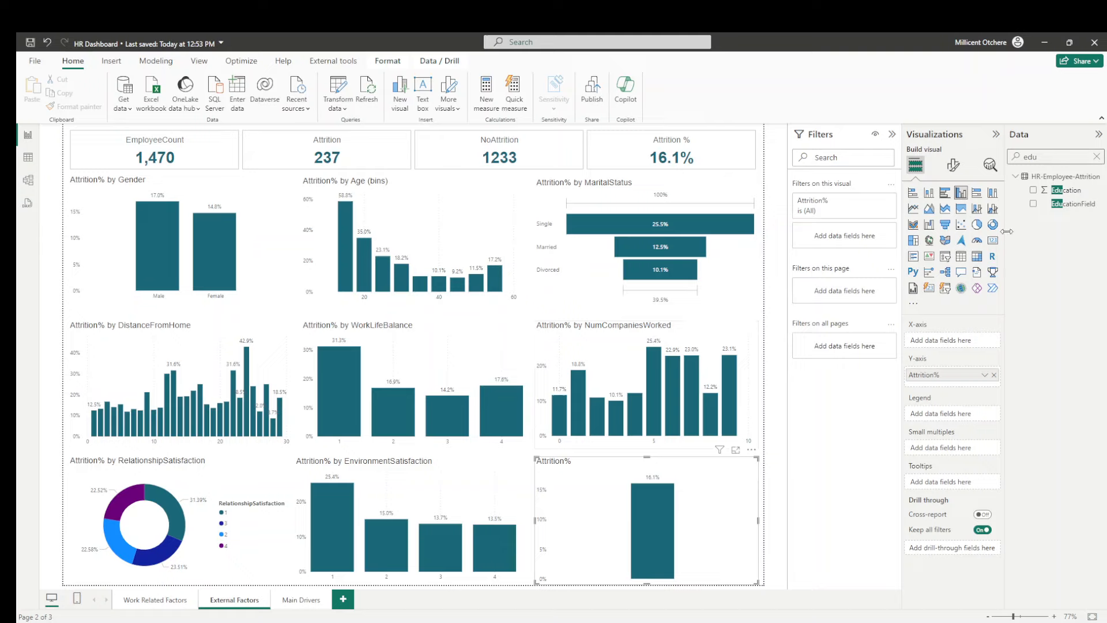
# Step: Set EducationField as the X-axis of the External Factors column chart lacking one, and return to the Main Drivers page with the field search cleared
pyautogui.moveTo(1072, 204); pyautogui.dragTo(971, 342)
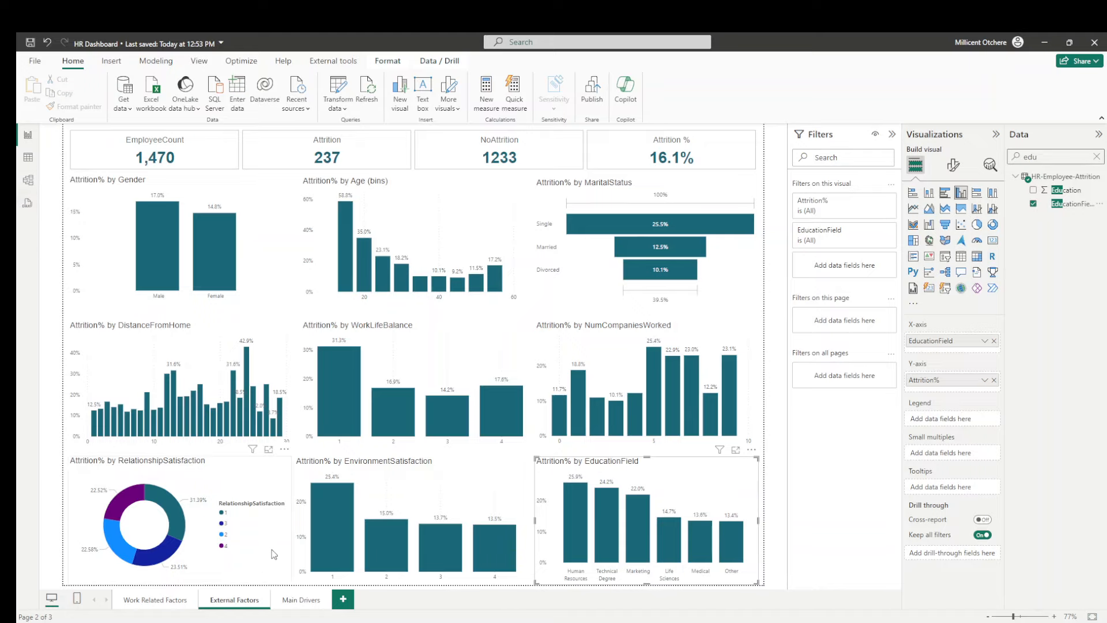
pyautogui.click(296, 597)
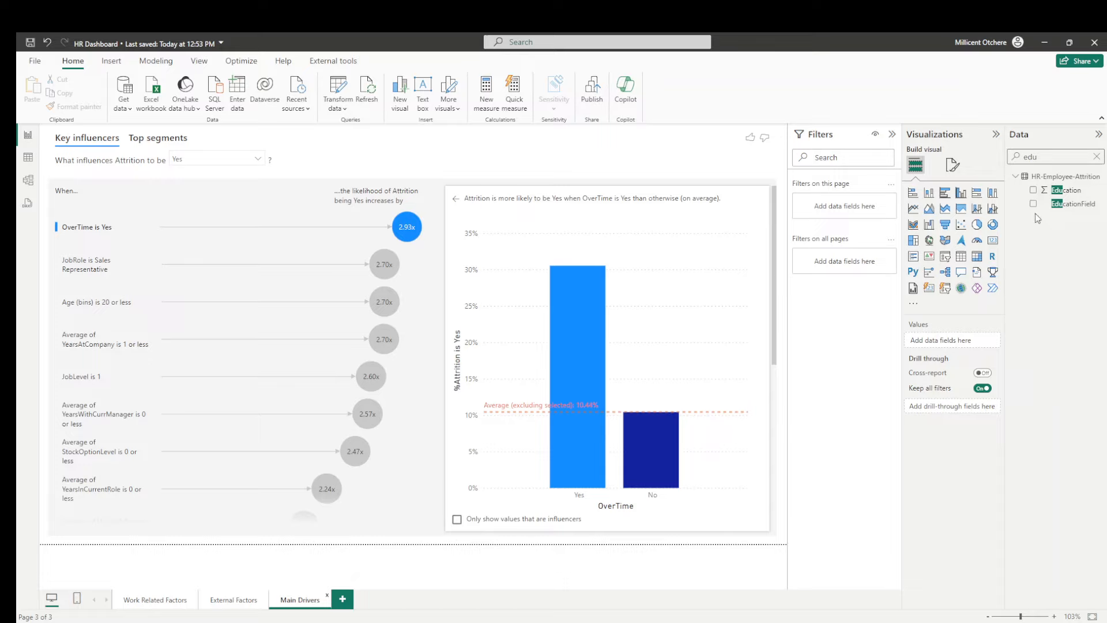
pyautogui.click(1097, 157)
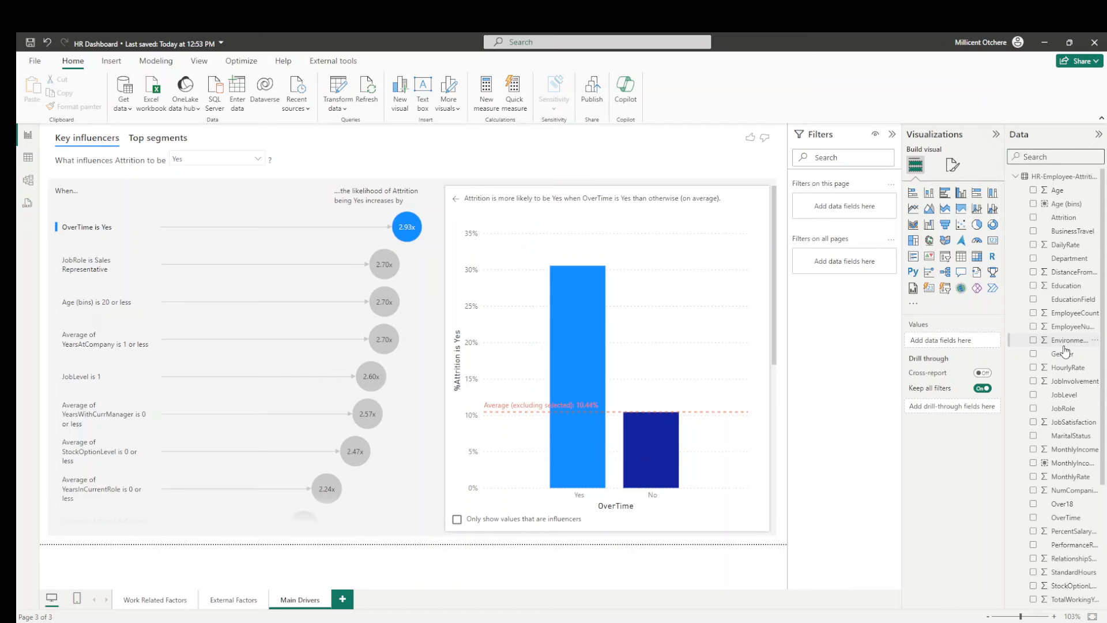
# Step: Add MaritalStatus to the end of the Key influencers visual's Explain by fields
pyautogui.click(239, 194)
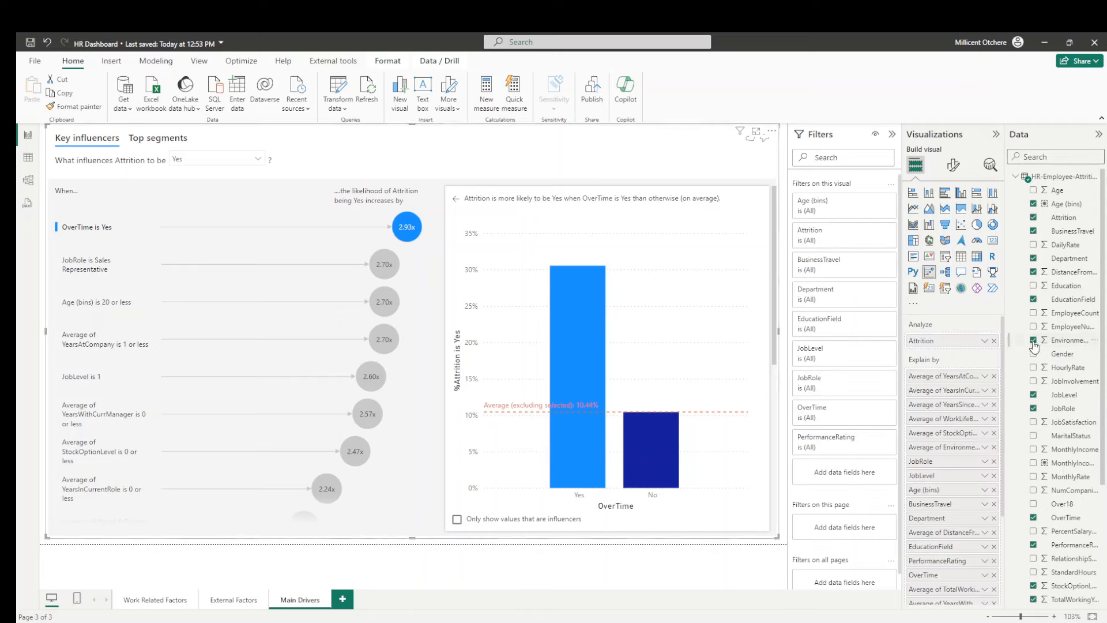
pyautogui.scroll(-3, 916, 398)
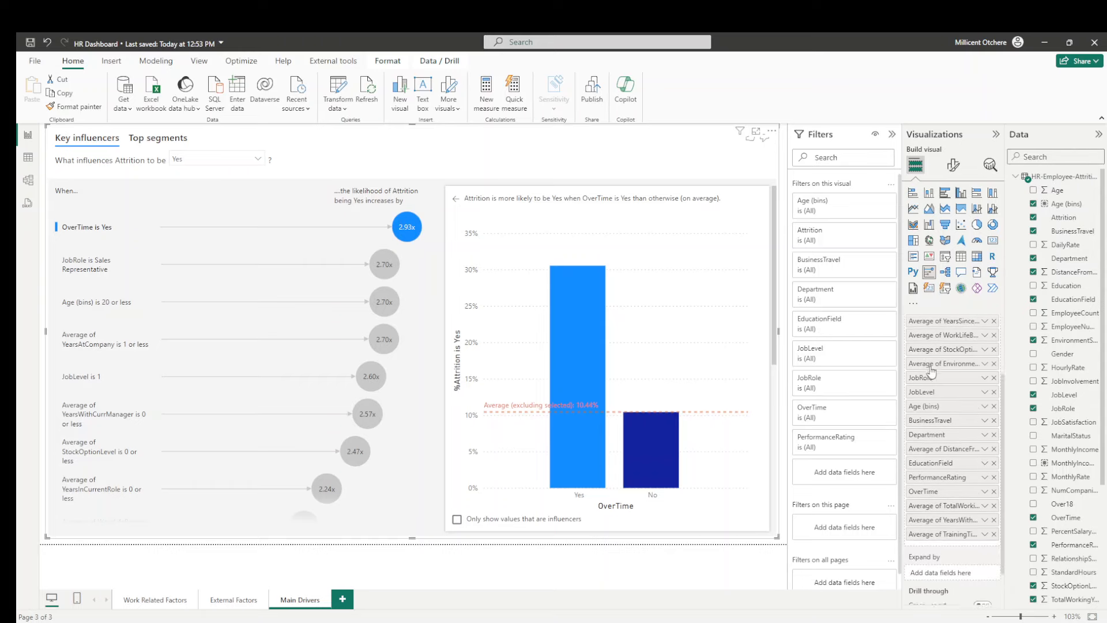
pyautogui.moveTo(1053, 436); pyautogui.dragTo(974, 536)
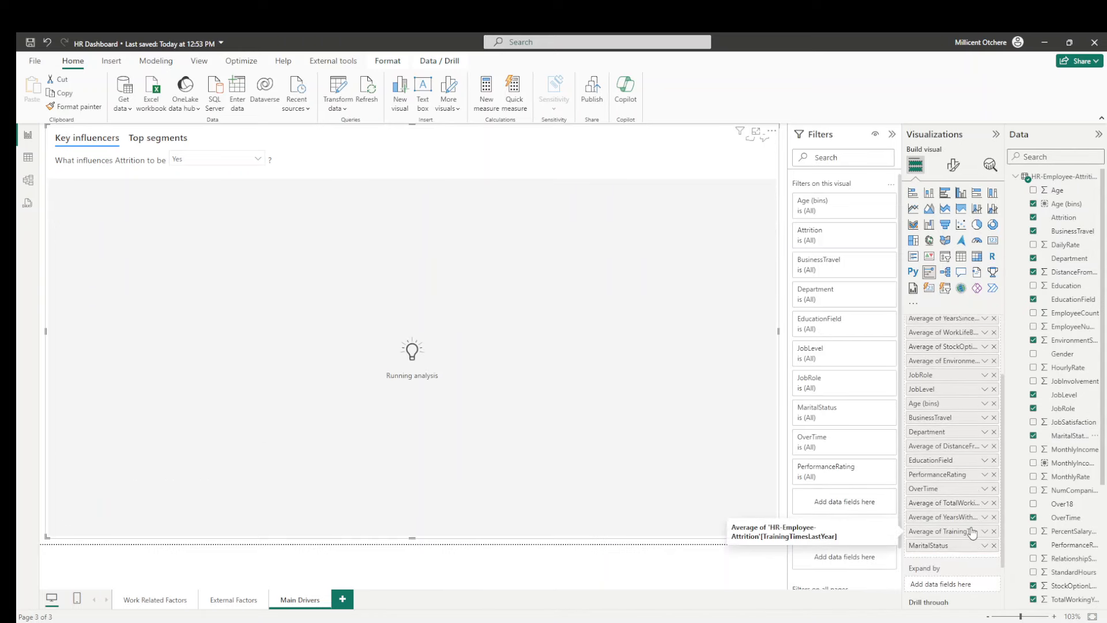
# Step: Add MonthlyIncome to the Key influencers visual's Explain by fields and aggregate it as Average
pyautogui.scroll(3, 971, 411)
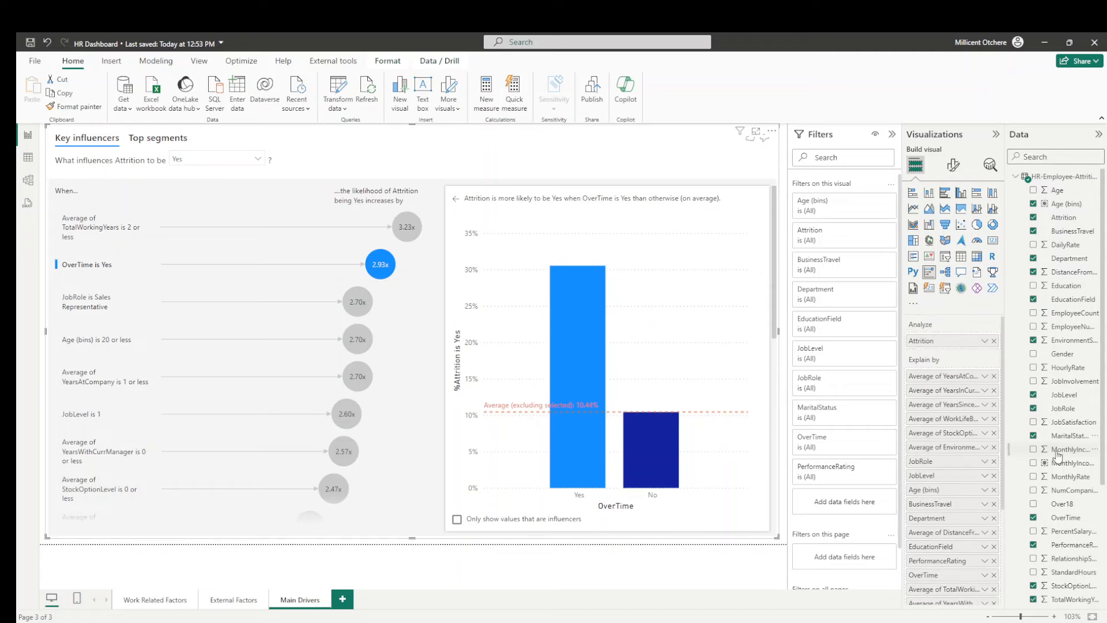
pyautogui.scroll(-3, 941, 450)
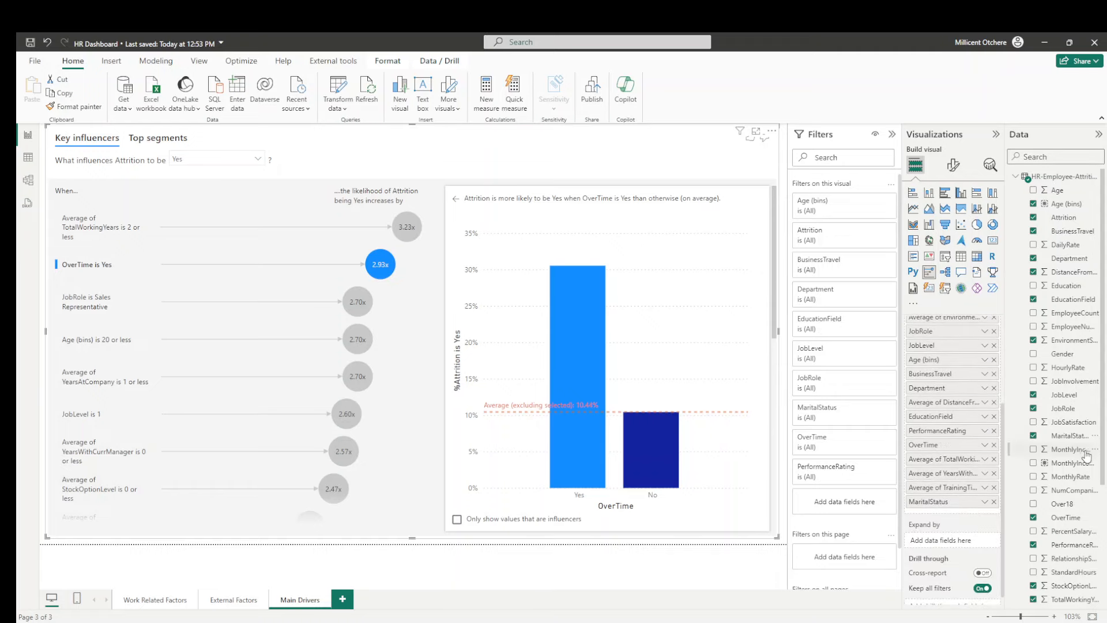
pyautogui.moveTo(1064, 453); pyautogui.dragTo(995, 509)
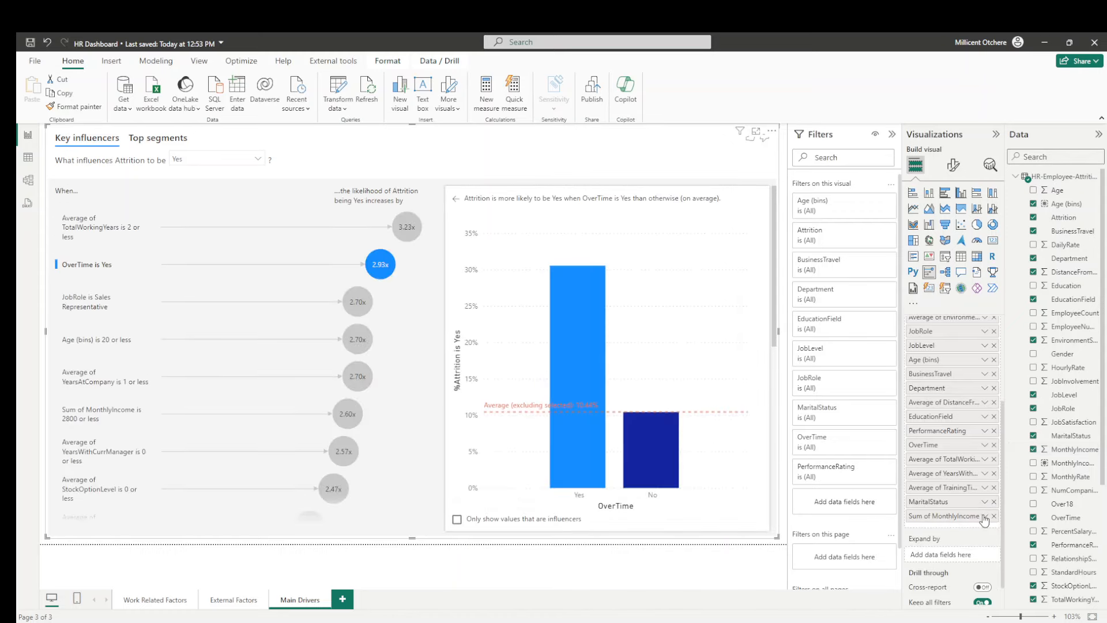
pyautogui.click(984, 515)
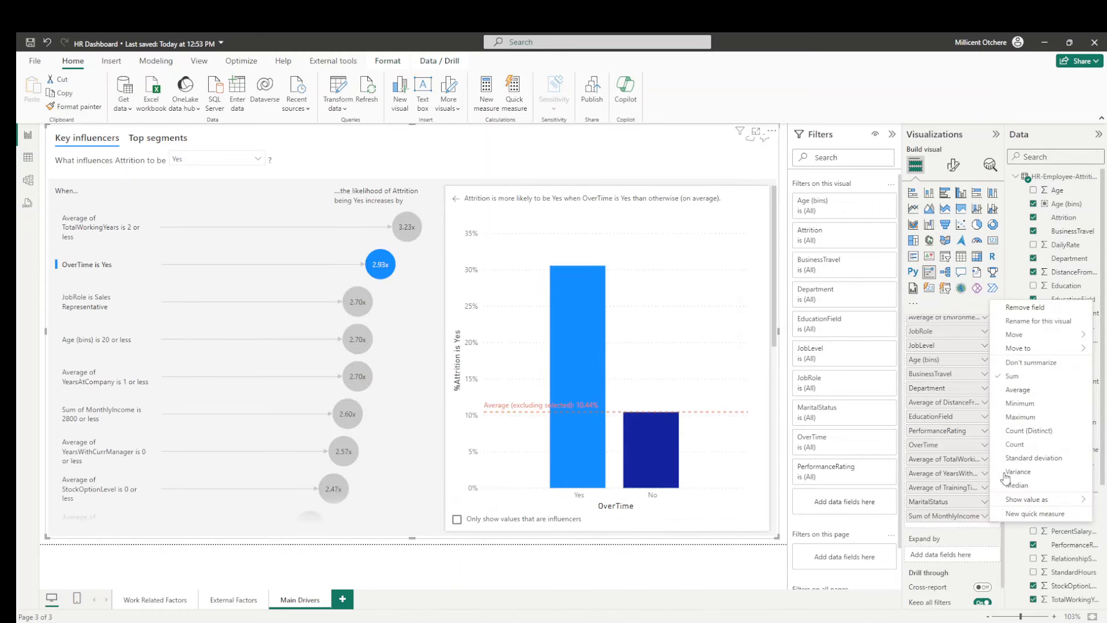
pyautogui.click(1017, 390)
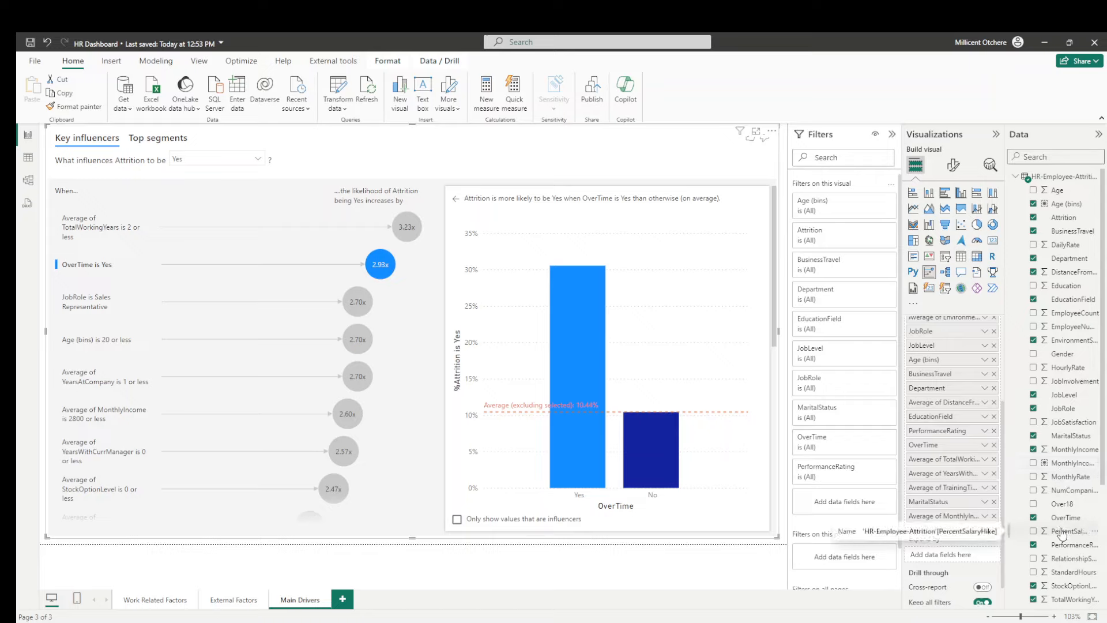
# Step: Add RelationshipSatisfaction to the Key influencers visual's Explain by fields and aggregate it as Average
pyautogui.scroll(-3, 1055, 416)
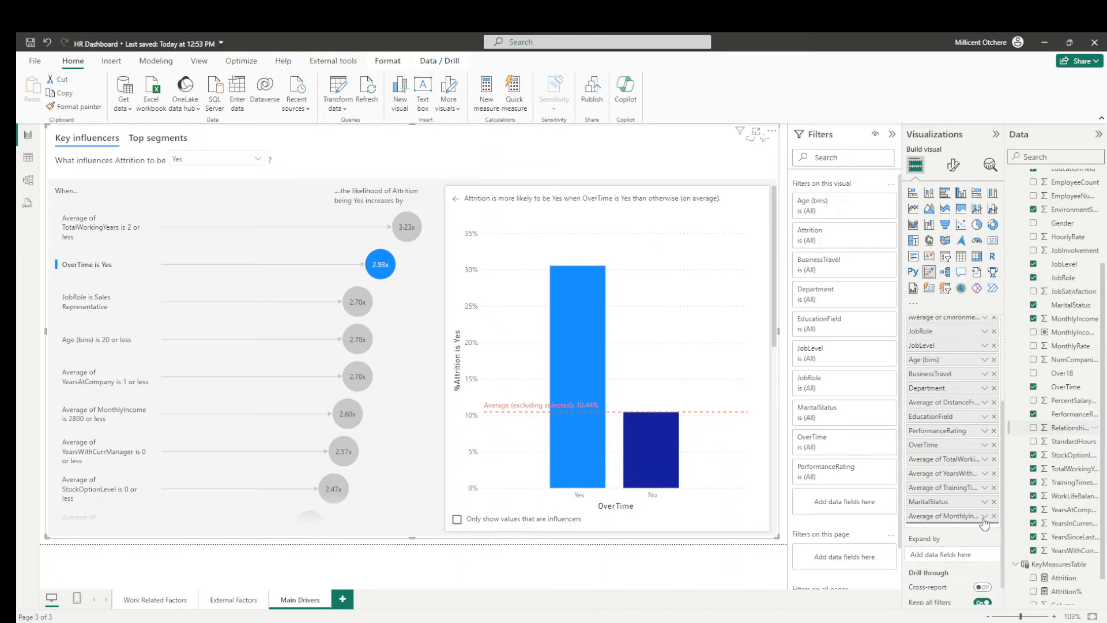
pyautogui.moveTo(984, 522); pyautogui.dragTo(984, 522)
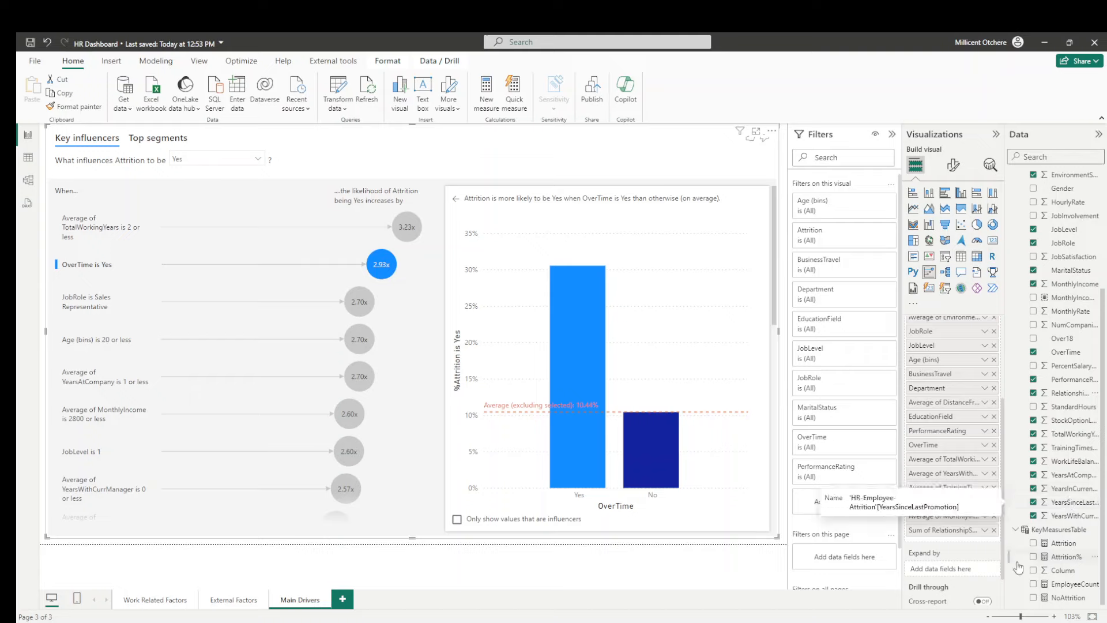
pyautogui.click(986, 530)
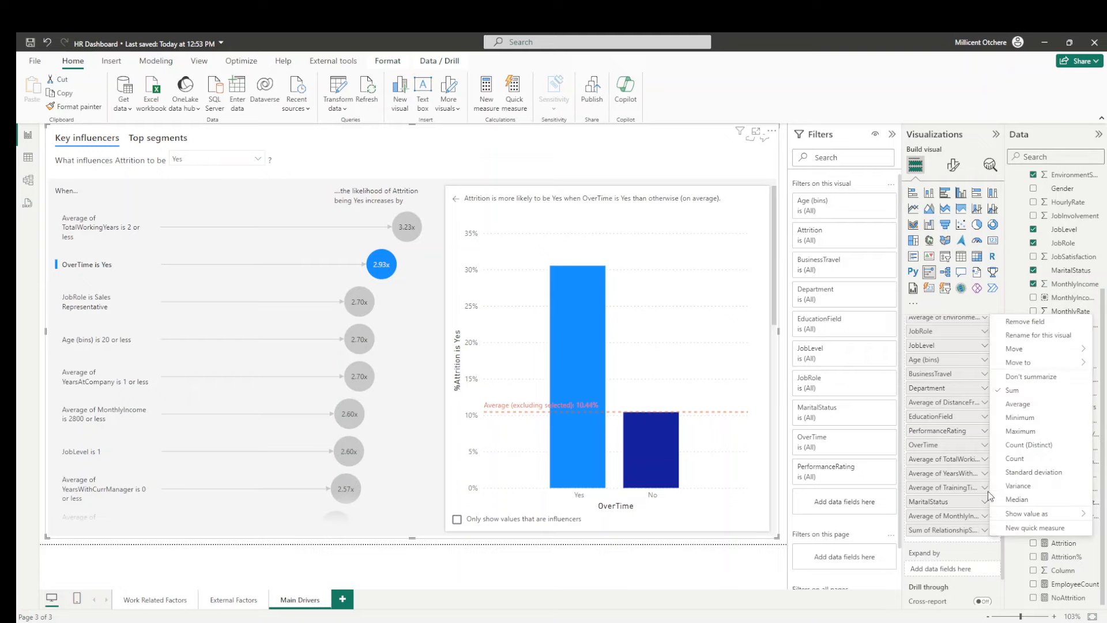
pyautogui.click(1018, 404)
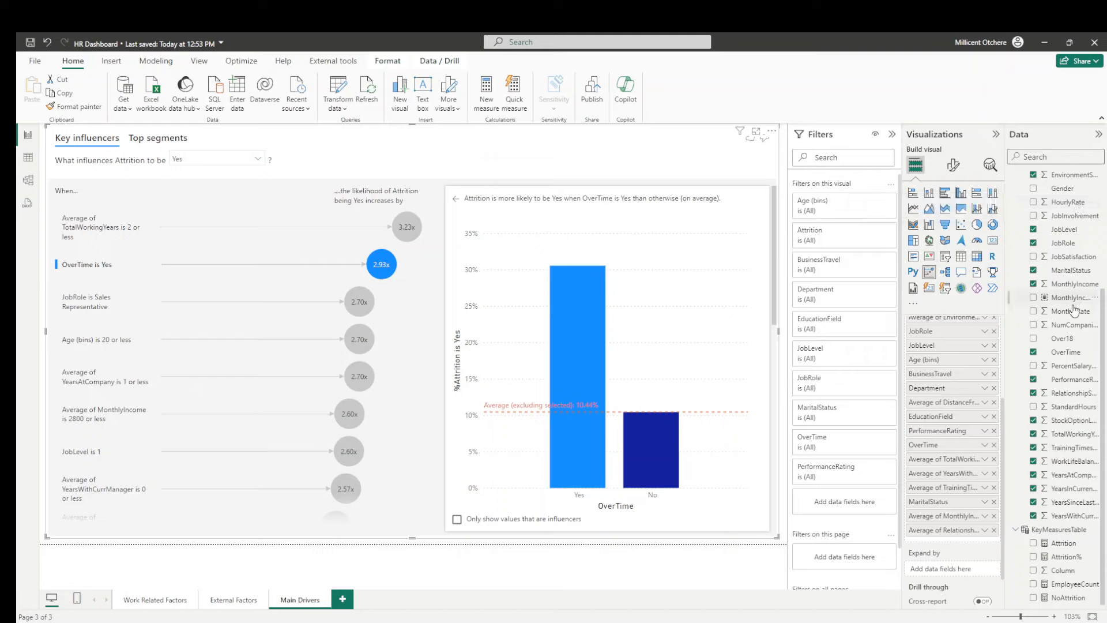
# Step: Add JobInvolvement to the Key influencers visual's Explain by fields and aggregate it as Average
pyautogui.scroll(2, 1072, 317)
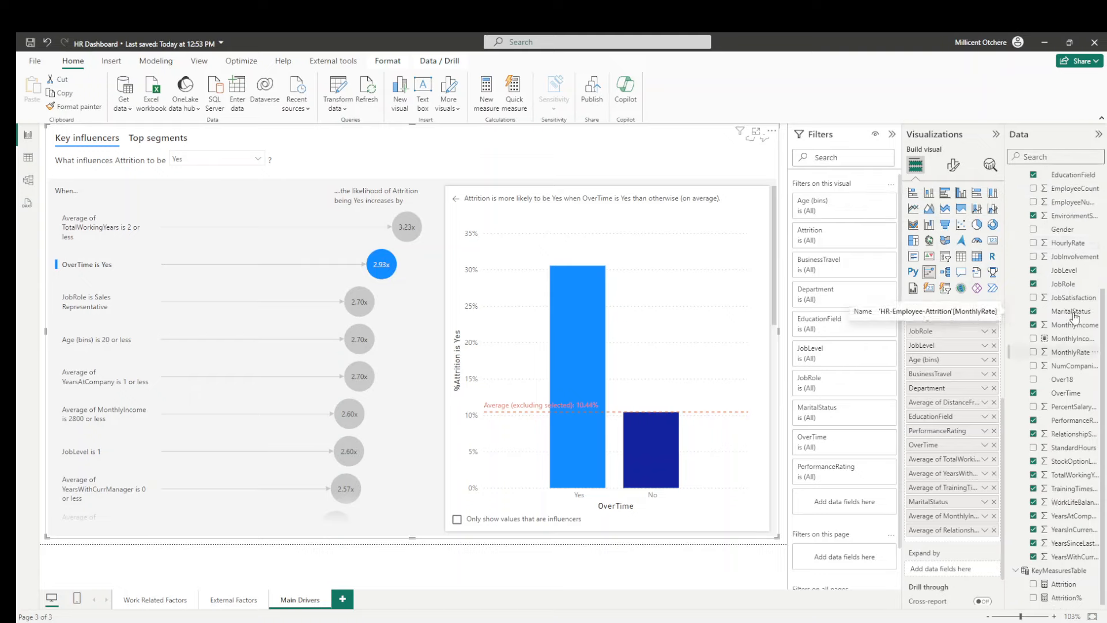
pyautogui.scroll(3, 1073, 316)
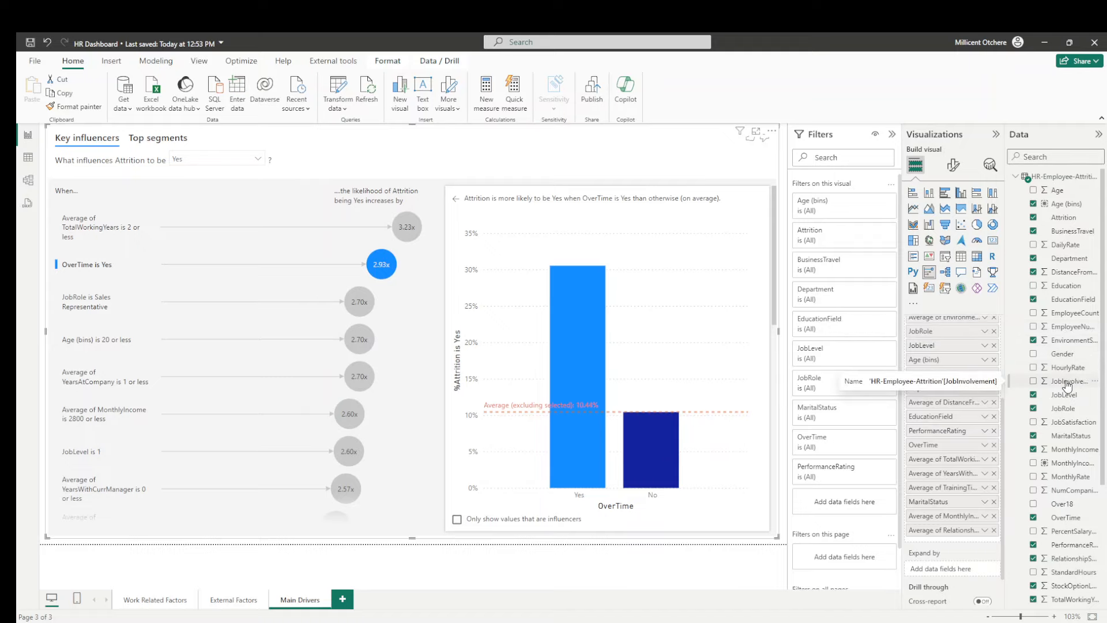
pyautogui.moveTo(1067, 385); pyautogui.dragTo(986, 536)
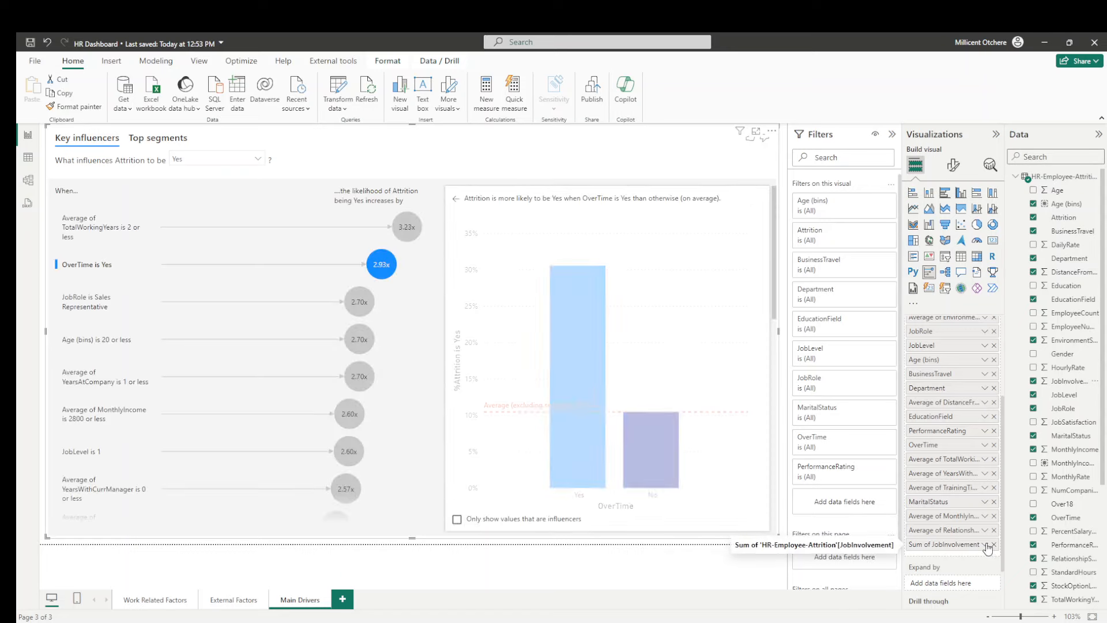
pyautogui.click(984, 544)
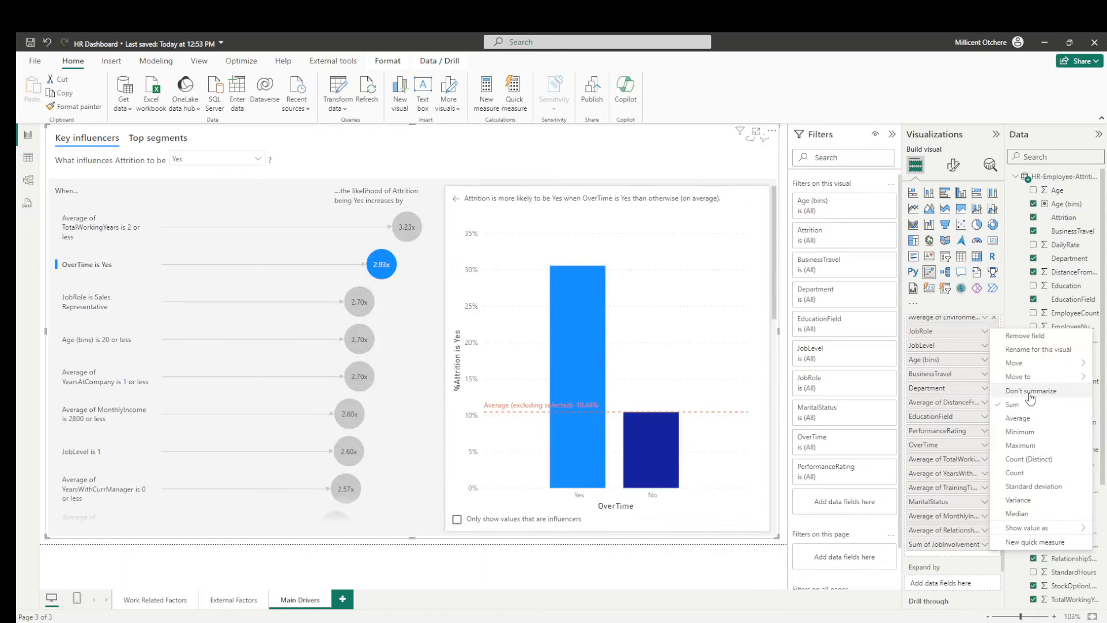
pyautogui.click(1018, 419)
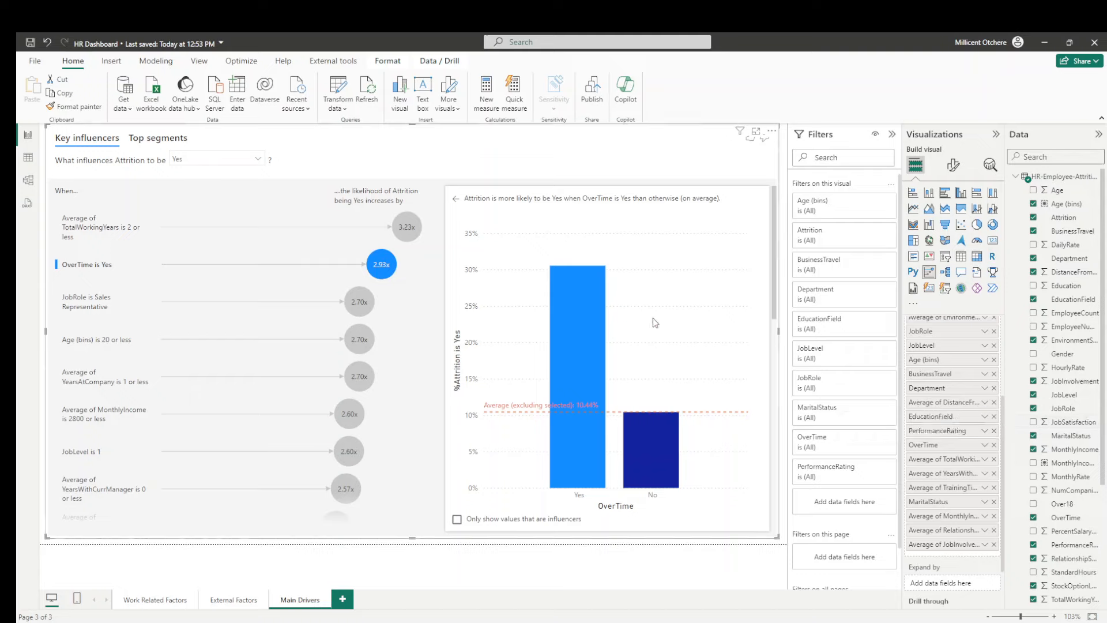
# Step: Examine the attrition breakdowns for the TotalWorkingYears, OverTime, JobRole, Age (bins), YearsAtCompany and MonthlyIncome influencers
pyautogui.click(124, 233)
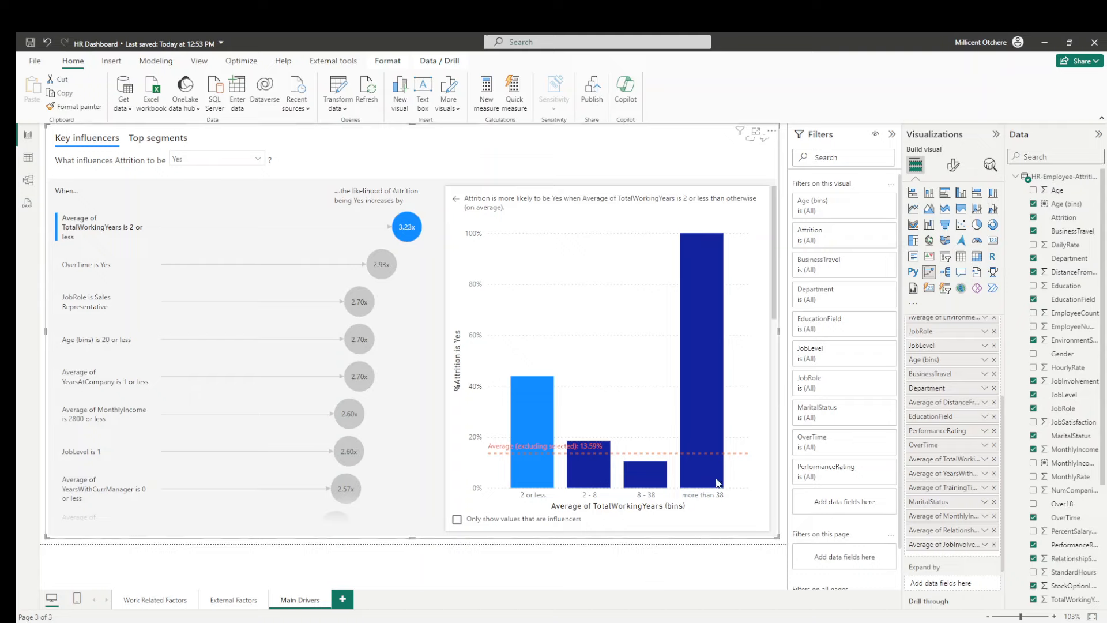
pyautogui.click(75, 270)
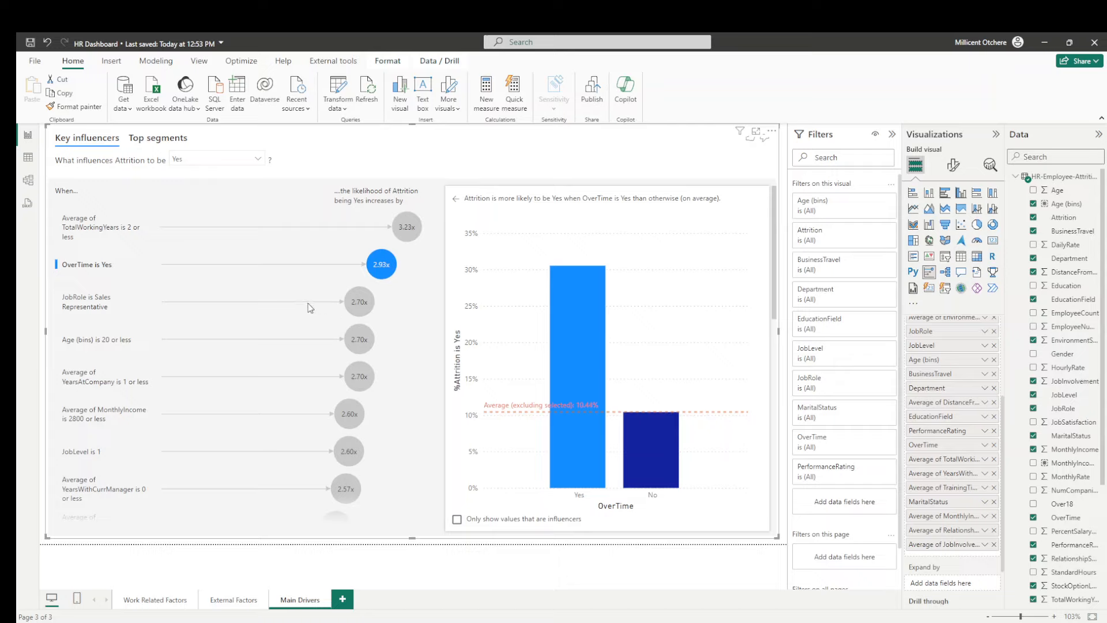
pyautogui.click(361, 305)
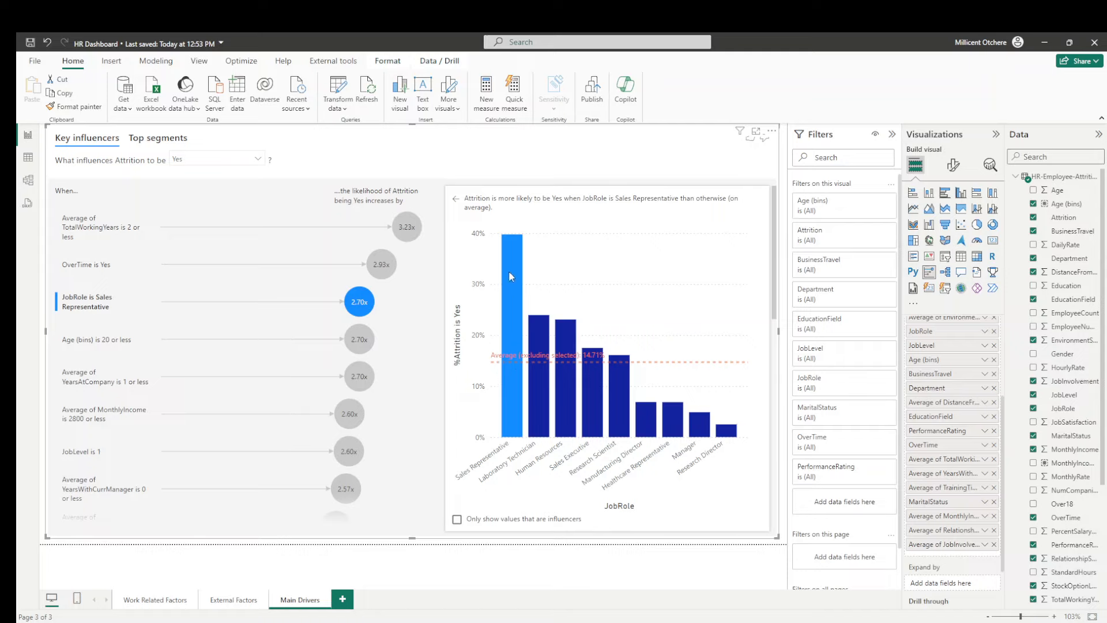
pyautogui.moveTo(507, 272)
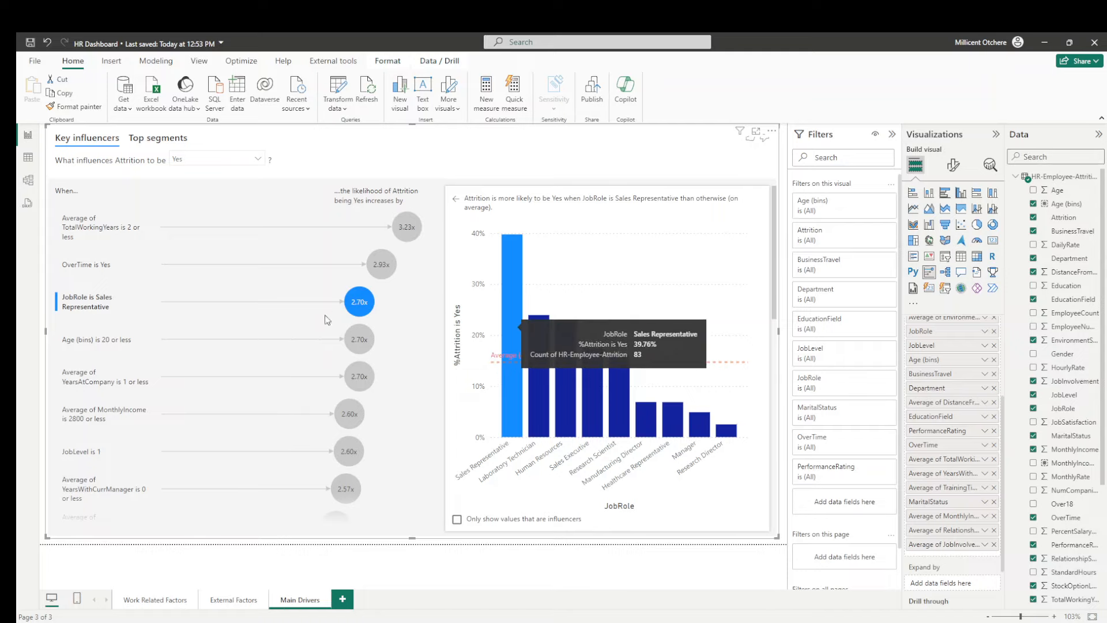
pyautogui.click(358, 344)
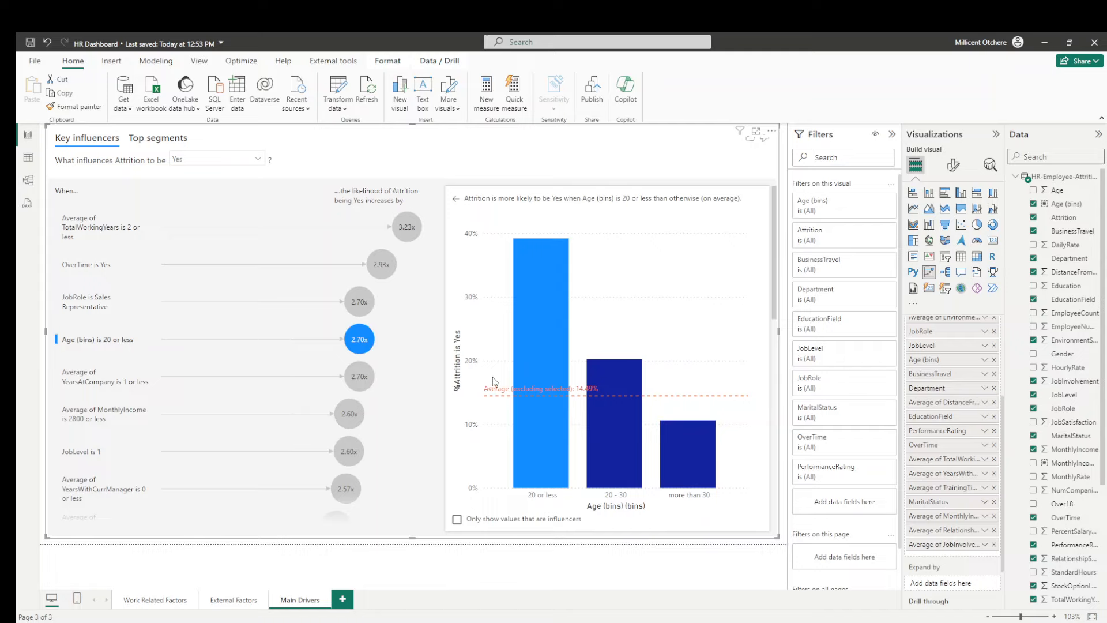
pyautogui.click(361, 385)
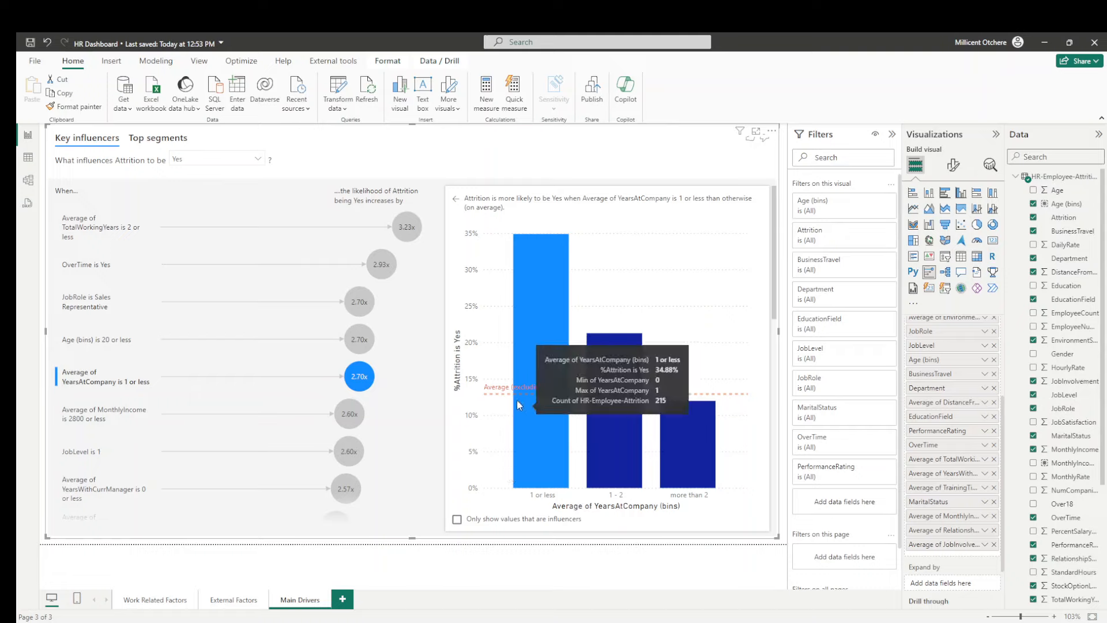
pyautogui.click(352, 415)
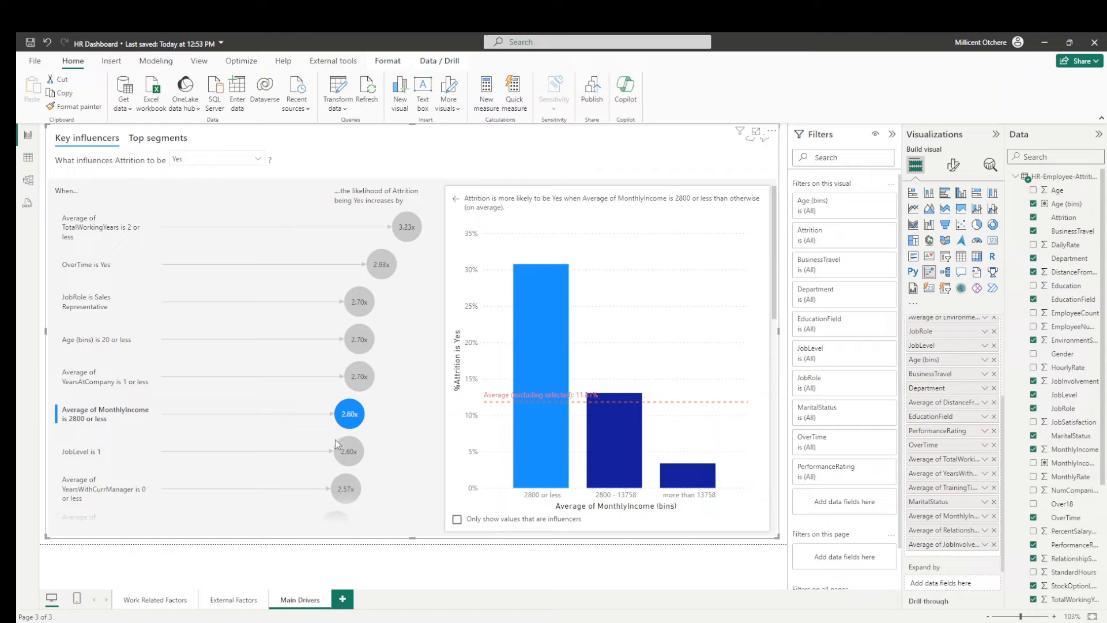
# Step: Examine the attrition breakdowns for the JobLevel, YearsWithCurrManager and StockOptionLevel influencers
pyautogui.click(84, 455)
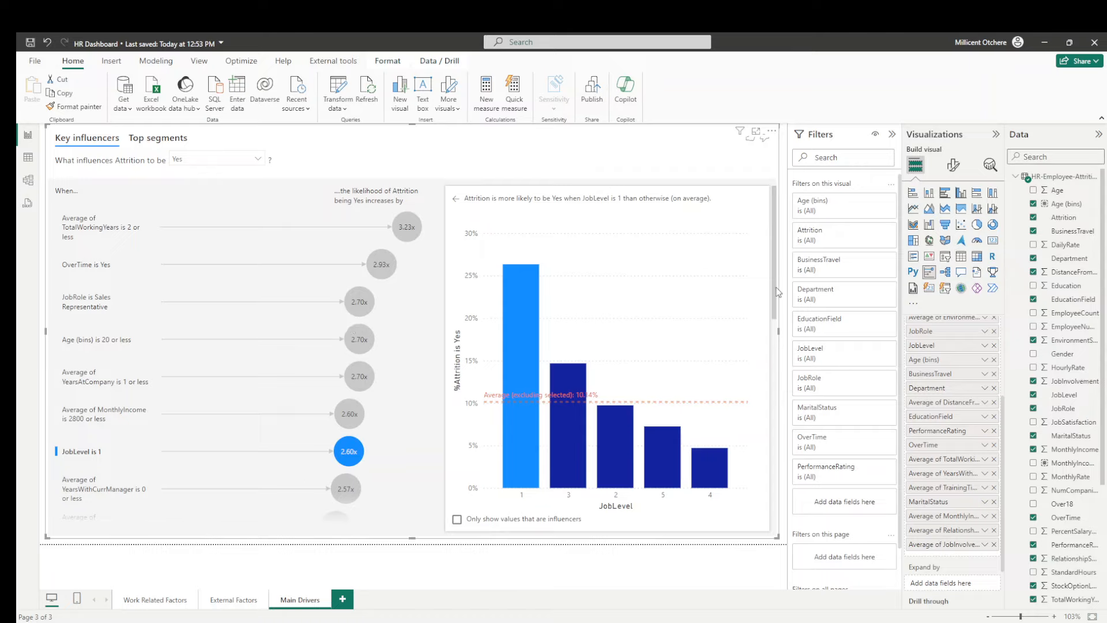
pyautogui.scroll(-1, 778, 306)
pyautogui.scroll(-1, 777, 311)
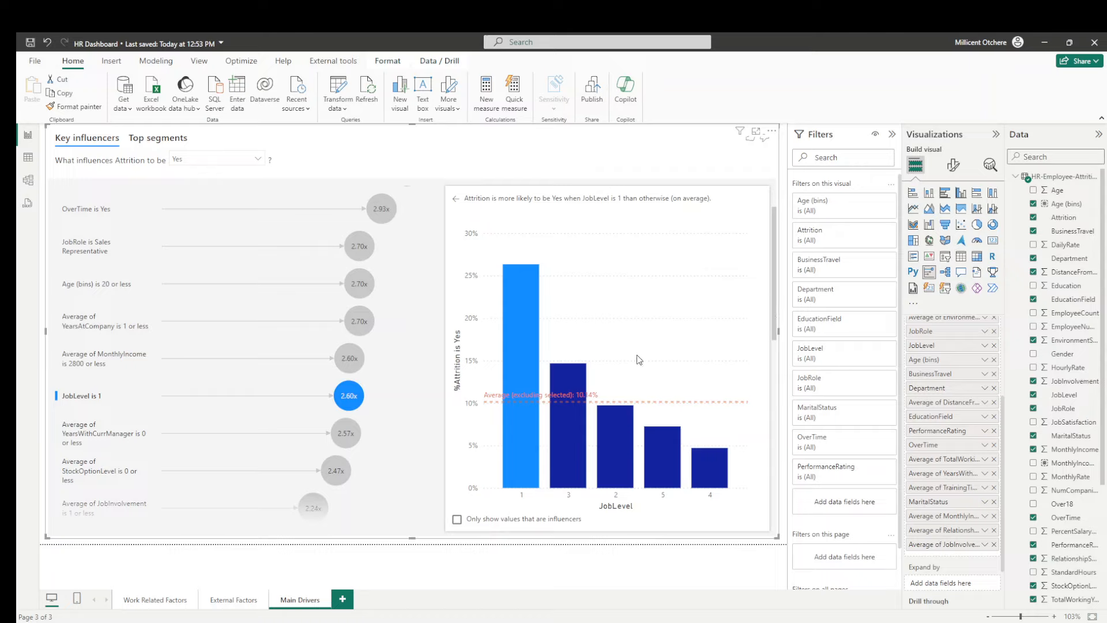
pyautogui.click(85, 442)
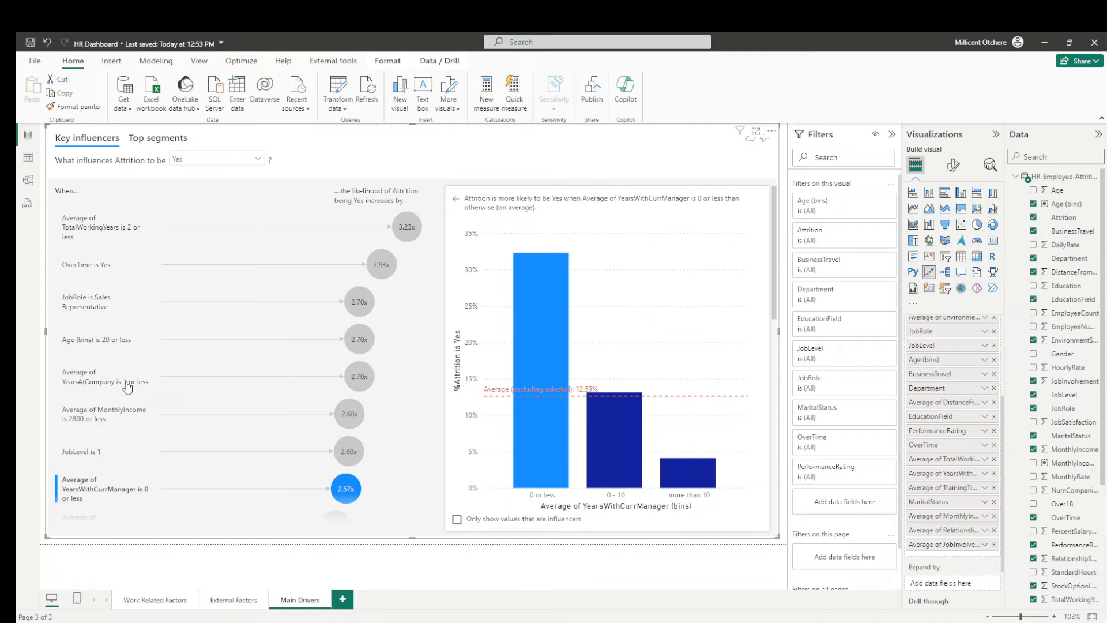
pyautogui.scroll(-1, 143, 390)
pyautogui.scroll(-1, 136, 383)
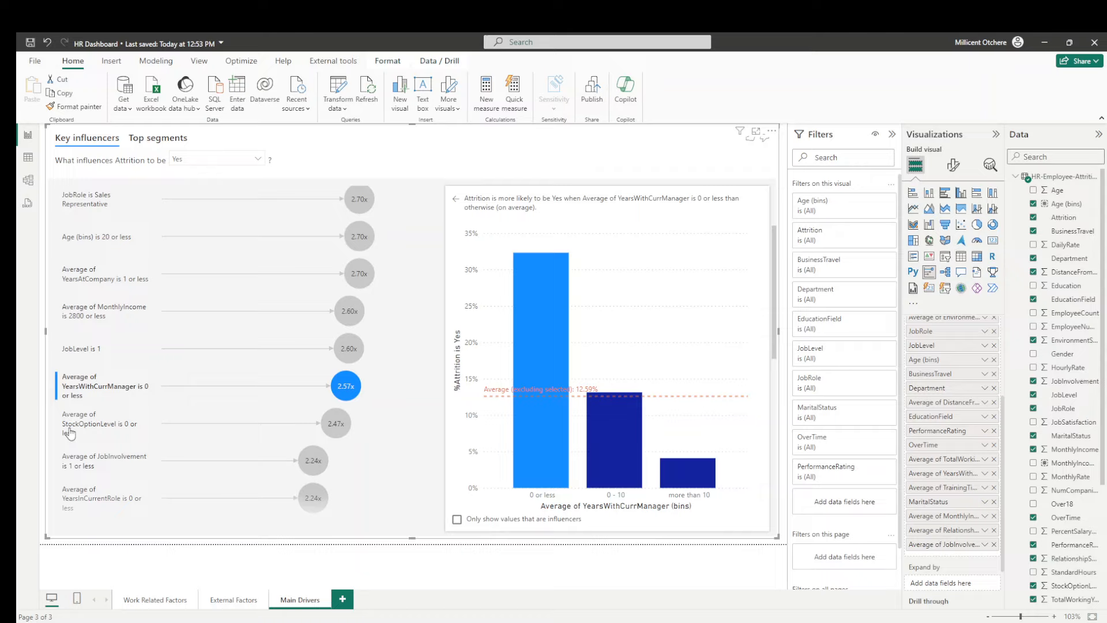
pyautogui.click(108, 433)
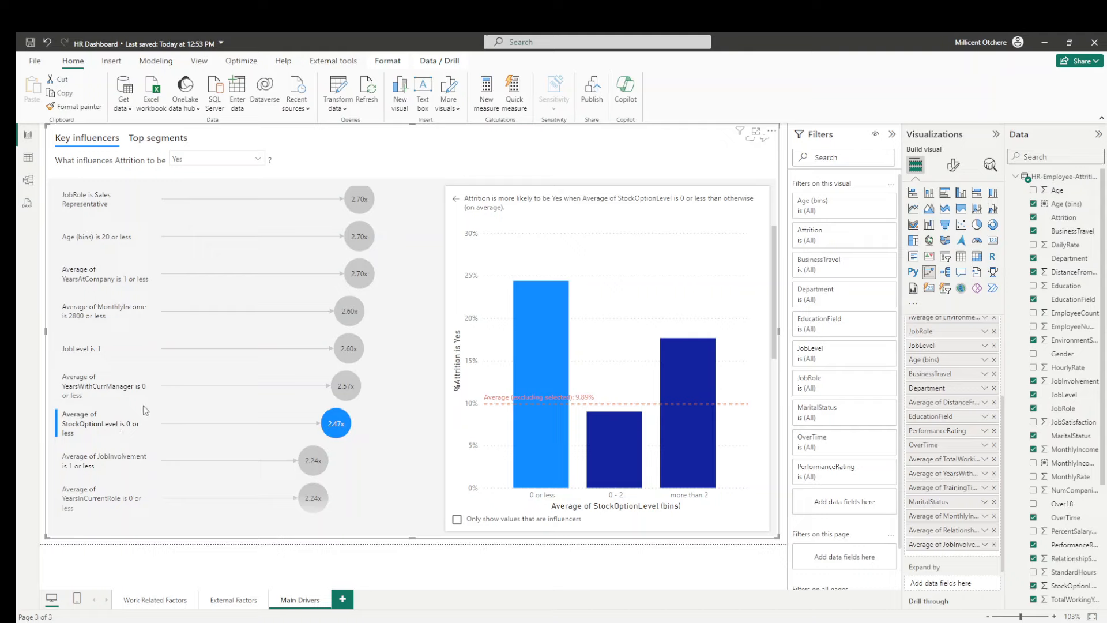
pyautogui.scroll(2, 147, 402)
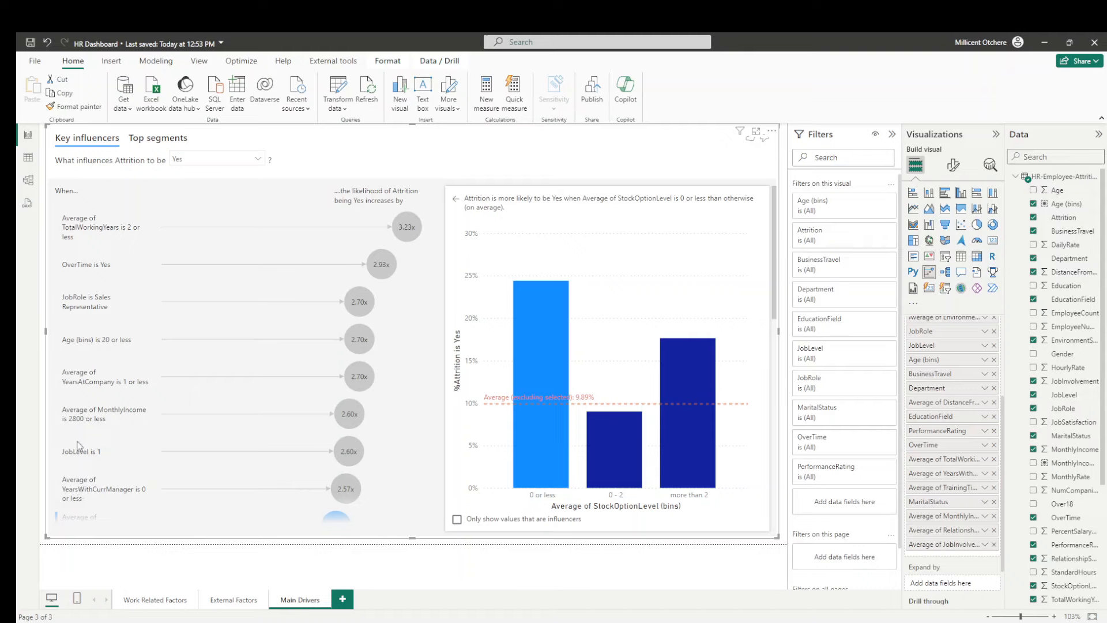
pyautogui.scroll(-2, 81, 436)
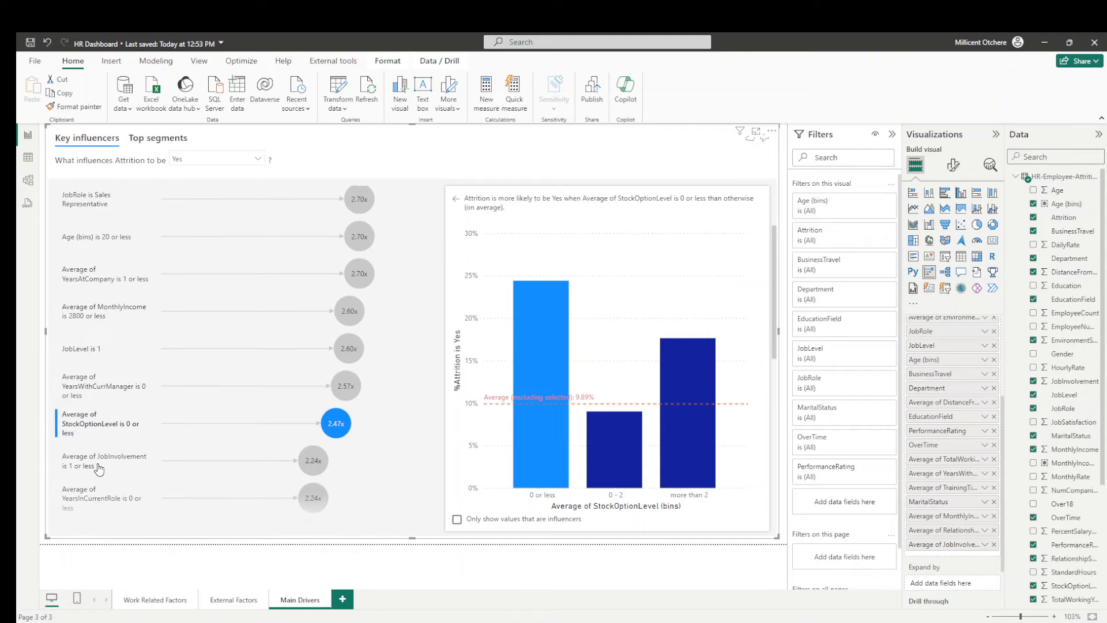